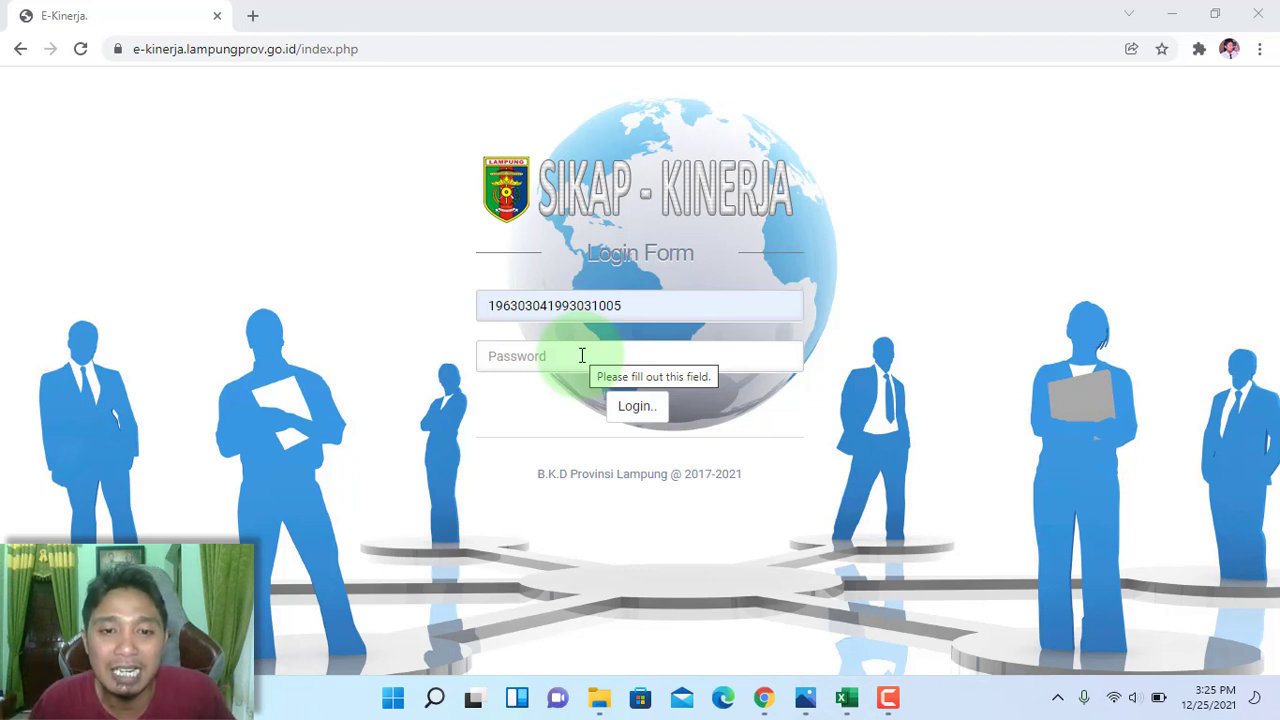
- Enter the account password and log in to the SIKAP-Kinerja site
click(583, 358)
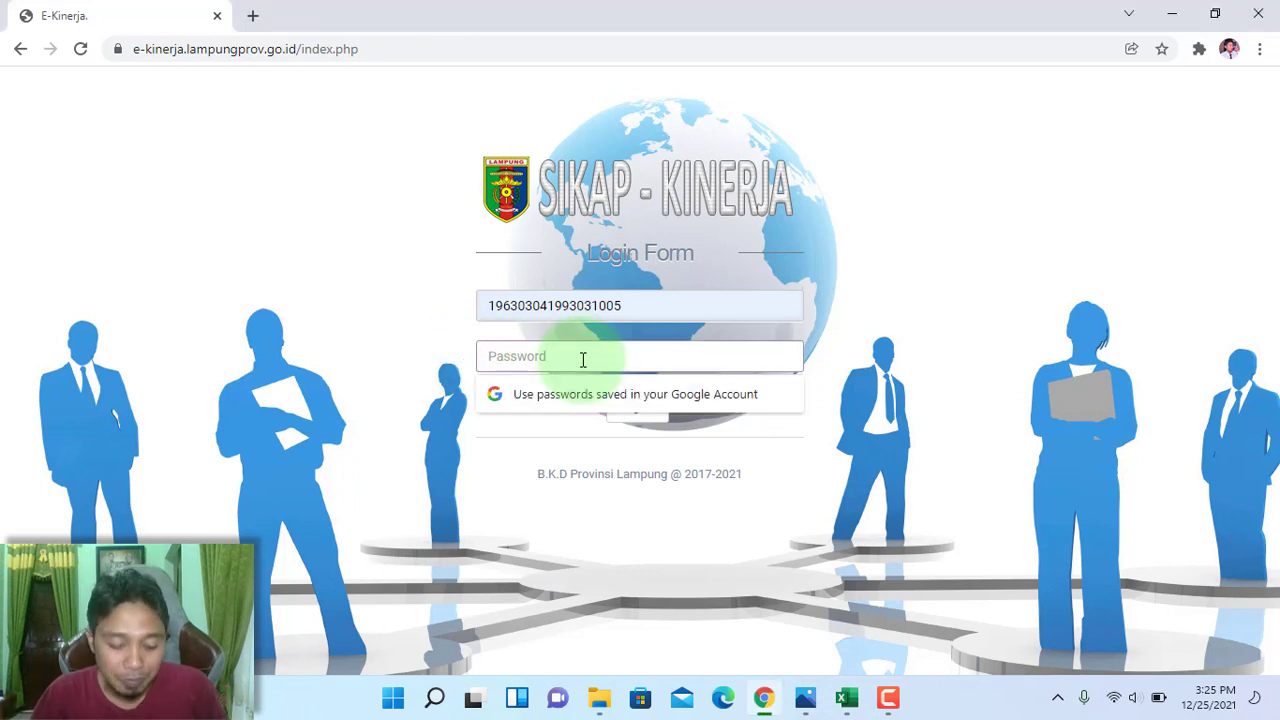
text(•)
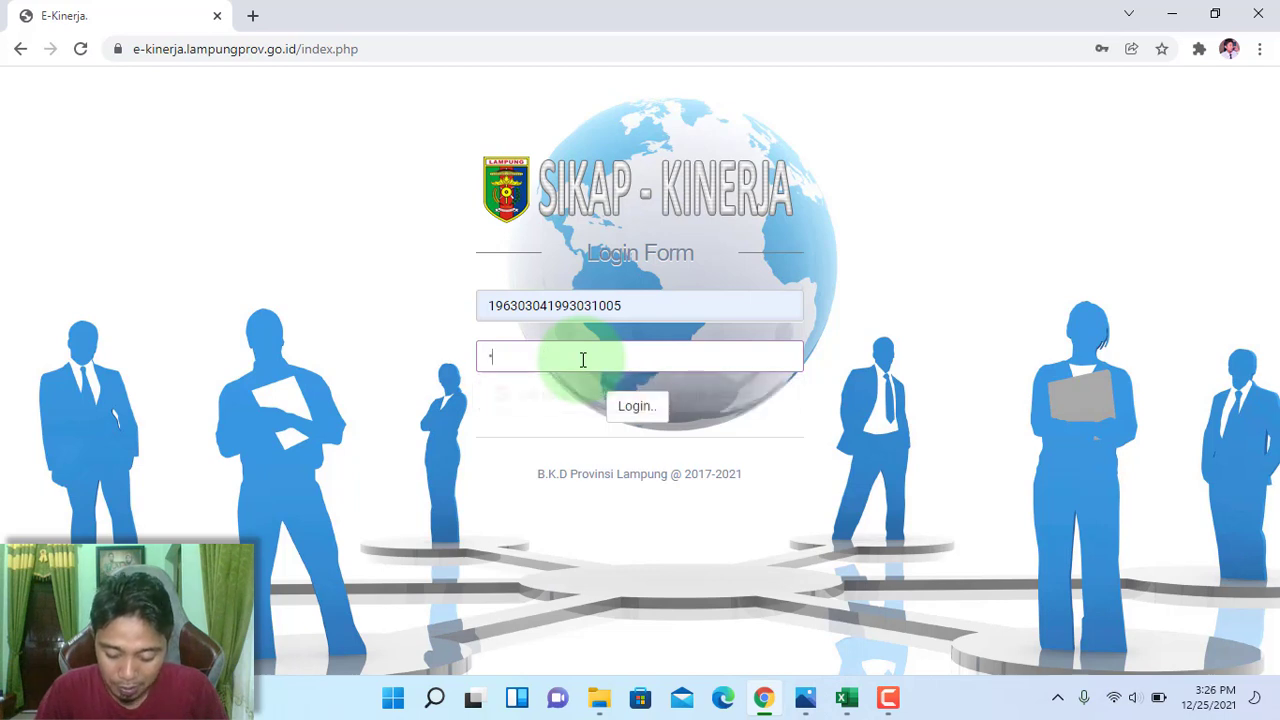
key(BackSpace)
text(•••••••)
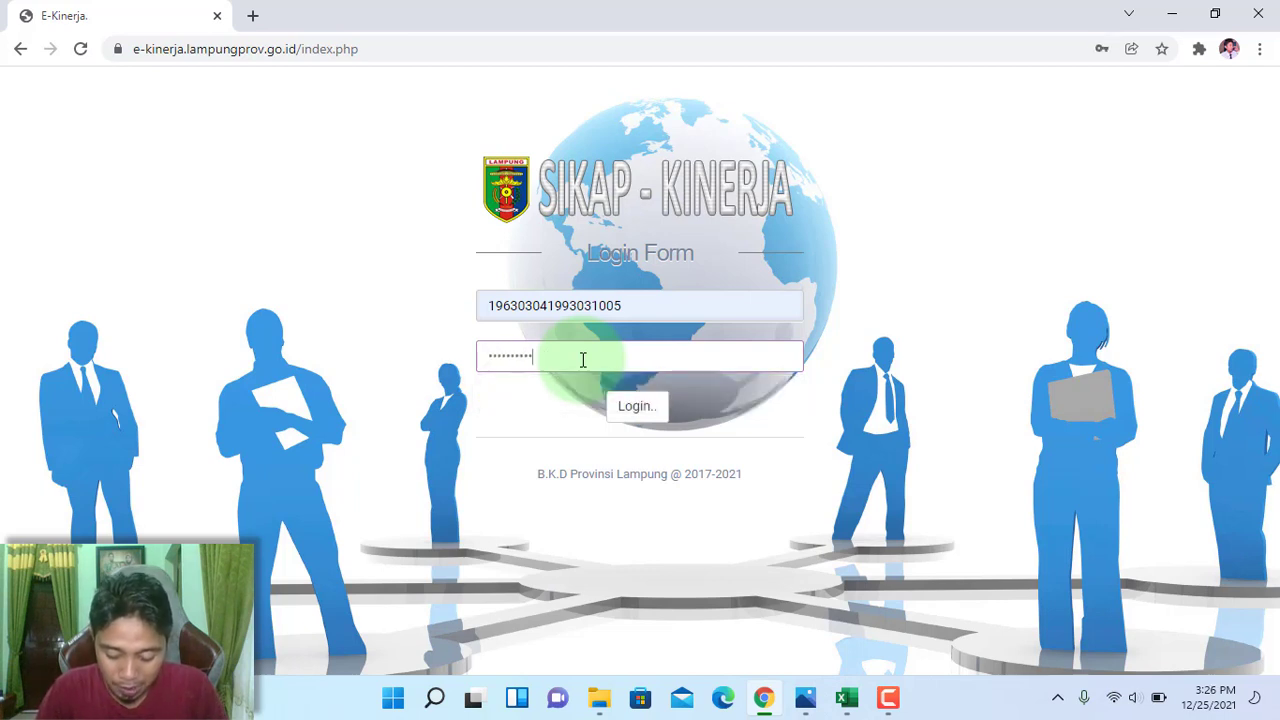
key(Return)
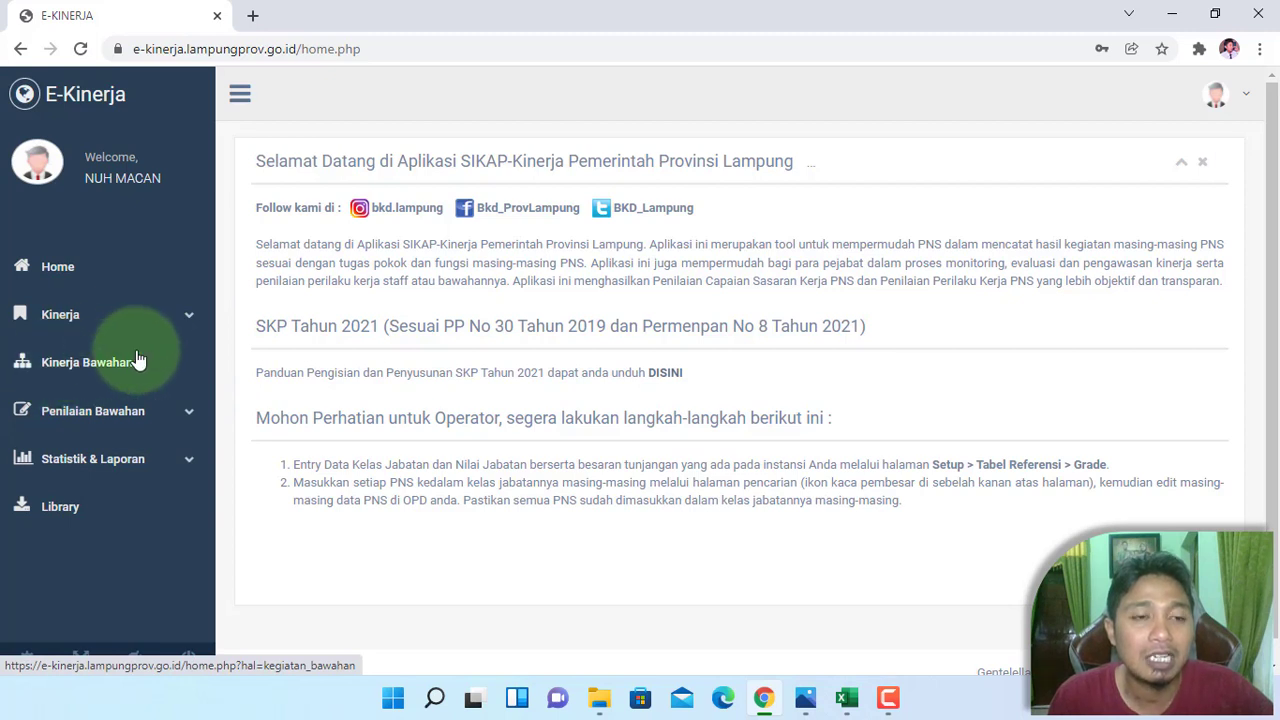
- Open the Kinerja Bawahan page listing all subordinates and dismiss the translation prompt
click(107, 410)
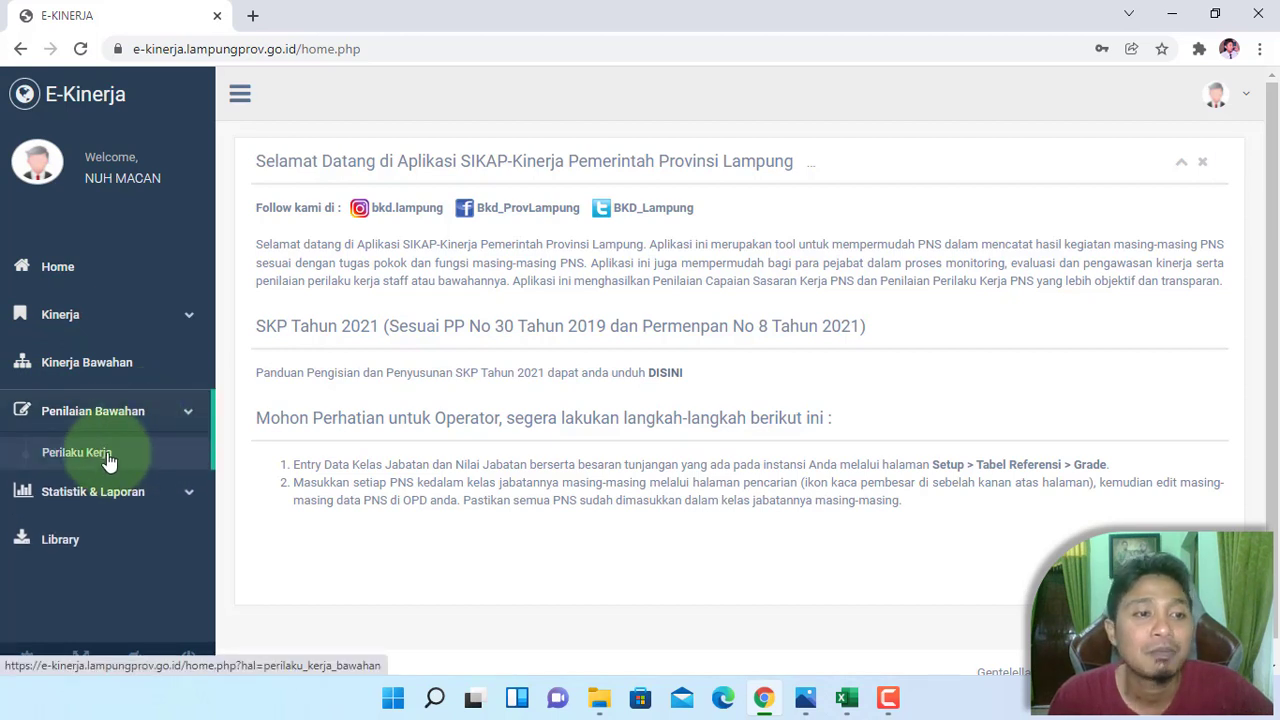
click(57, 372)
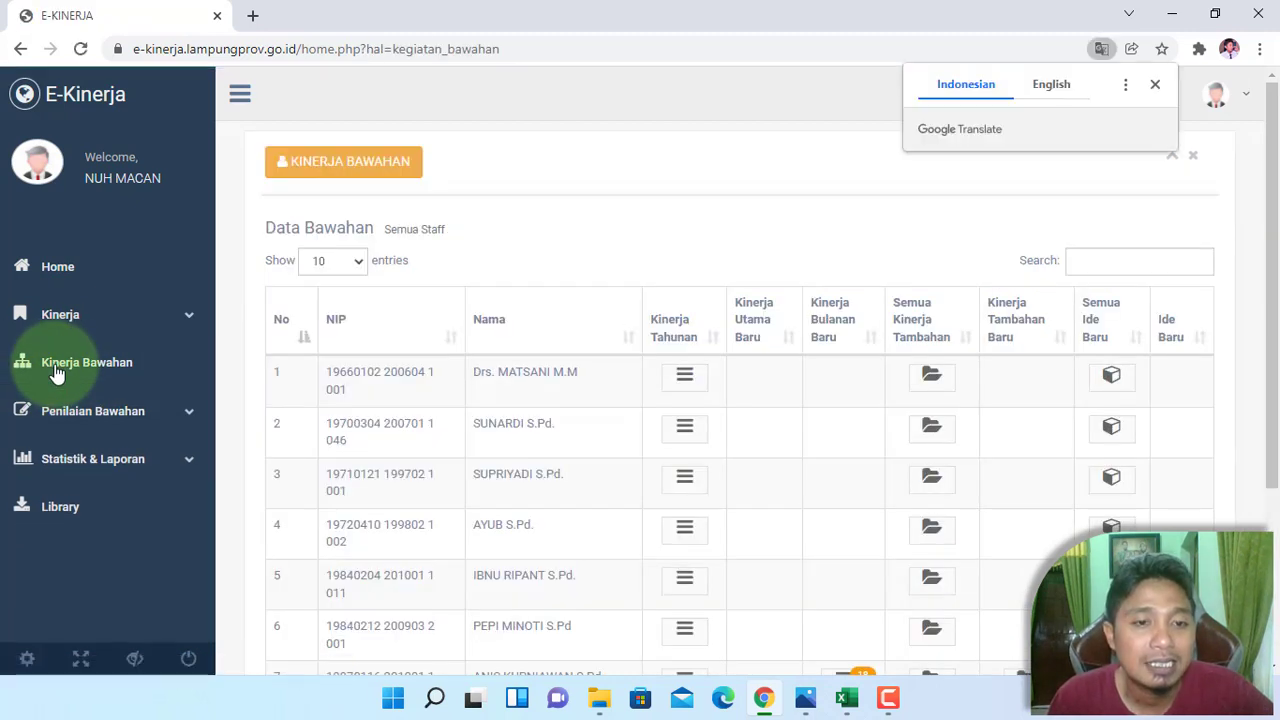
click(1155, 86)
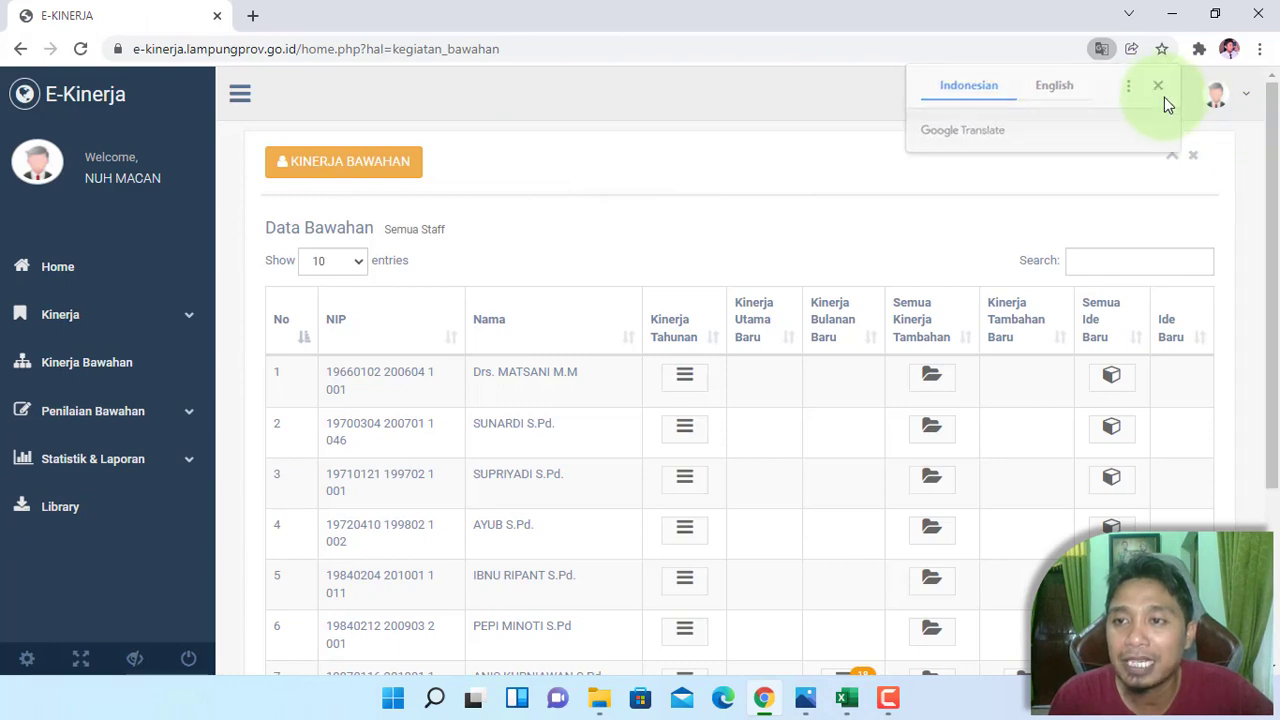
- Look through the subordinate list and examine the new, unverified monthly activities of the subordinate in row 7
drag(1275, 165, 1273, 310)
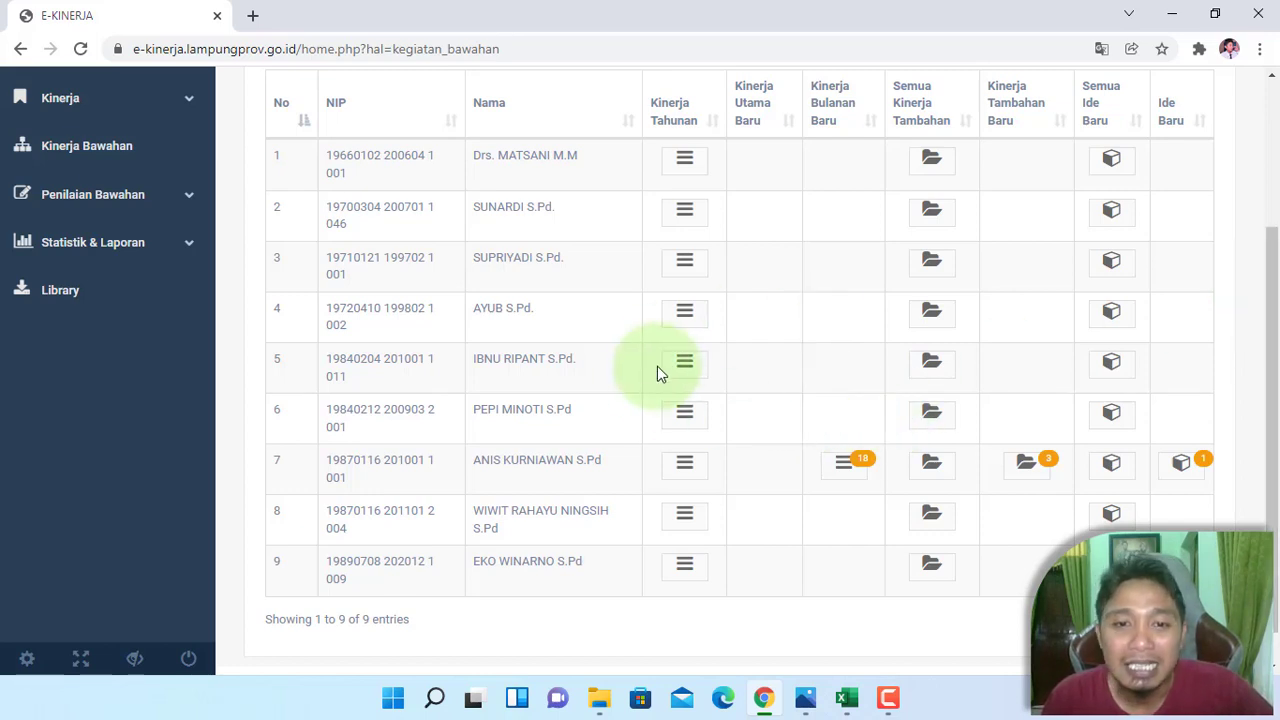
mouse_move(1278, 288)
mouse_down()
mouse_move(1270, 251)
mouse_move(1272, 305)
mouse_up()
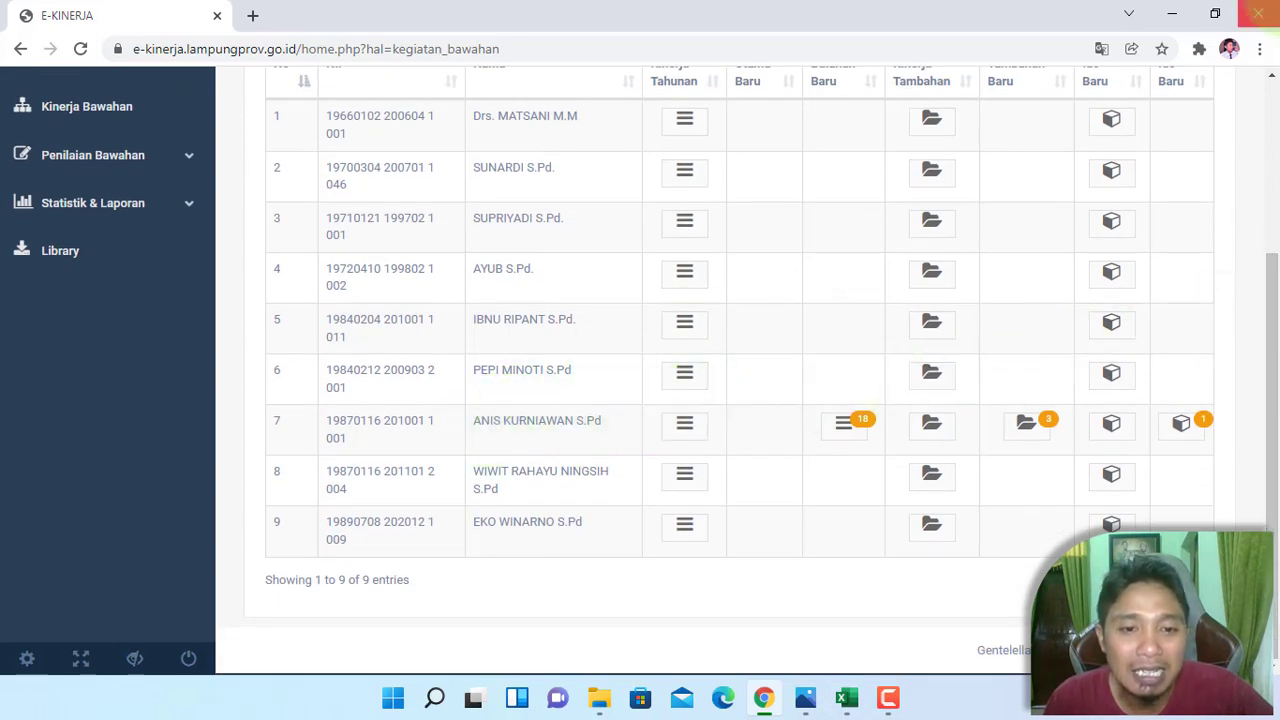
drag(478, 426, 593, 428)
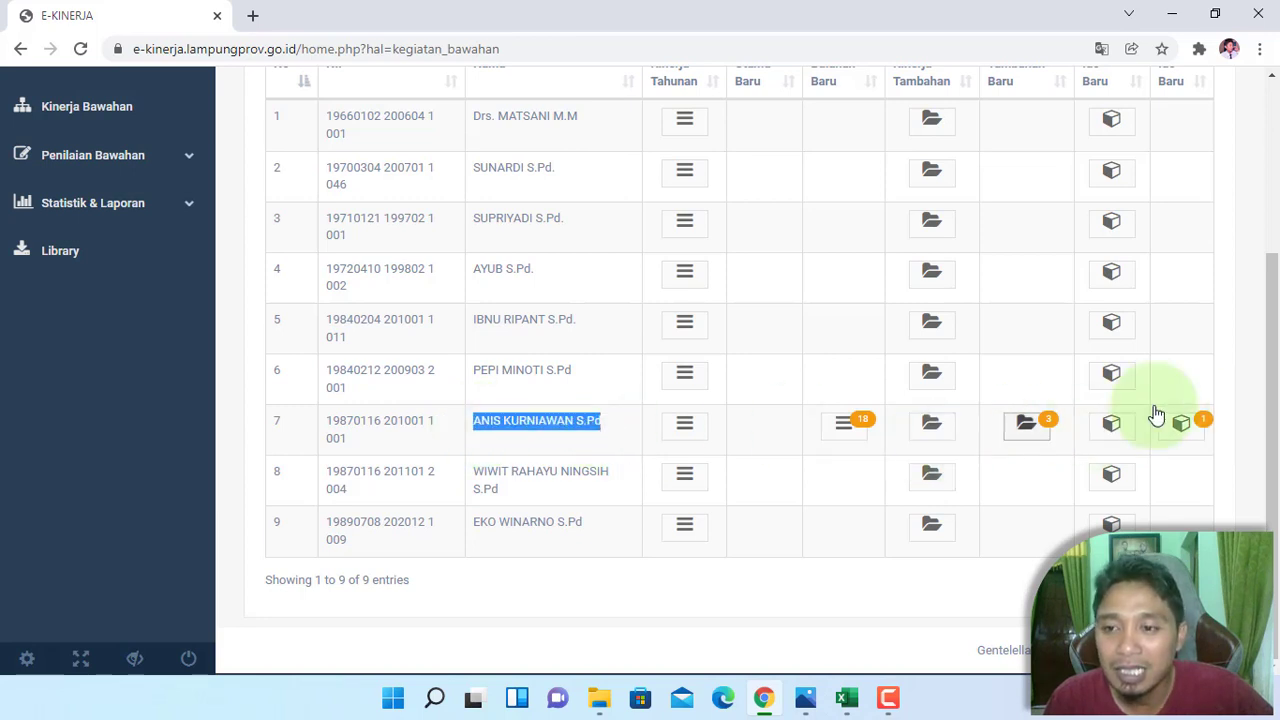
scroll(1275, 345, up, 1)
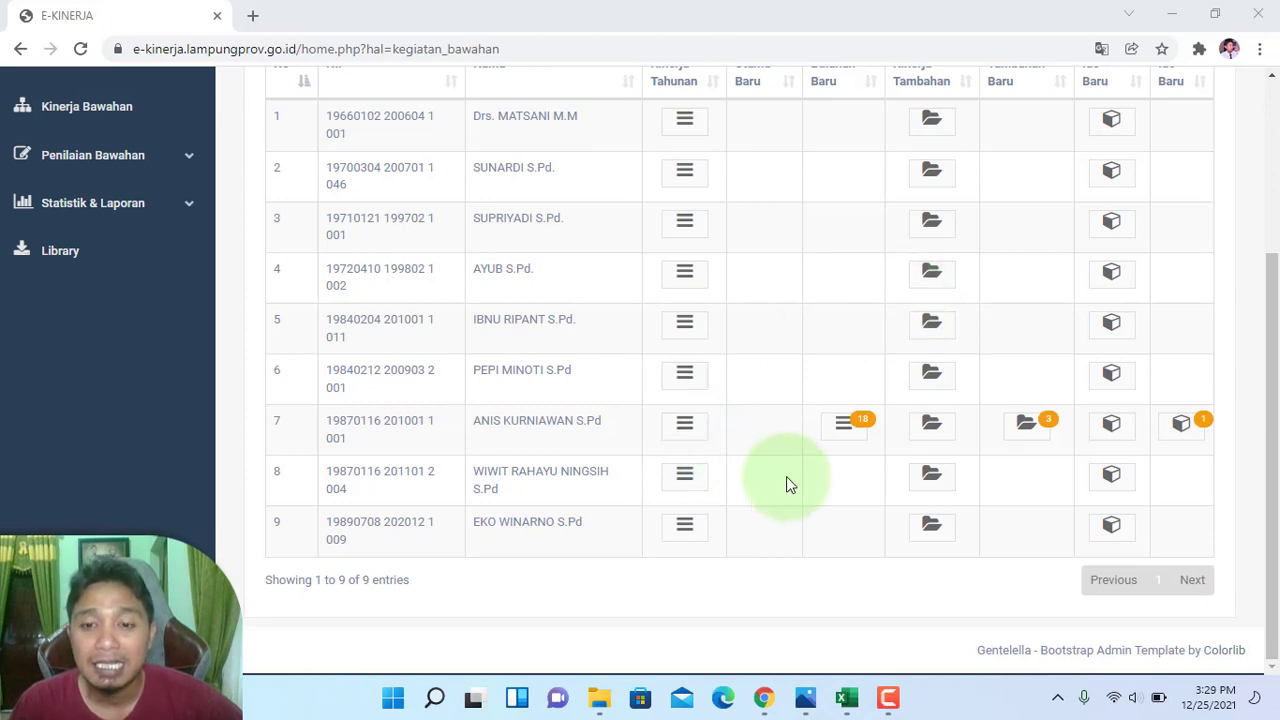
click(848, 428)
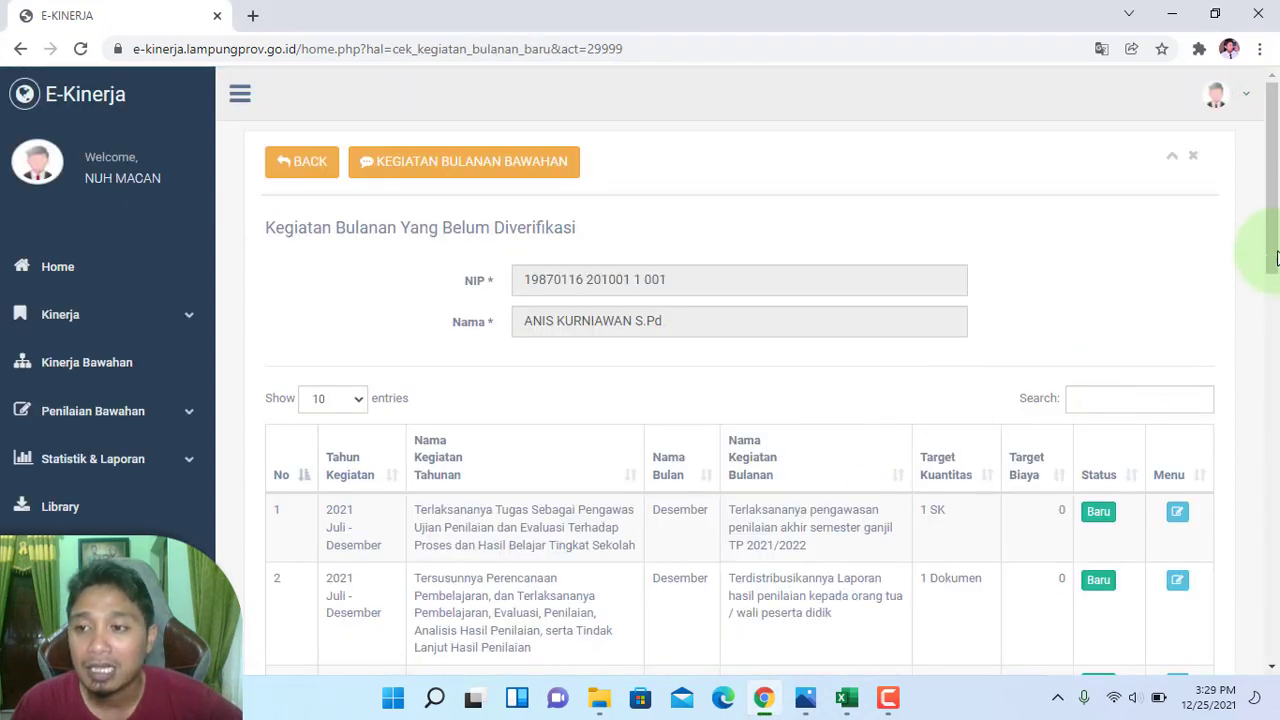
drag(1275, 221, 1243, 491)
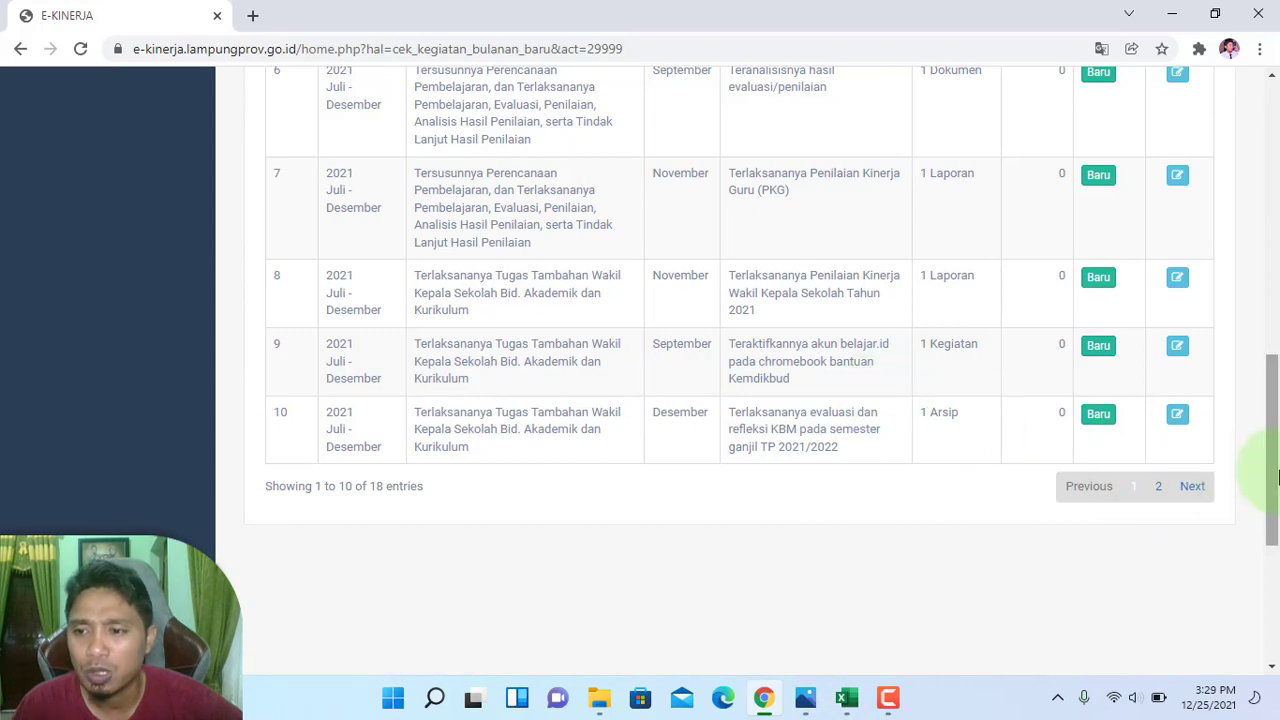
drag(1272, 469, 1257, 429)
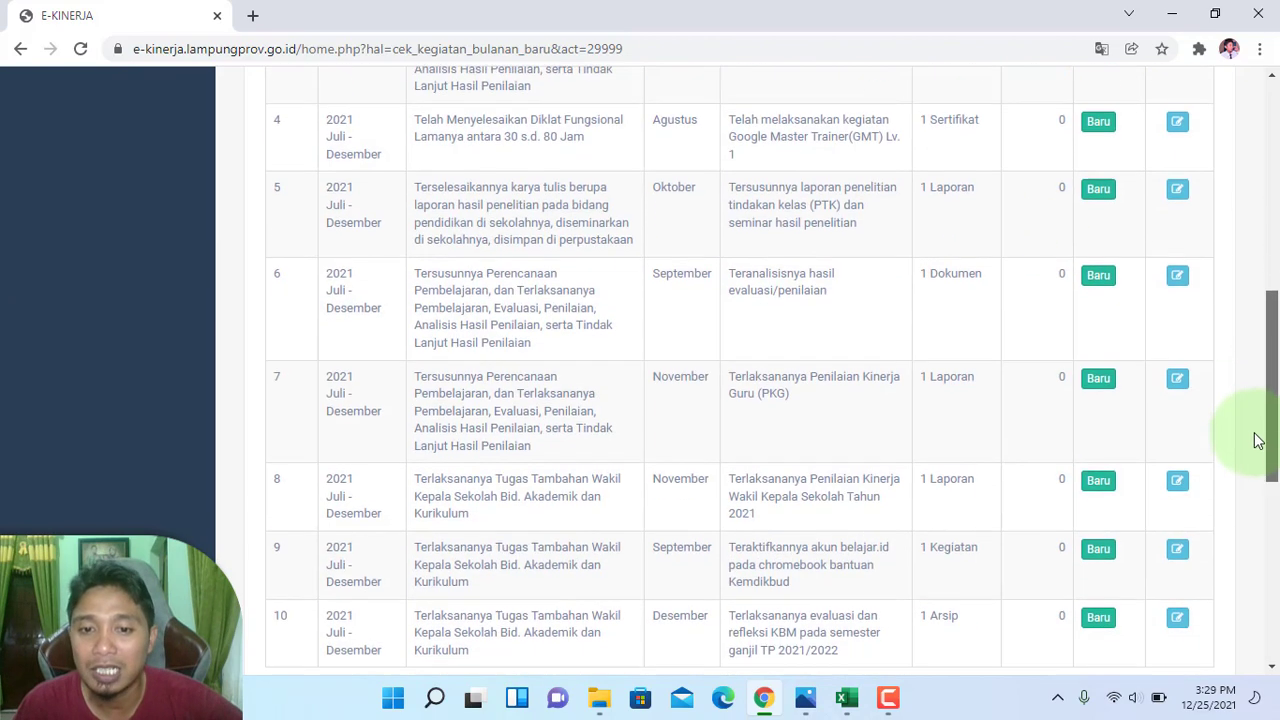
drag(1266, 372, 1266, 157)
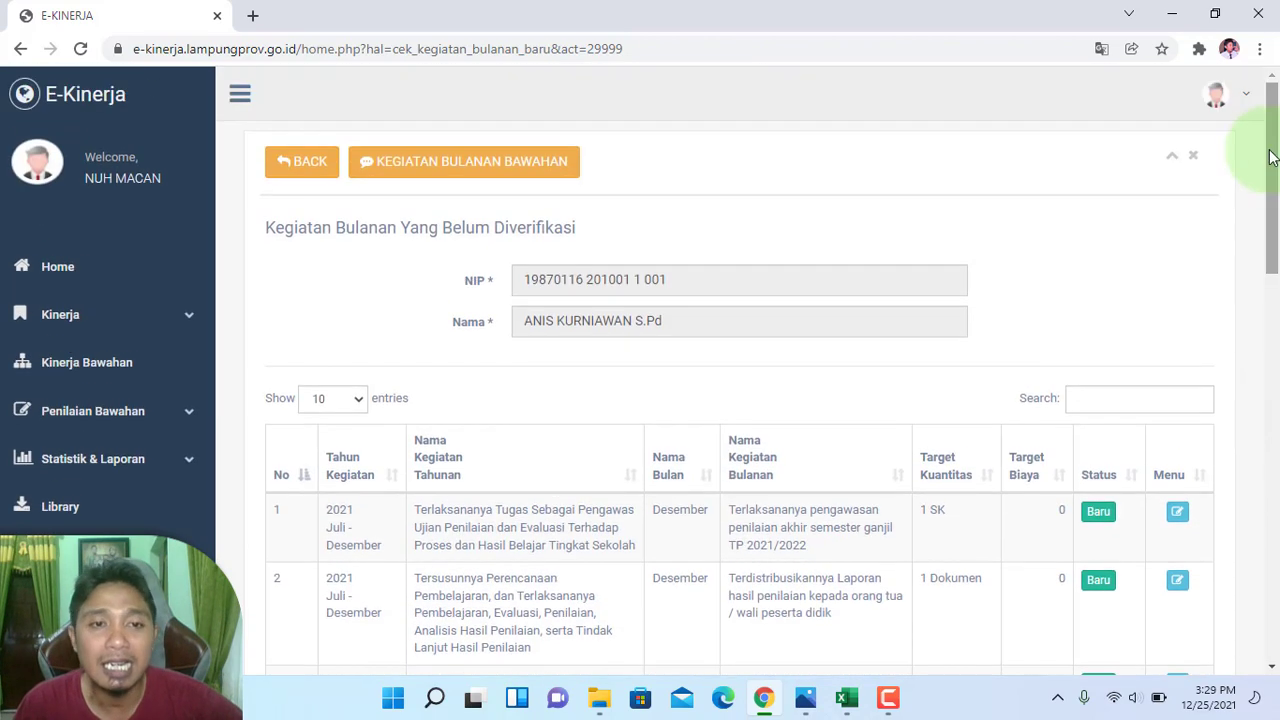
- Return to the Kinerja Bawahan list and open the July–December 2021 annual activity details of the subordinate in row 7
click(85, 366)
scroll(760, 540, down, 3)
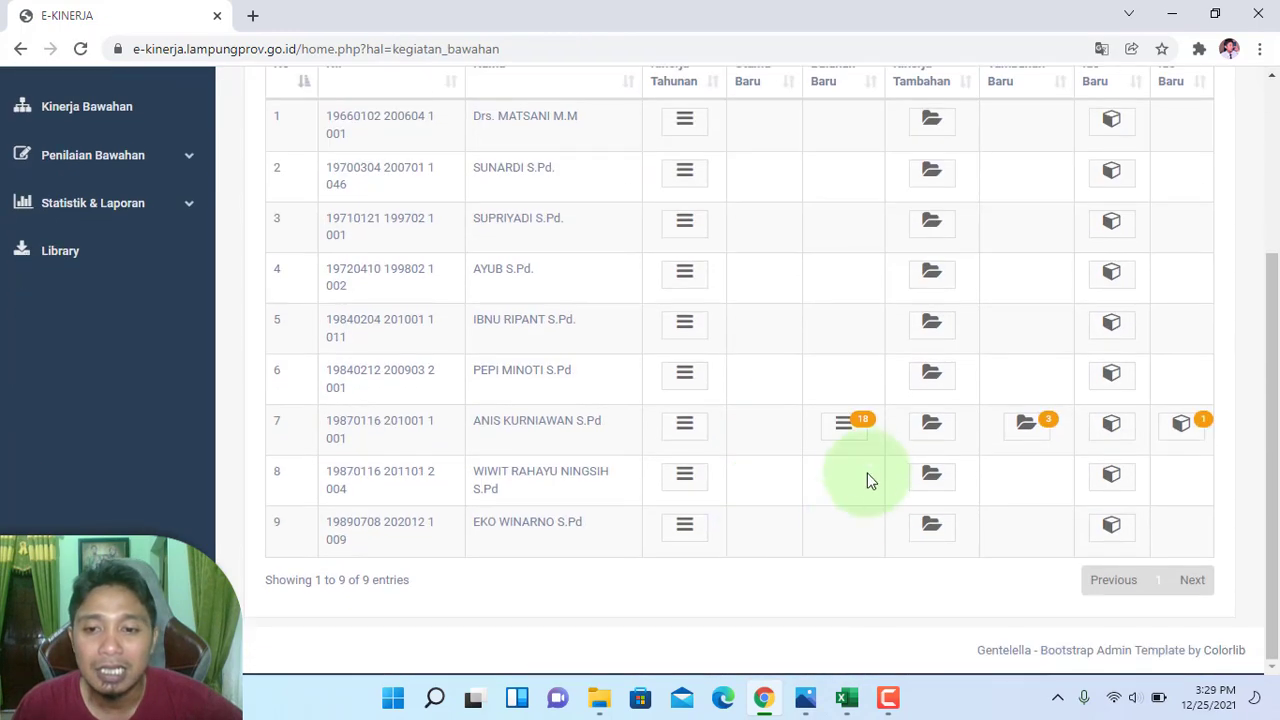
scroll(668, 436, up, 3)
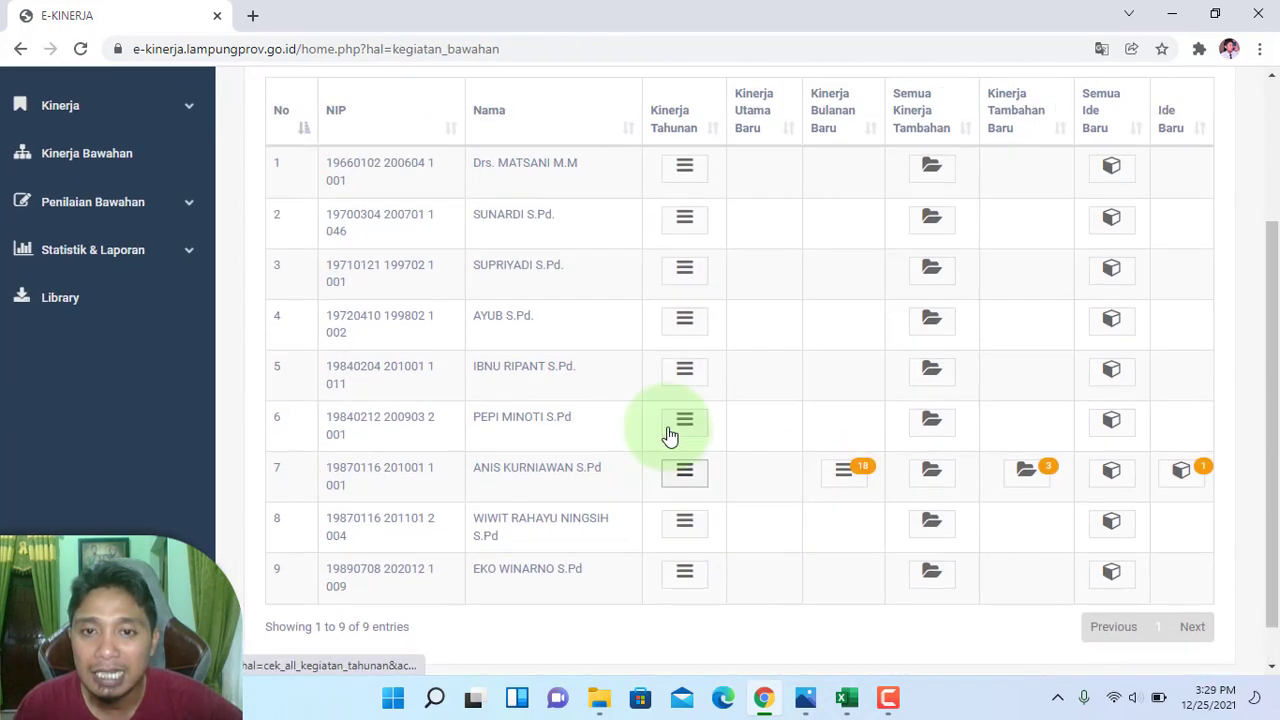
scroll(703, 480, down, 3)
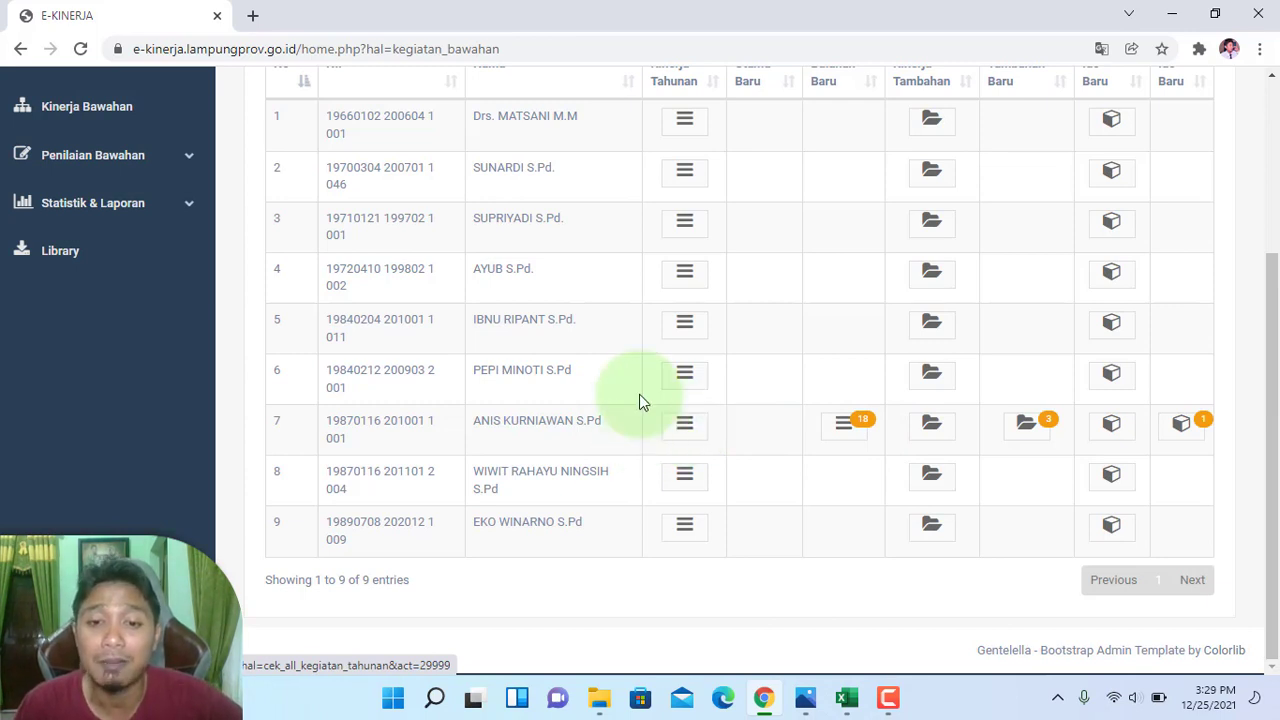
click(685, 432)
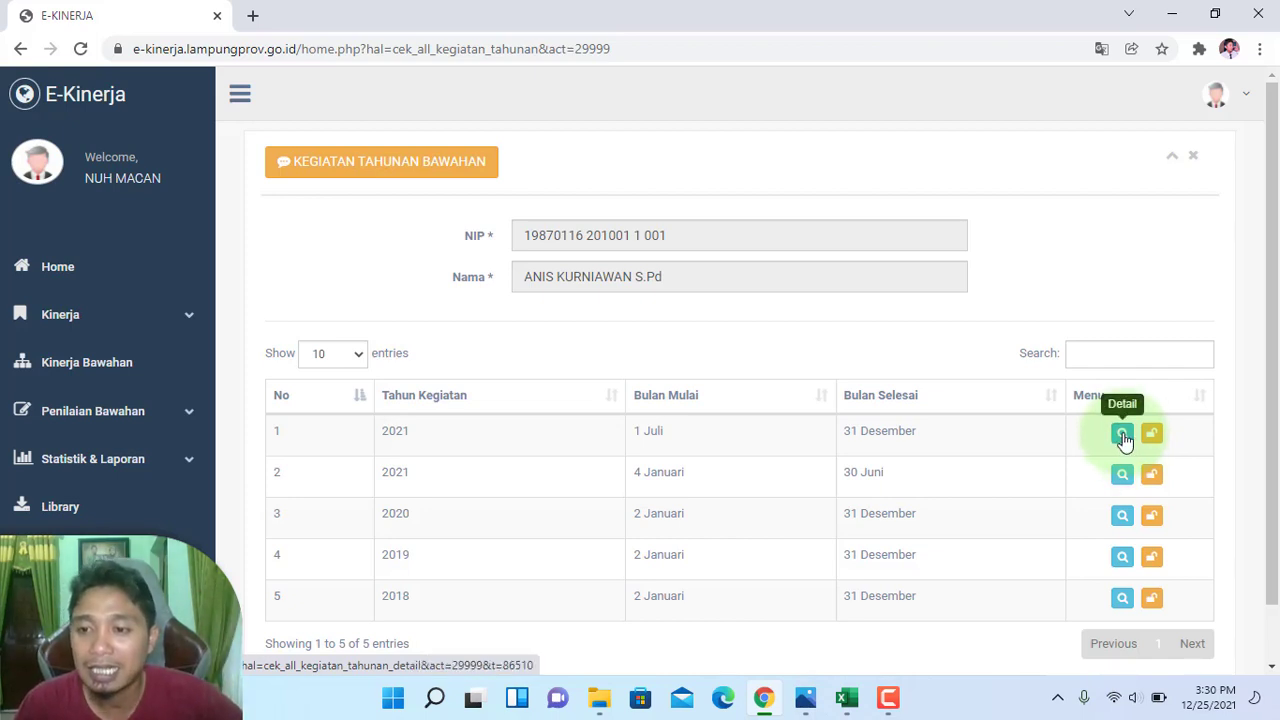
click(1123, 436)
drag(1268, 271, 1276, 400)
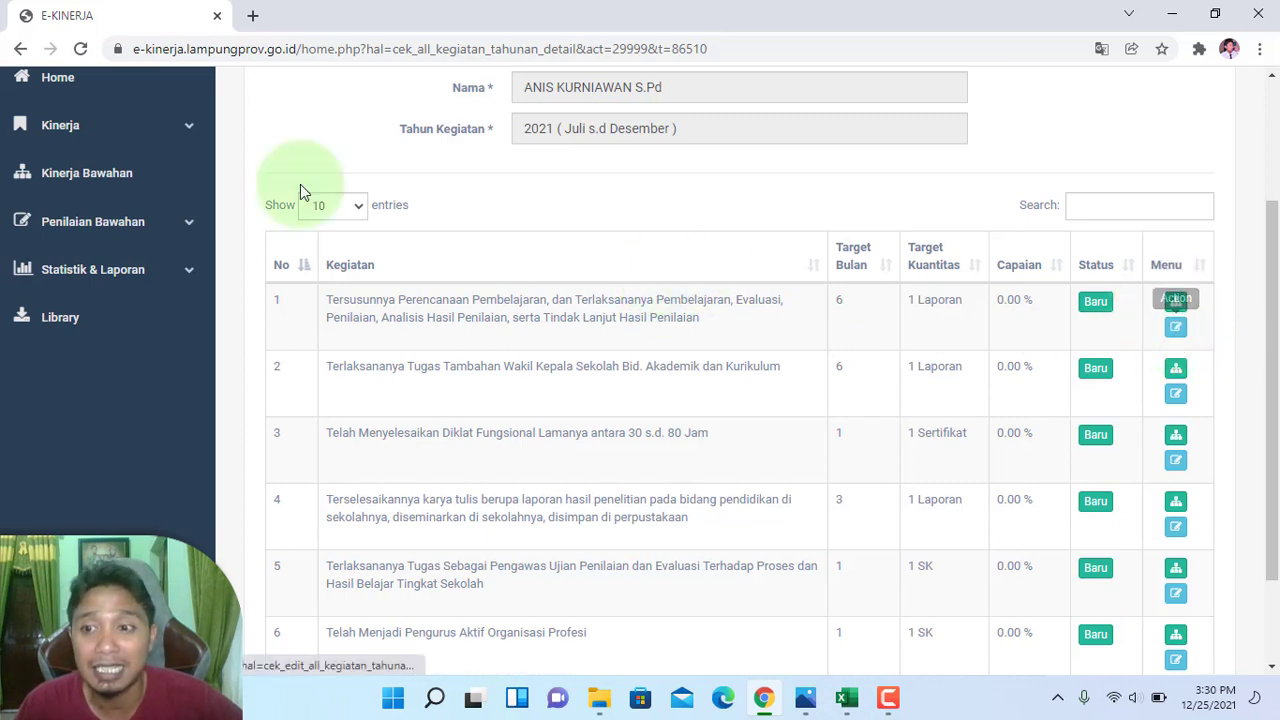
- Open the July monthly activity under the first annual activity for verification and review its form
click(1176, 305)
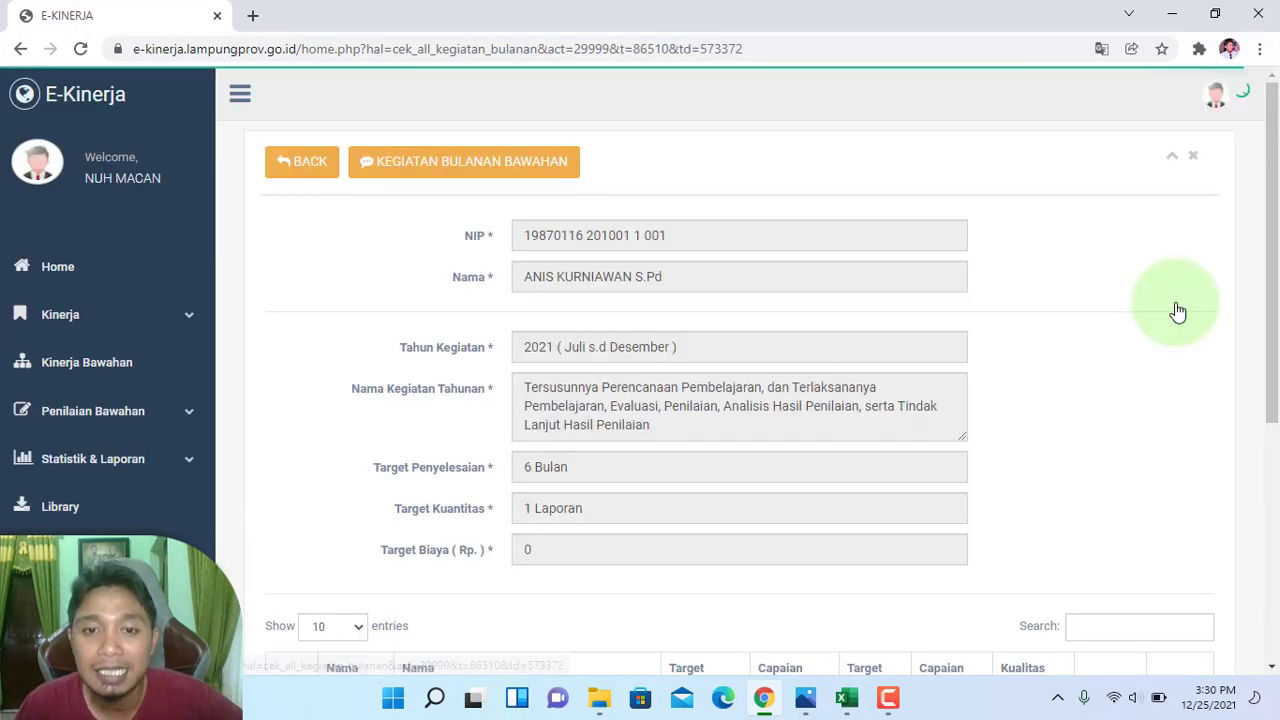
drag(1271, 214, 1278, 482)
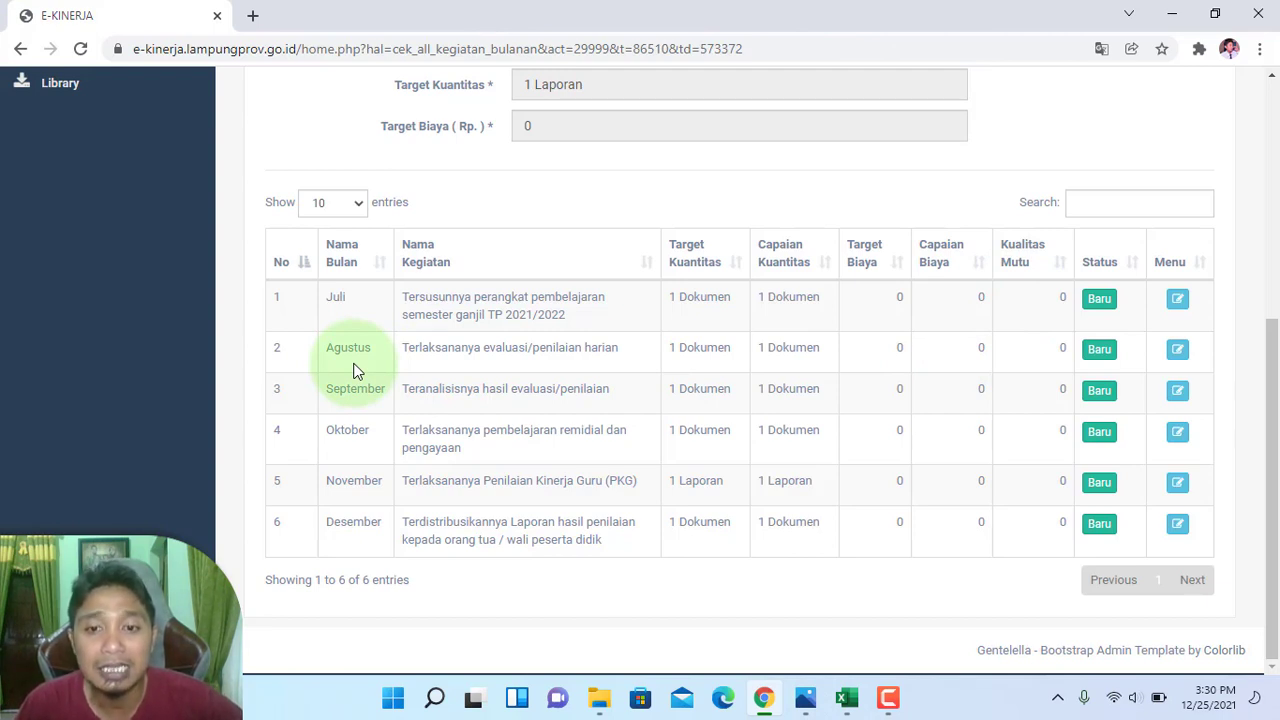
click(1177, 302)
scroll(1003, 386, down, 5)
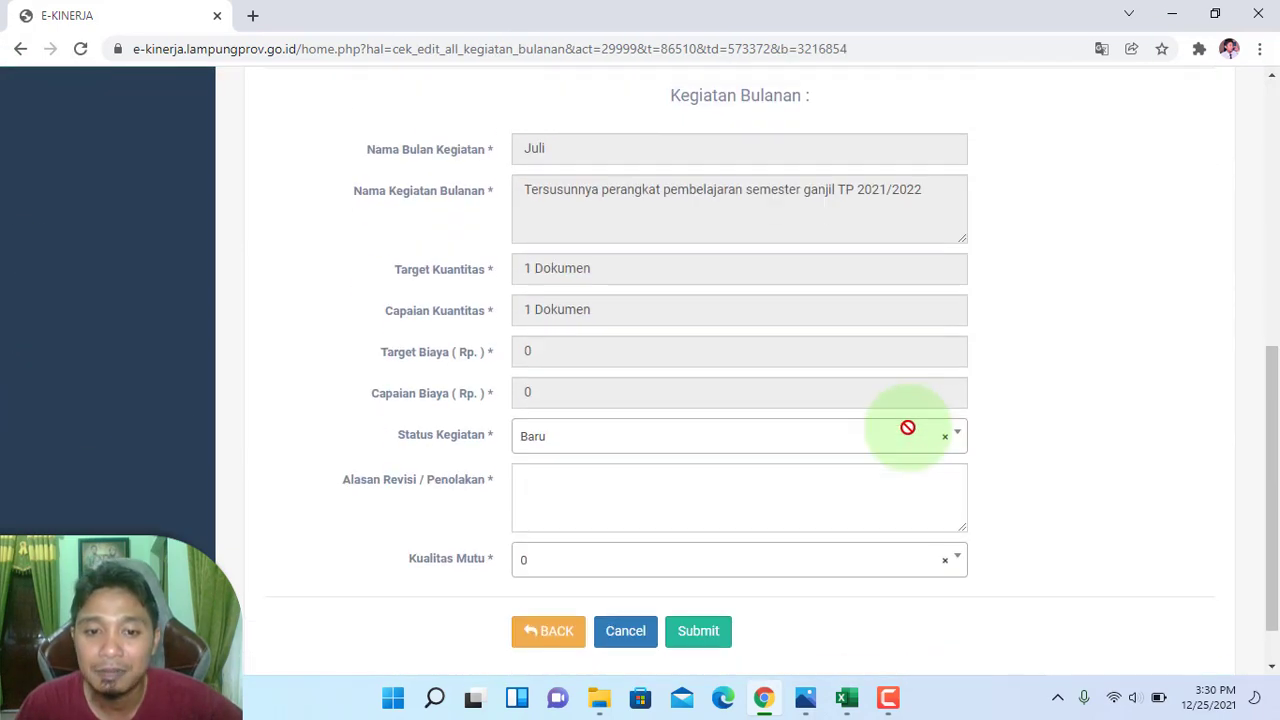
scroll(750, 352, up, 4)
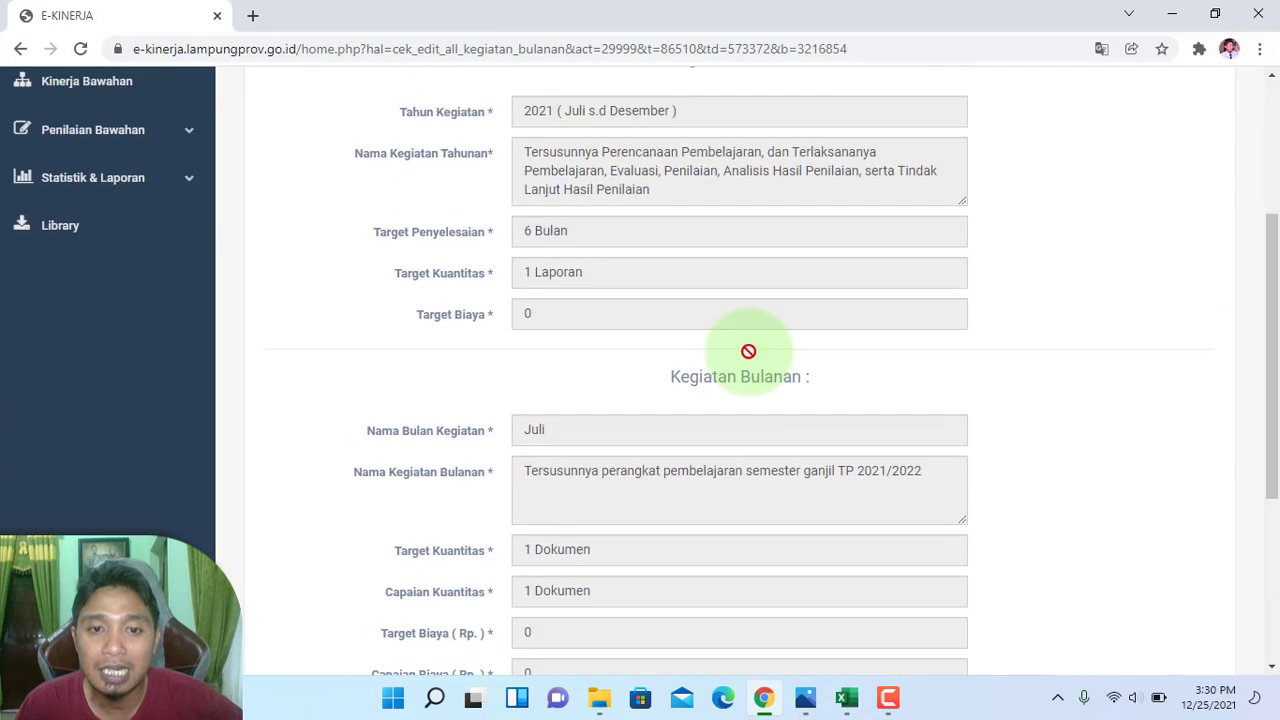
scroll(752, 360, down, 5)
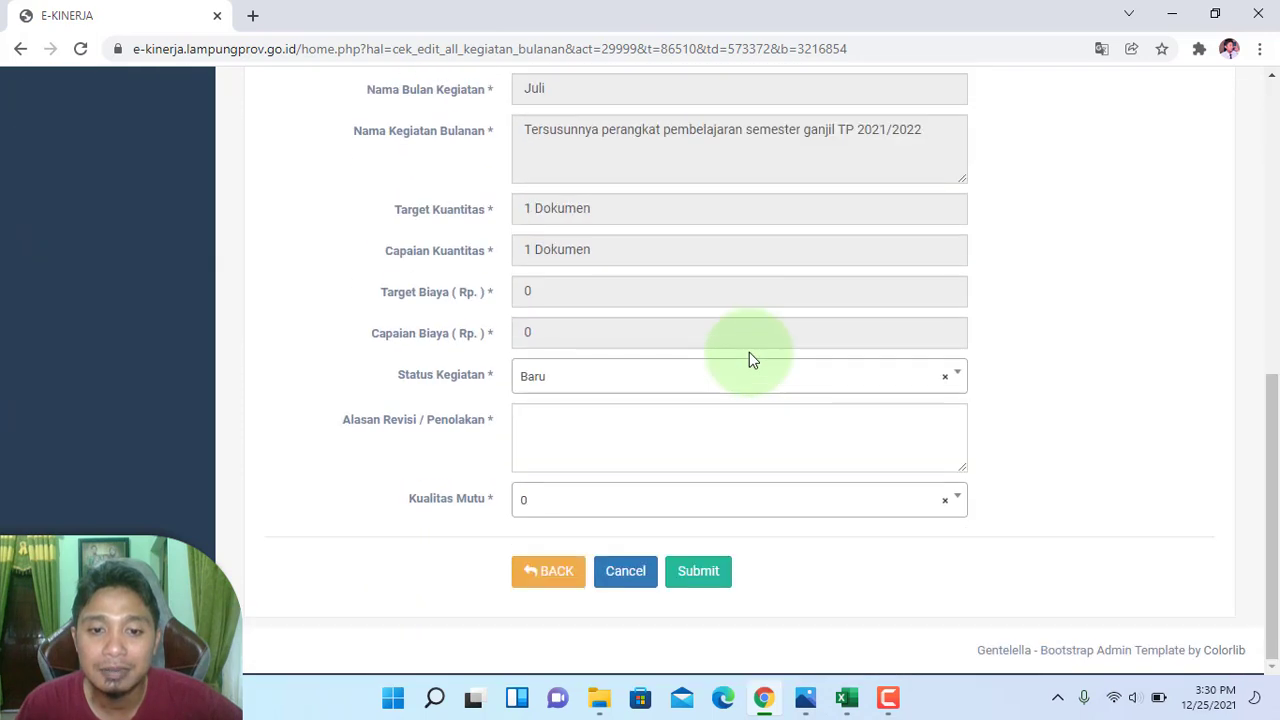
- Try the statuses Diterima, Baru and Revisi for the July activity, and go to the revision reason field
click(897, 380)
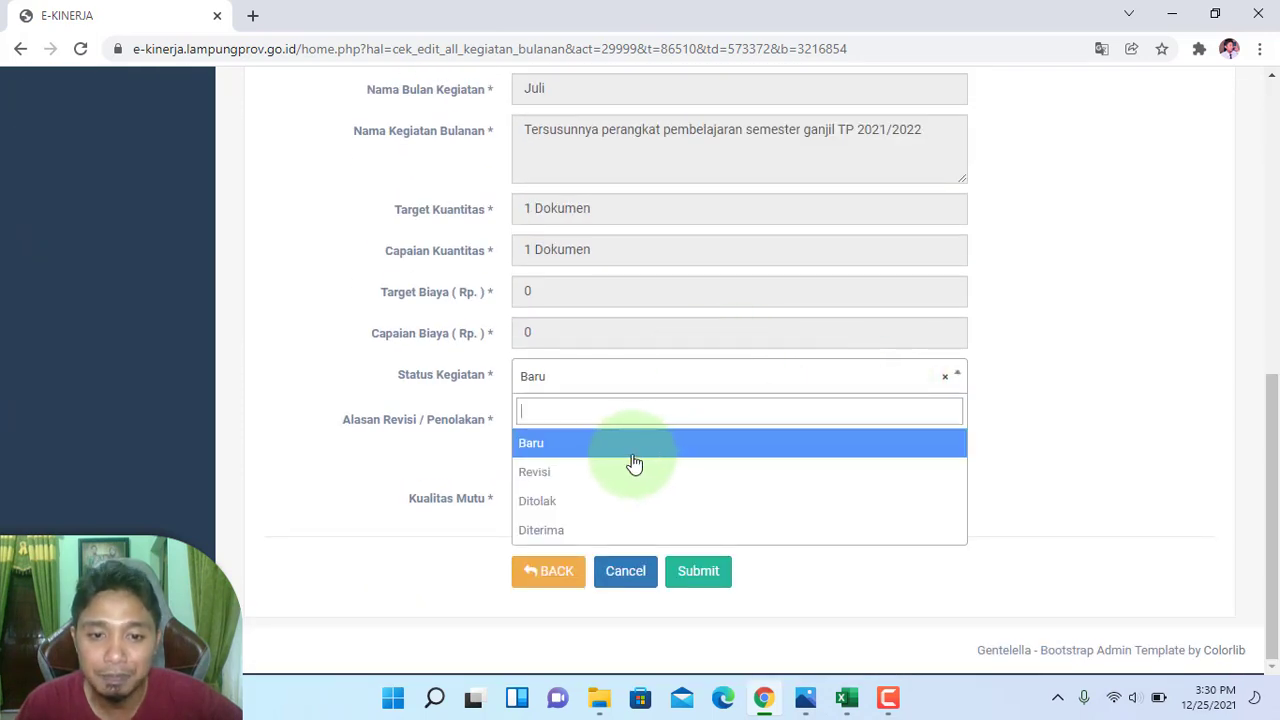
click(560, 531)
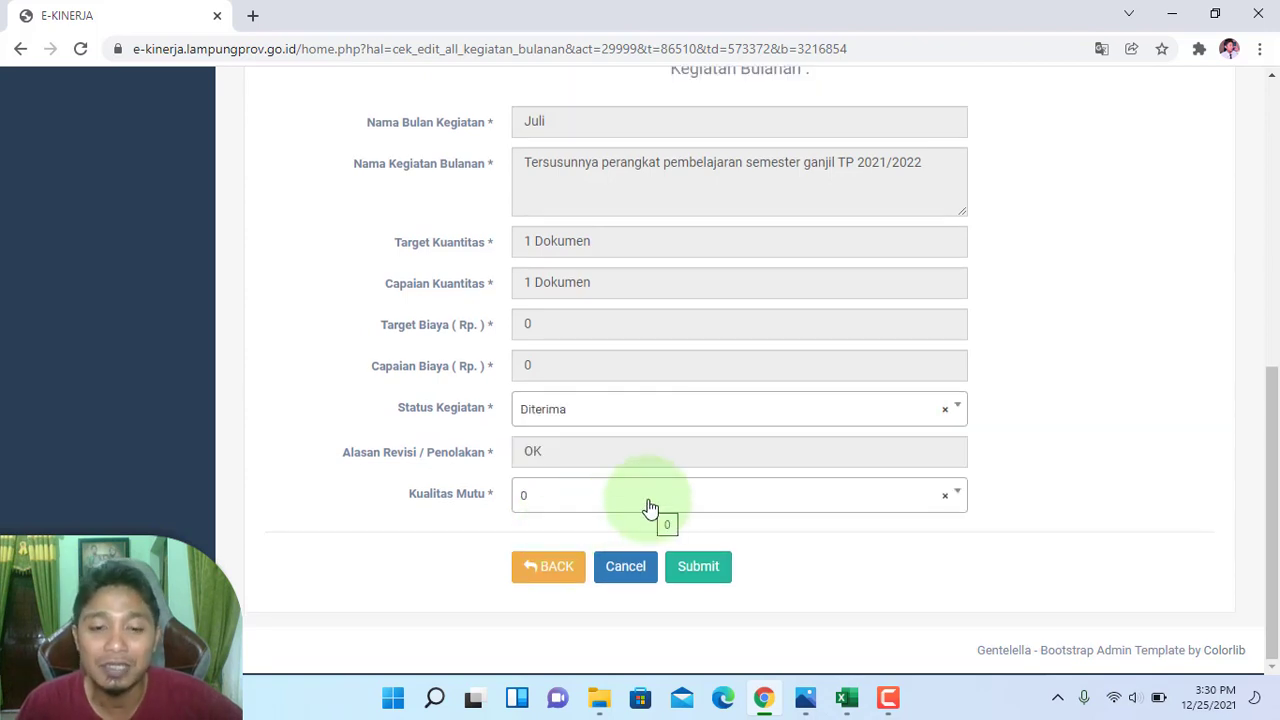
click(886, 410)
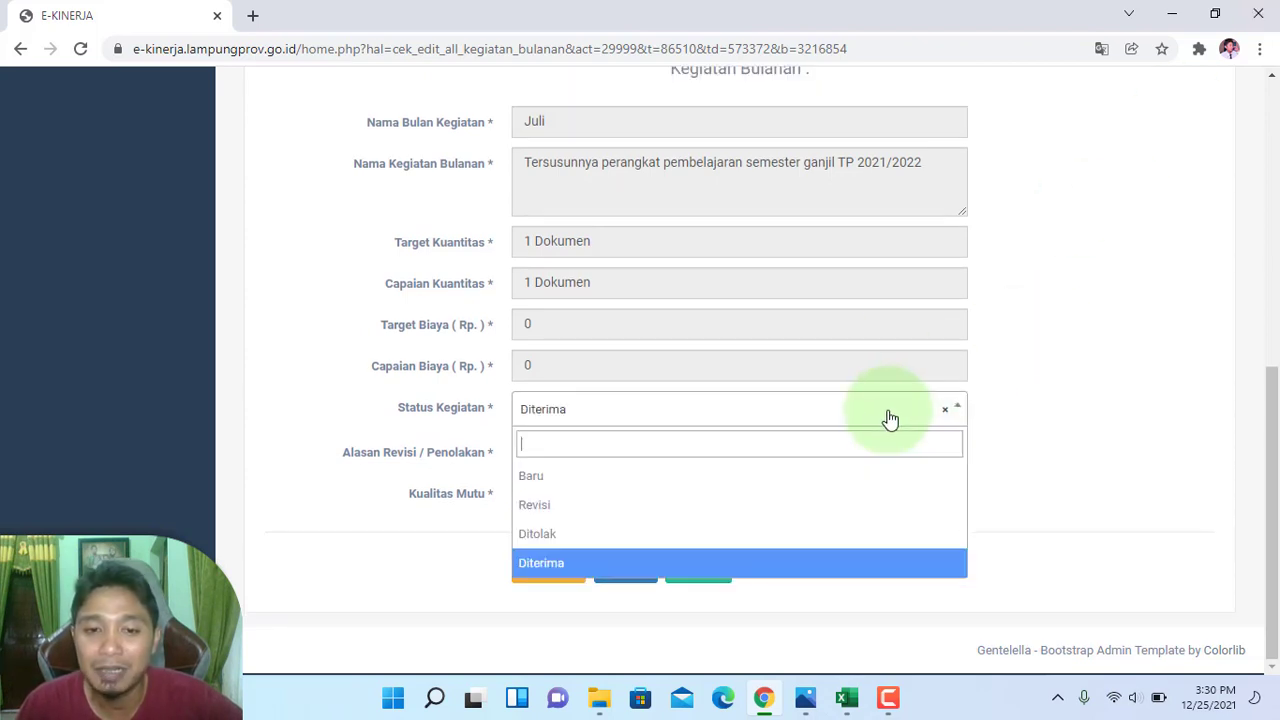
click(560, 481)
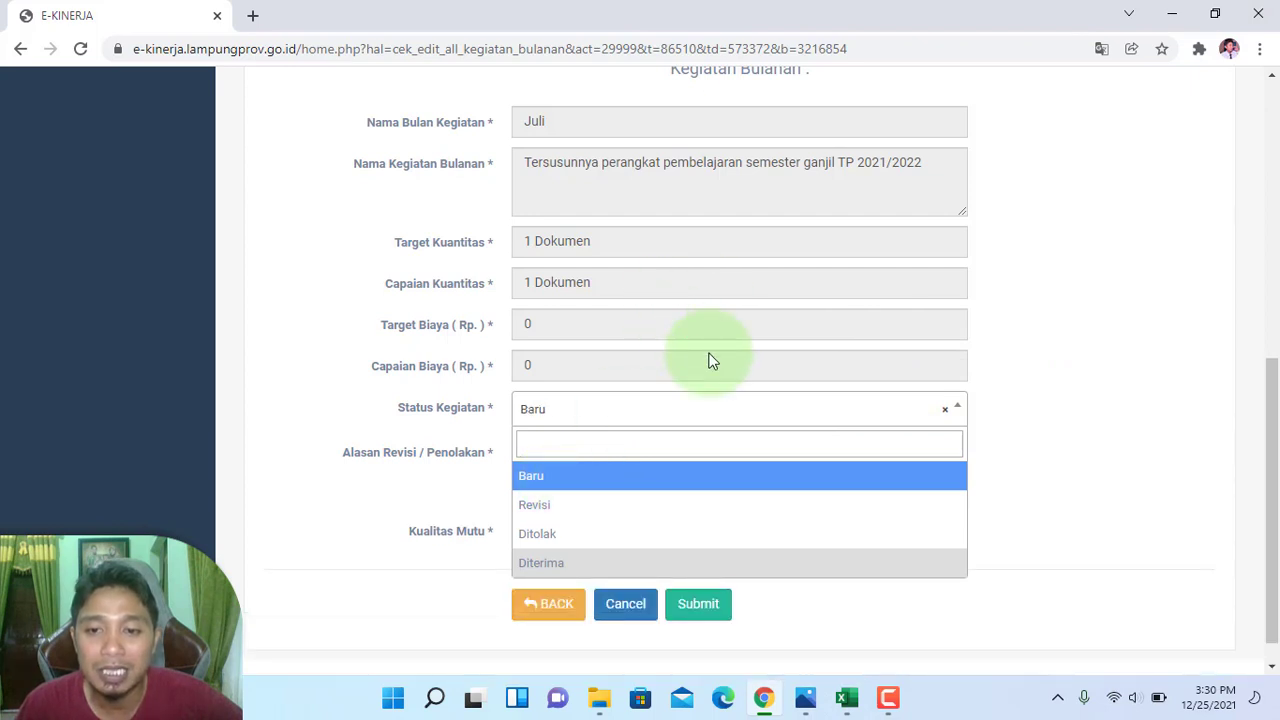
click(895, 414)
click(860, 418)
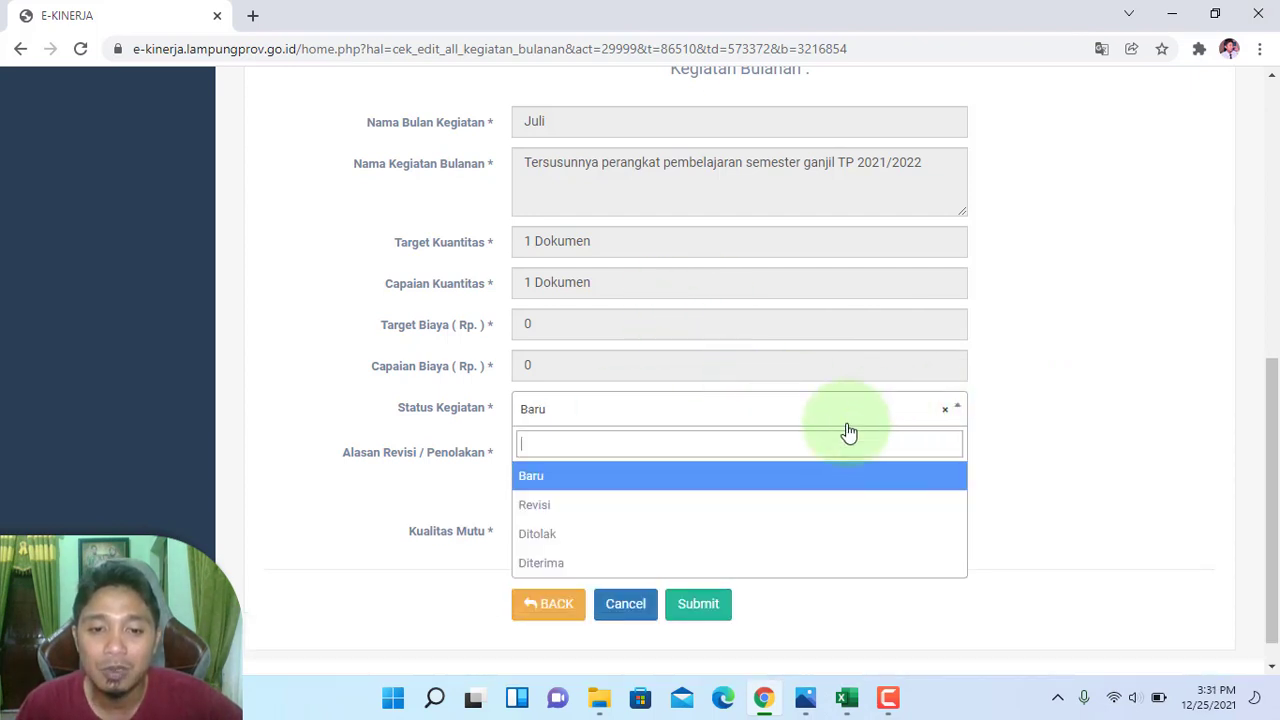
click(651, 513)
click(826, 481)
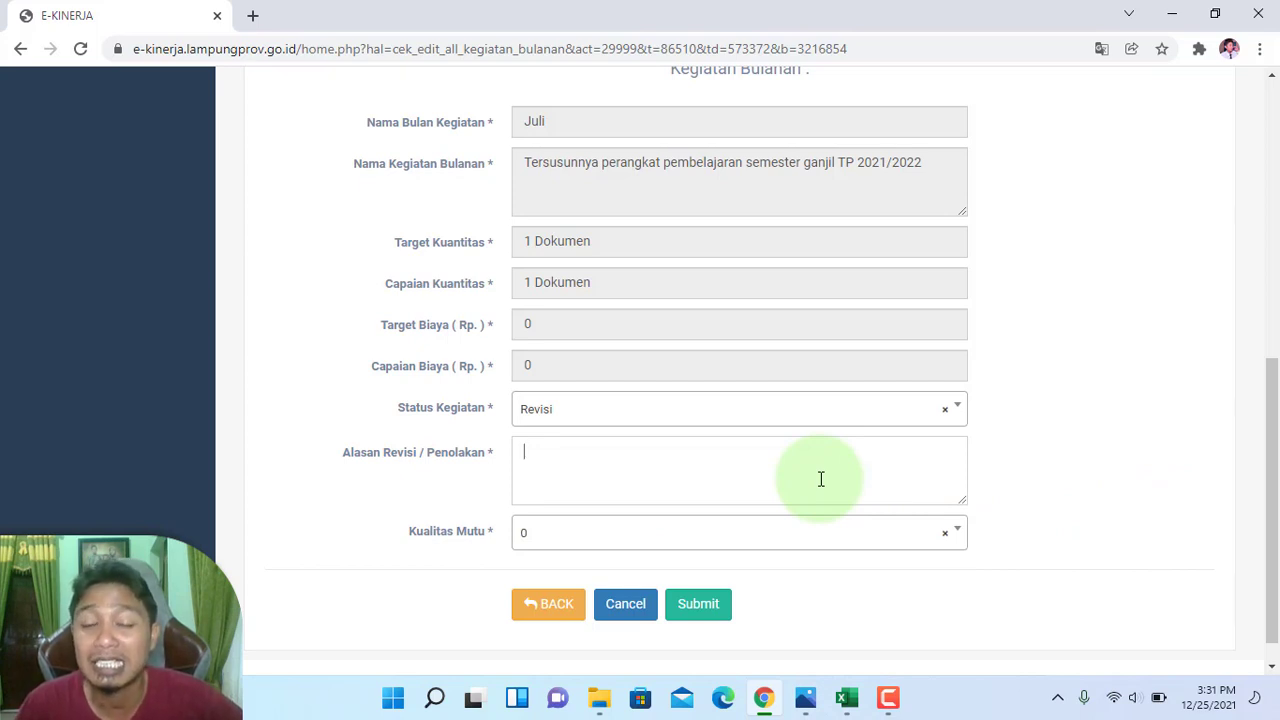
- Set the Status Kegiatan of the July monthly activity to Diterima
click(963, 418)
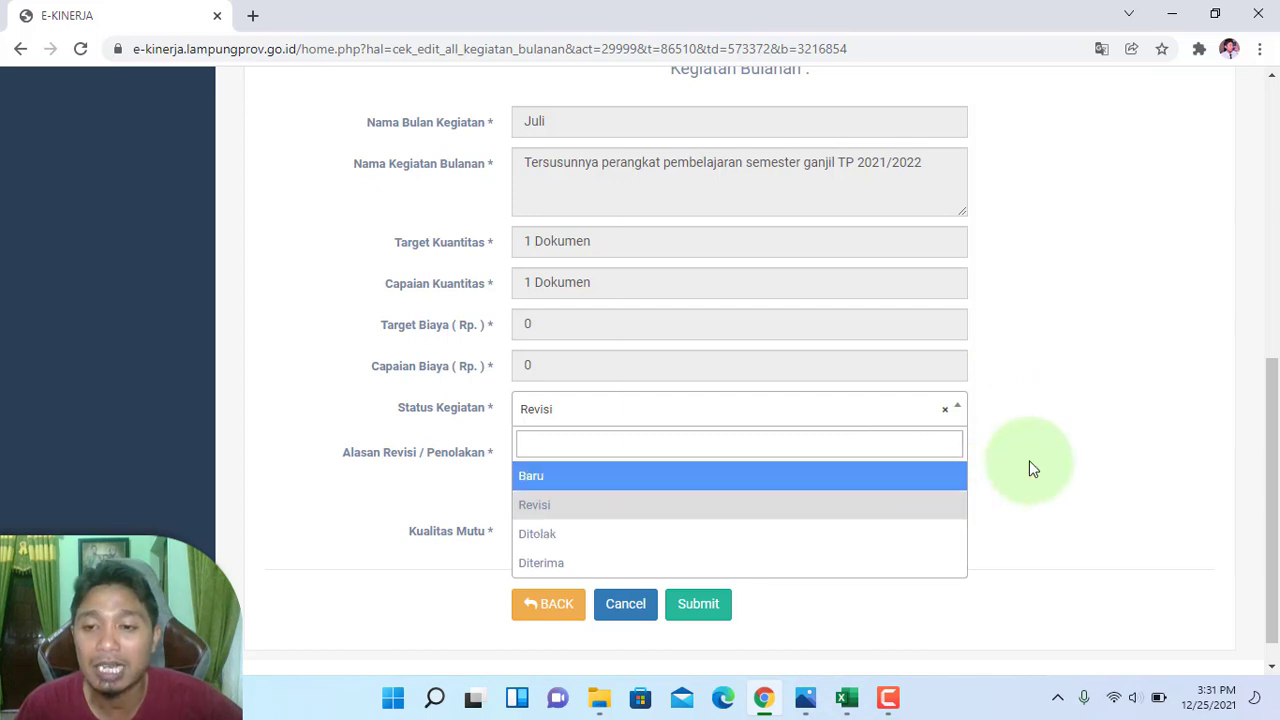
click(1108, 438)
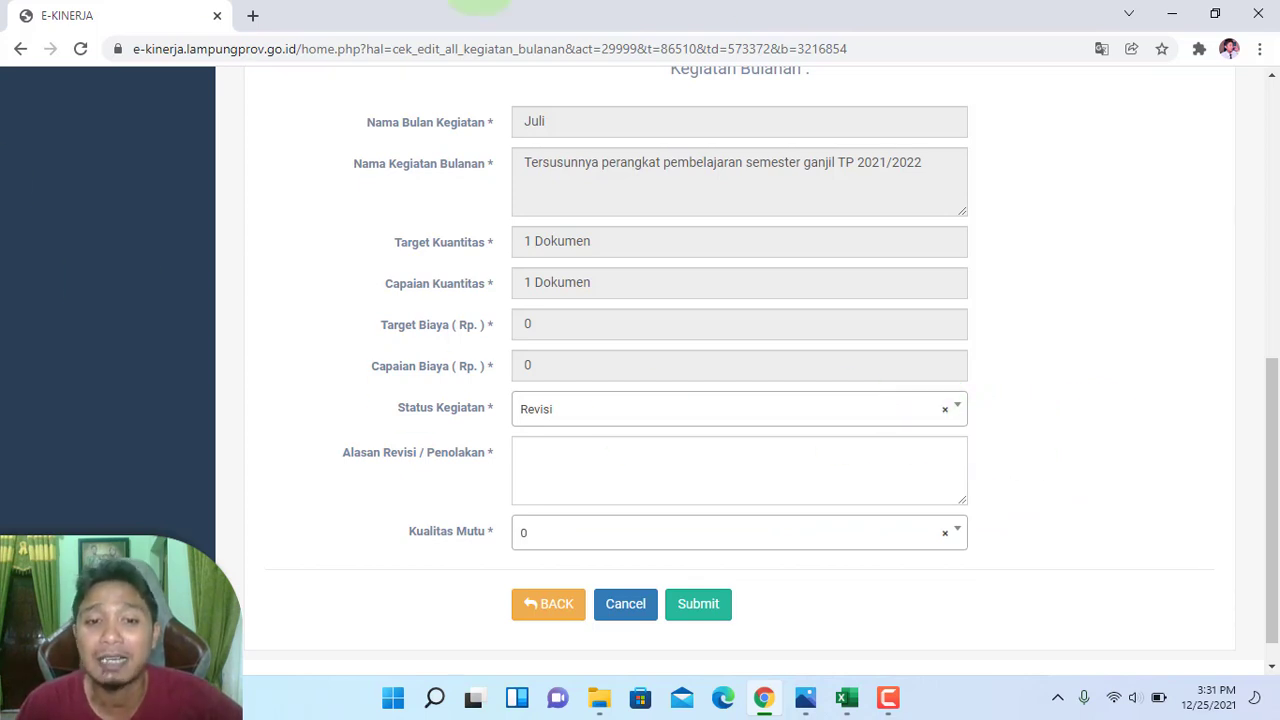
click(955, 421)
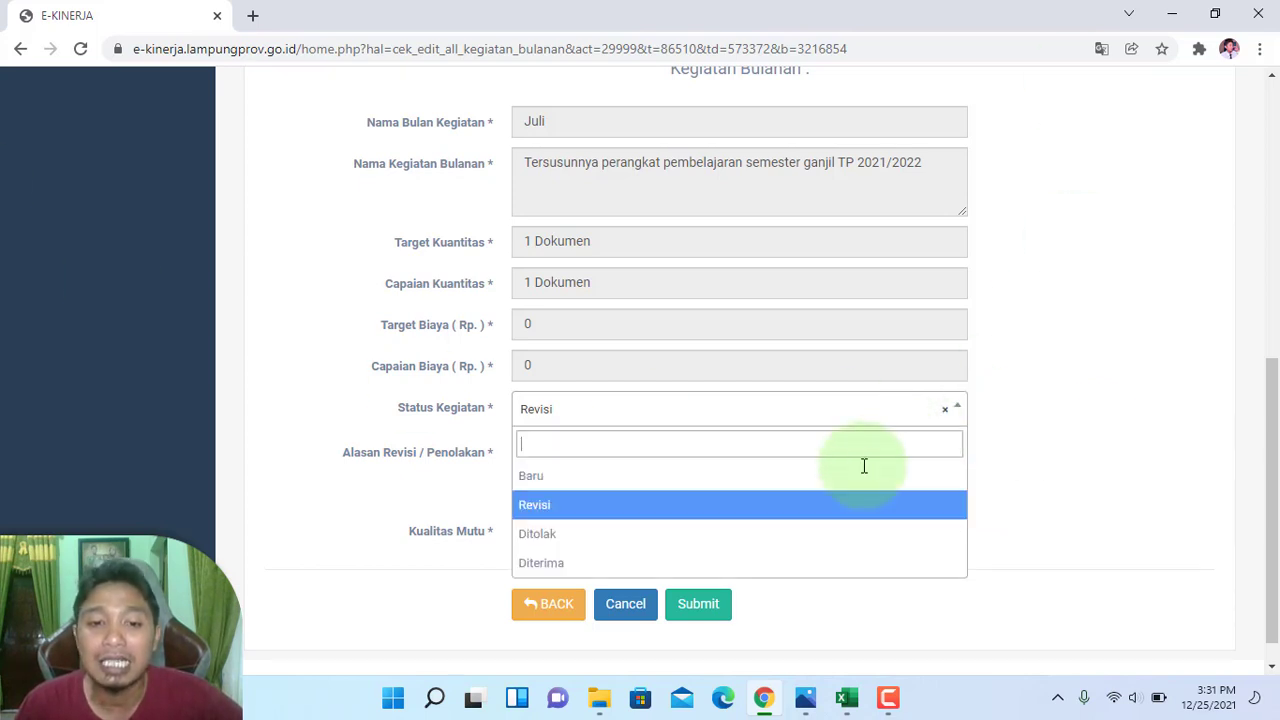
click(658, 565)
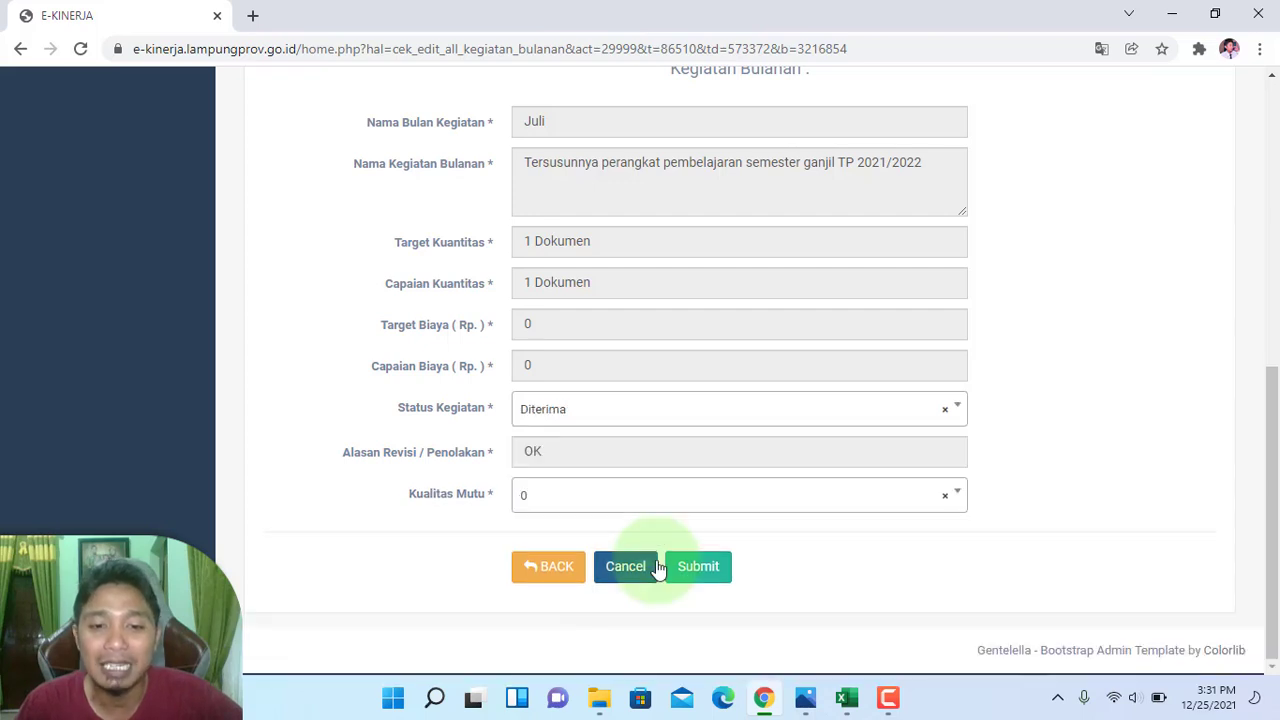
- Set the July monthly activity's Kualitas Mutu to 100 and submit its verification
click(960, 506)
click(617, 338)
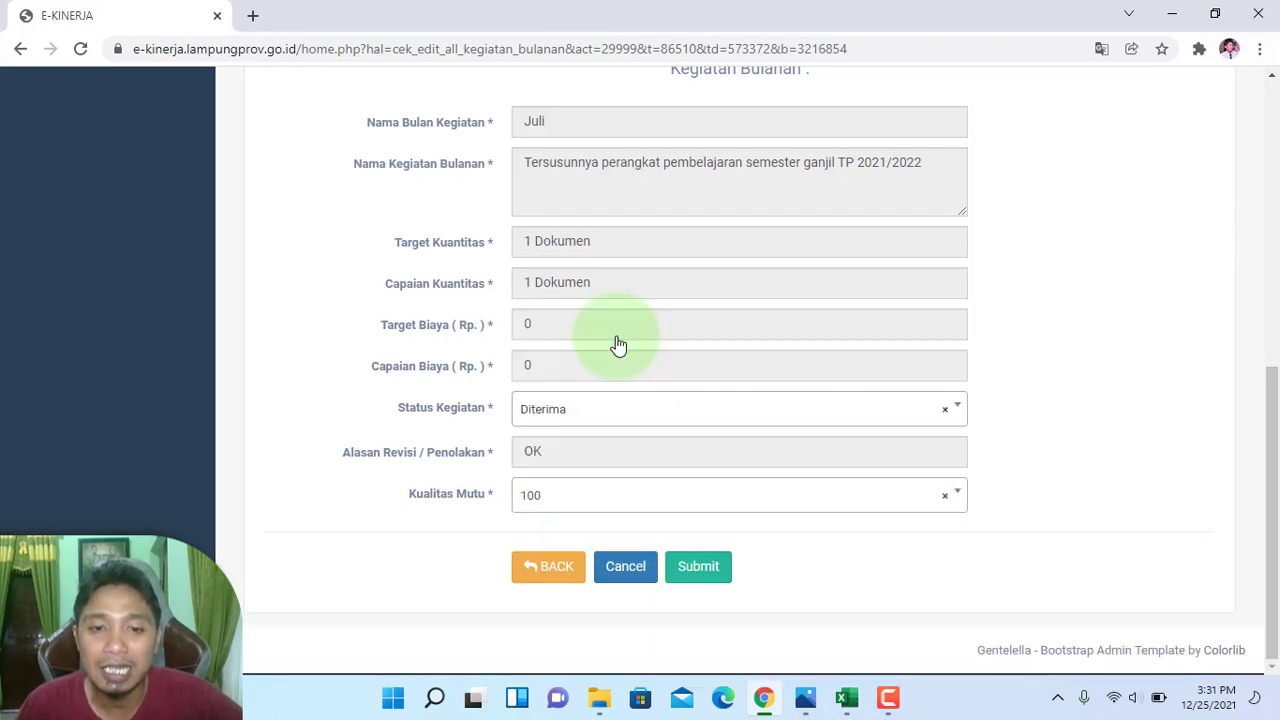
click(698, 567)
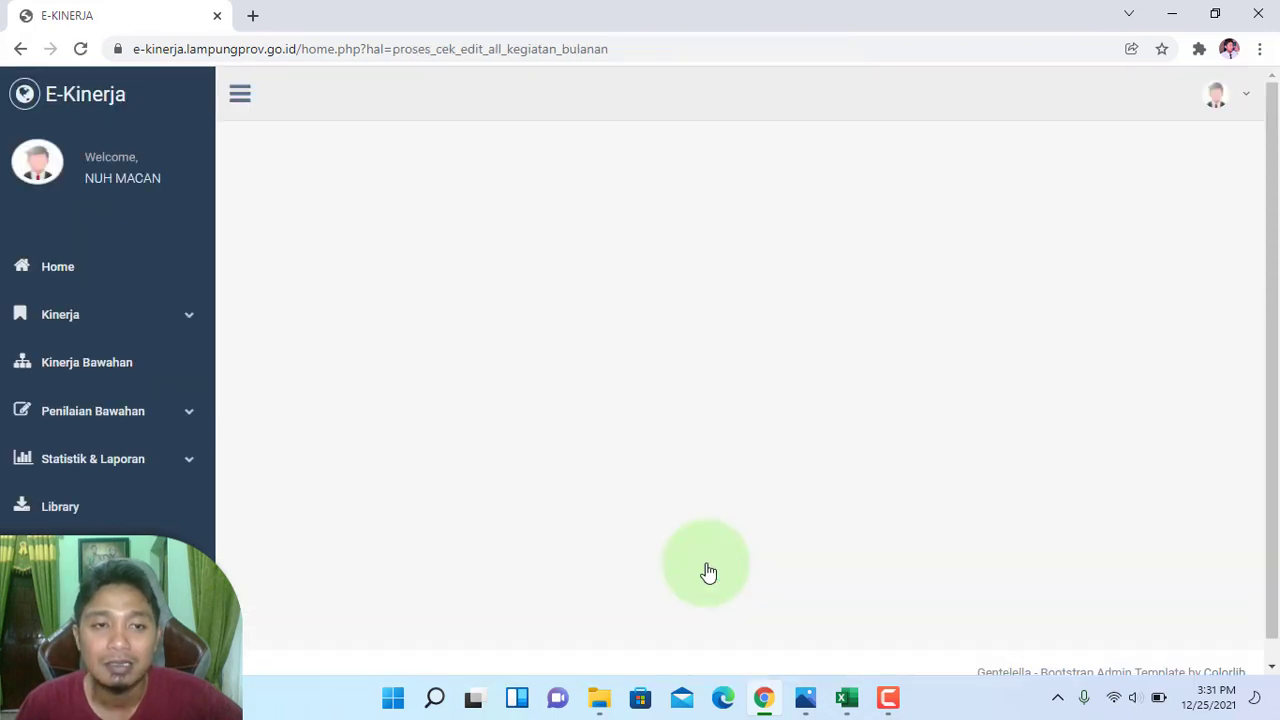
- Verify the August monthly activity with Status Kegiatan Diterima and Kualitas Mutu 100, and submit it
scroll(1123, 360, down, 3)
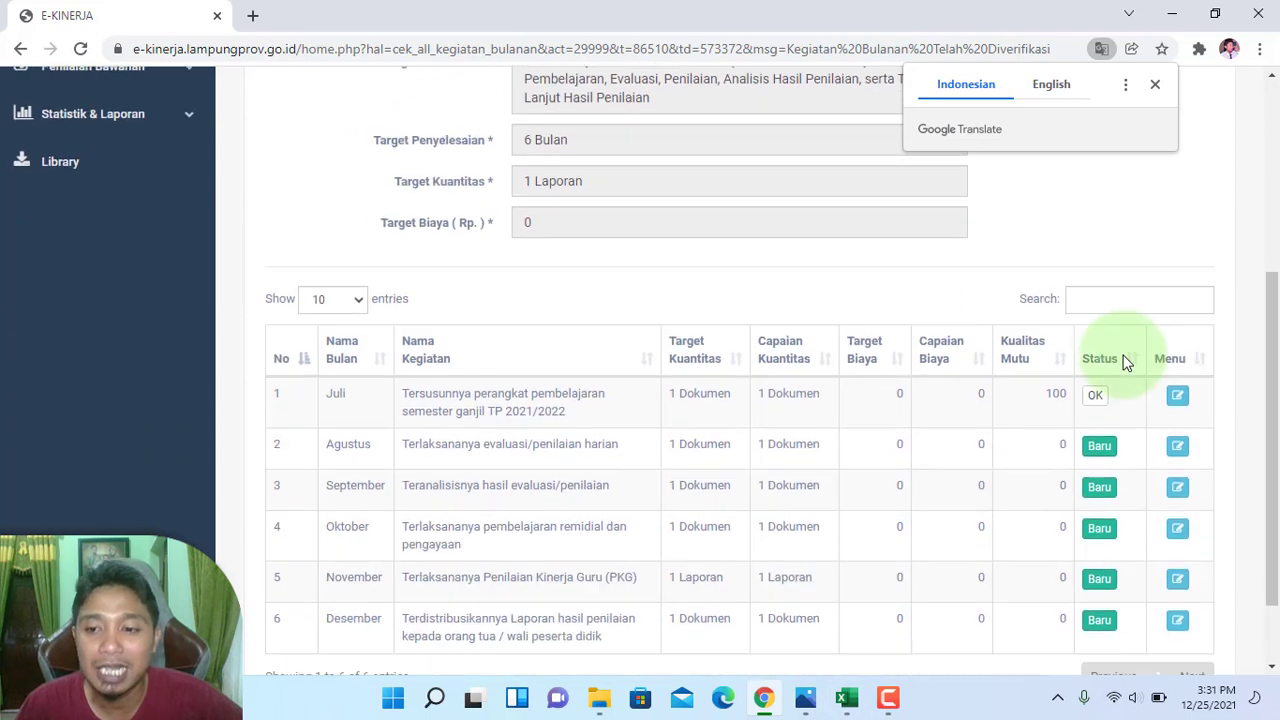
scroll(483, 434, down, 2)
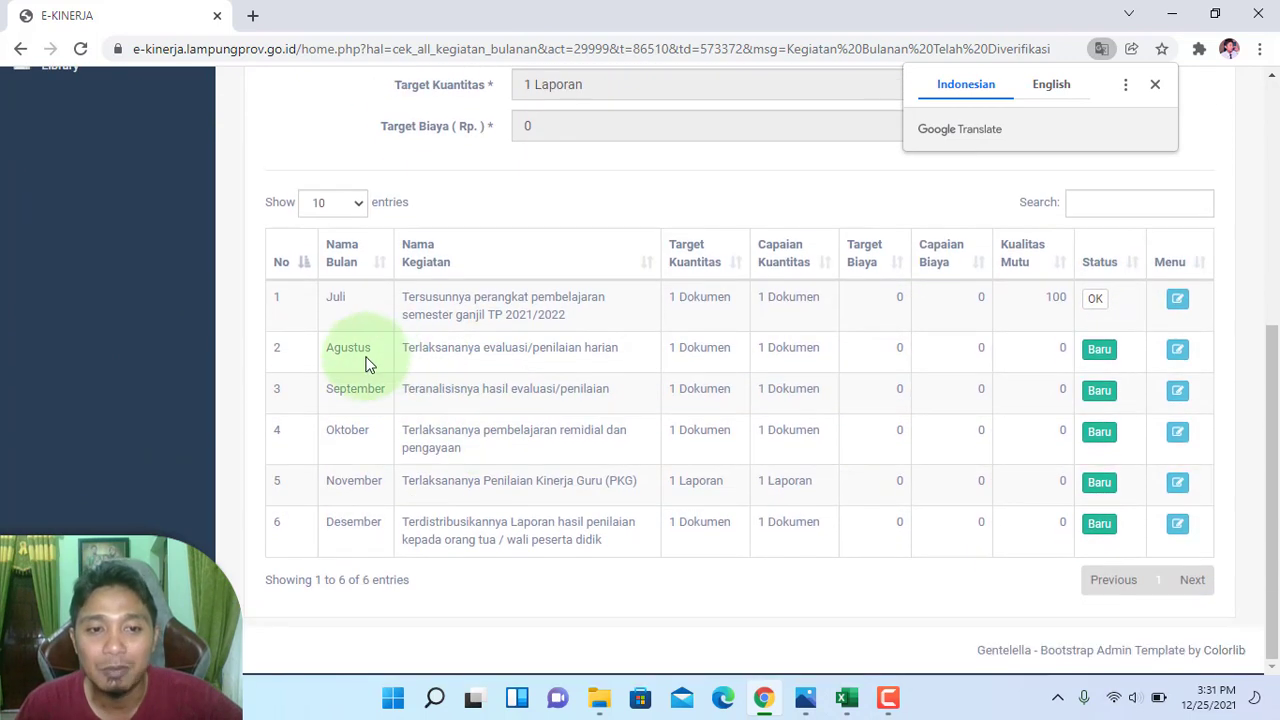
click(1178, 352)
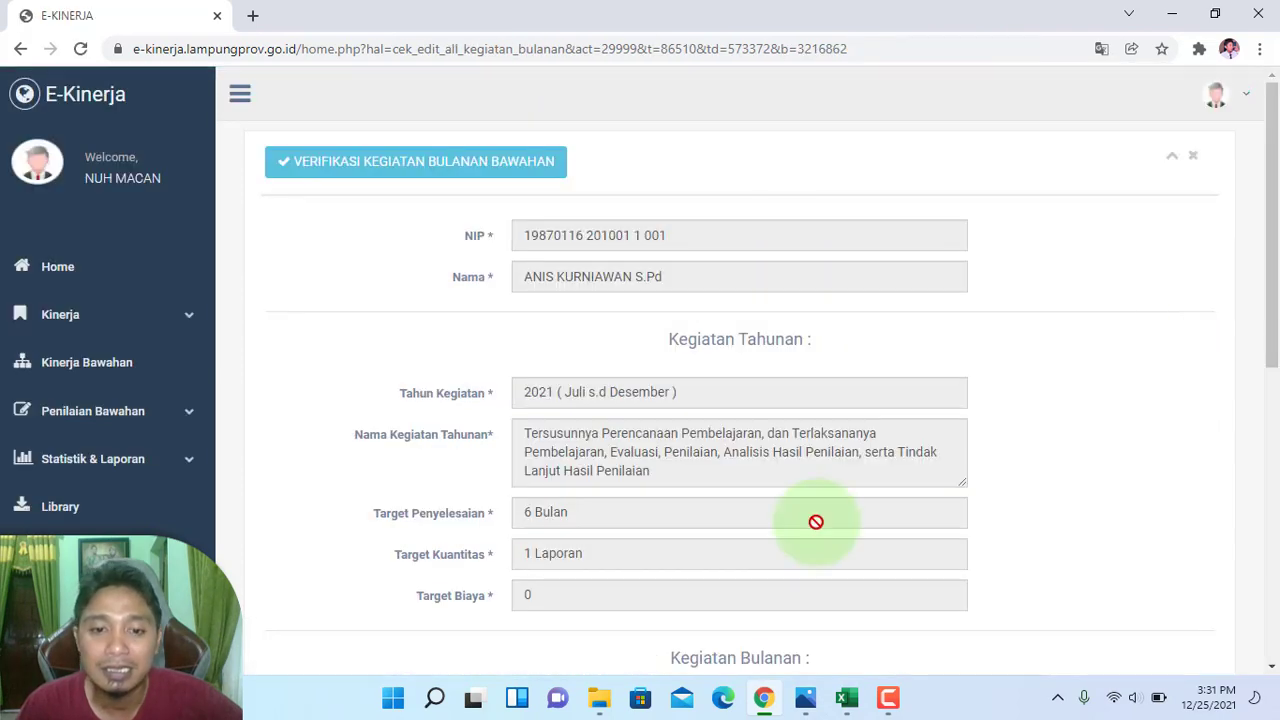
scroll(814, 514, down, 5)
click(913, 450)
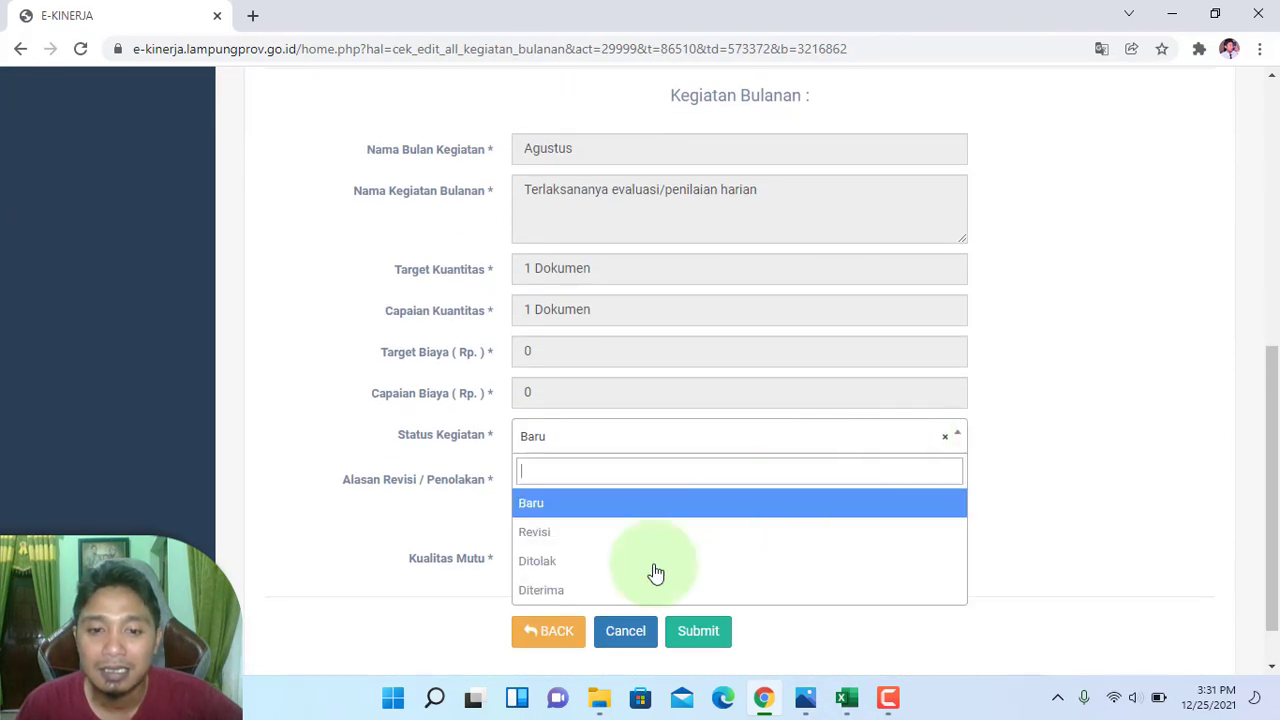
click(583, 592)
click(708, 521)
double_click(594, 344)
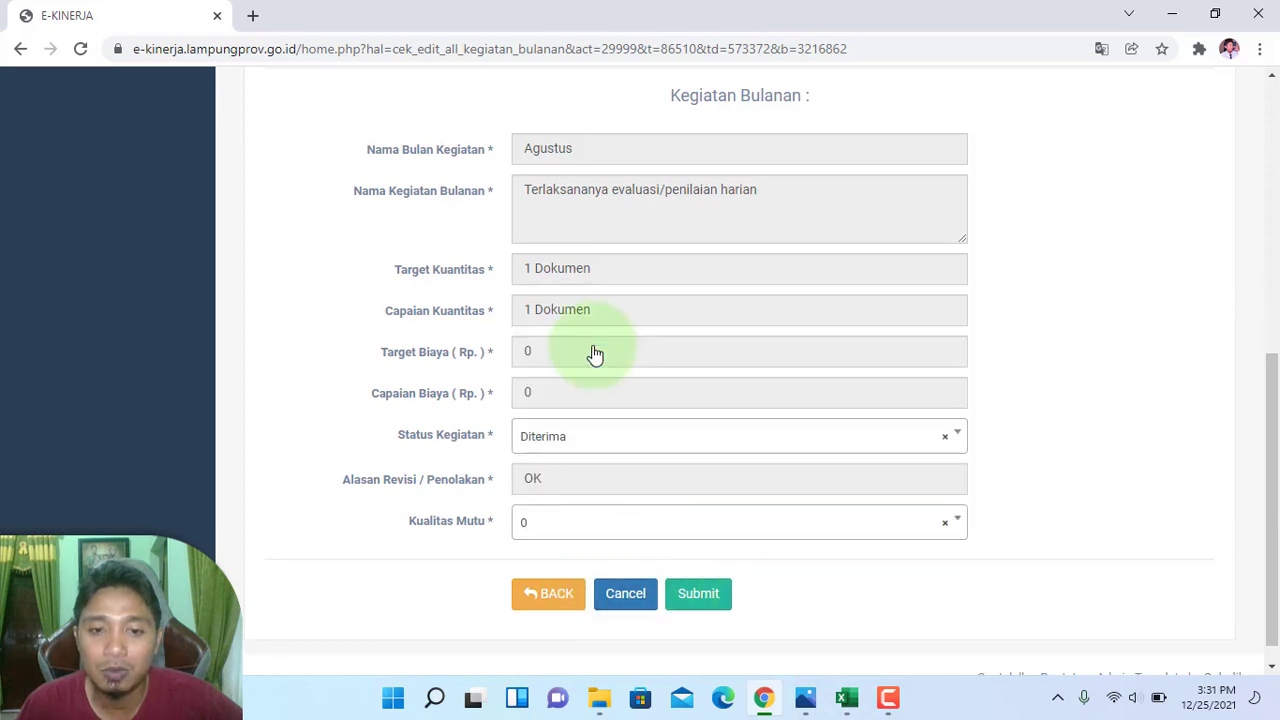
click(761, 522)
click(594, 366)
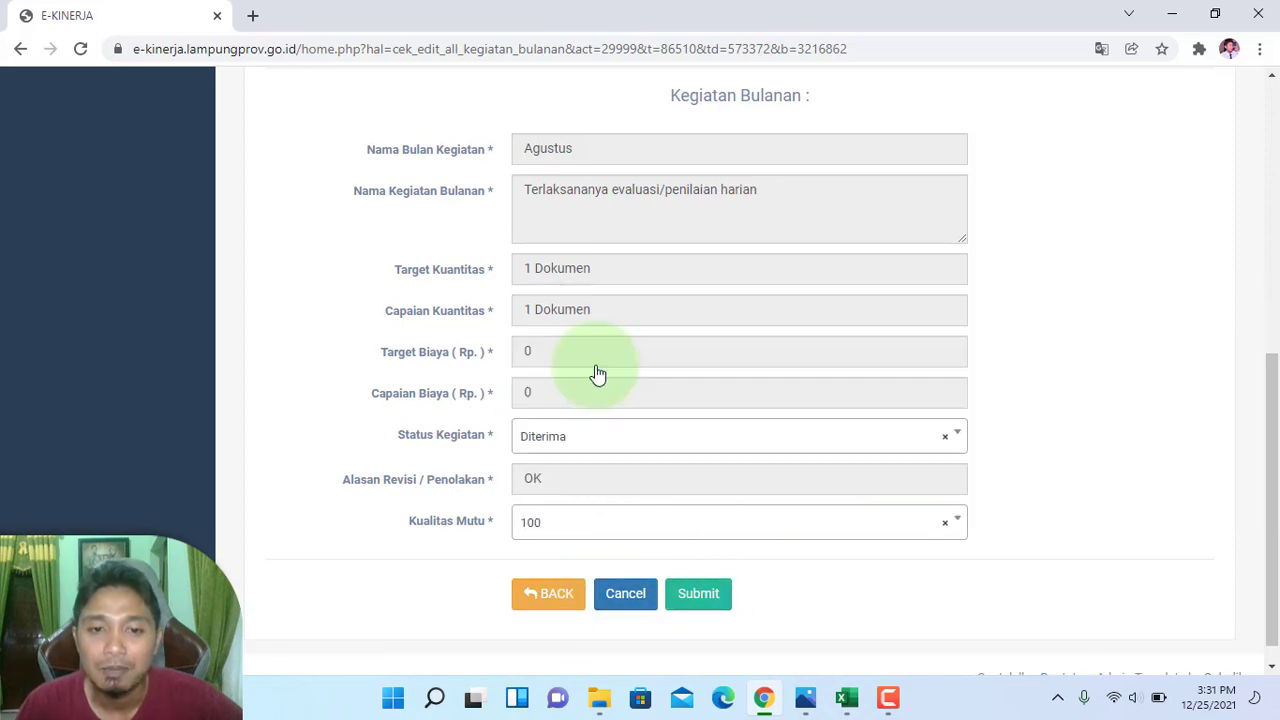
click(698, 596)
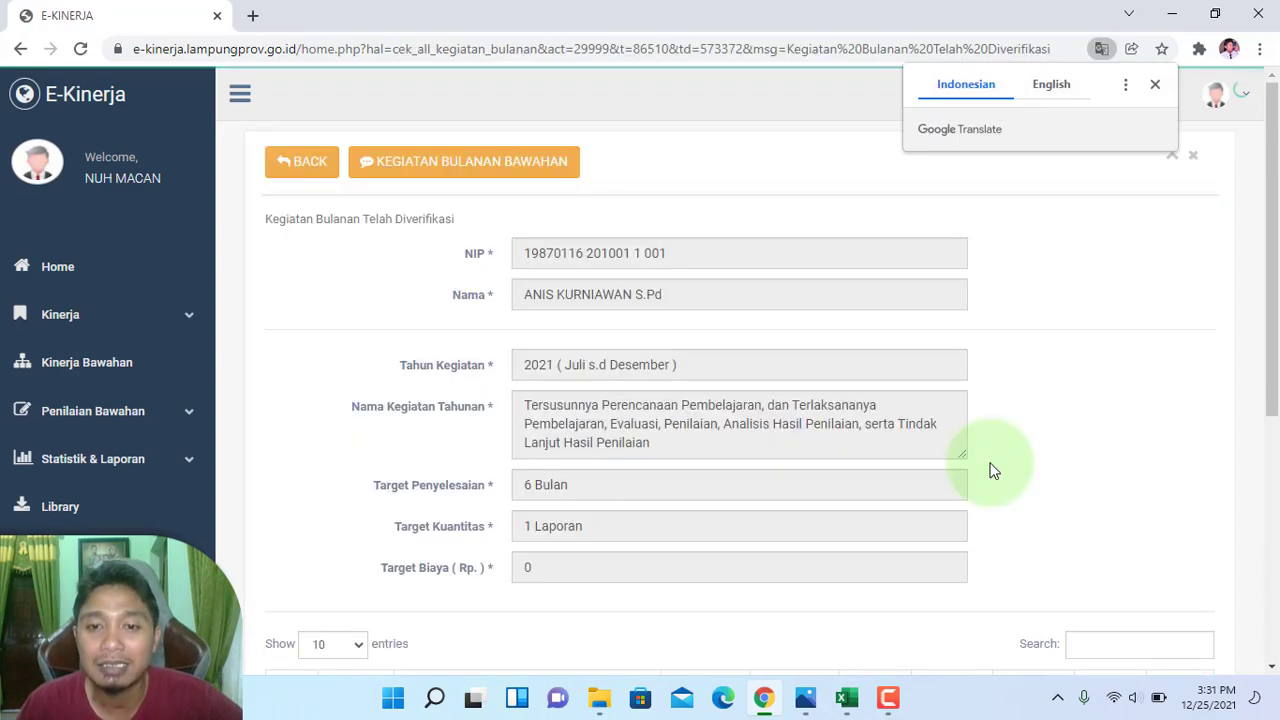
- Verify the September monthly activity with Status Kegiatan Diterima and Kualitas Mutu 100, and submit it
scroll(989, 471, down, 5)
click(1178, 394)
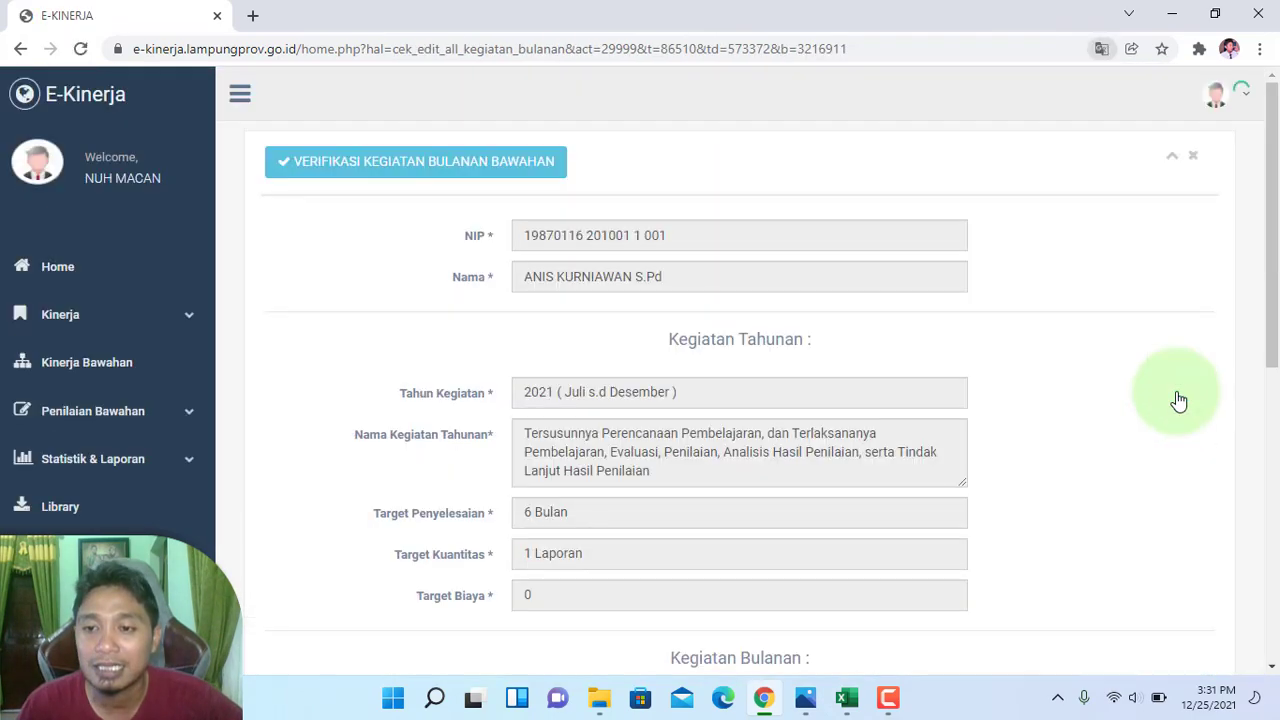
scroll(925, 425, down, 6)
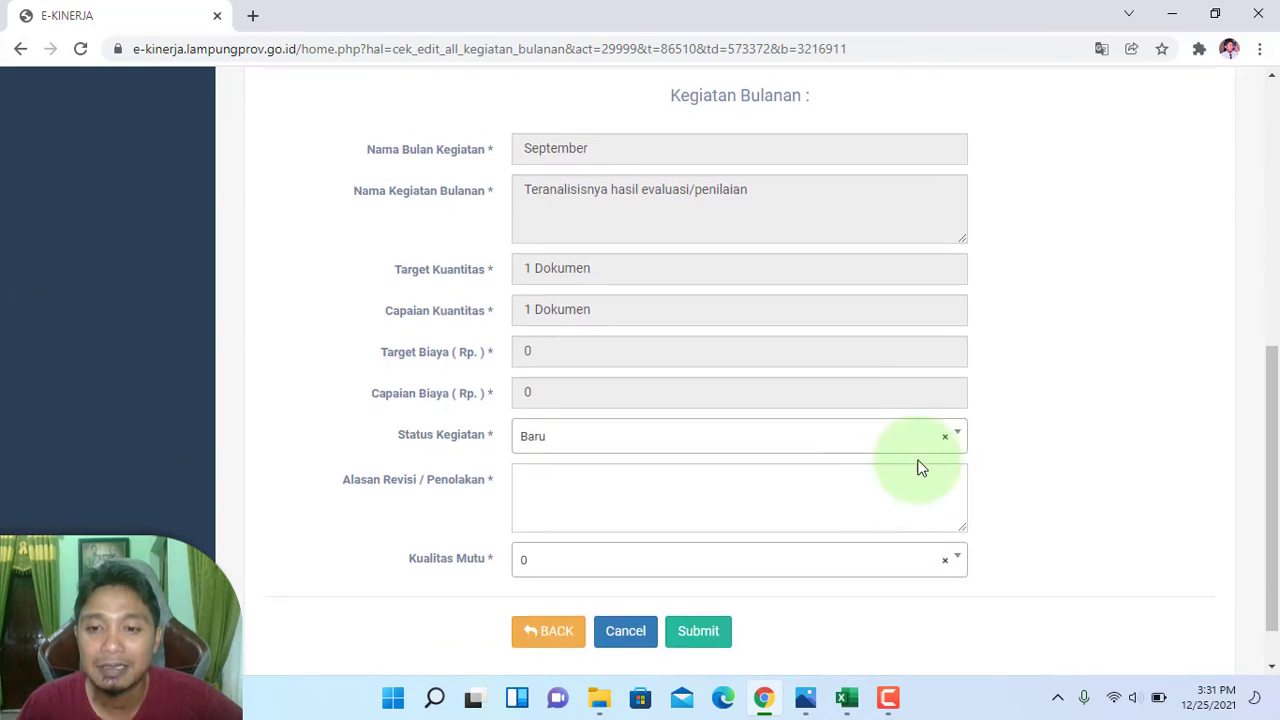
click(920, 452)
click(586, 592)
click(698, 631)
- Verify the October monthly activity with Status Kegiatan Diterima and Kualitas Mutu 100, and submit it
scroll(880, 460, down, 5)
click(1178, 498)
click(961, 438)
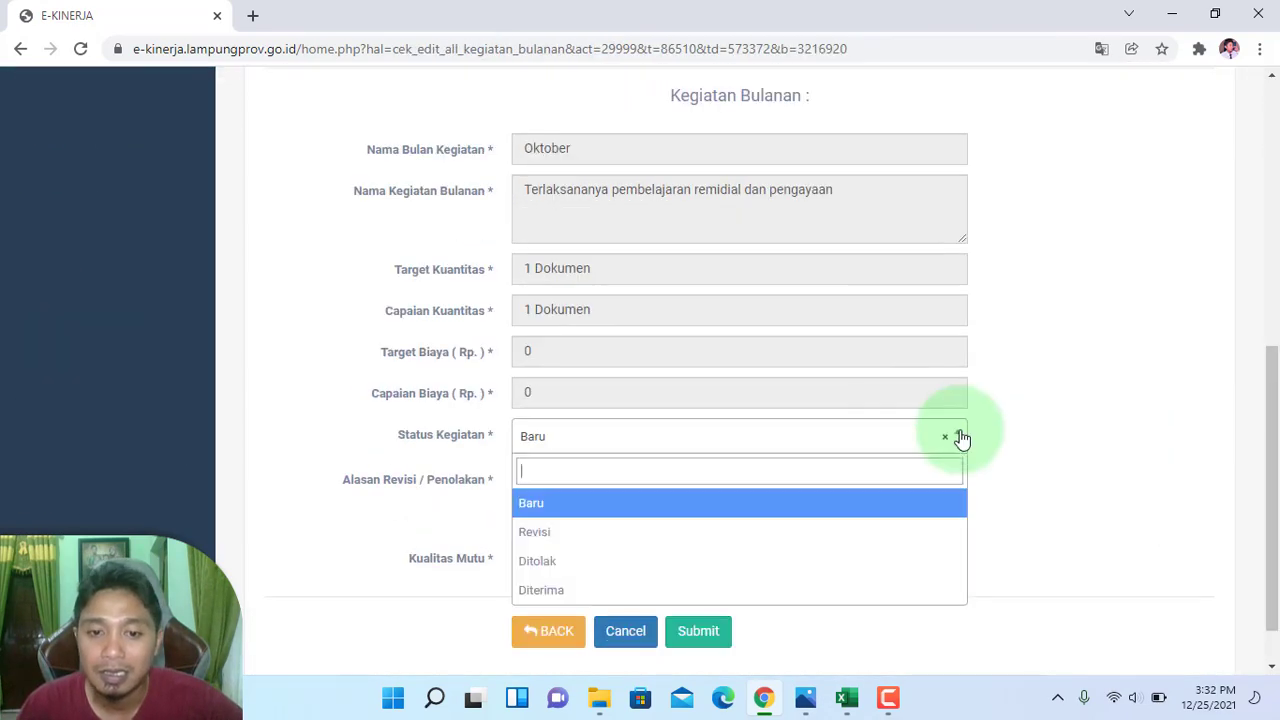
click(590, 590)
click(620, 523)
click(590, 362)
click(698, 595)
- Verify the November monthly activity with Status Kegiatan Diterima and Kualitas Mutu 100, and submit it
click(1178, 549)
click(944, 448)
click(590, 590)
click(620, 523)
click(590, 362)
click(698, 595)
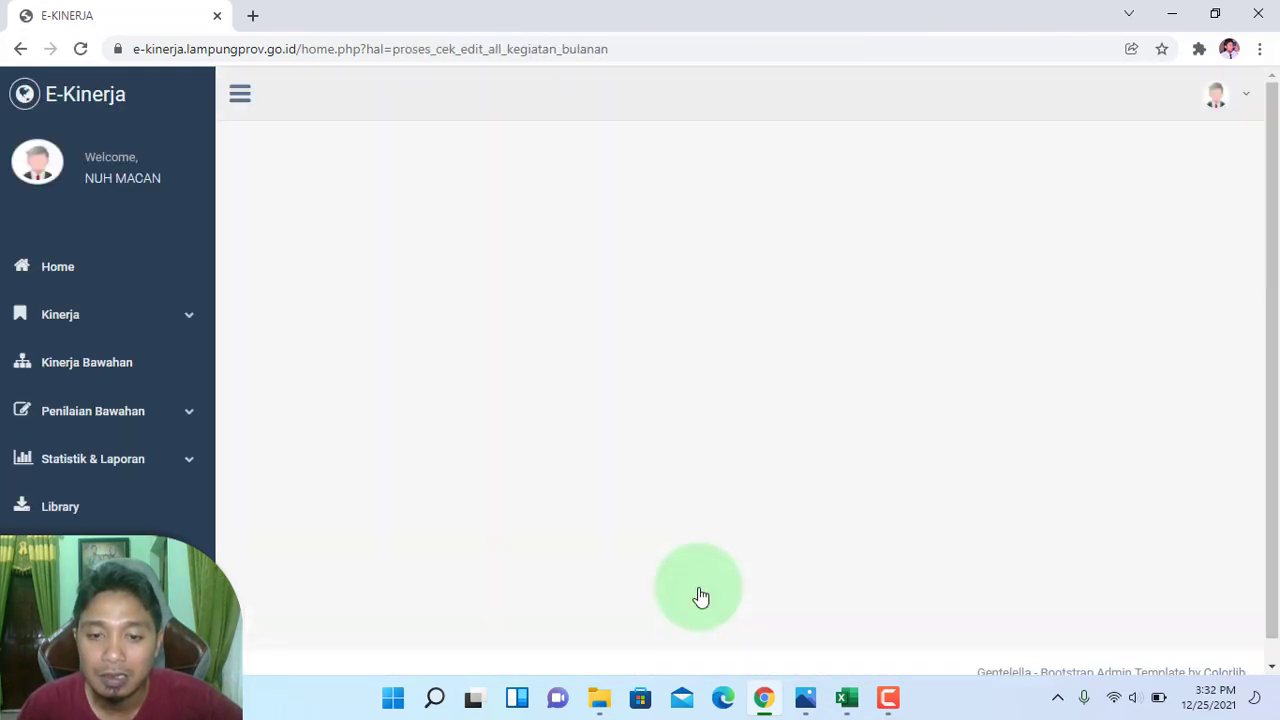
- Verify the December monthly activity with Status Kegiatan Diterima and Kualitas Mutu 100, and submit it
click(1178, 601)
scroll(800, 460, down, 6)
click(698, 631)
scroll(920, 453, down, 6)
click(920, 454)
click(590, 592)
click(620, 572)
click(590, 398)
click(704, 638)
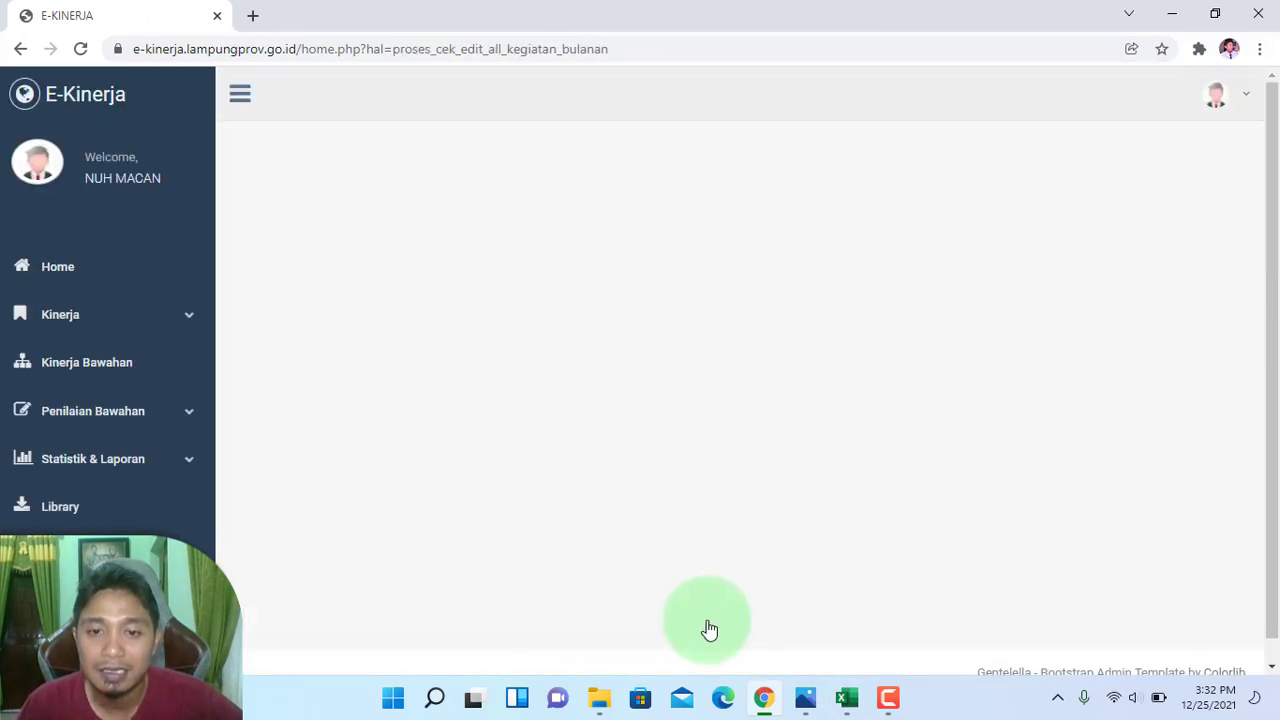
- Dismiss the translation offer and check the status and Kualitas Mutu of the July to December monthly activities
scroll(1143, 443, down, 5)
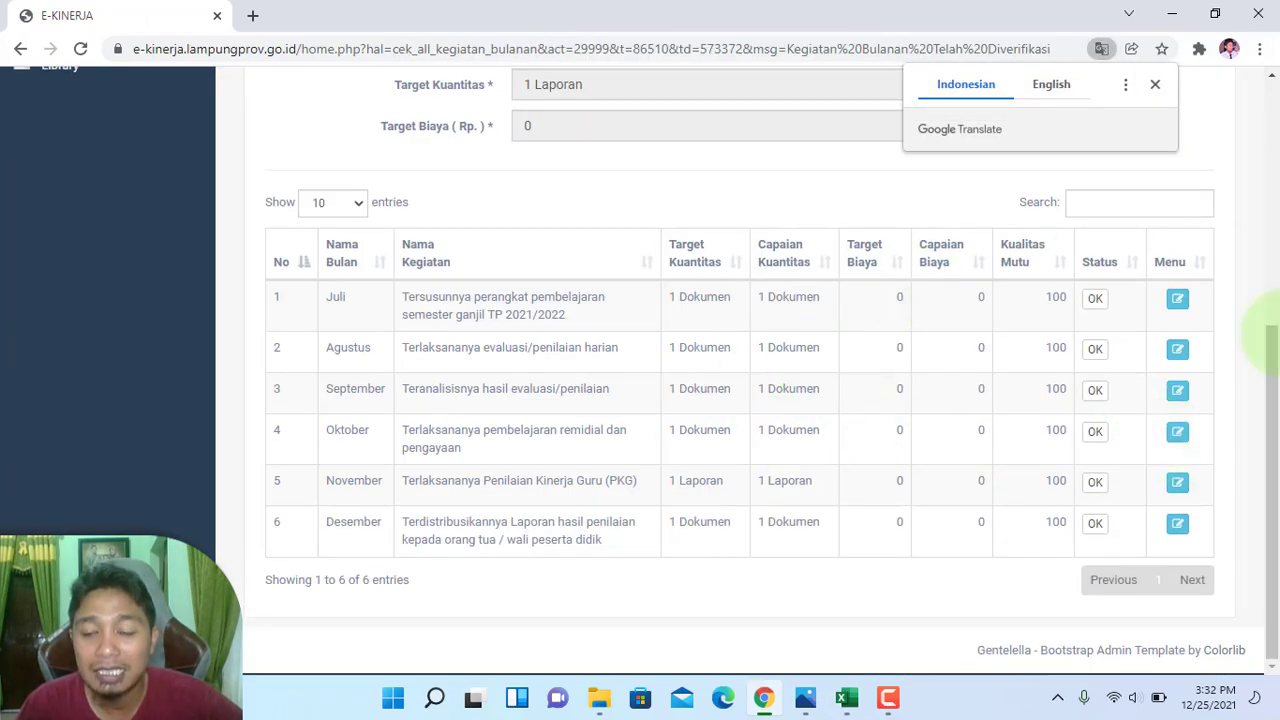
click(1155, 84)
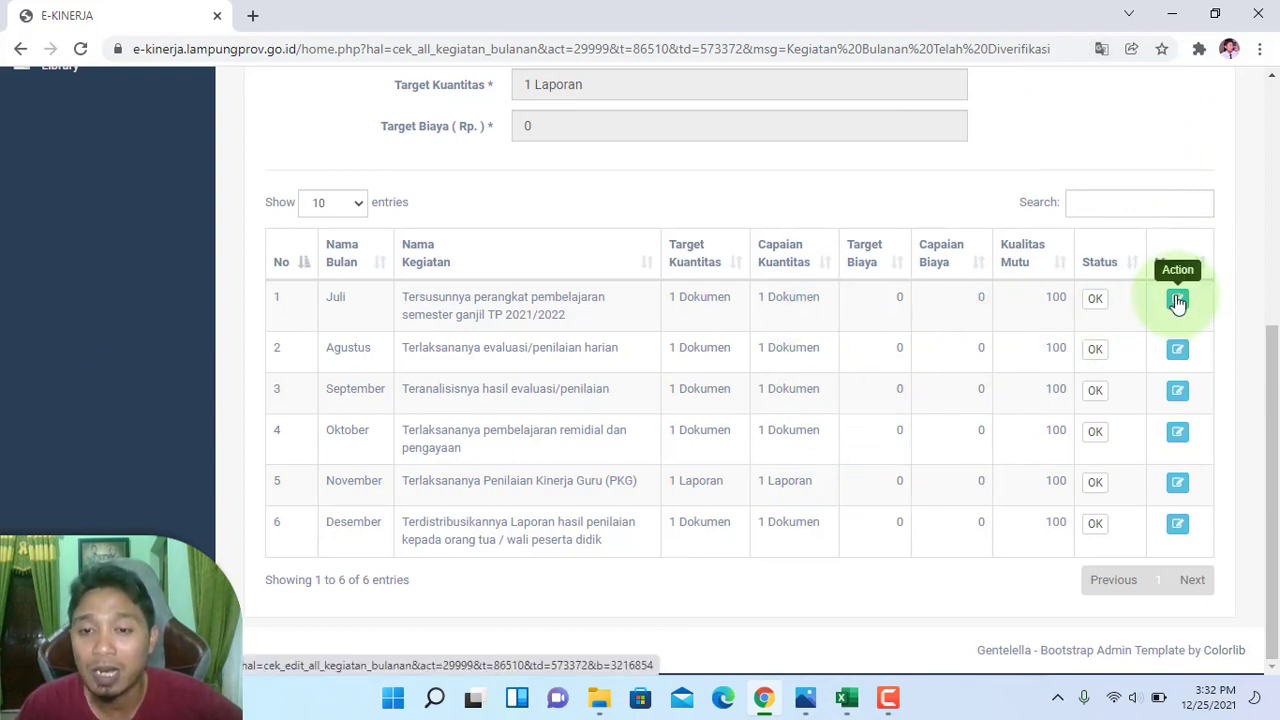
drag(1270, 351, 1276, 322)
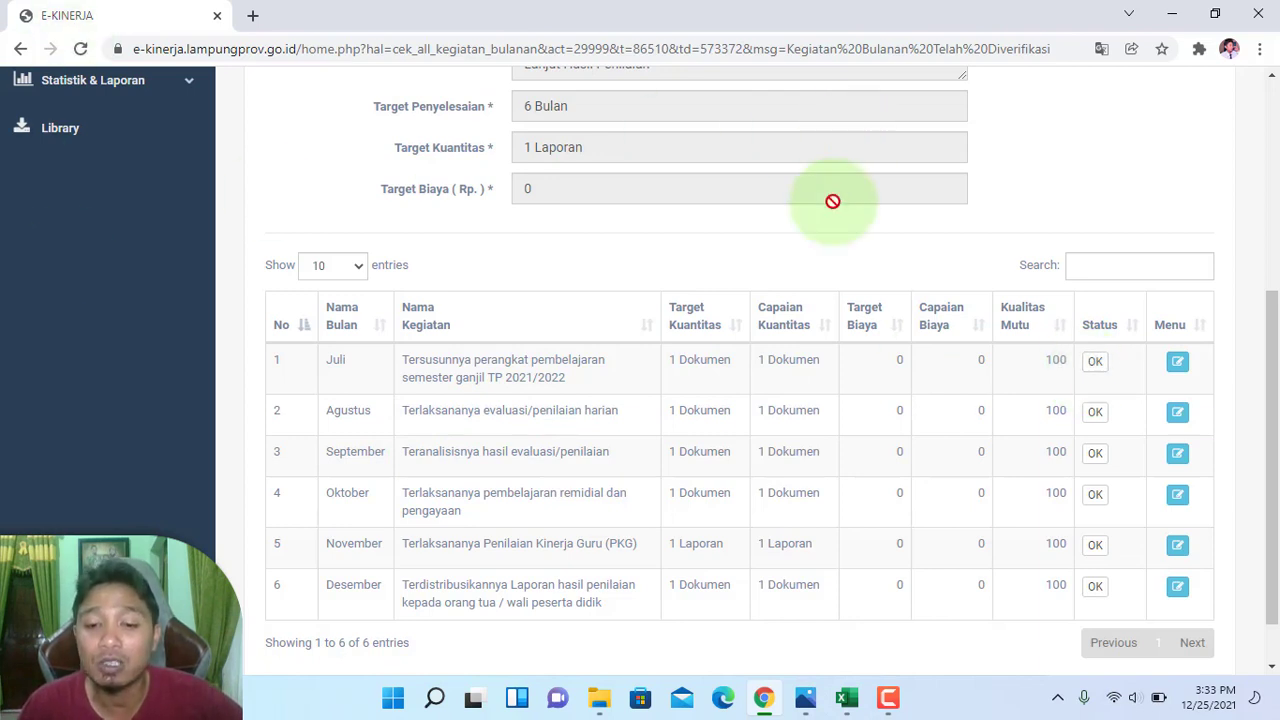
- Switch to Microsoft Edge and log in to the subordinate's E-Kinerja account by entering the account password
click(724, 704)
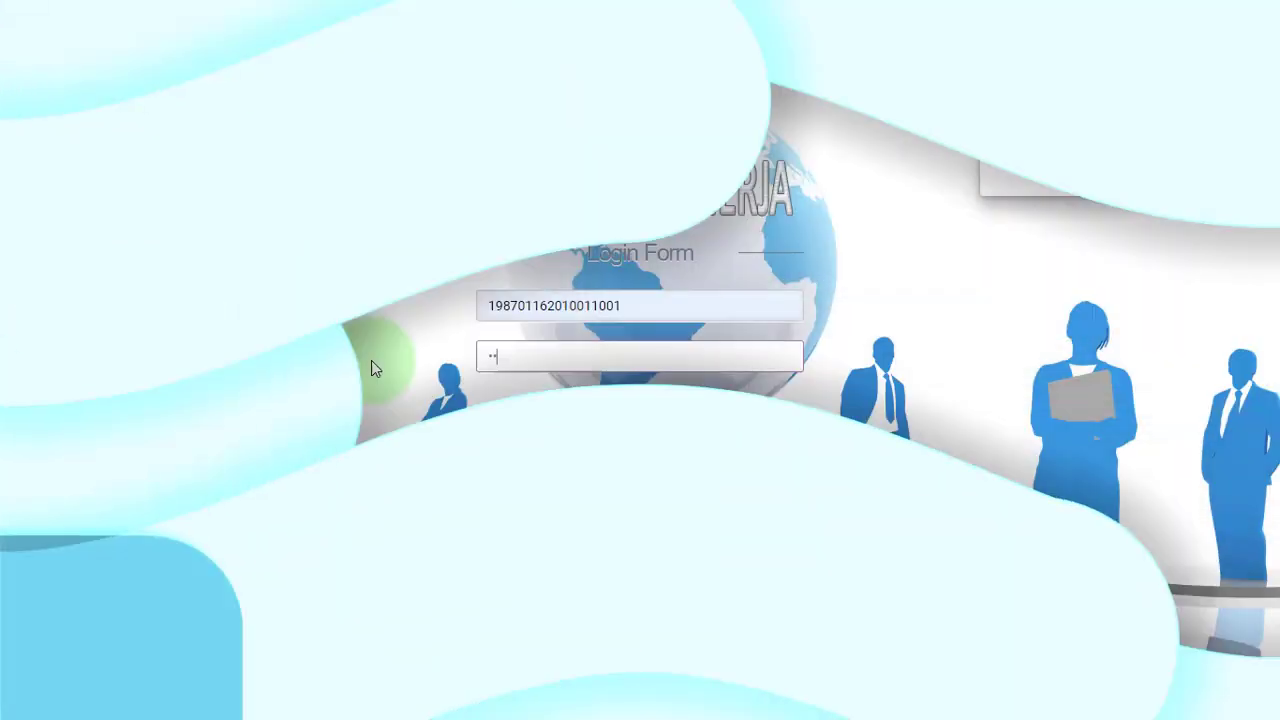
text(********)
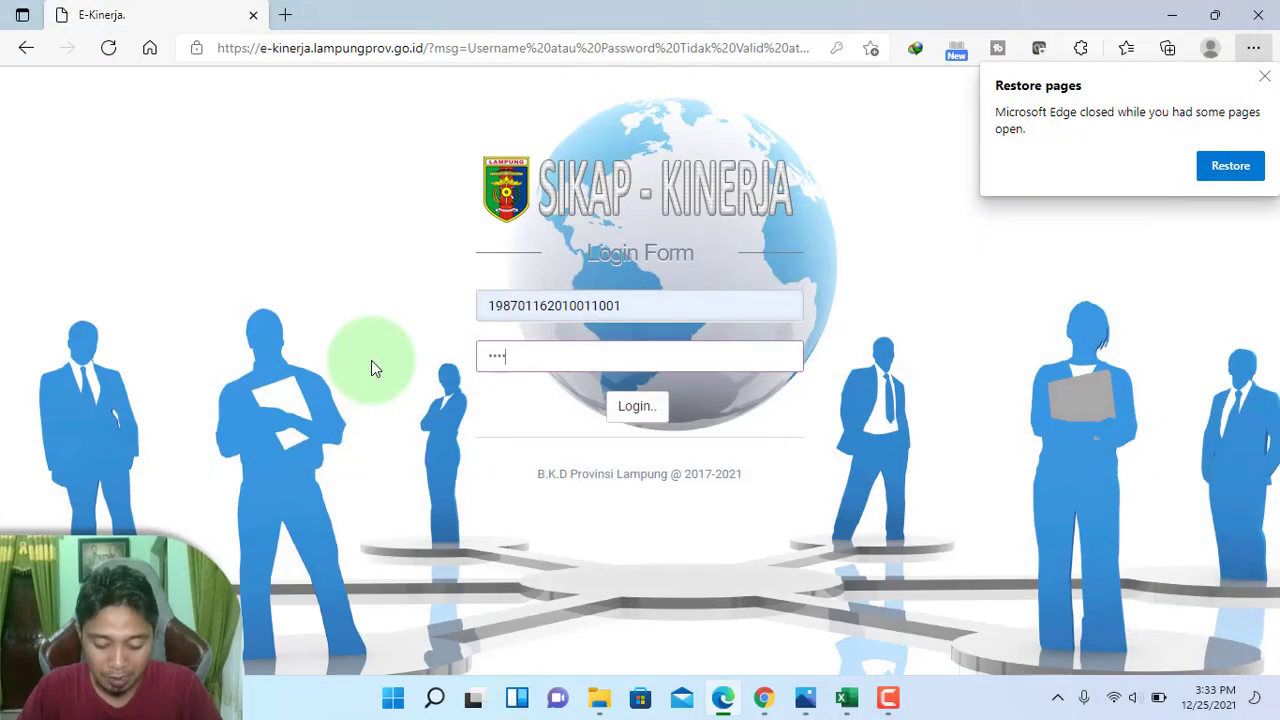
text(***)
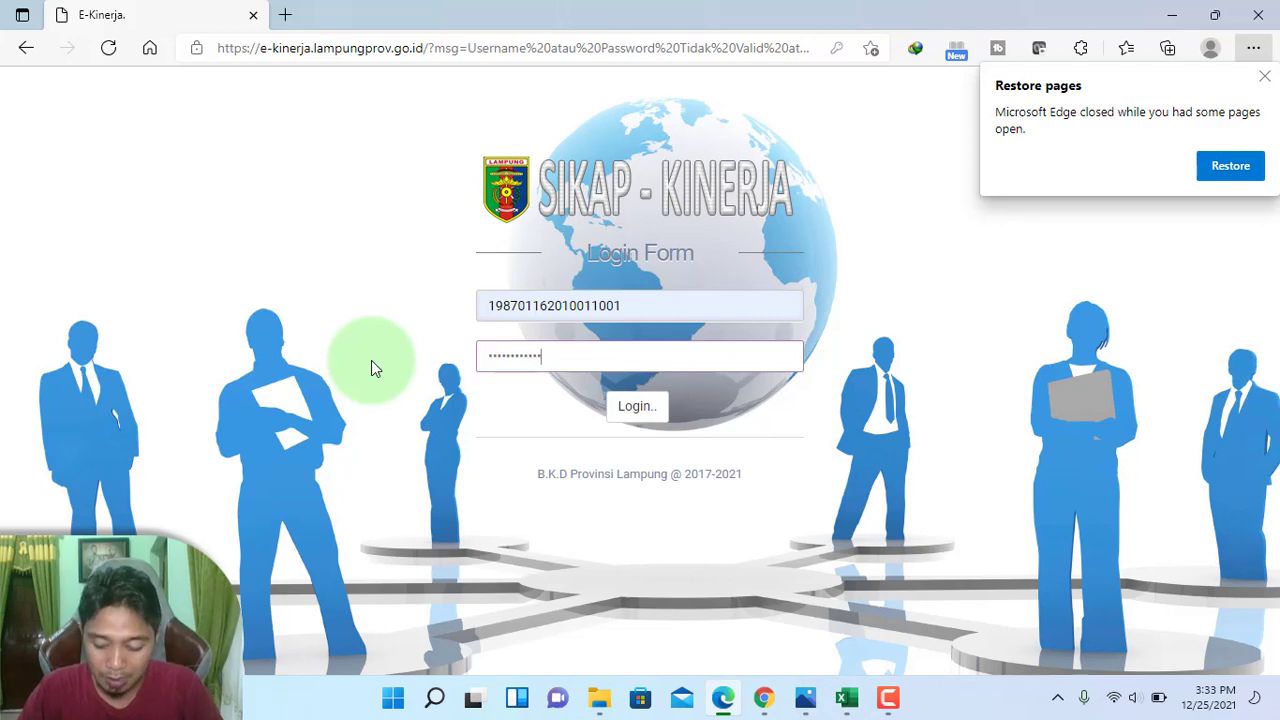
key(Return)
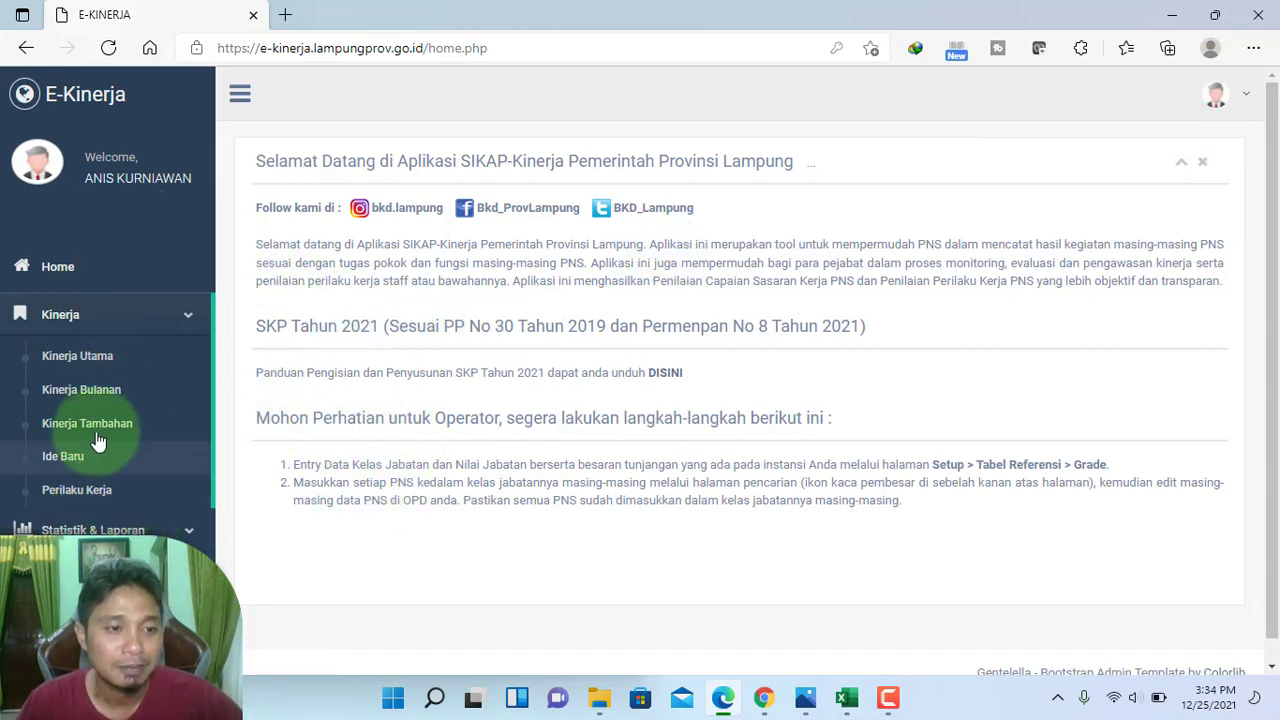
- Open the breakdown of the July–December 2021 annual activities under Kinerja Utama and dismiss the translation offer
click(91, 369)
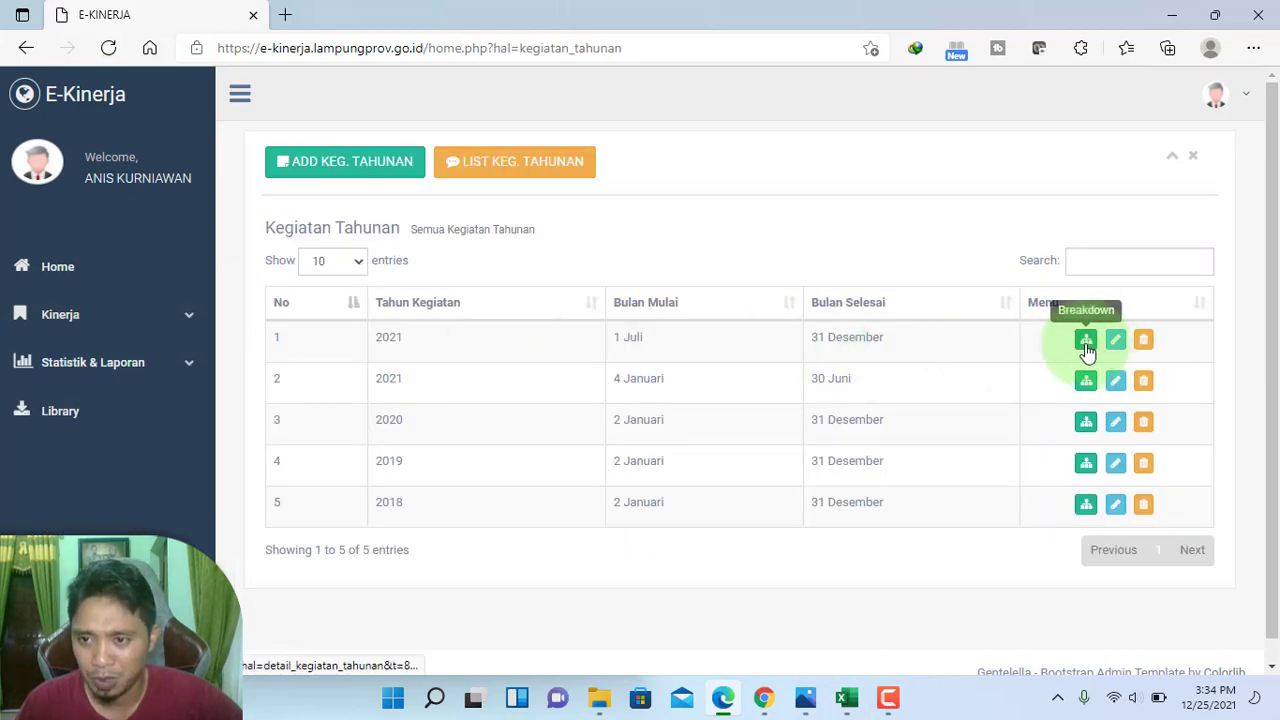
click(1086, 343)
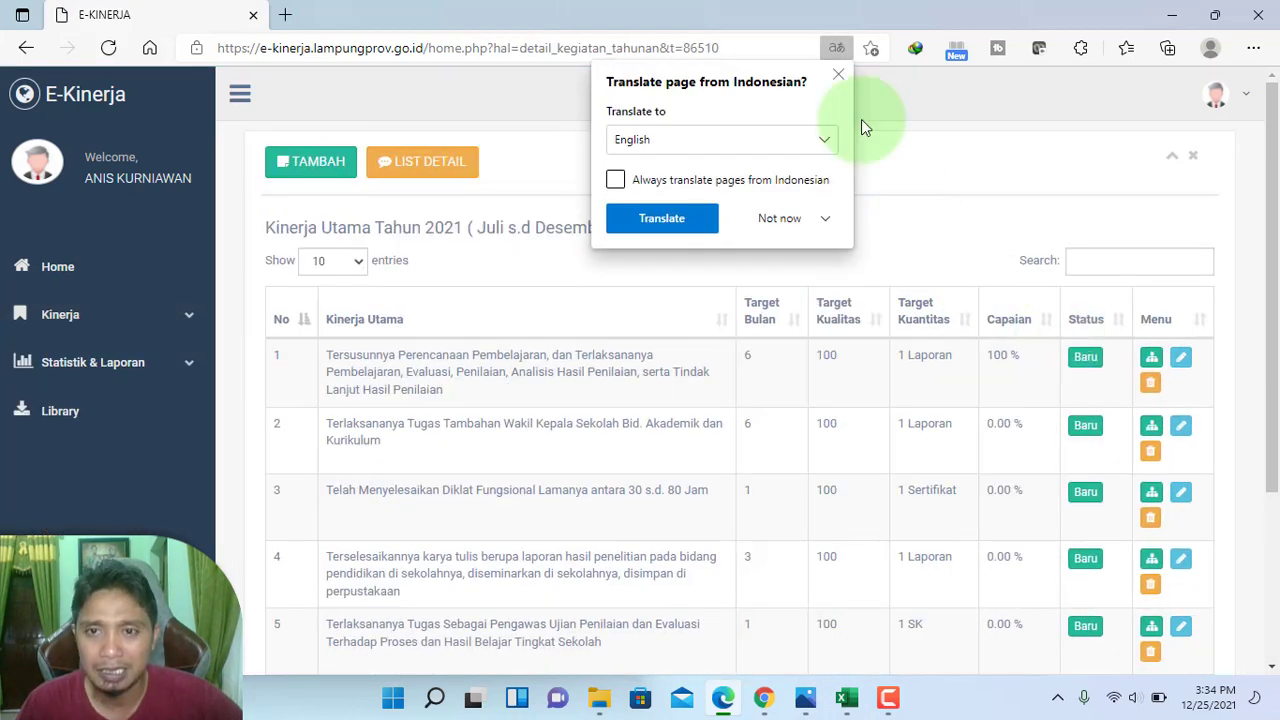
click(845, 71)
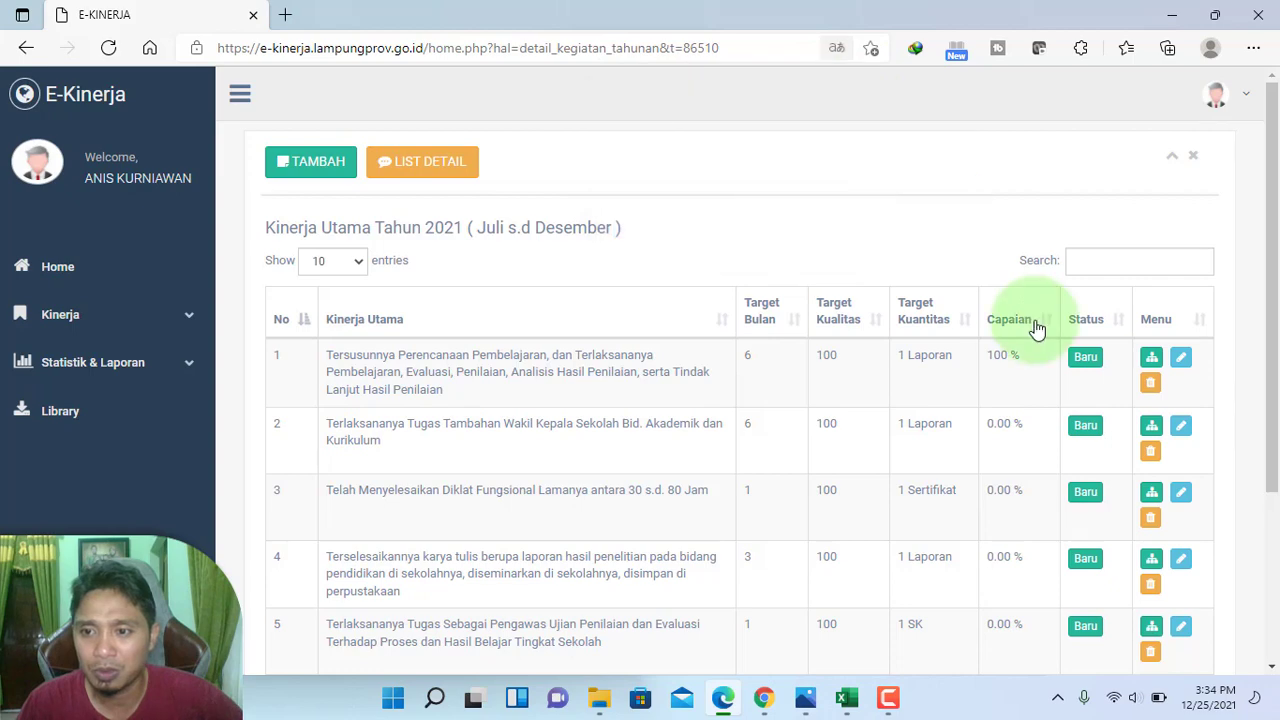
- Open the monthly breakdown of the first Kinerja Utama entry and check its Kualitas Mutu and status columns
click(1152, 362)
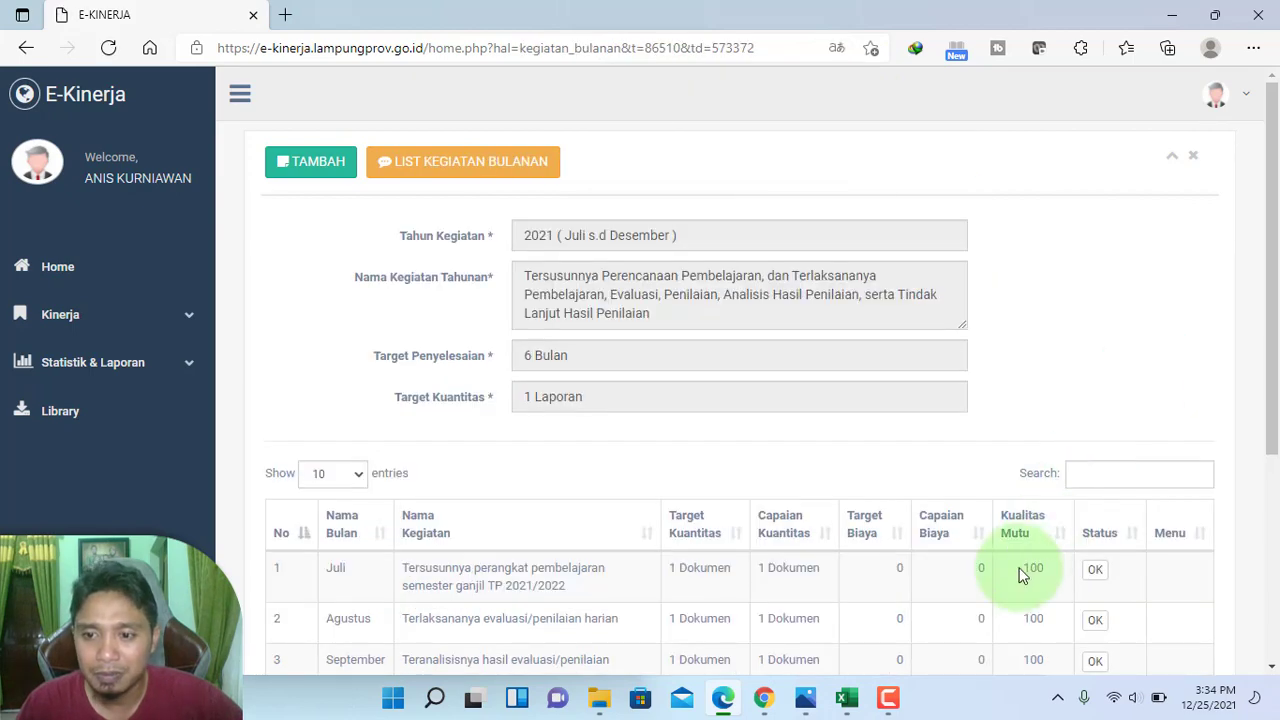
scroll(1035, 500, down, 3)
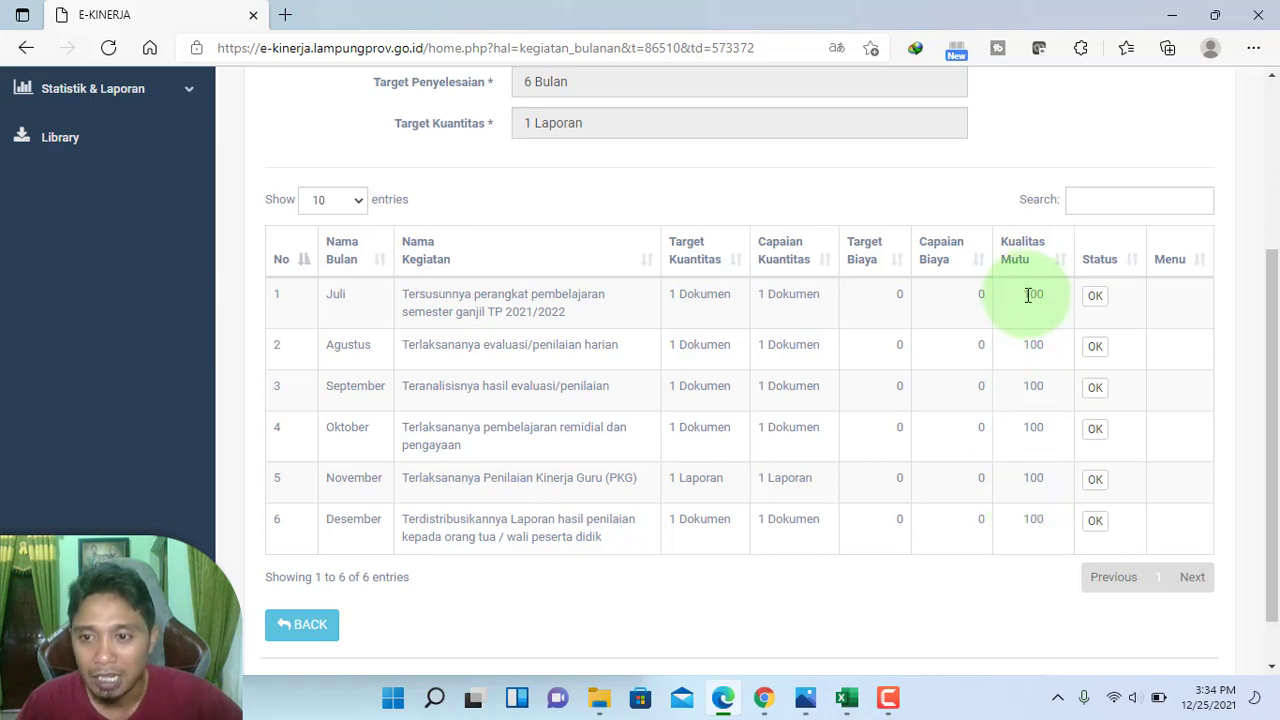
scroll(1040, 523, up, 3)
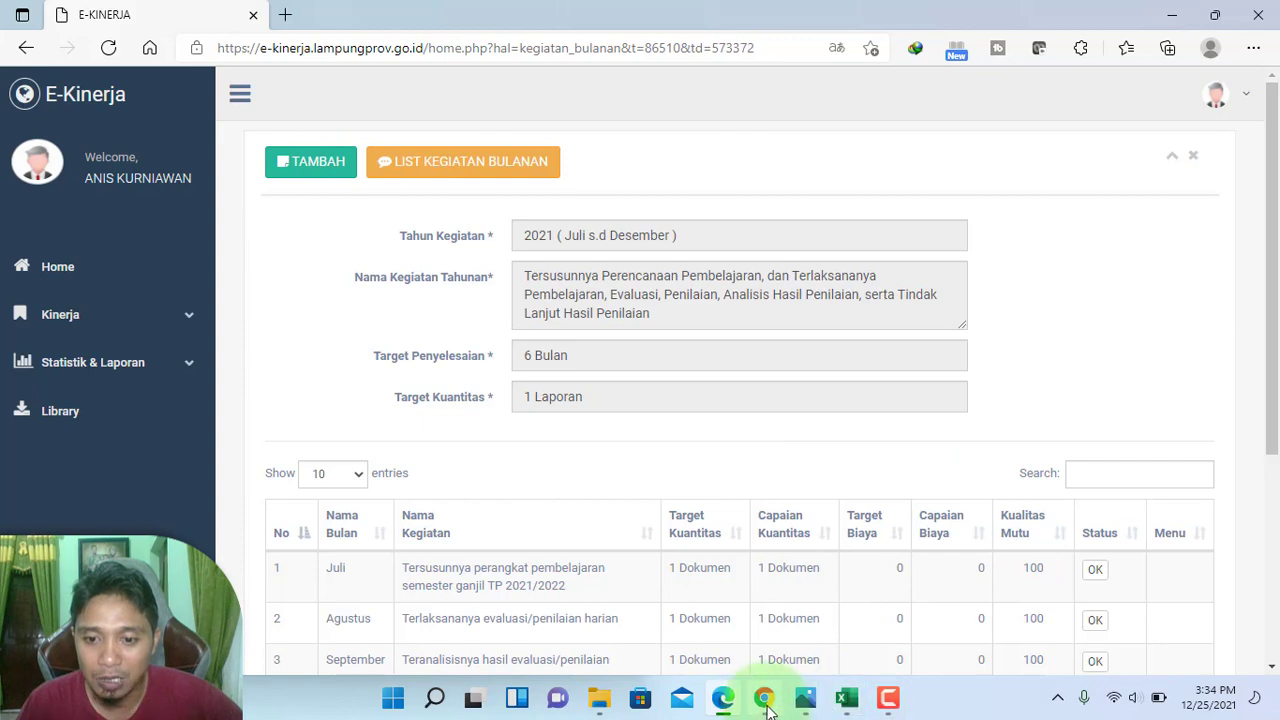
- Switch to the supervisor's session in Chrome and open the July–December 2021 annual details of the Kinerja Bawahan subordinate in row 7
click(766, 700)
click(571, 17)
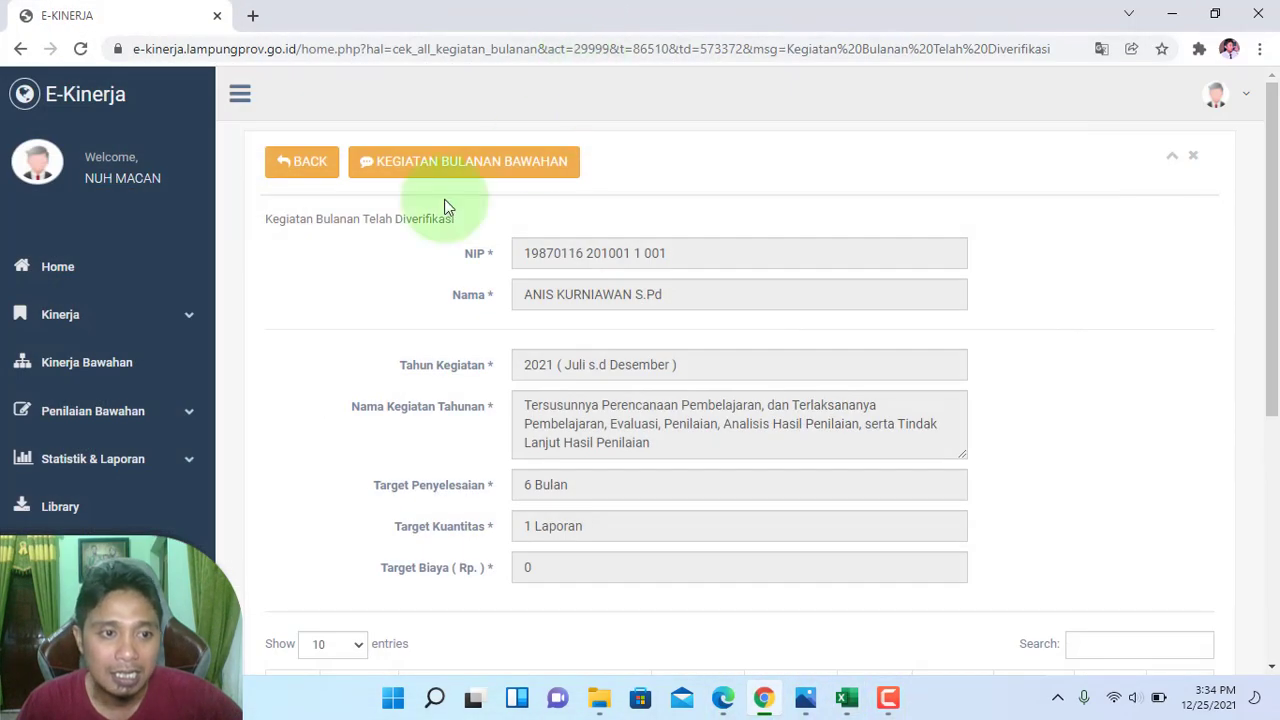
click(22, 366)
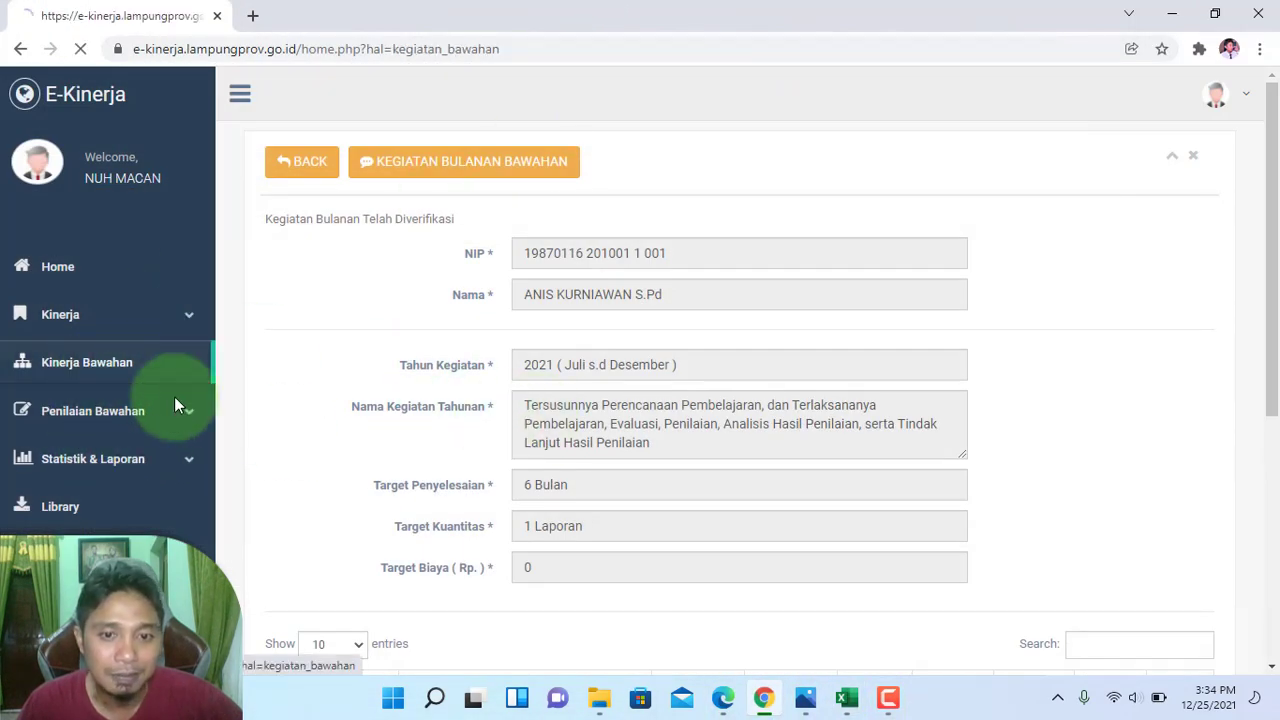
scroll(797, 563, down, 3)
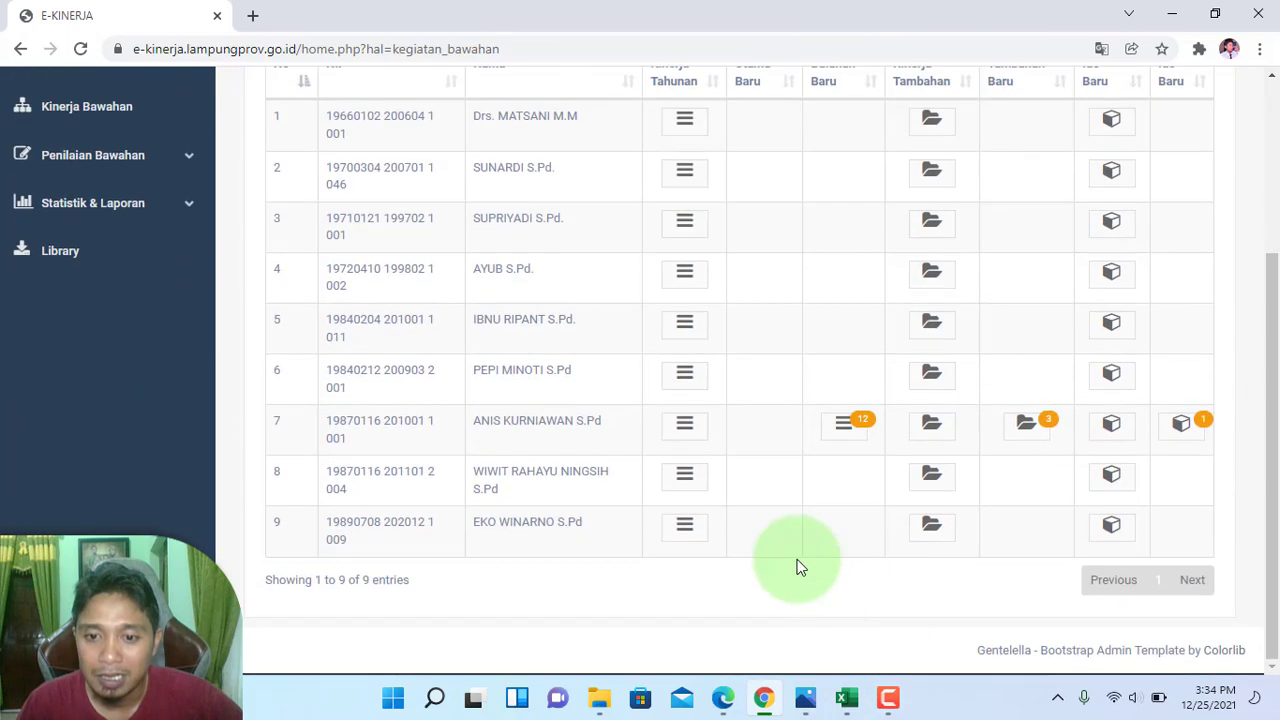
click(694, 441)
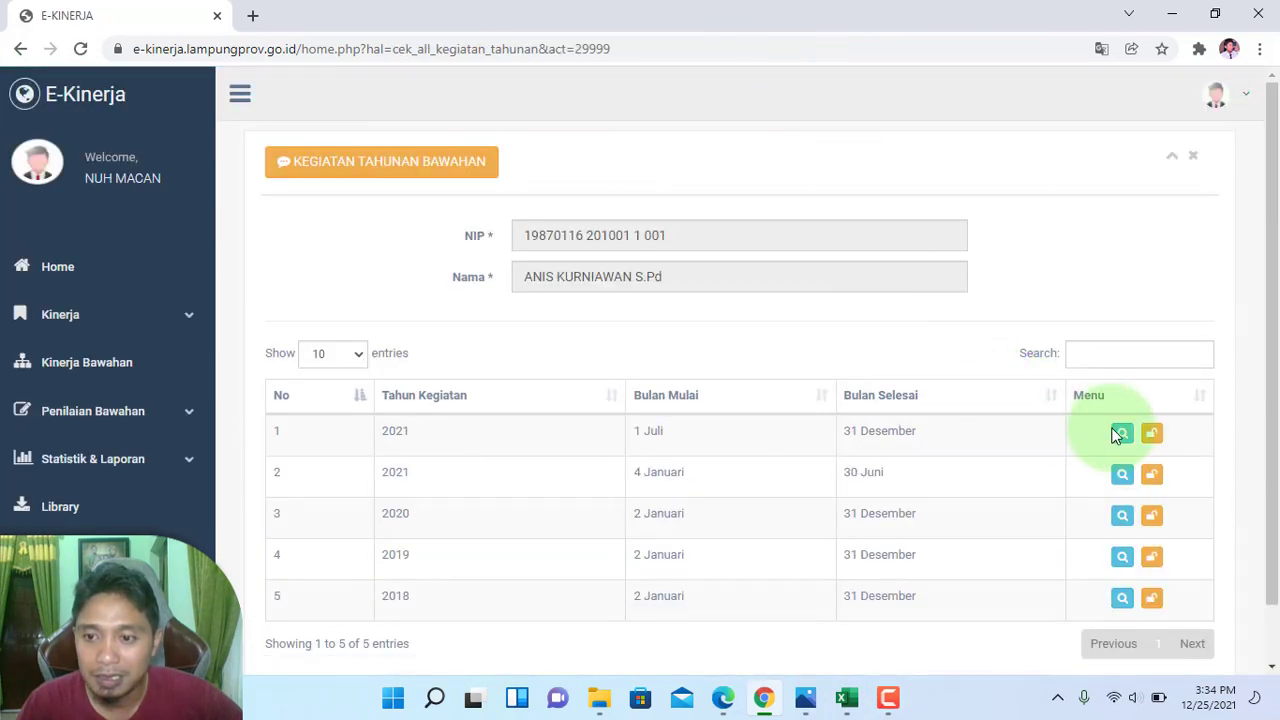
click(1119, 433)
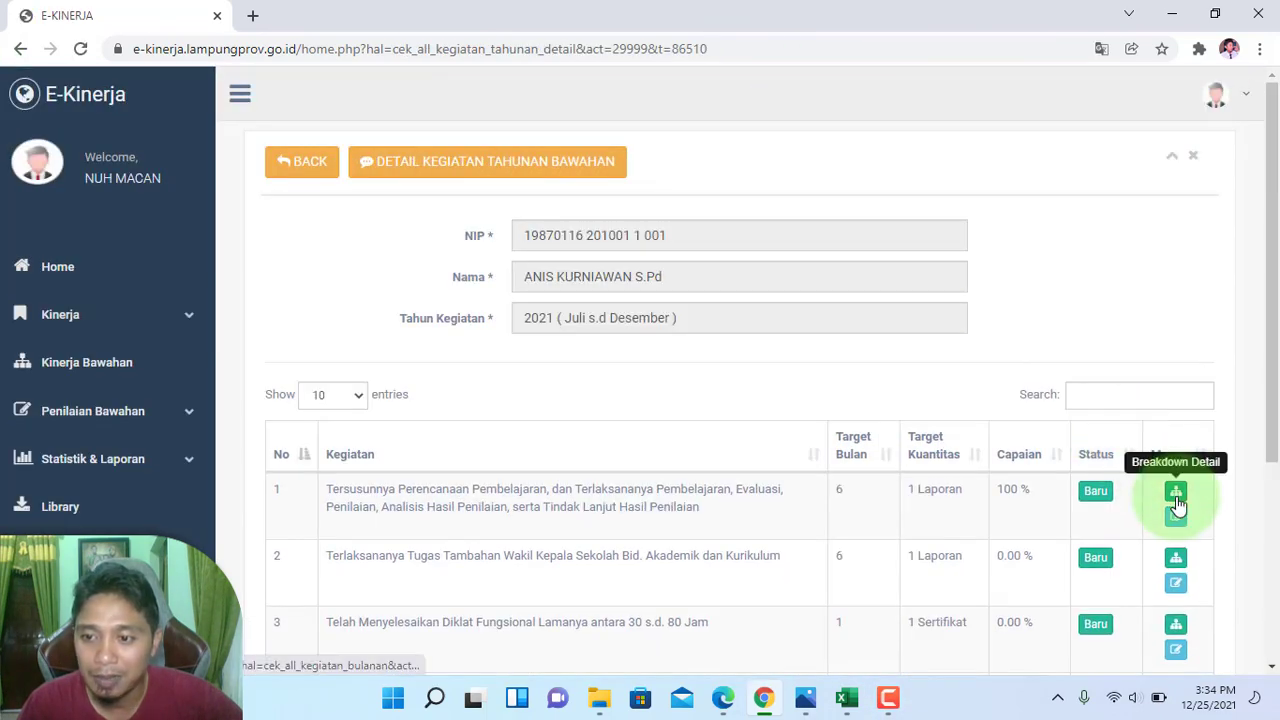
- Open the monthly breakdown of the subordinate's first annual activity and review the verified months' Kualitas Mutu and status
click(1177, 500)
scroll(1060, 451, down, 5)
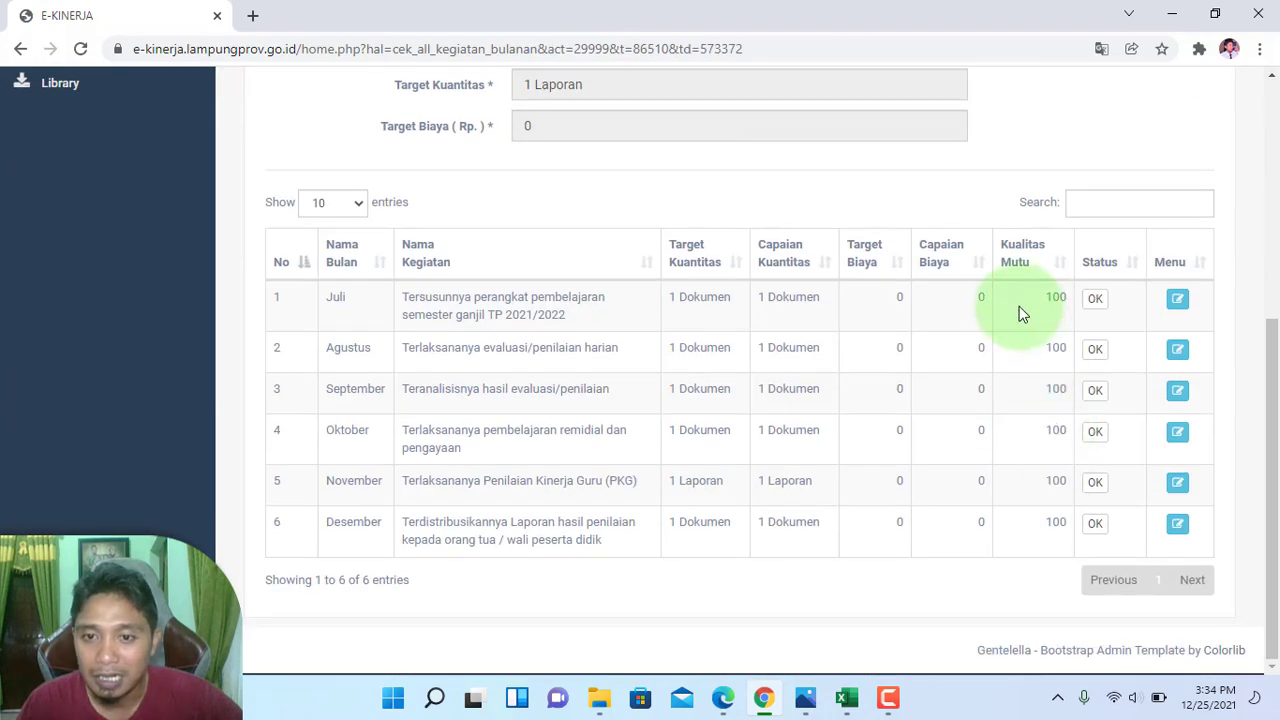
scroll(1019, 306, up, 4)
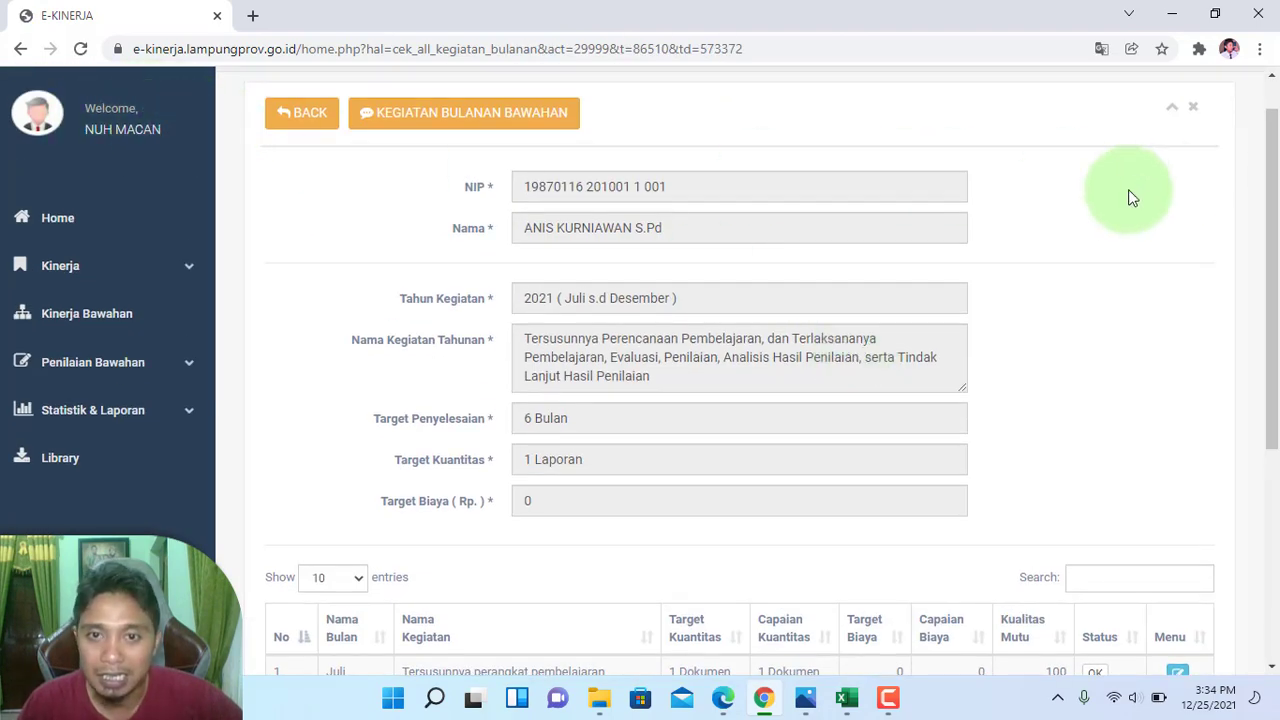
scroll(1071, 229, down, 4)
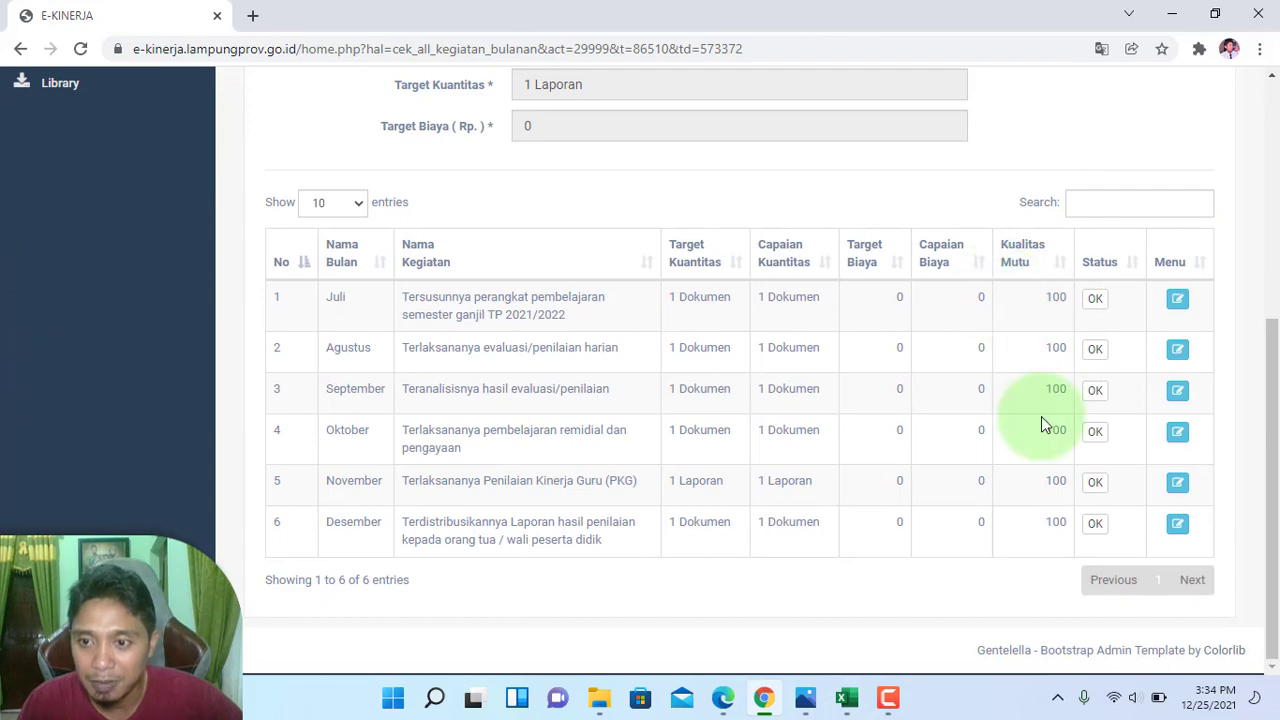
- Switch to the subordinate's session in Edge and review the first annual activity's monthly breakdown, including Kualitas Mutu and status
click(728, 705)
drag(1272, 400, 1268, 508)
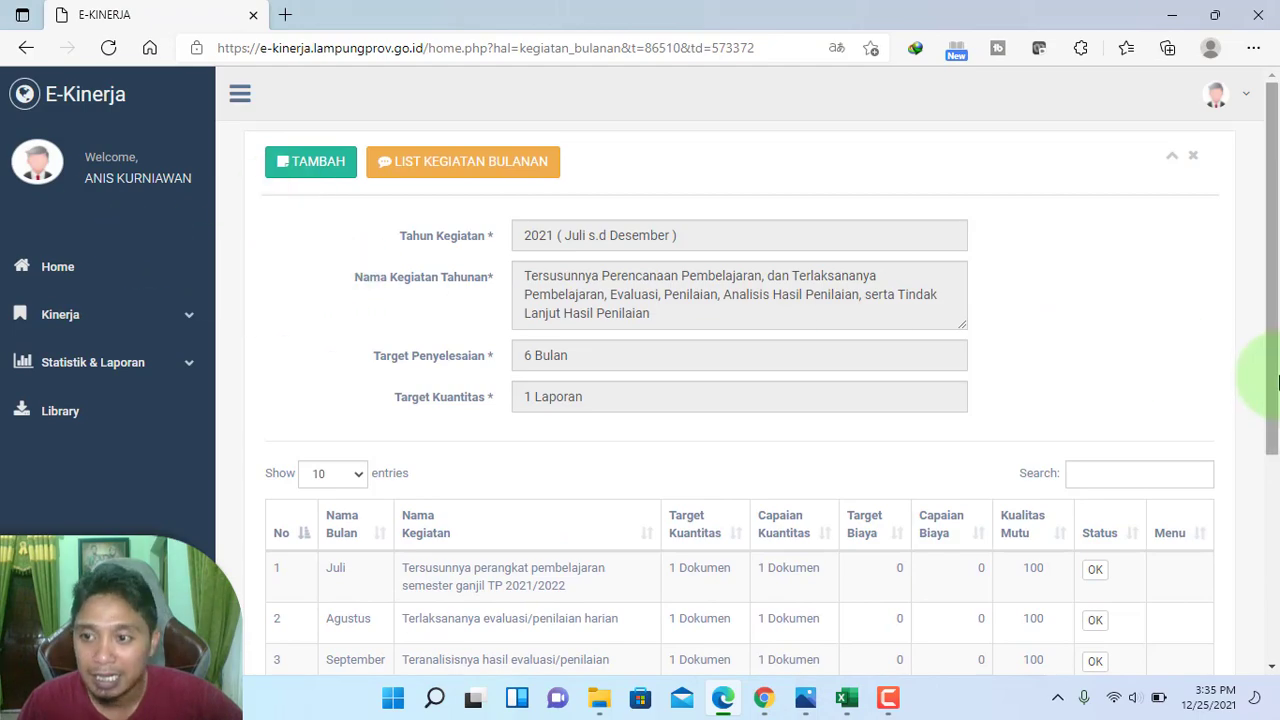
drag(1255, 341, 1268, 600)
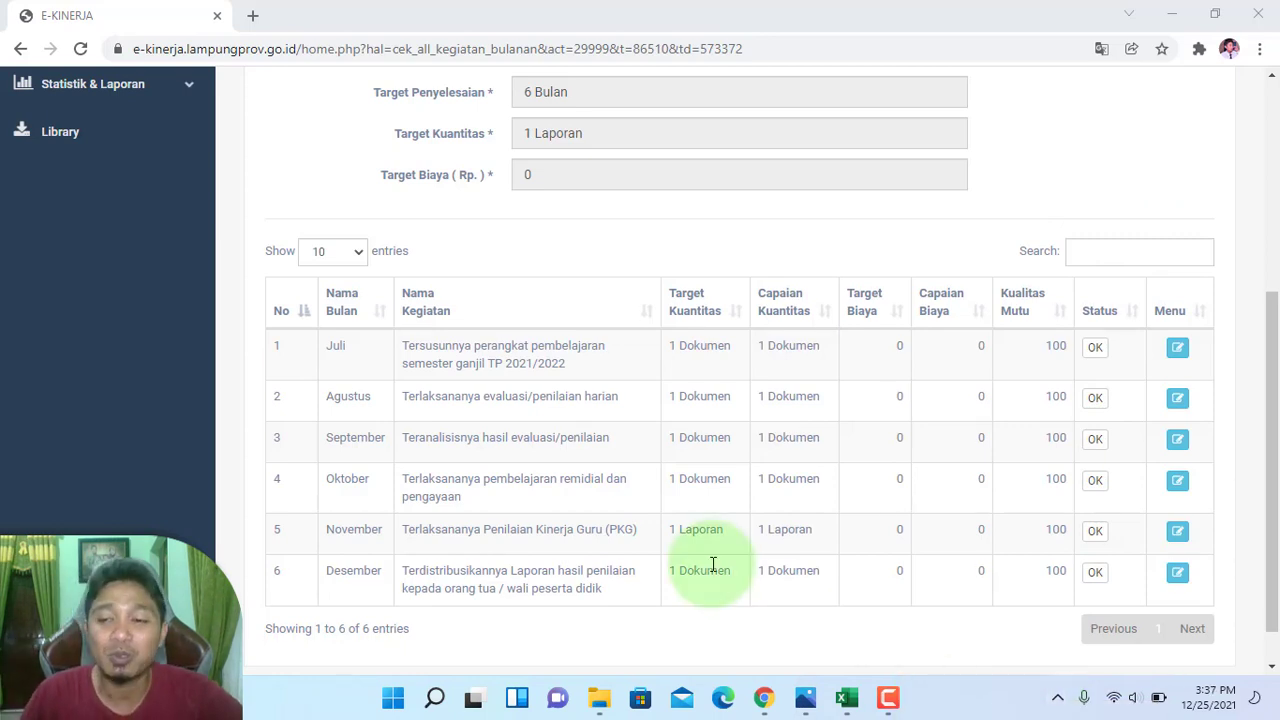
- In the supervisor's Chrome session, return to the subordinate's July–December 2021 annual details and review the Capaian of all listed activities
scroll(1008, 557, up, 2)
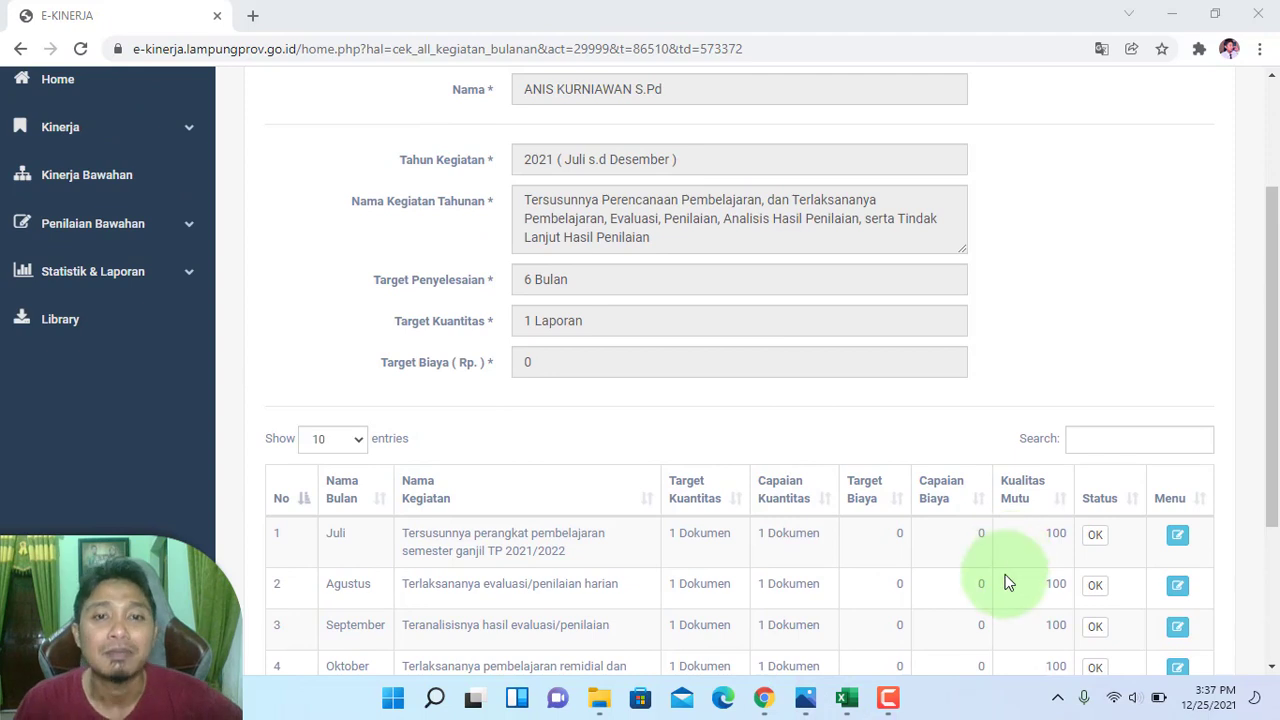
scroll(1008, 583, up, 2)
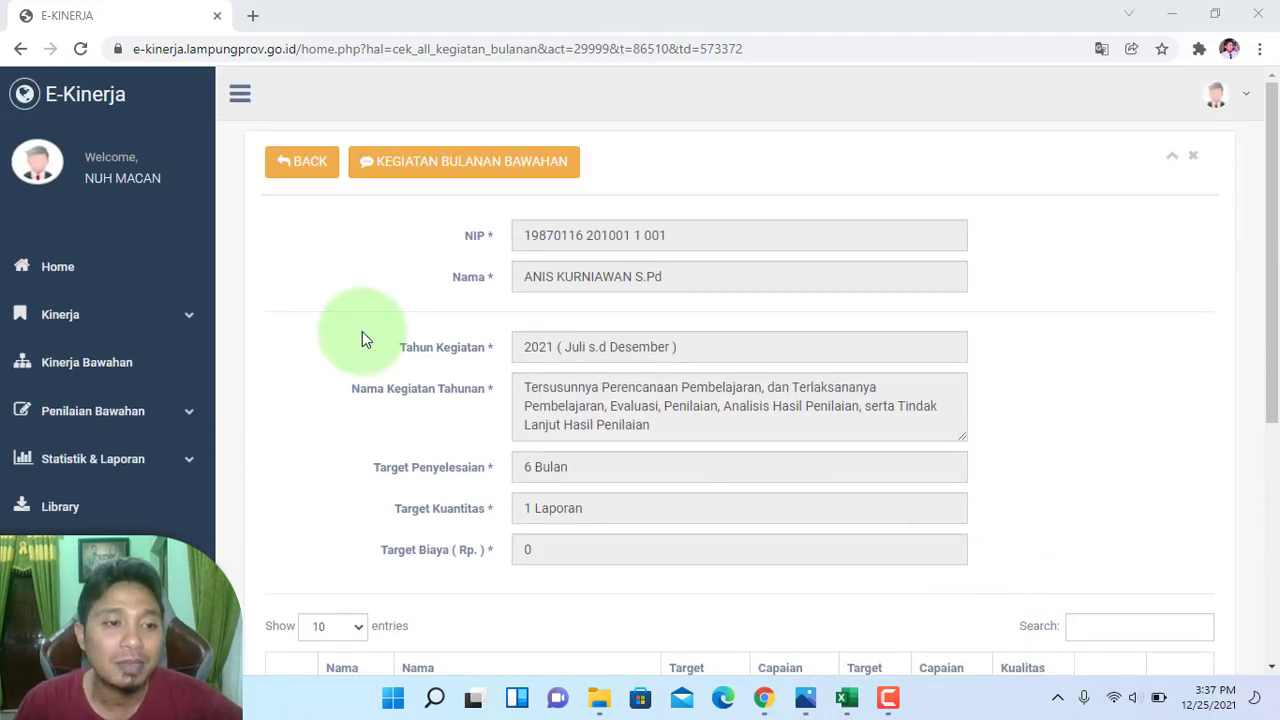
click(34, 52)
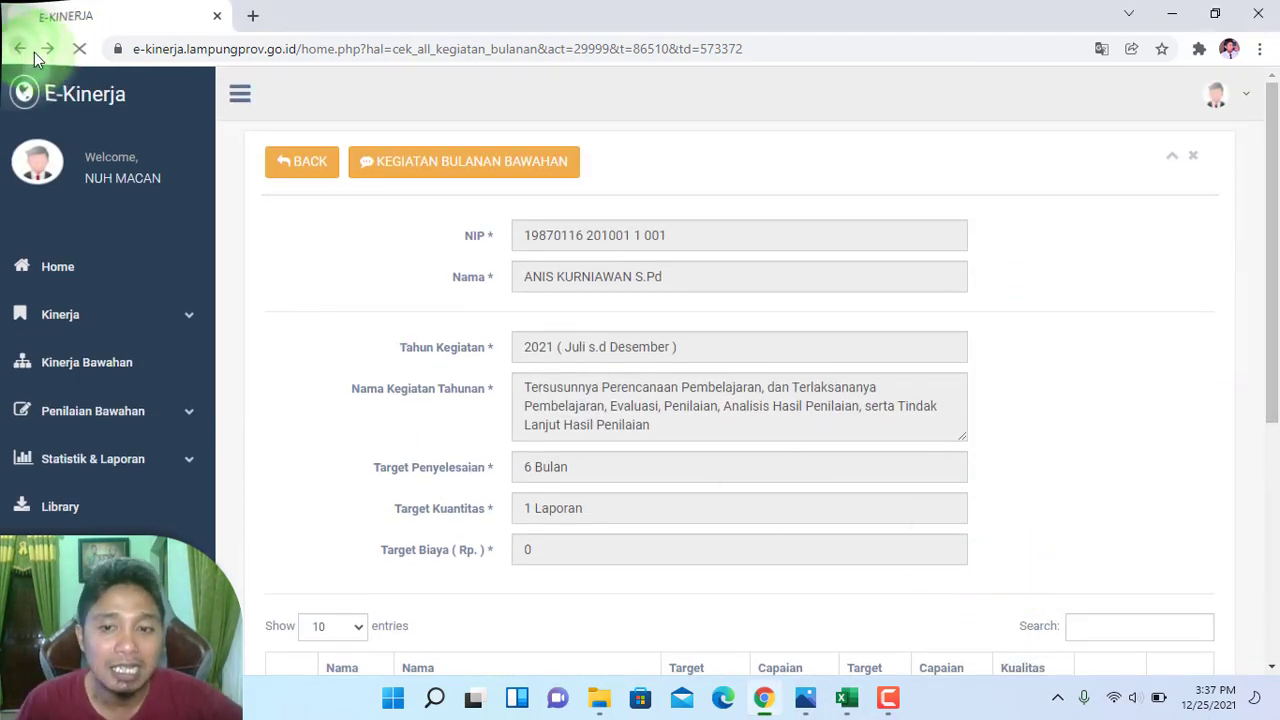
scroll(965, 500, down, 2)
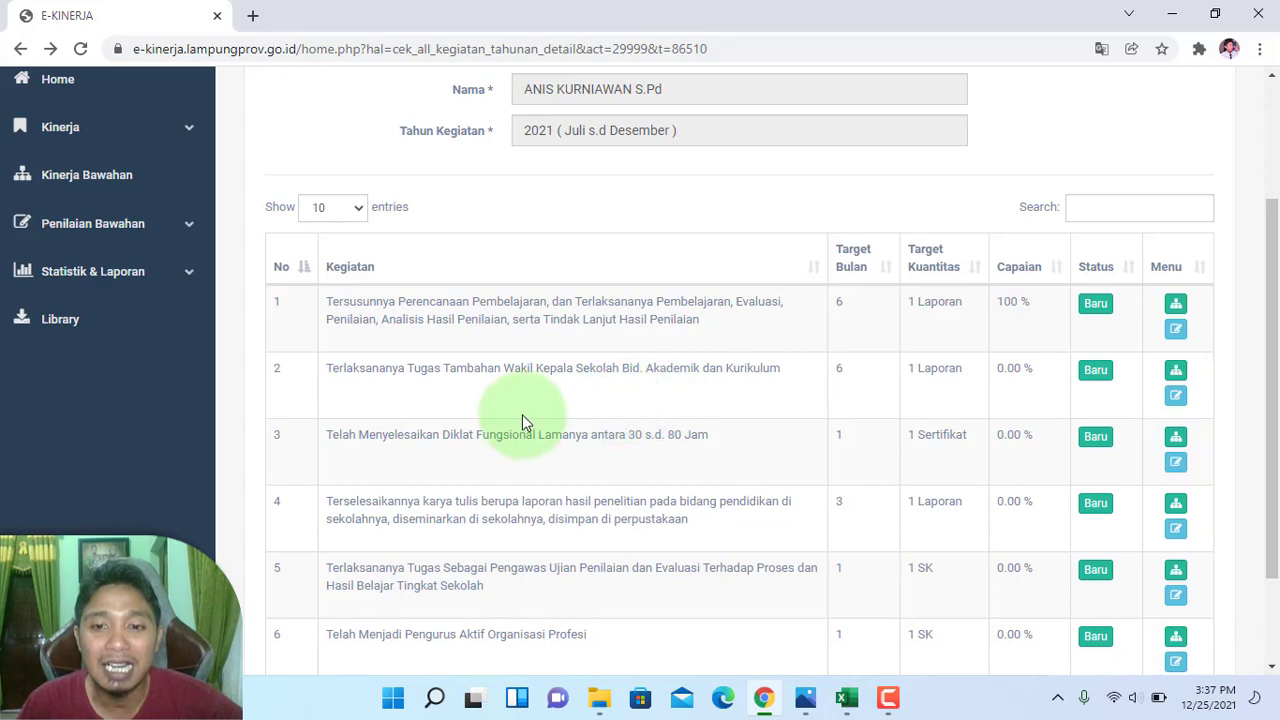
scroll(520, 400, down, 2)
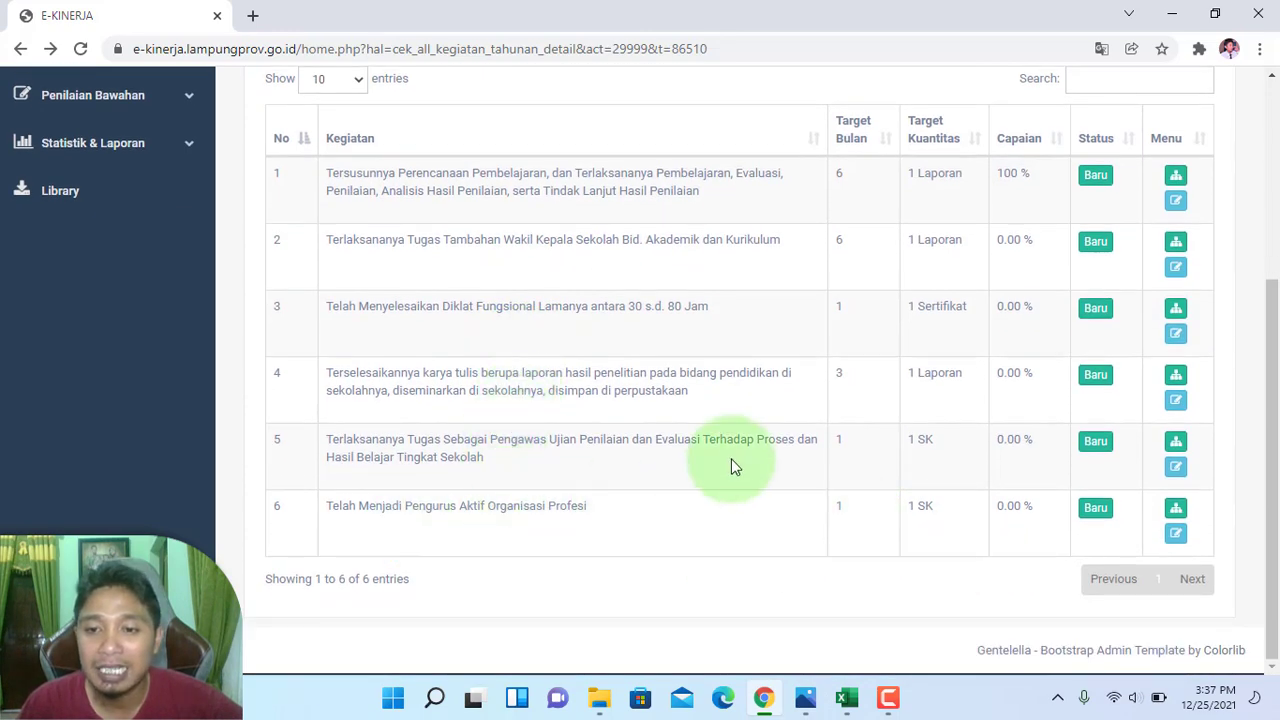
scroll(680, 410, up, 3)
scroll(645, 459, down, 3)
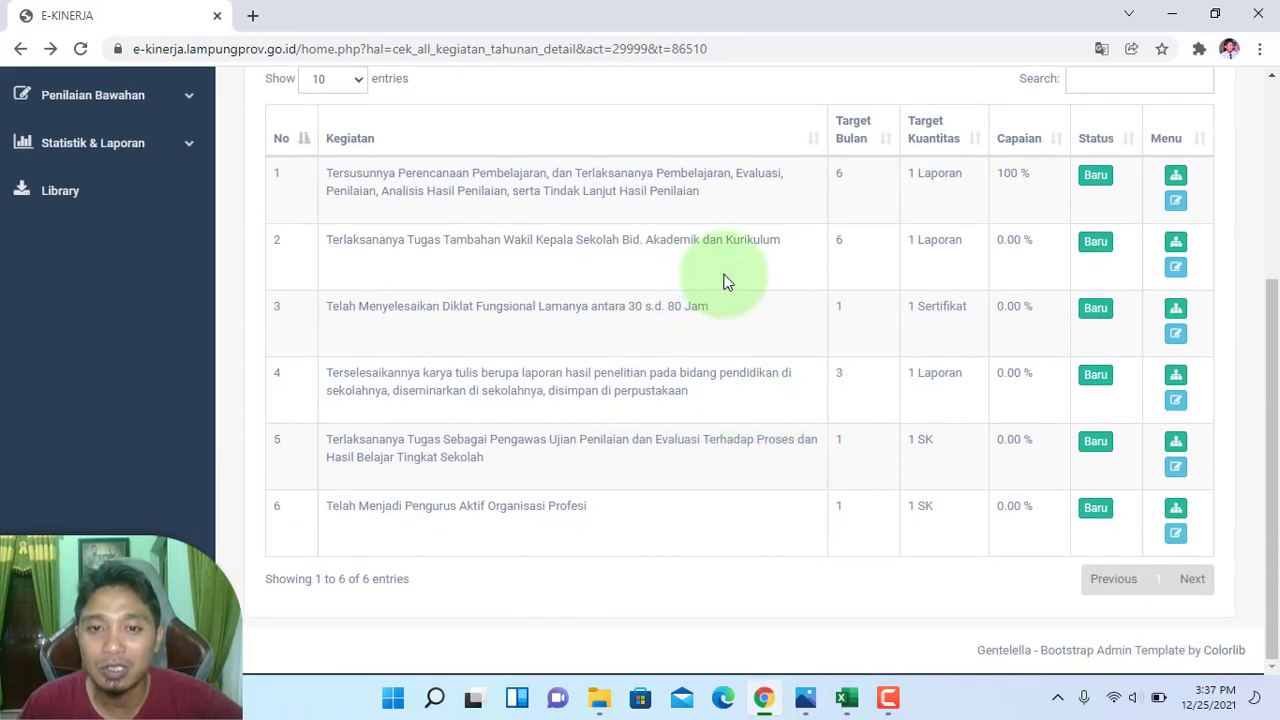
scroll(770, 300, up, 2)
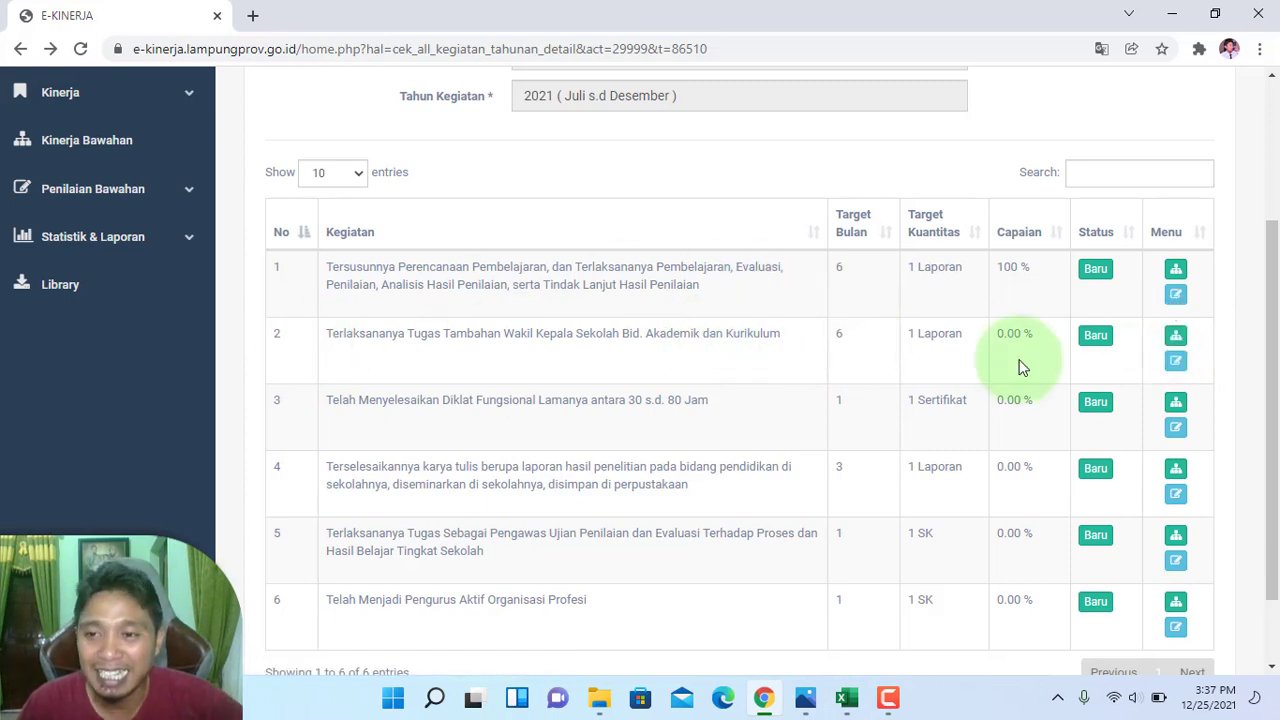
- Open the monthly breakdown of the second annual activity and verify its July and August entries by setting status and Kualitas Mutu
click(1173, 338)
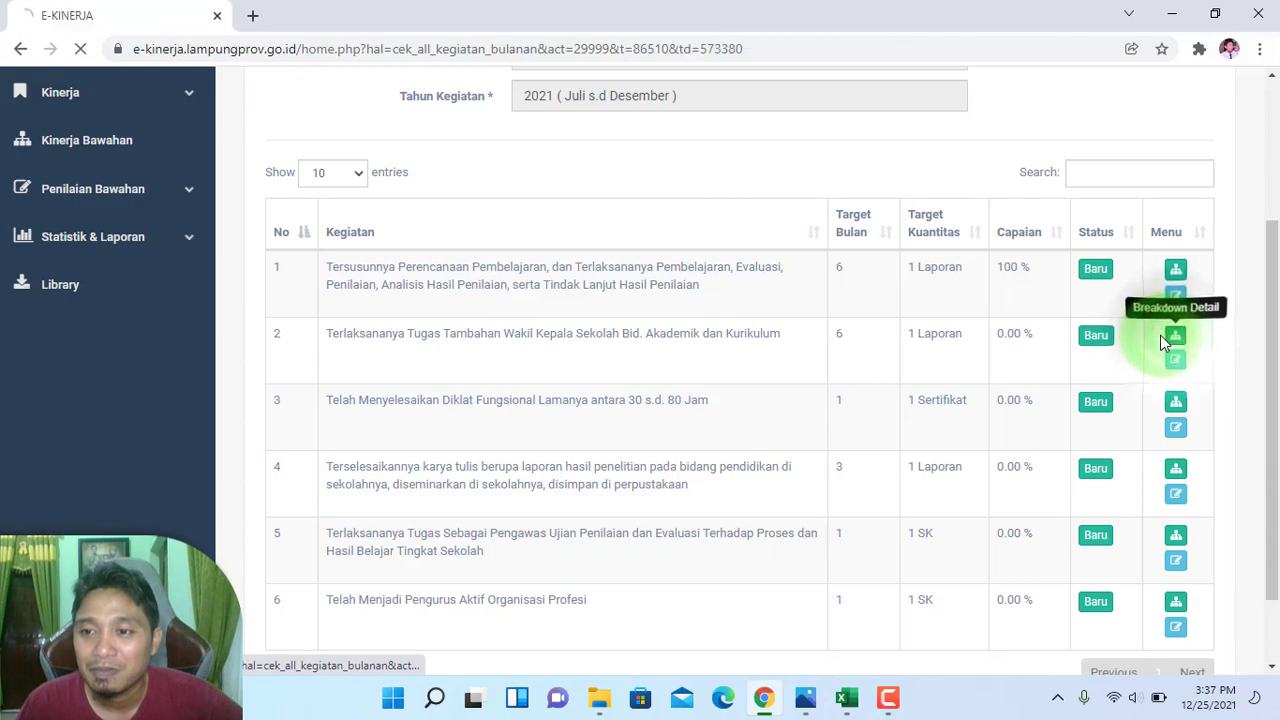
scroll(616, 459, down, 4)
click(1177, 322)
click(711, 530)
click(711, 500)
click(1177, 337)
click(797, 497)
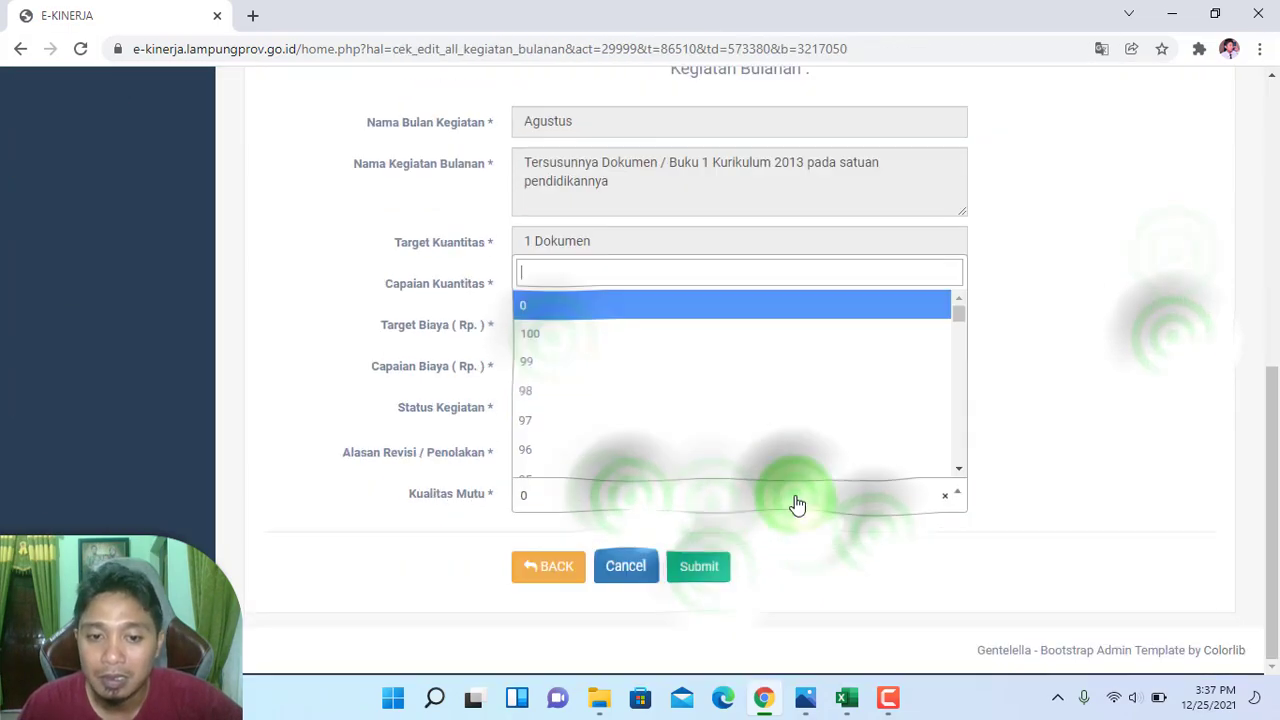
- Verify the second annual activity's September to December entries by setting Status Kegiatan and Kualitas Mutu and submitting each form
click(1177, 383)
click(1177, 435)
click(704, 576)
click(1174, 492)
click(697, 570)
click(1172, 507)
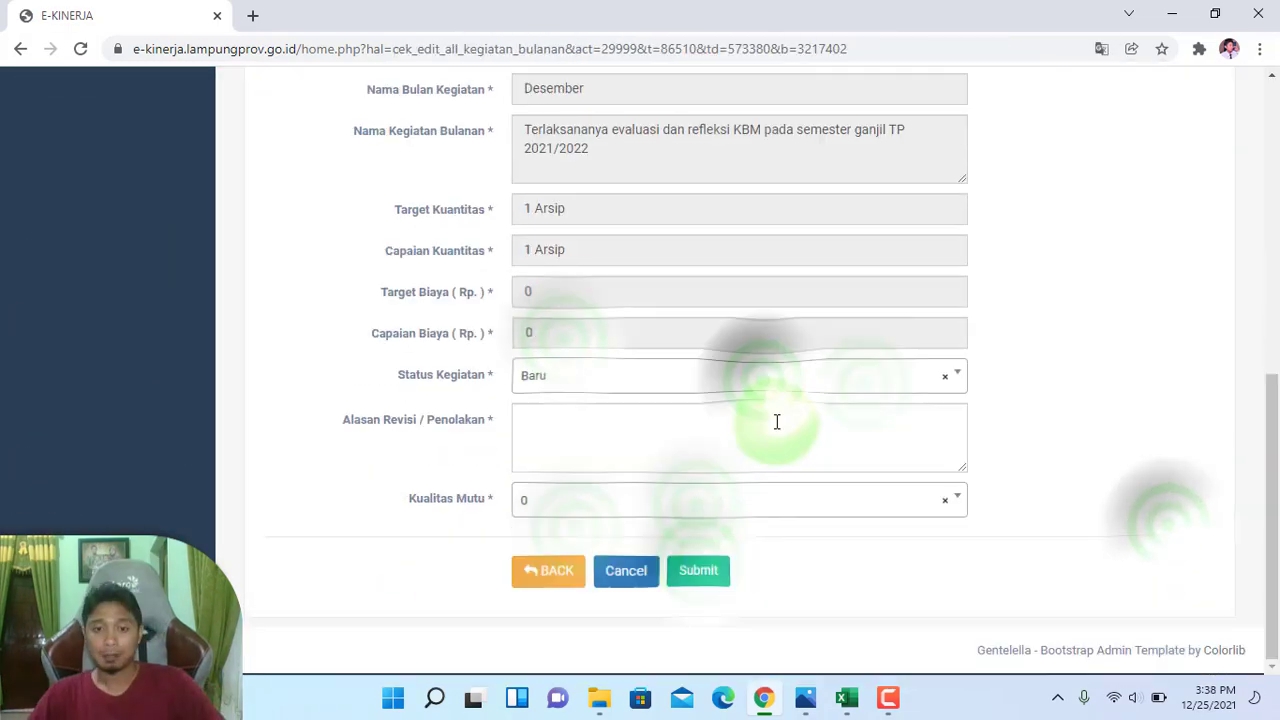
click(697, 570)
- Open the monthly breakdown of the third annual activity, Diklat Fungsional, and submit the verification of its single monthly entry
click(80, 331)
click(100, 265)
click(1177, 309)
click(1178, 526)
click(694, 556)
- Open the monthly breakdown of the fourth annual activity, the karya tulis research report, and verify its three monthly entries
click(134, 201)
click(110, 252)
click(1177, 380)
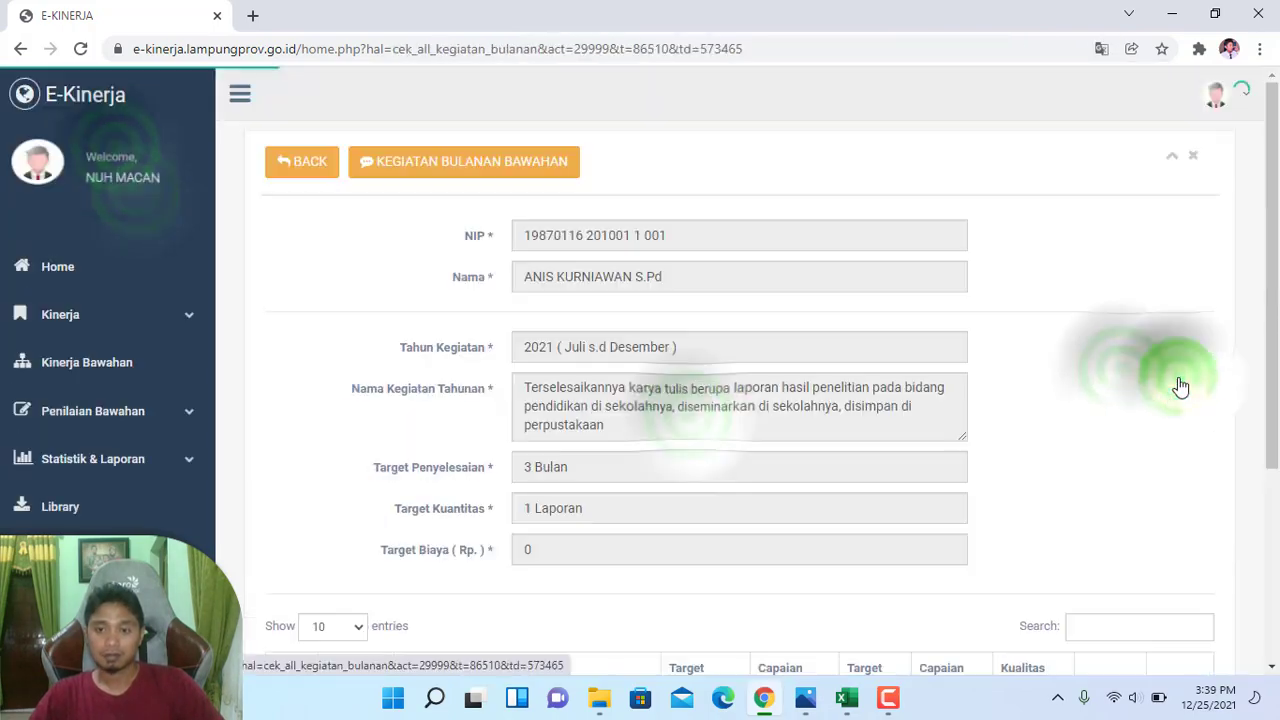
click(1168, 421)
click(700, 570)
click(1175, 474)
click(711, 564)
click(1165, 450)
click(675, 543)
- Verify the December entries of the fifth and sixth annual activities, giving the sixth status OK and a Kualitas Mutu of 98
click(106, 350)
click(838, 537)
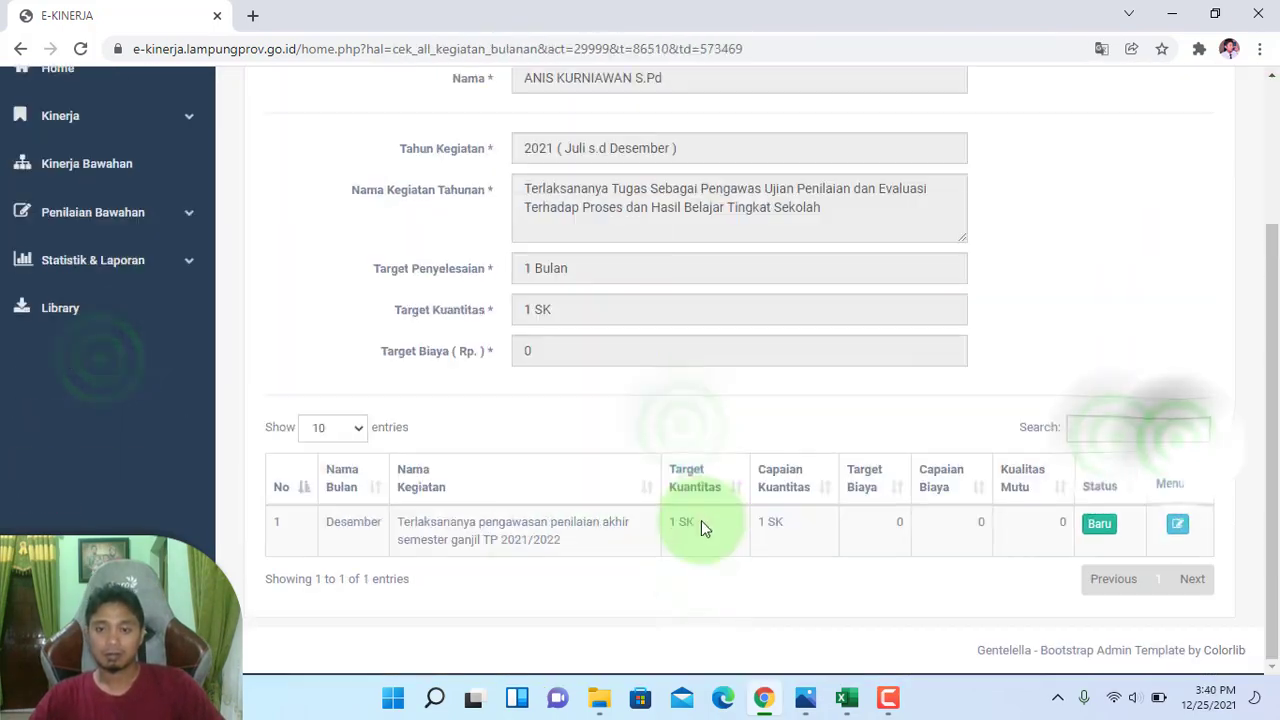
click(1174, 523)
click(617, 500)
click(110, 152)
click(1165, 526)
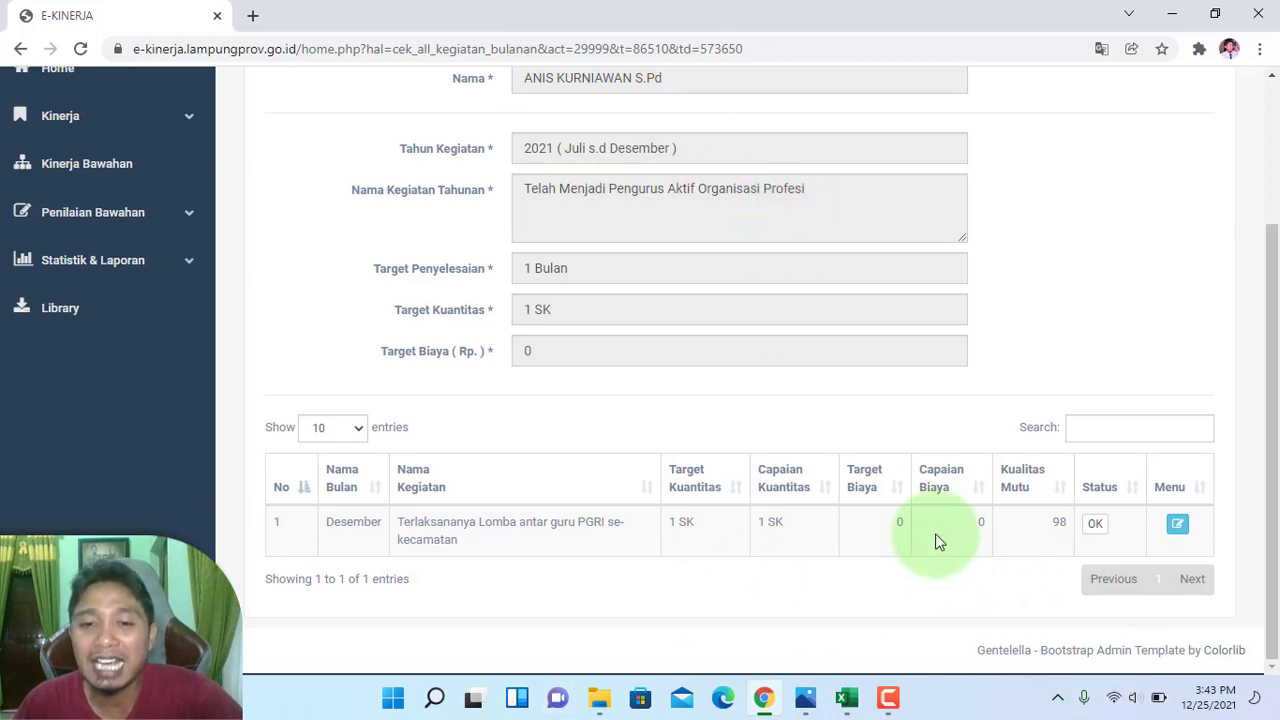
- Return to the Kinerja Bawahan list and check the new-item columns for the subordinate in row 7
click(97, 218)
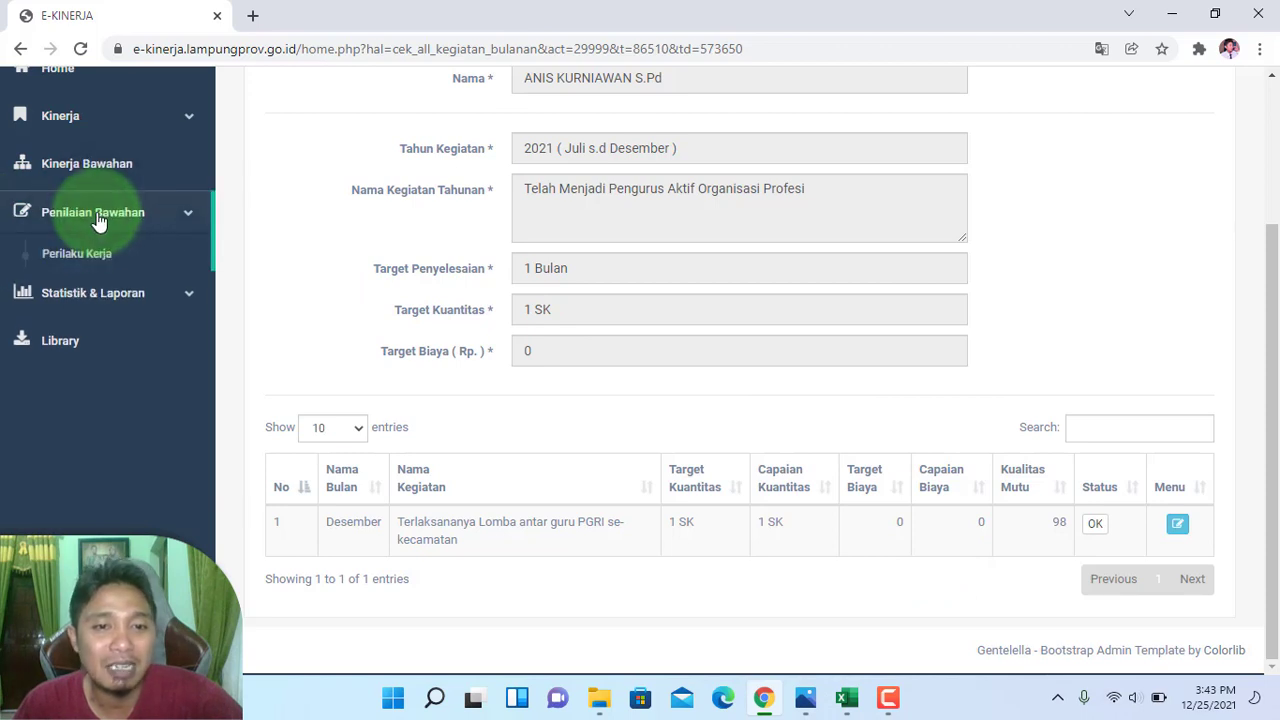
click(110, 163)
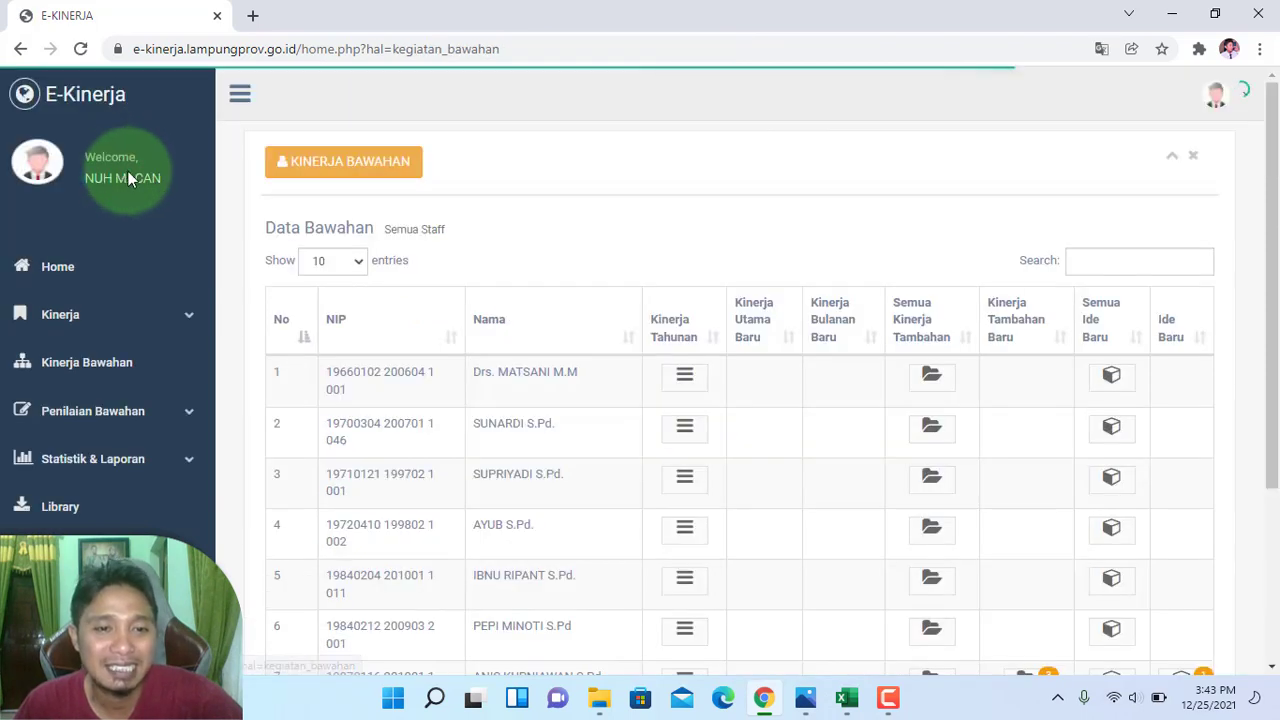
scroll(748, 409, down, 3)
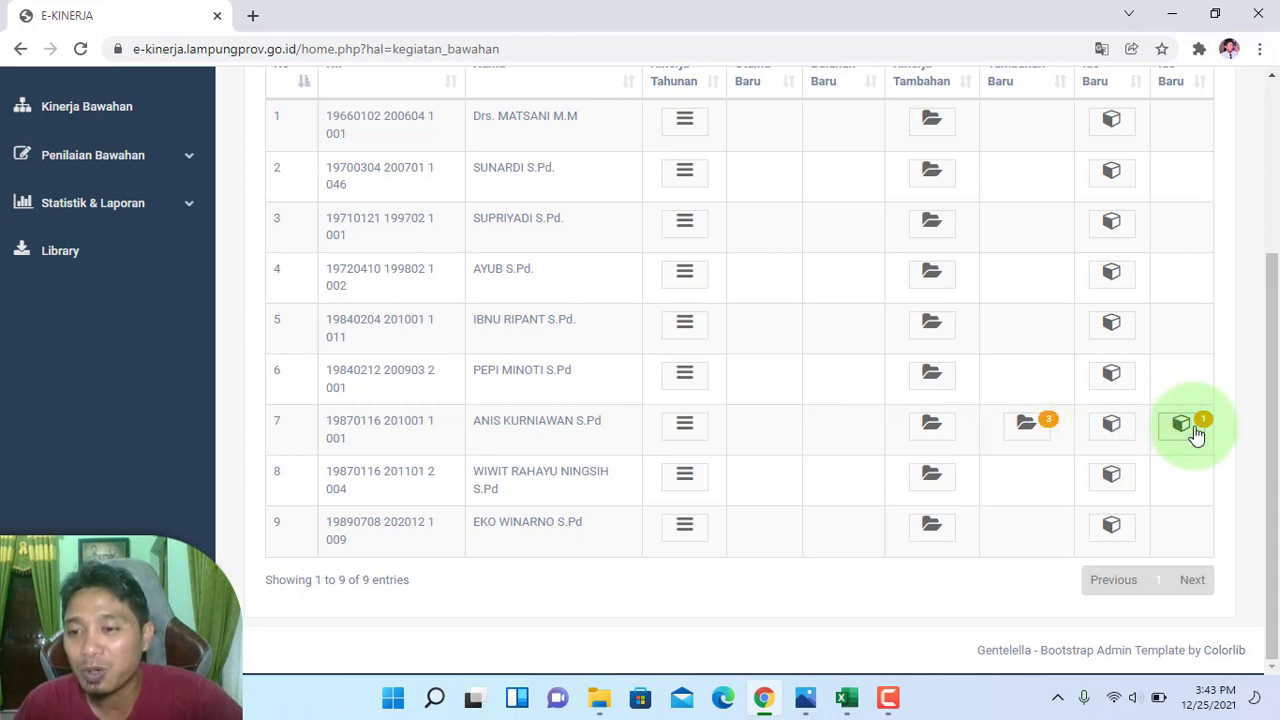
scroll(1190, 425, up, 1)
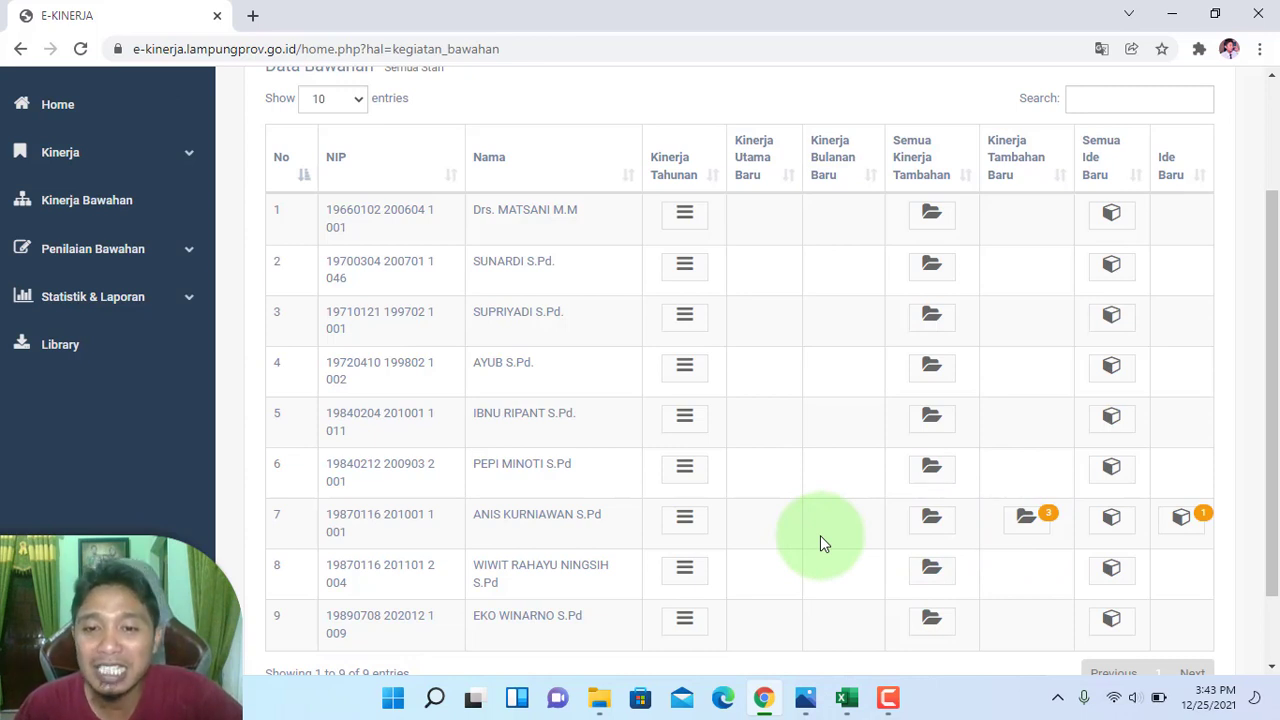
- Open the row 7 subordinate's annual details for 1 July to 31 December 2021 and review the Capaian column
click(685, 520)
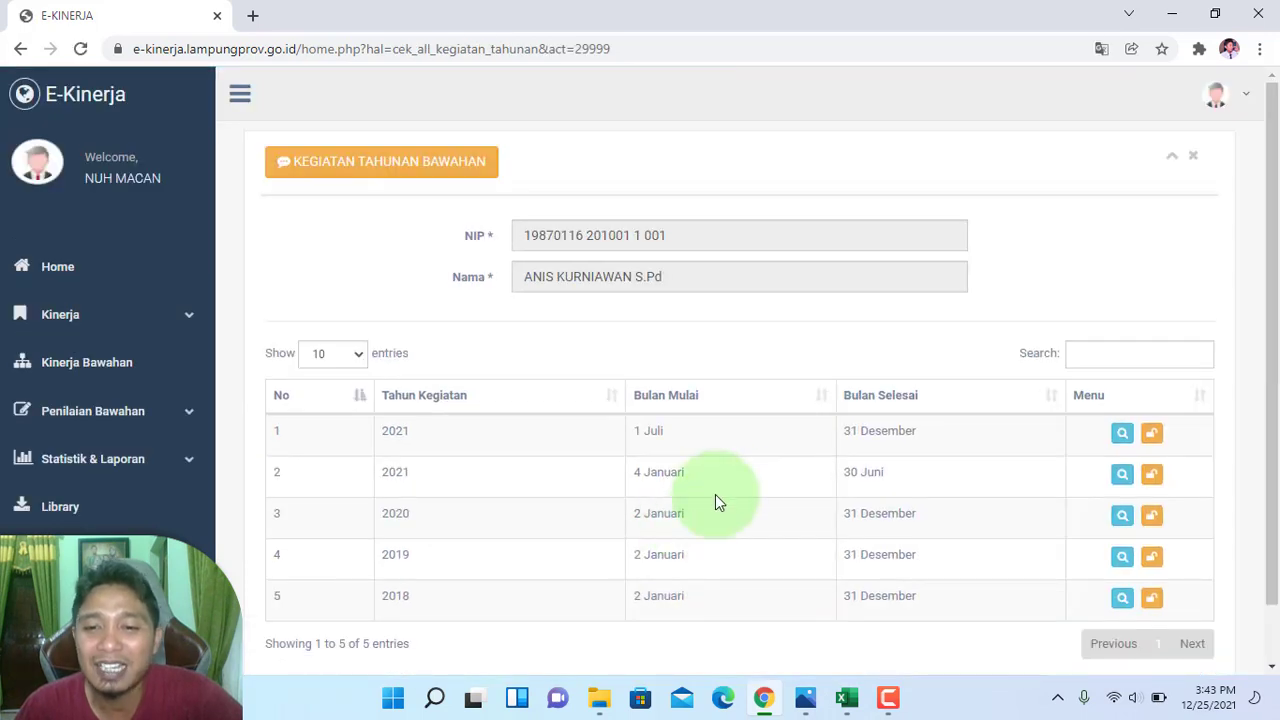
click(1122, 434)
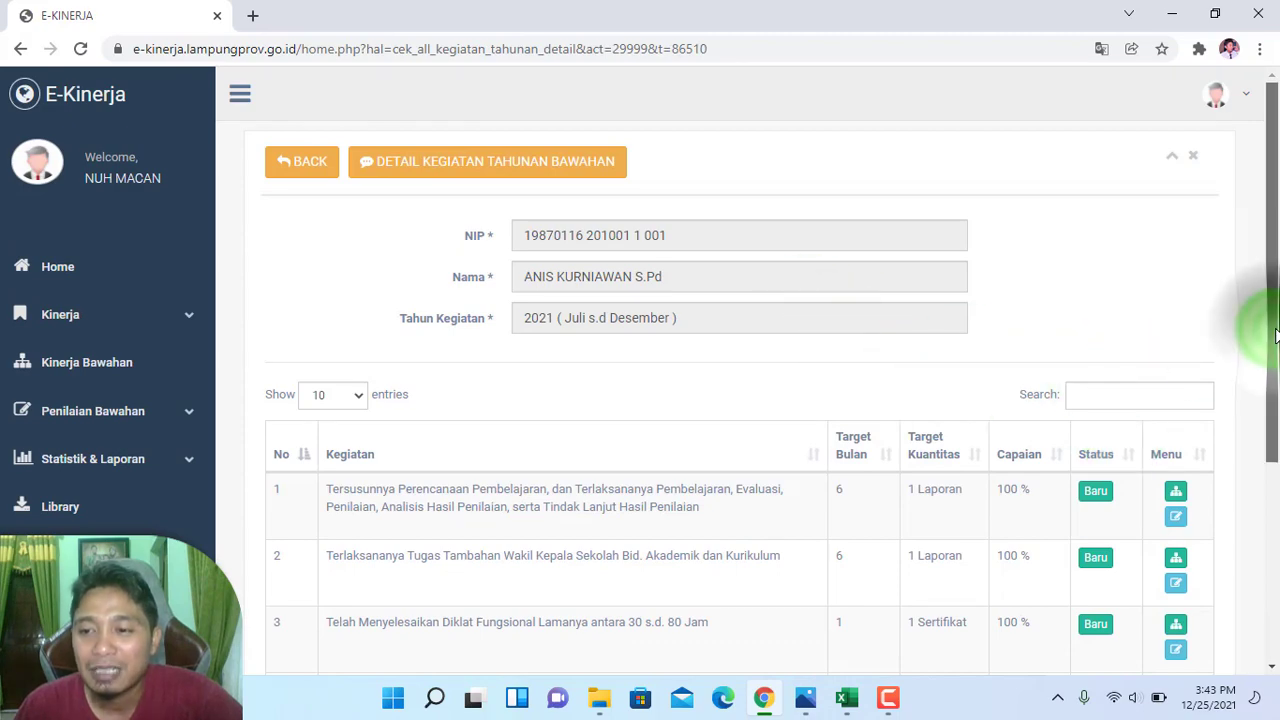
drag(1268, 328, 1268, 430)
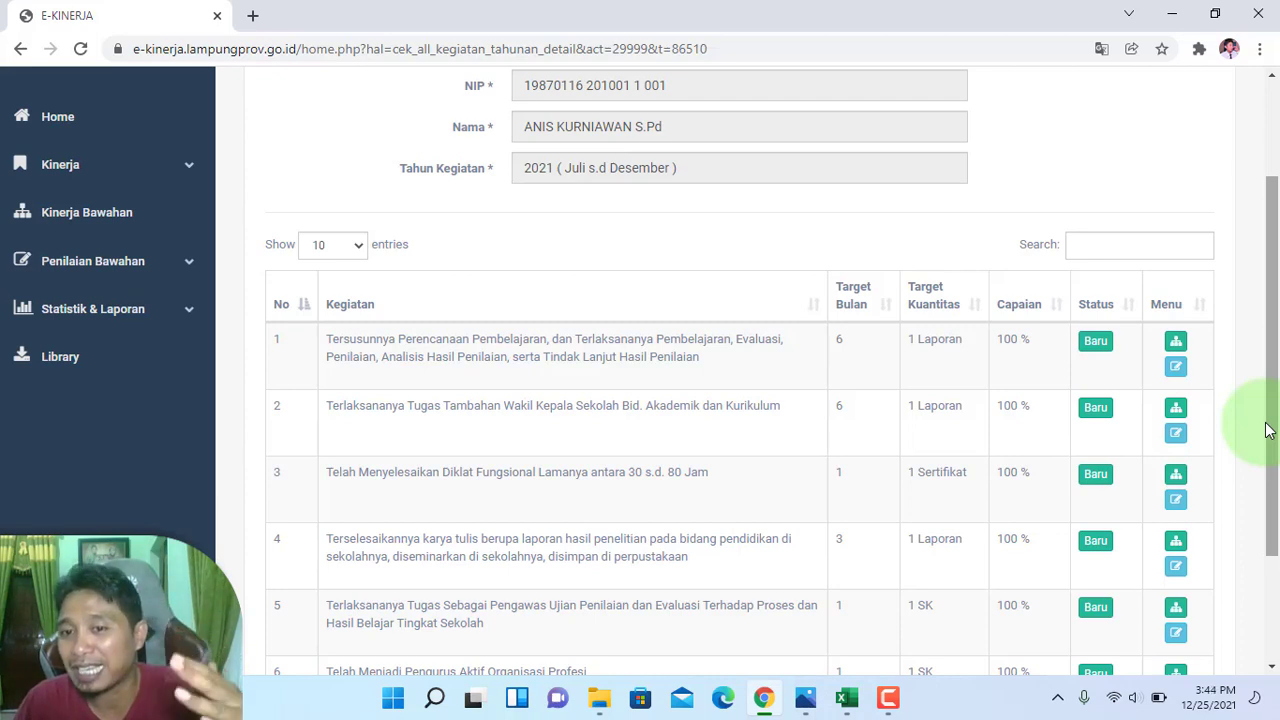
drag(1274, 409, 1274, 387)
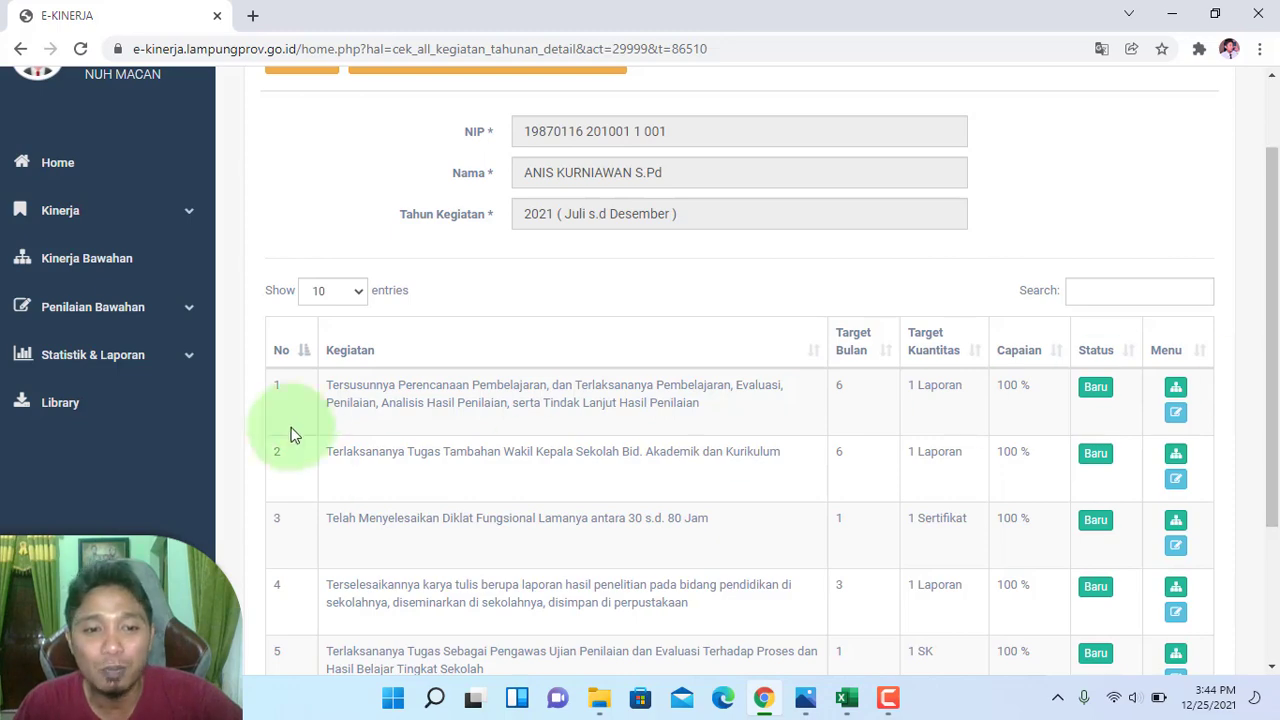
- Highlight the full name of the first annual activity in the Kegiatan column for review
drag(326, 384, 703, 418)
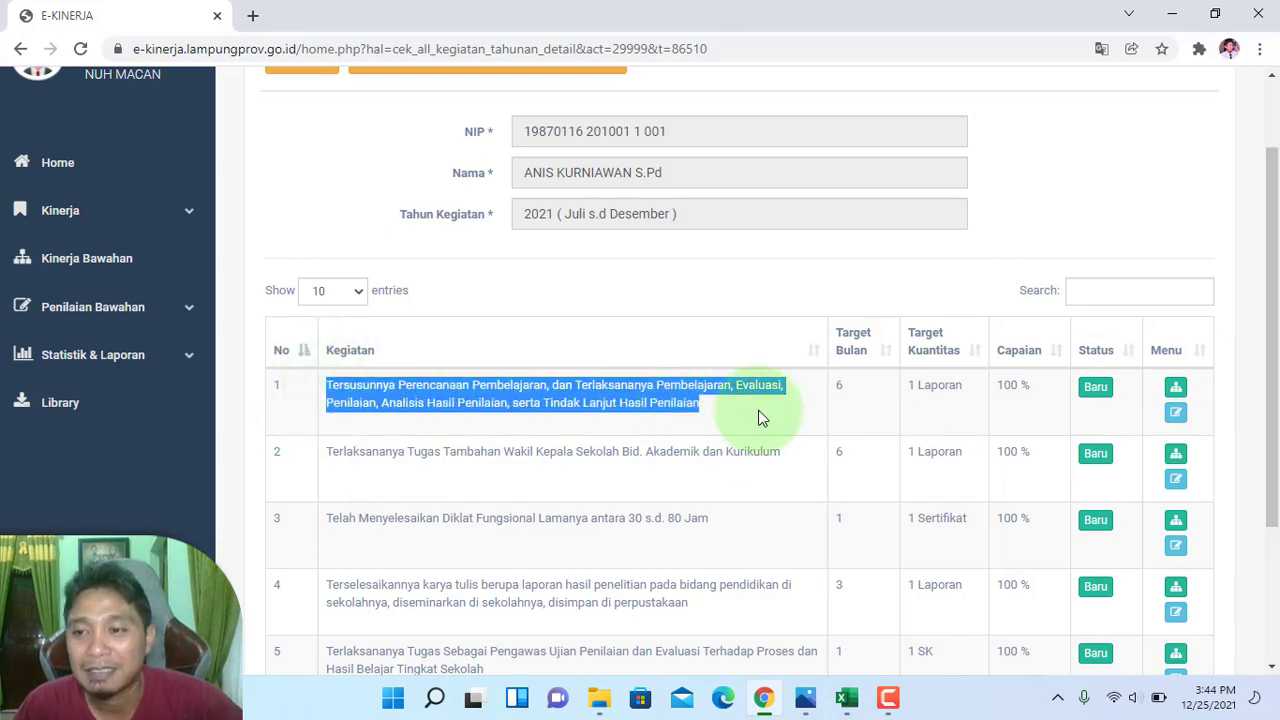
drag(1275, 365, 1275, 330)
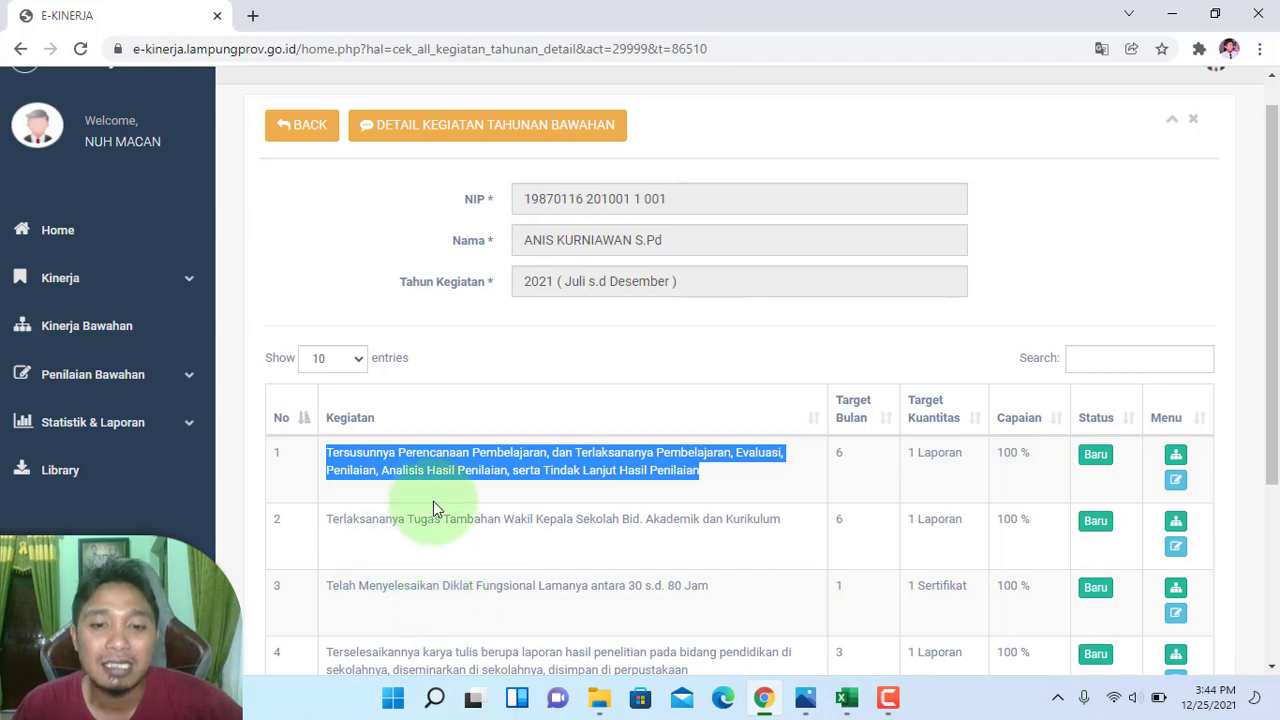
click(340, 459)
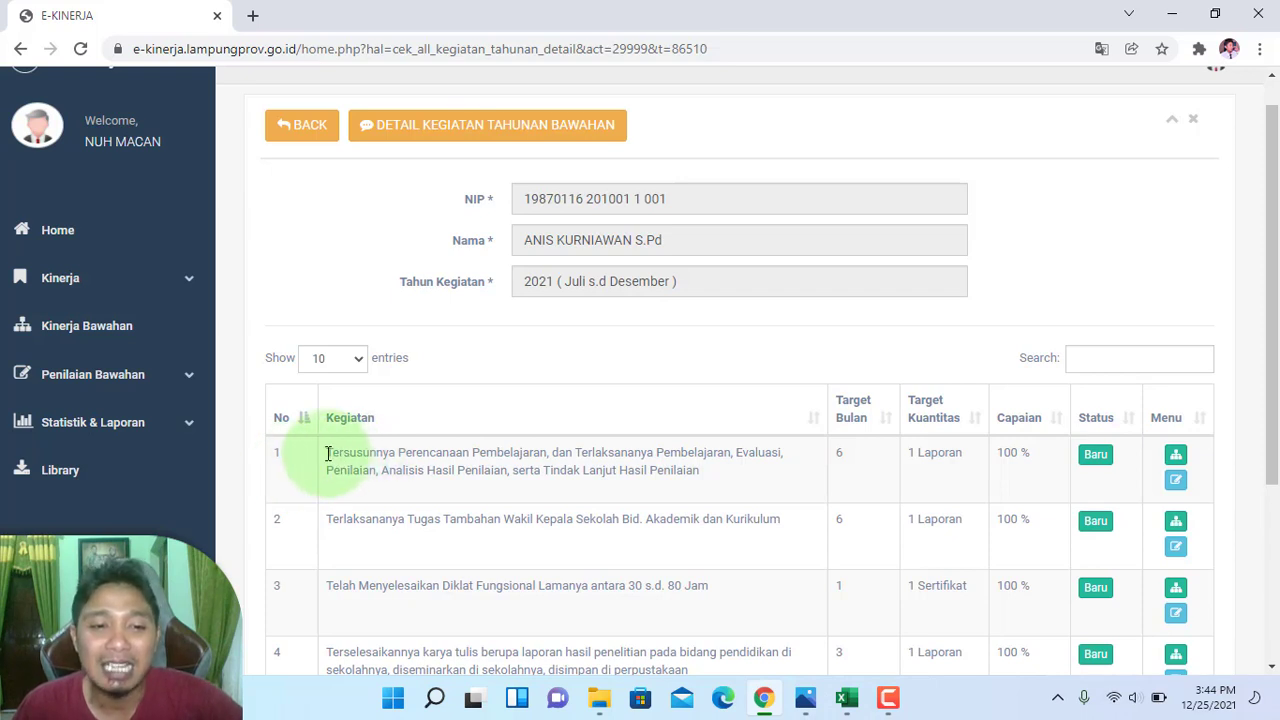
drag(328, 454, 705, 470)
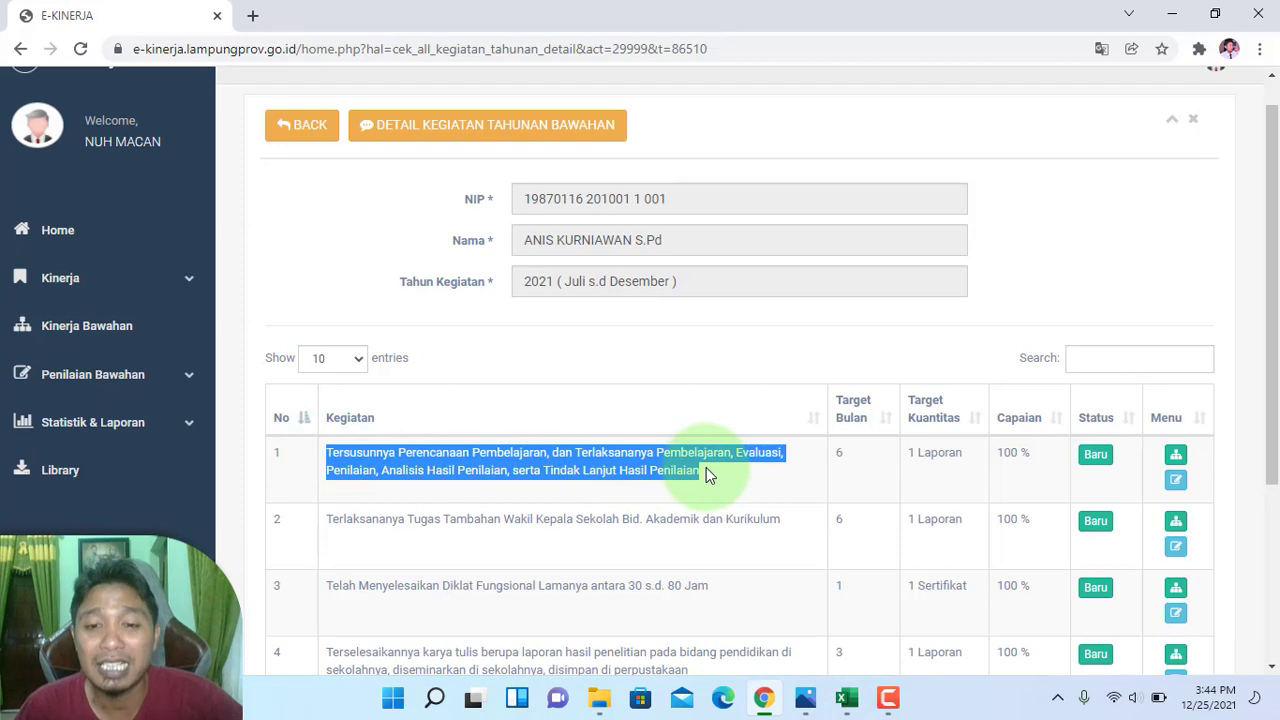
- Compare the annual activities in Chrome with the credit-point tables in the image tabel AK Colour.png in Photos
click(808, 700)
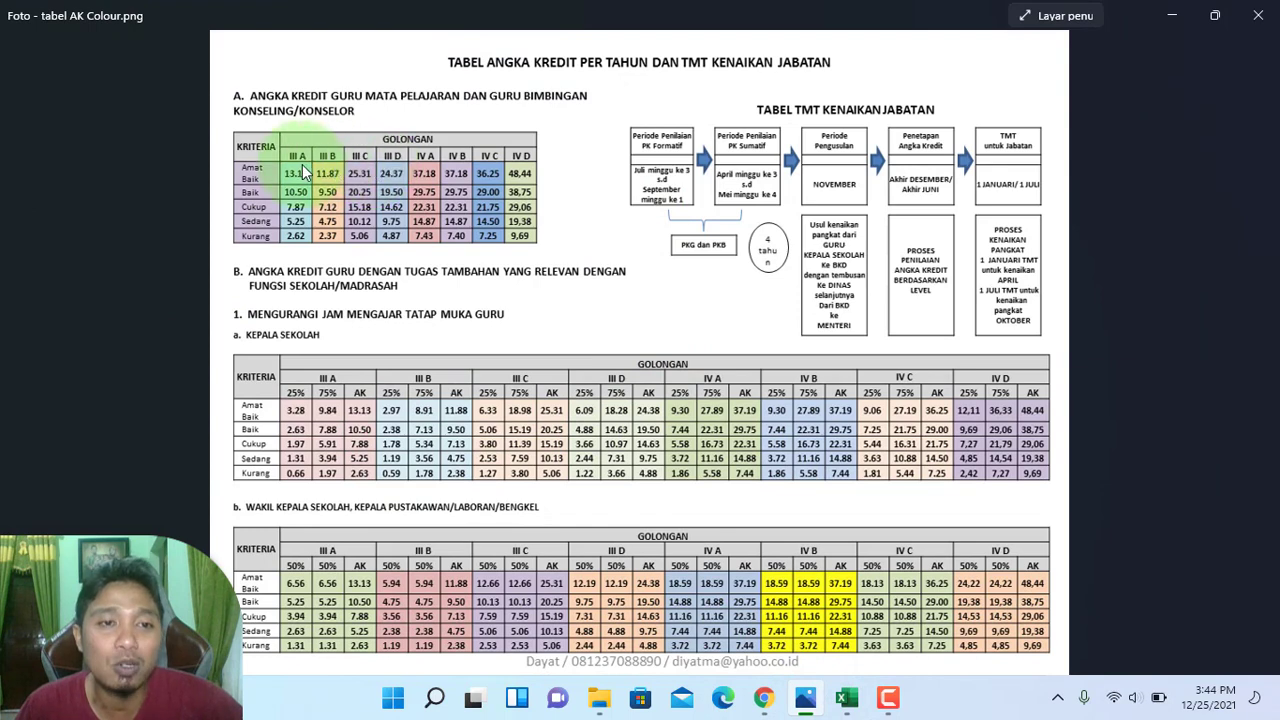
click(763, 699)
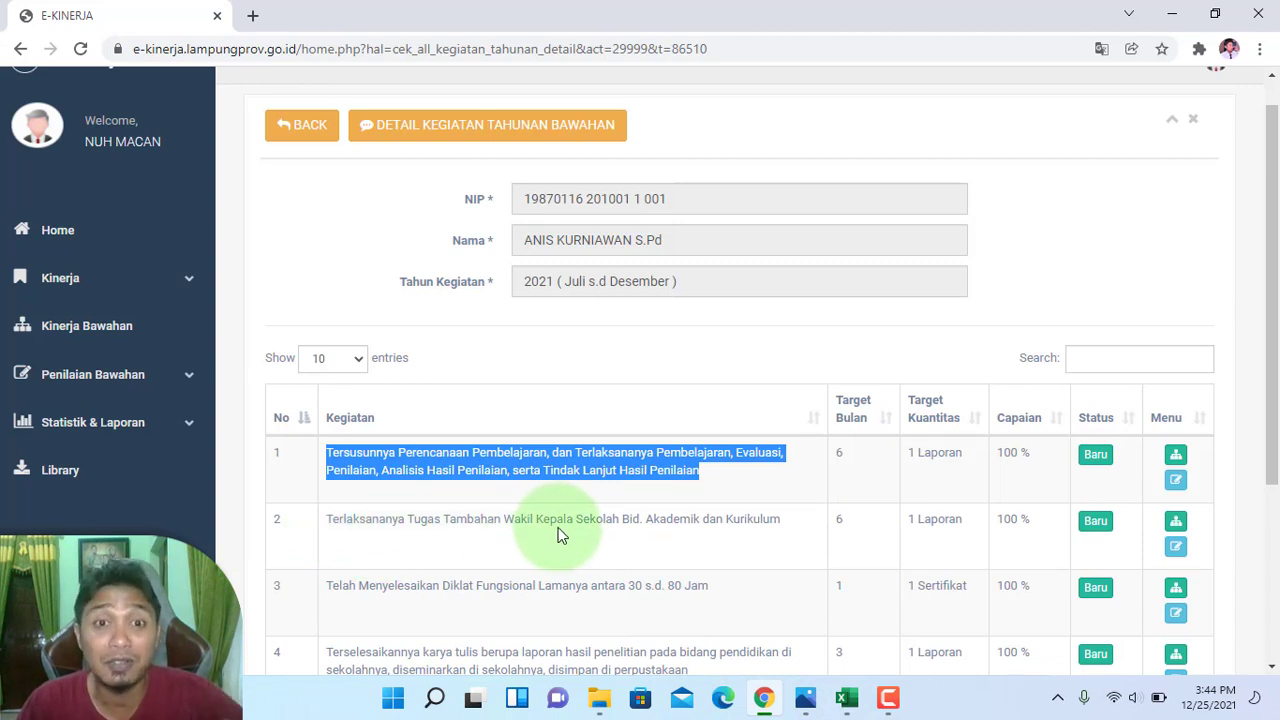
click(812, 704)
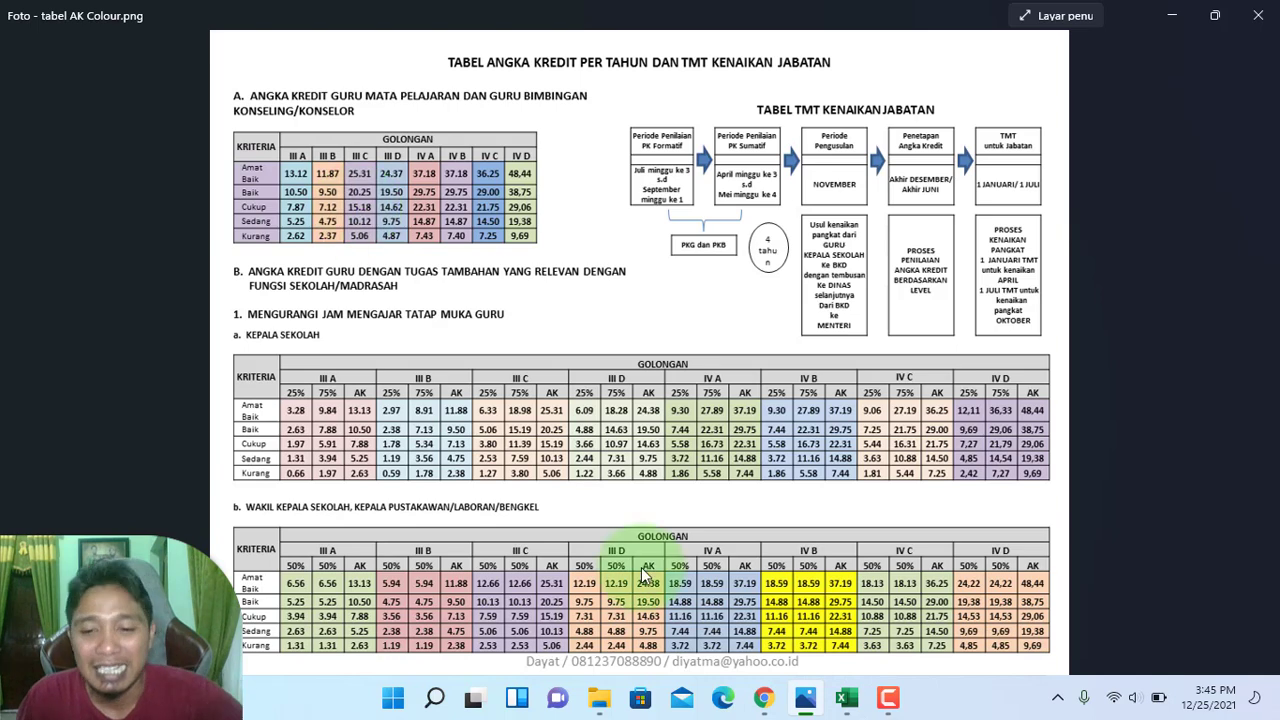
click(763, 698)
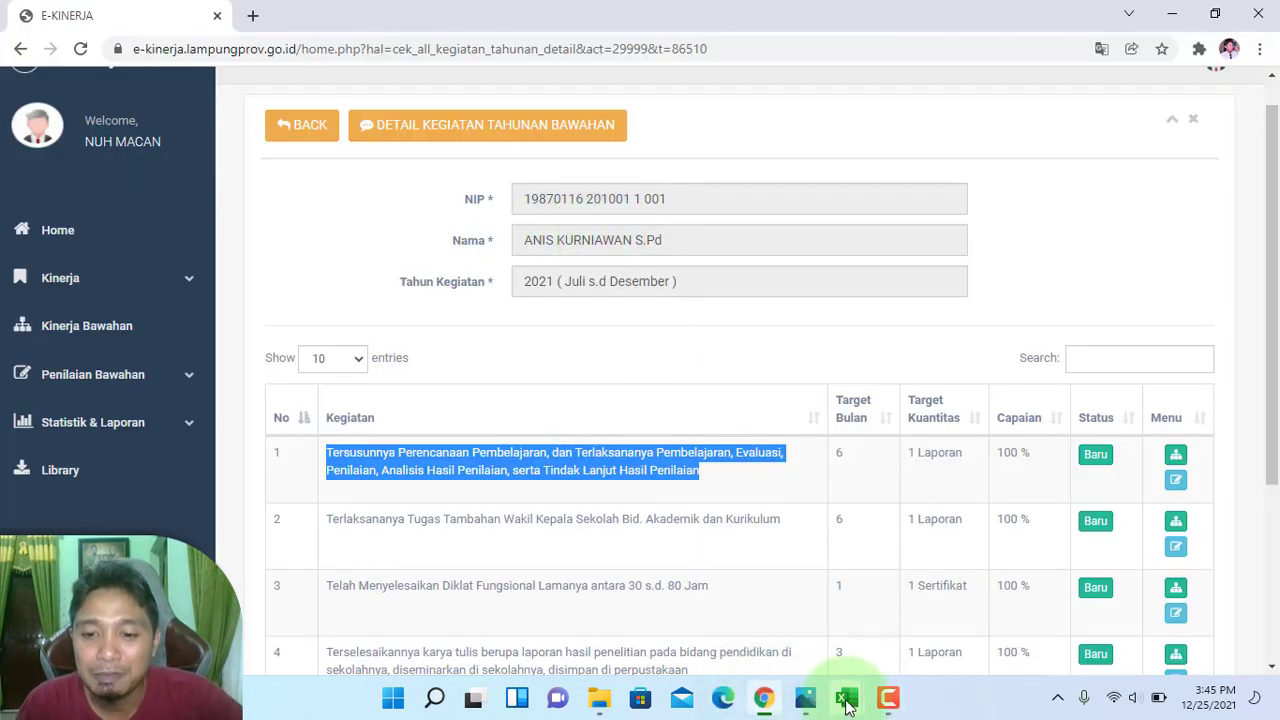
click(805, 698)
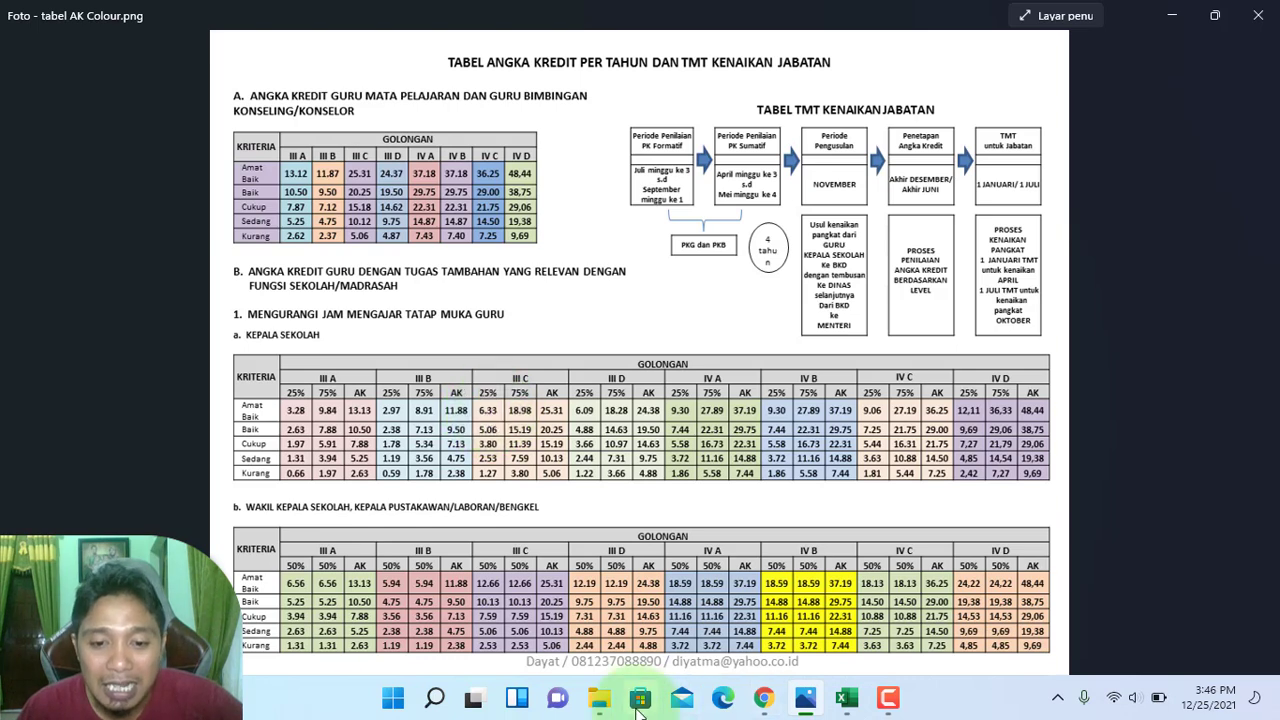
- In File Explorer, open the subordinate's folder under SMAN > Data Guru > SKP PPPK PNS > 2021 Jan-Jun > SMANEWA on the NGETIK (E:) drive
click(601, 705)
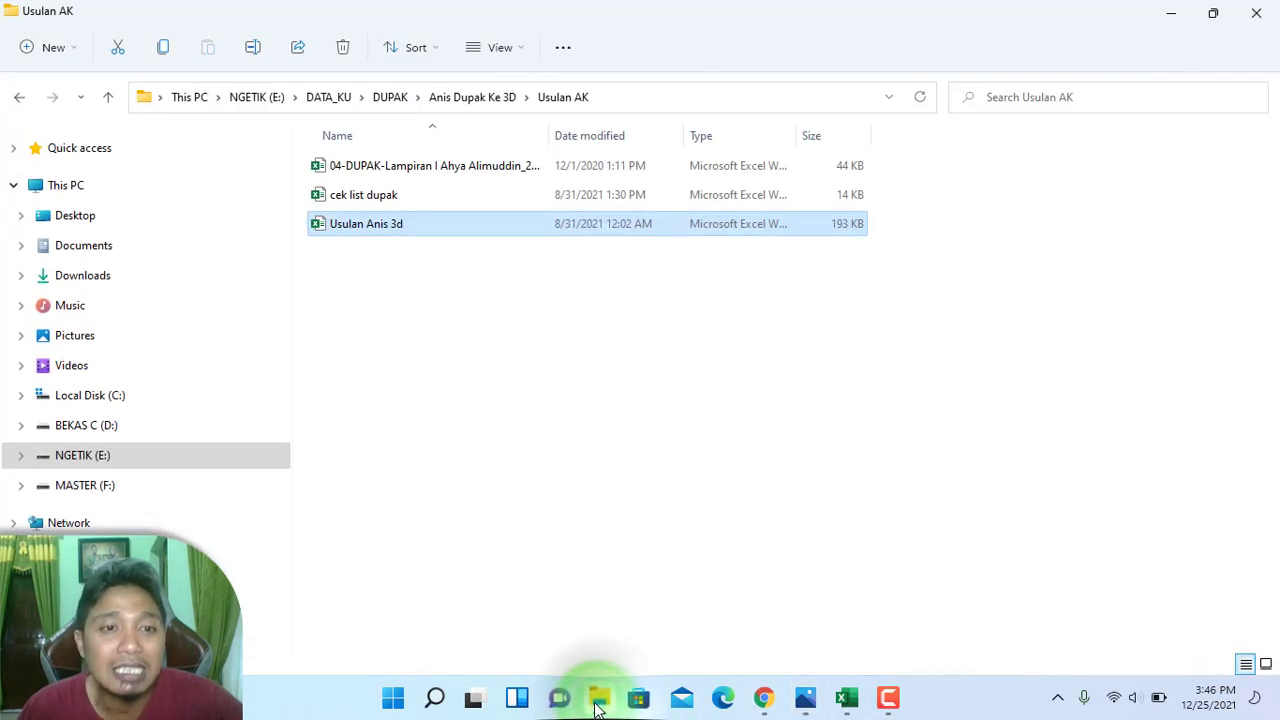
click(111, 102)
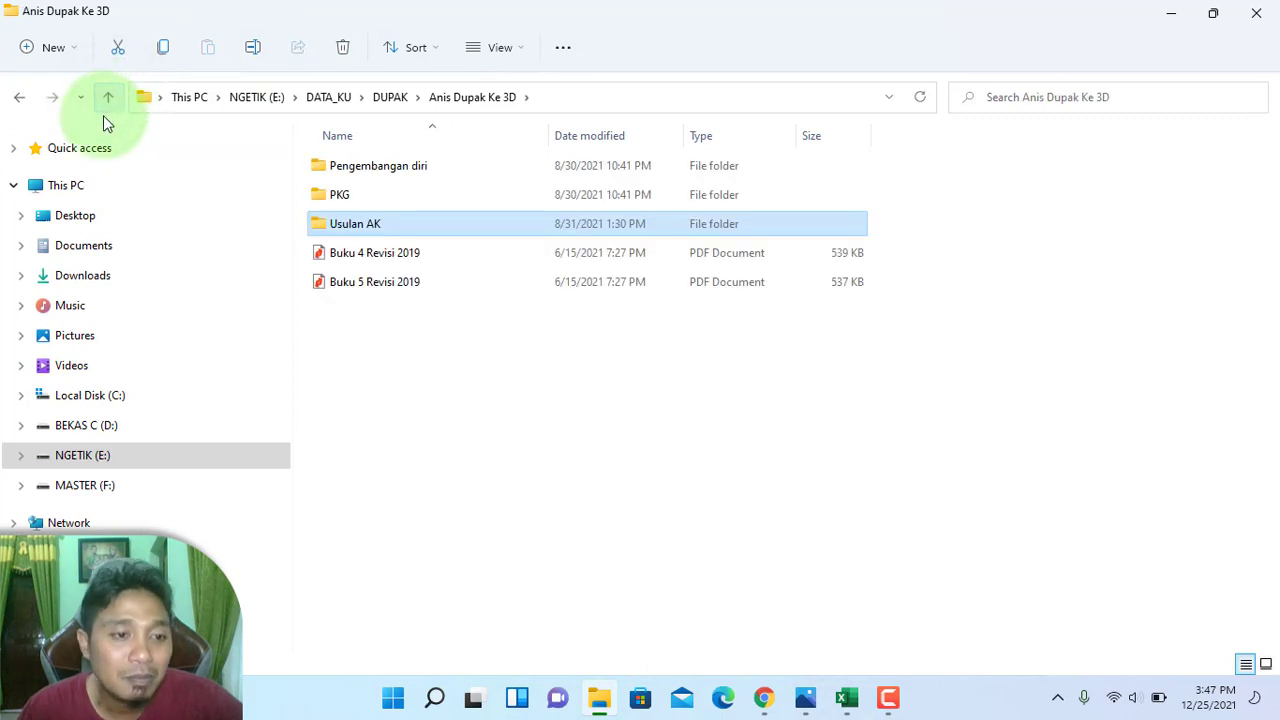
click(80, 455)
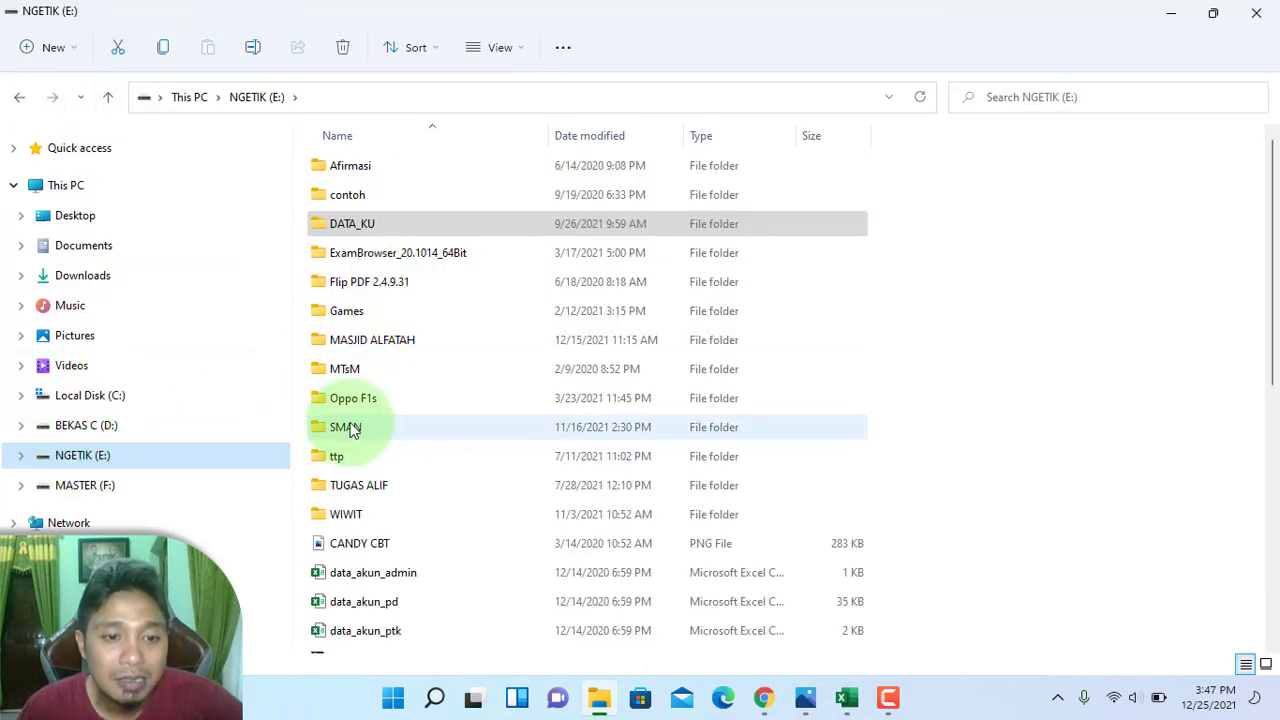
double_click(349, 427)
double_click(361, 284)
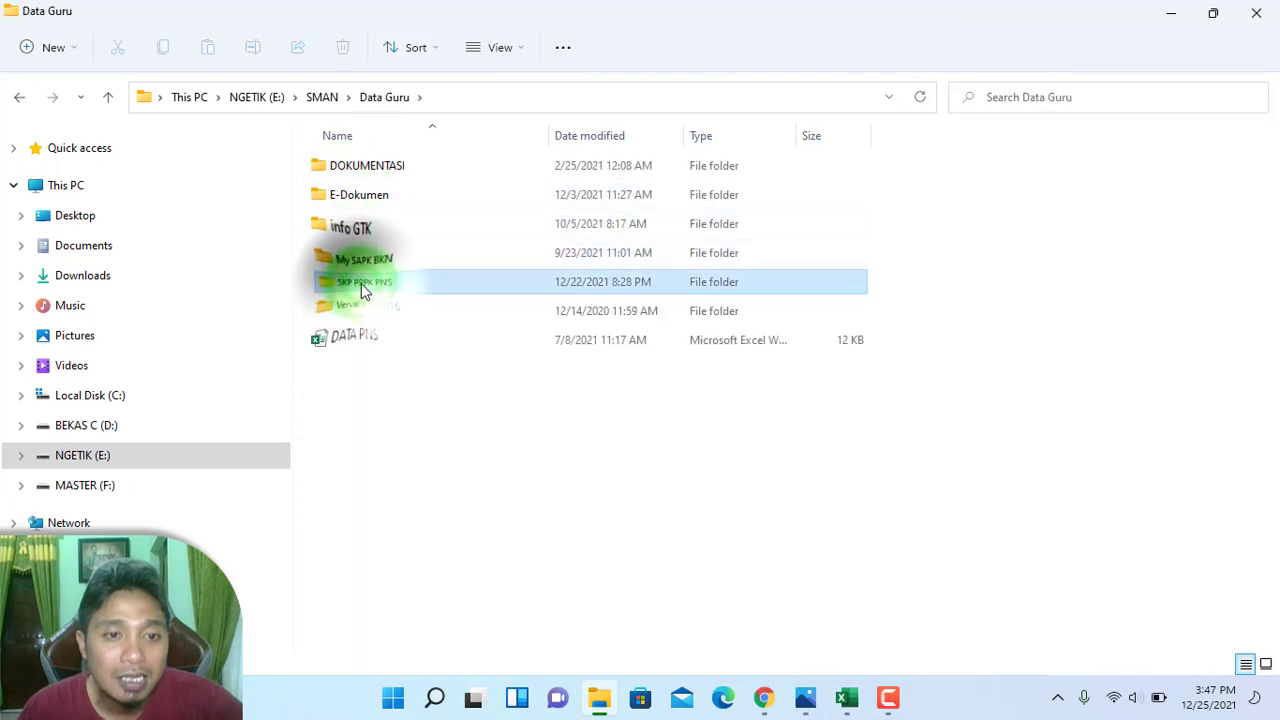
double_click(362, 204)
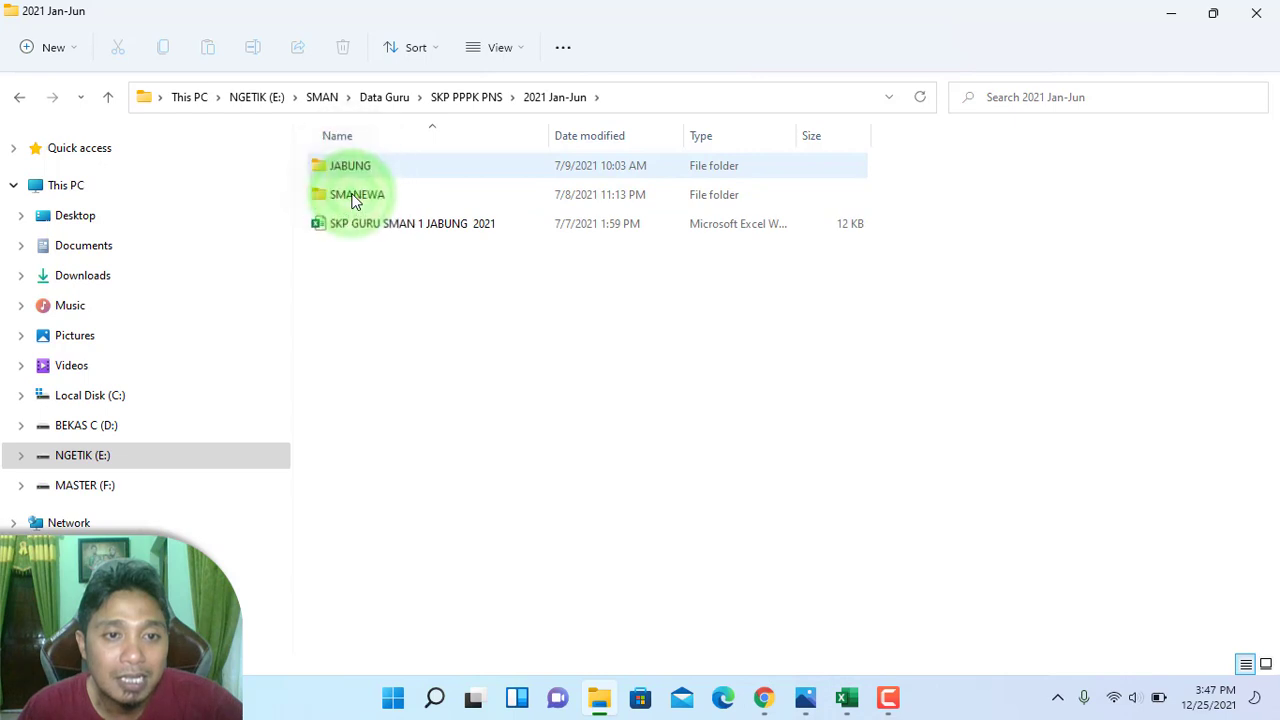
double_click(318, 194)
double_click(359, 175)
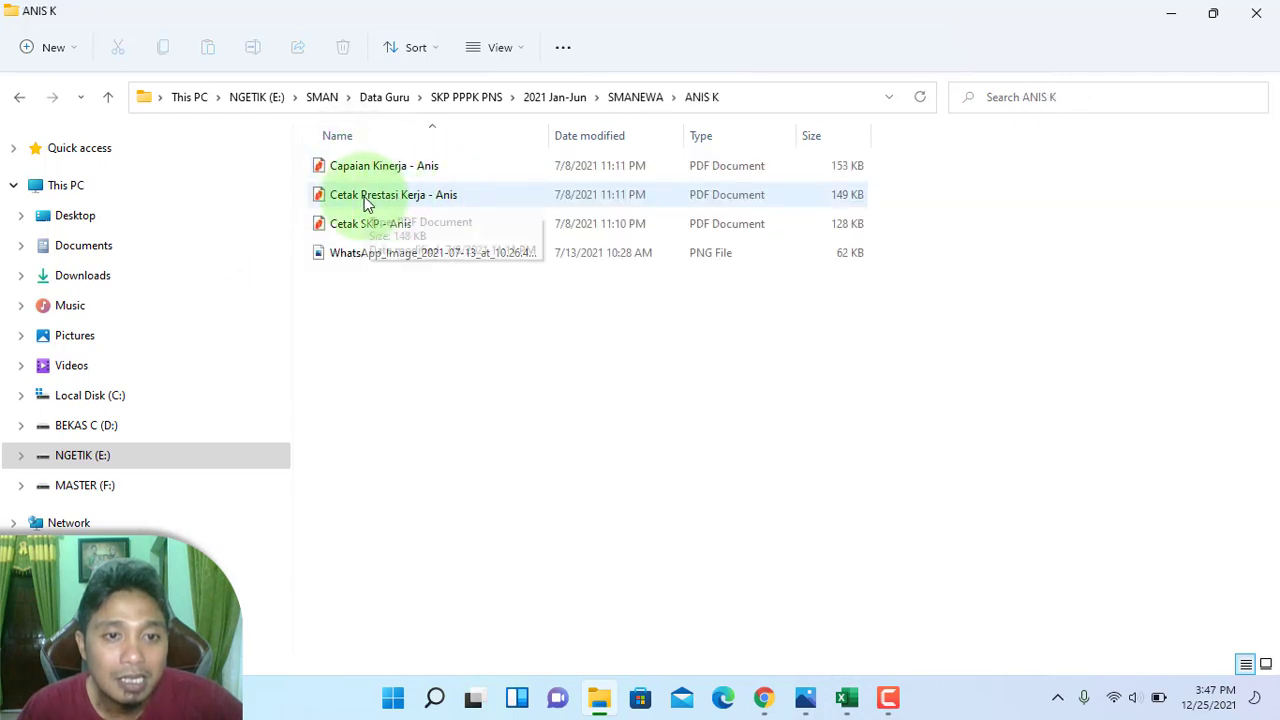
- Open the subordinate's Capaian Kinerja PDF, enlarge it to 170% to read the AK column, and compare it with tabel AK Colour.png in Photos
click(365, 172)
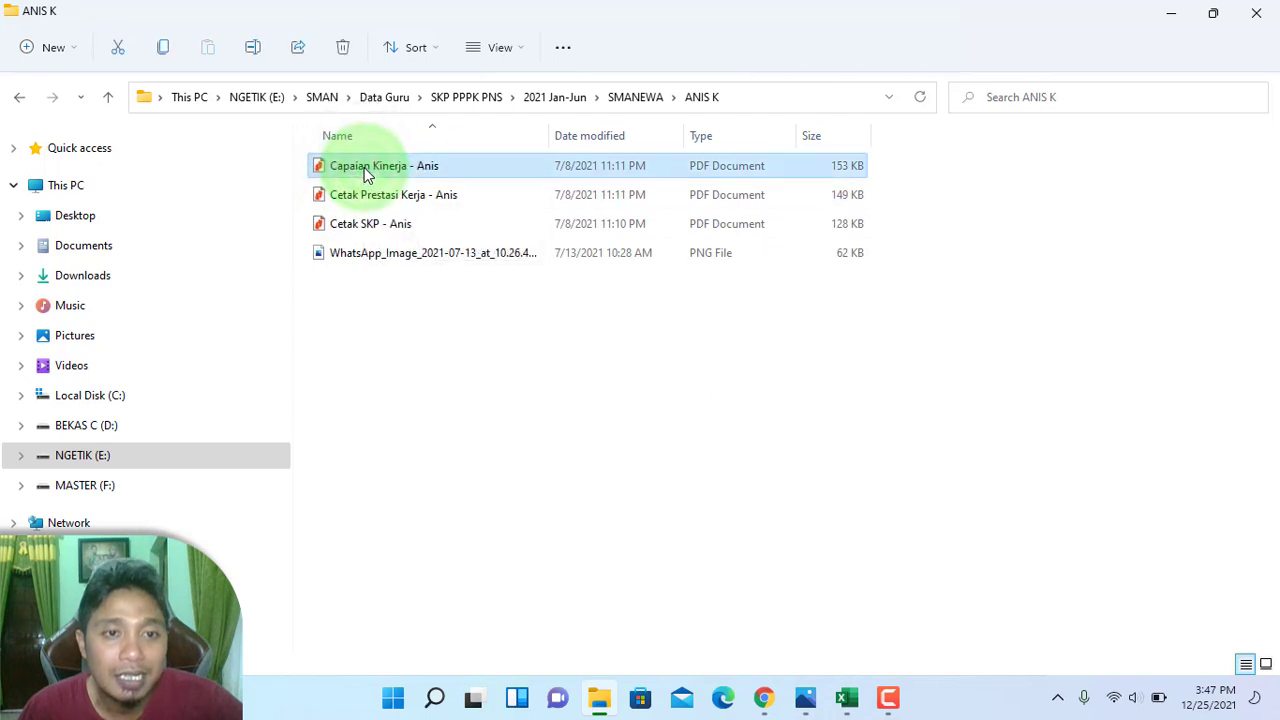
double_click(364, 168)
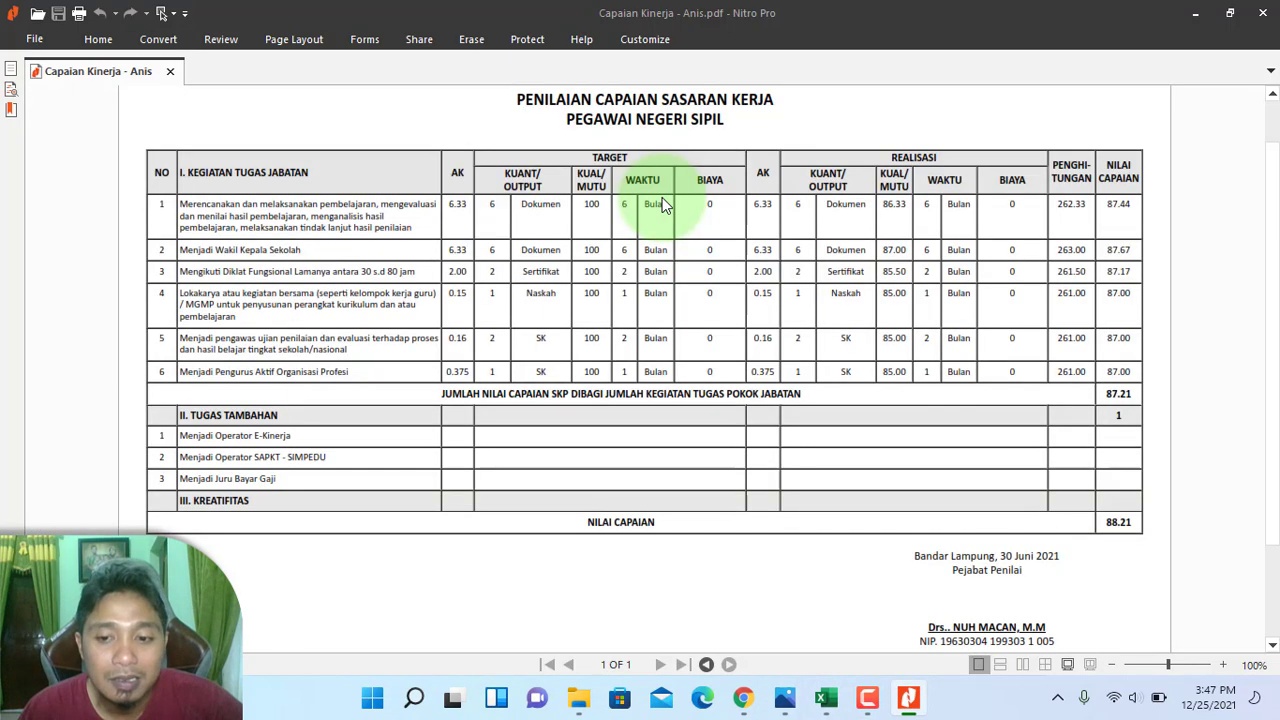
click(1190, 666)
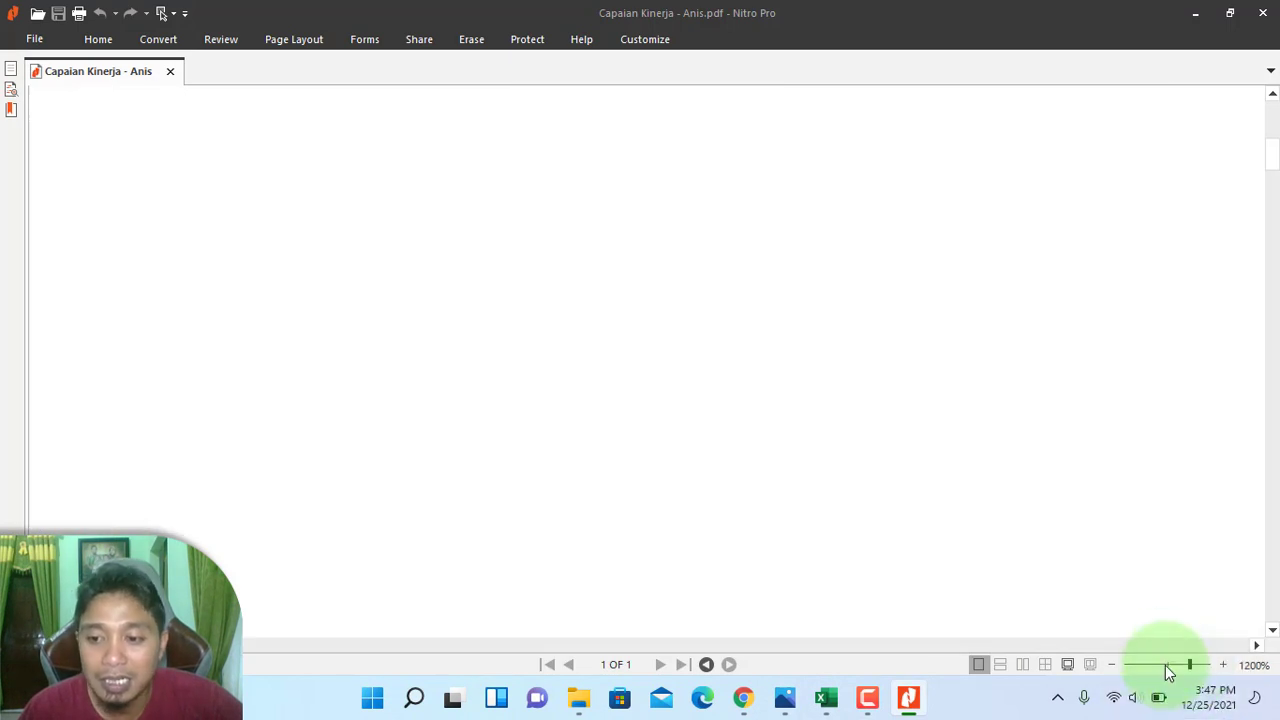
click(1174, 667)
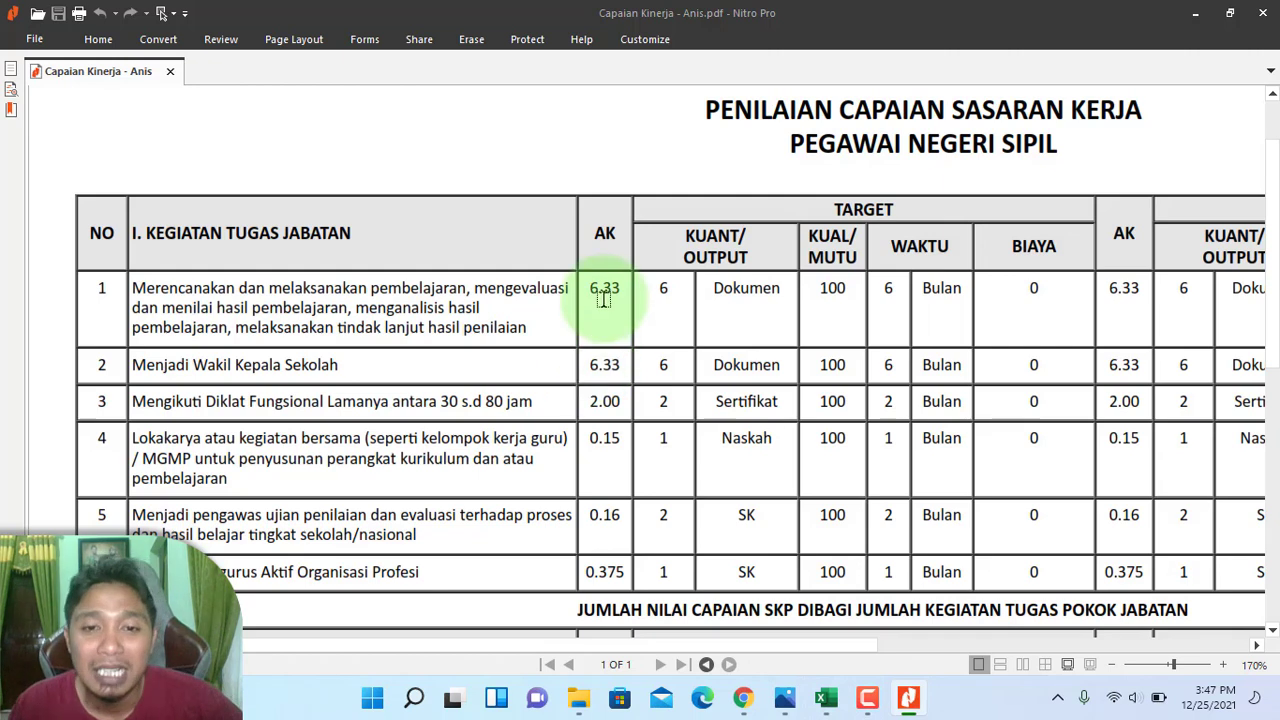
click(784, 698)
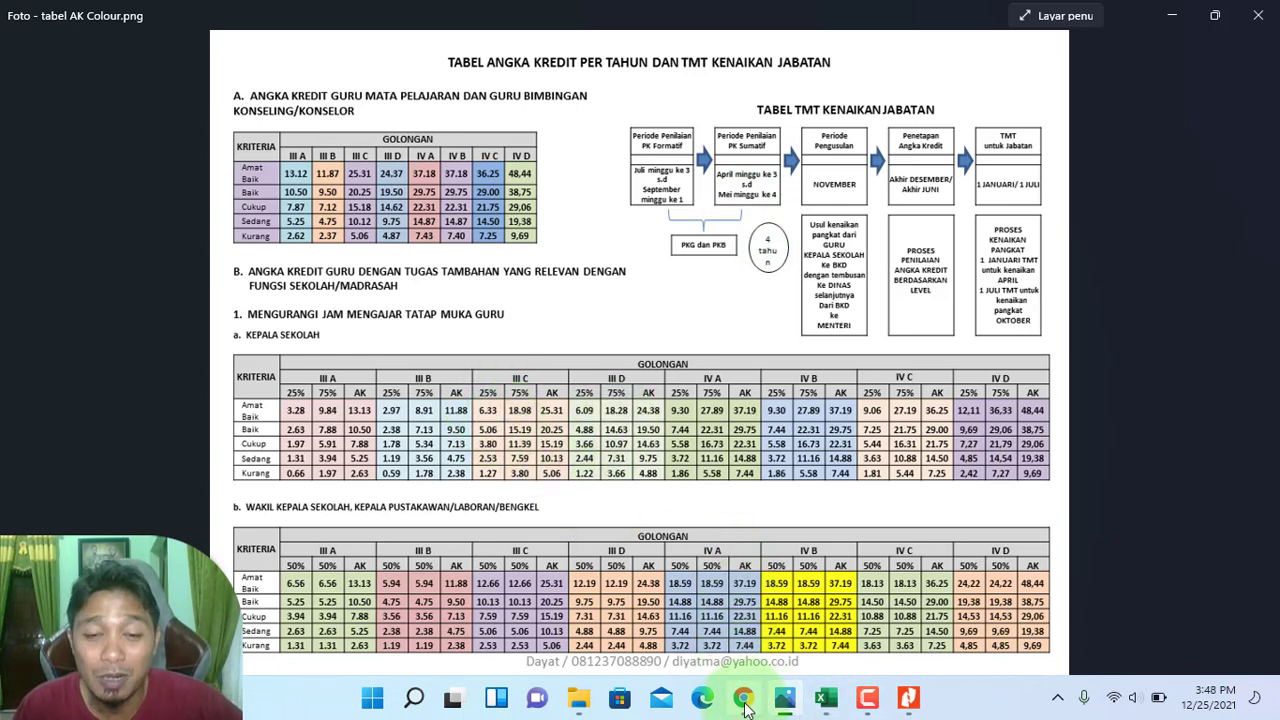
- Return to Chrome, open the first annual activity for verification, and set Kondisi to Normal, Cascade to Direct and Status Kegiatan to Diterima
click(744, 698)
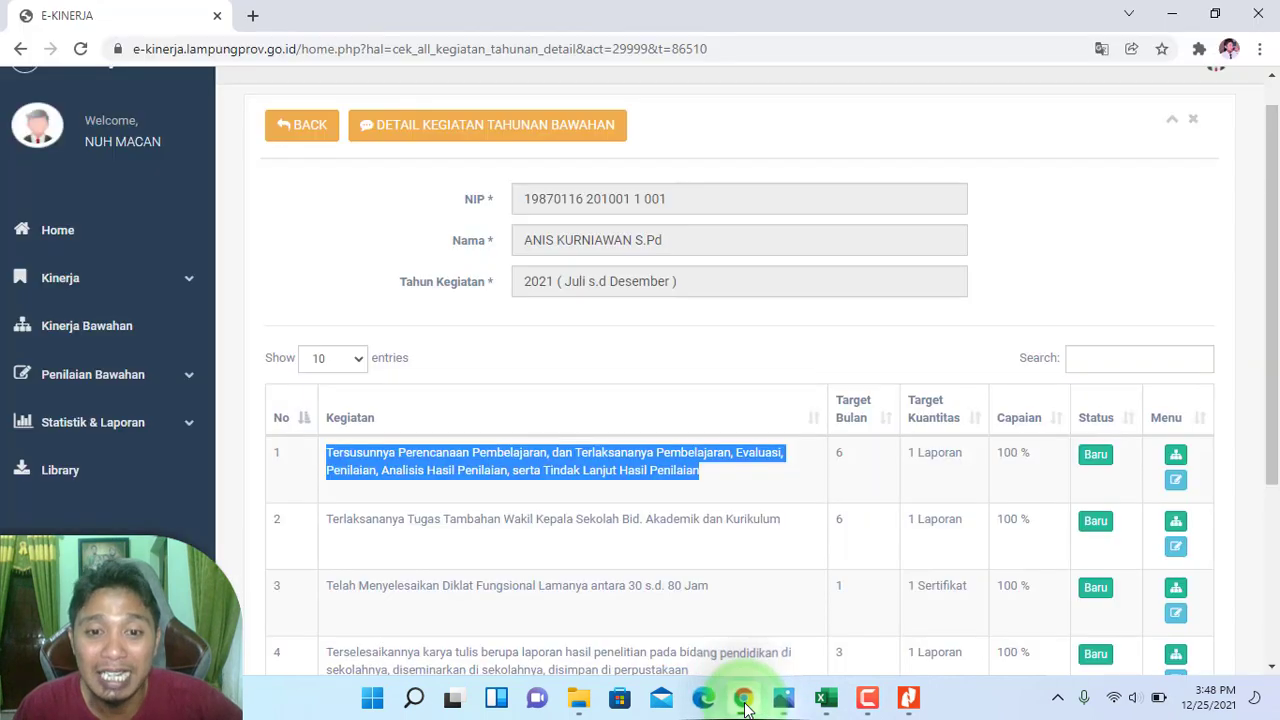
click(1176, 484)
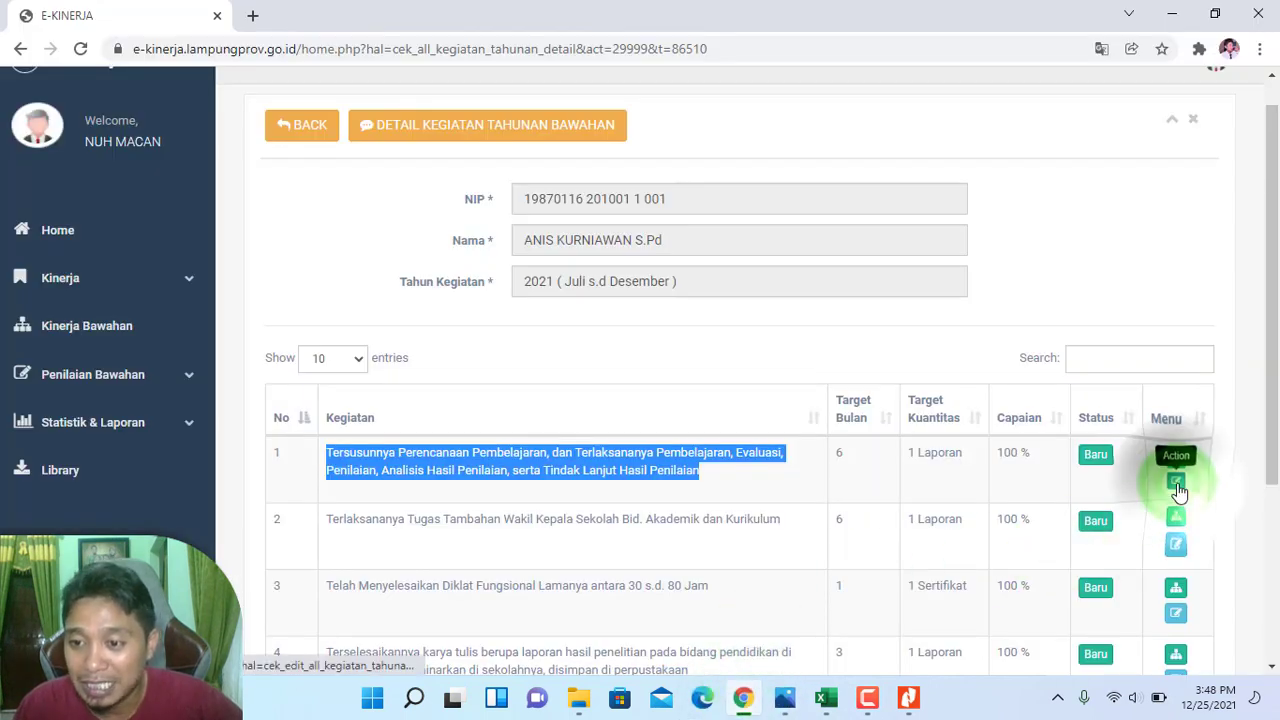
scroll(845, 486, down, 2)
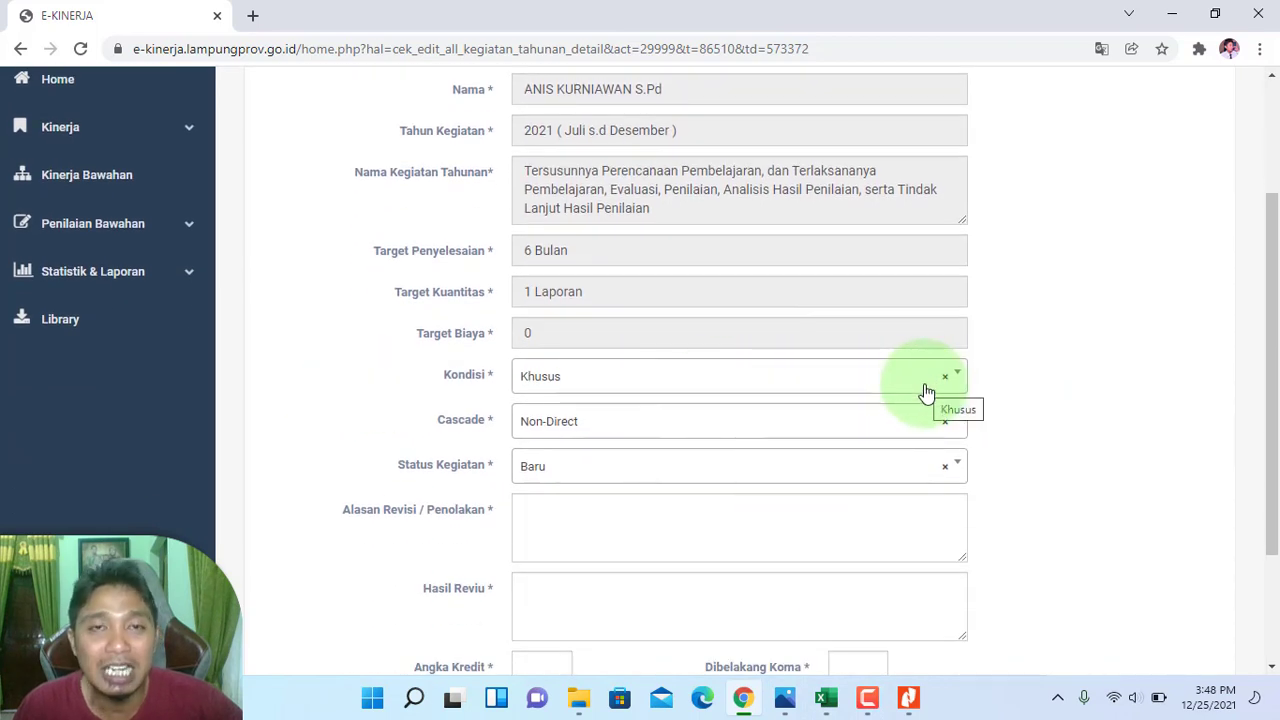
click(921, 390)
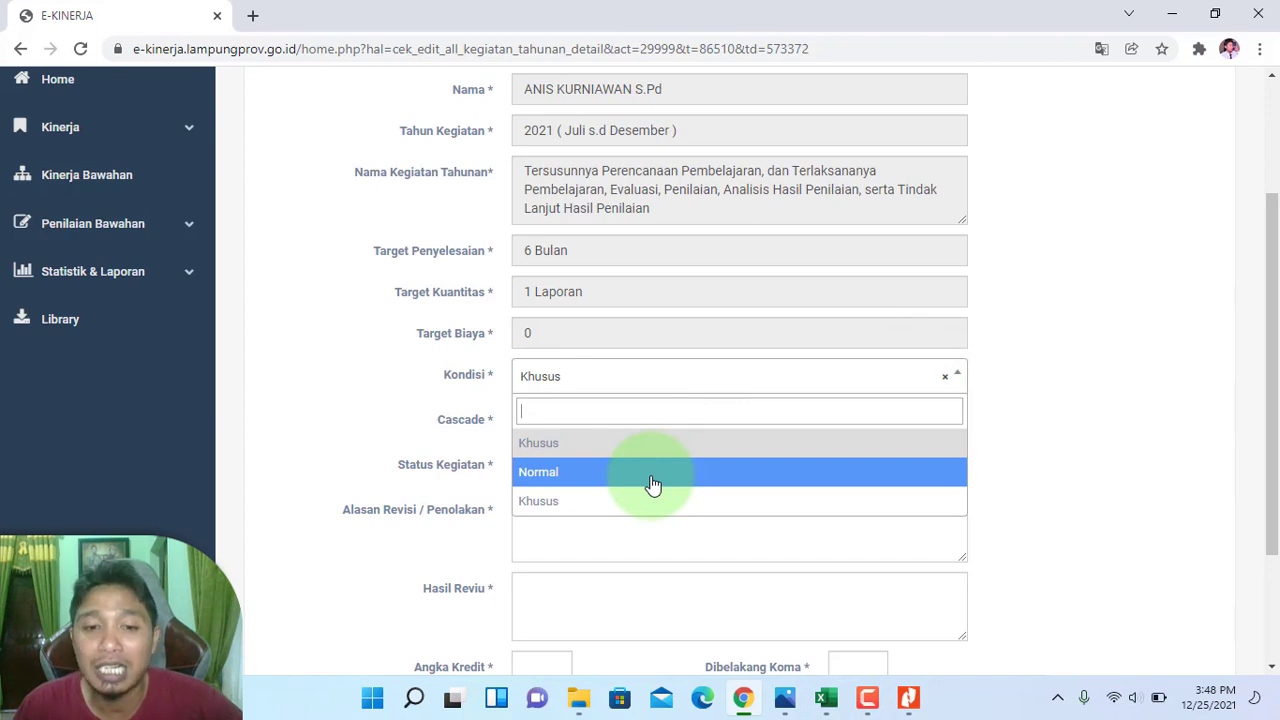
click(606, 484)
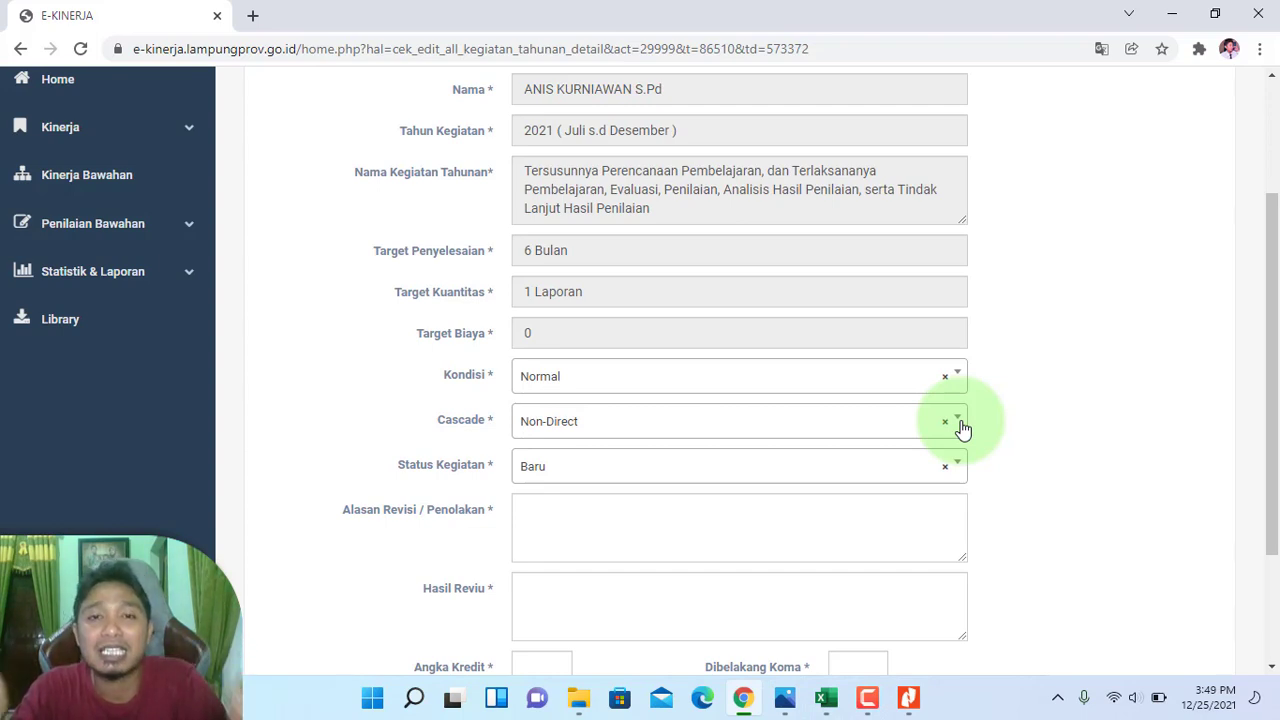
click(962, 428)
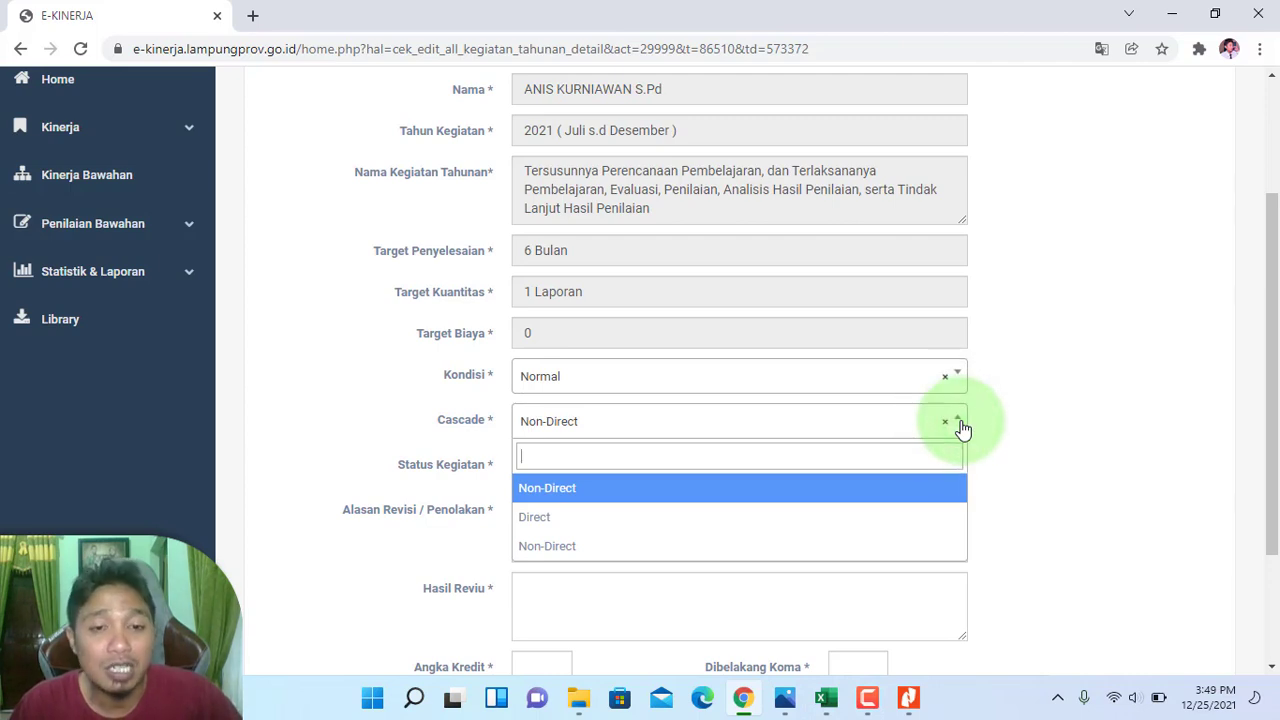
click(648, 525)
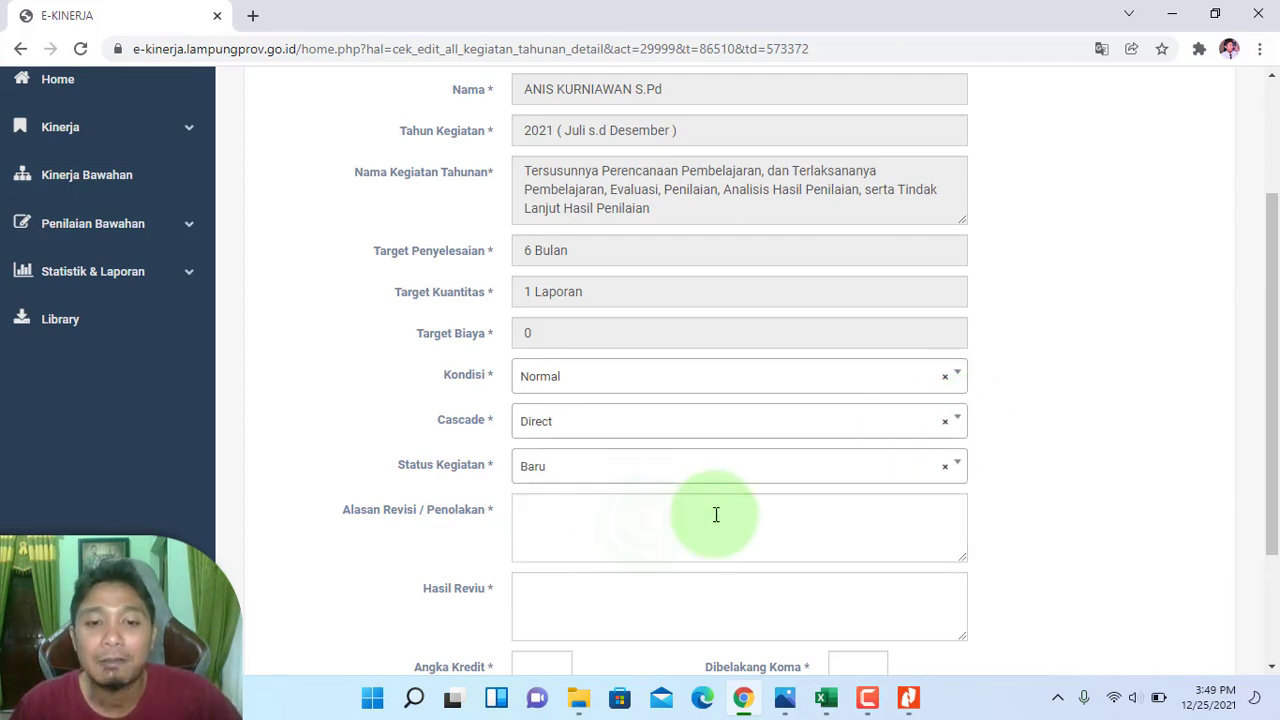
click(882, 470)
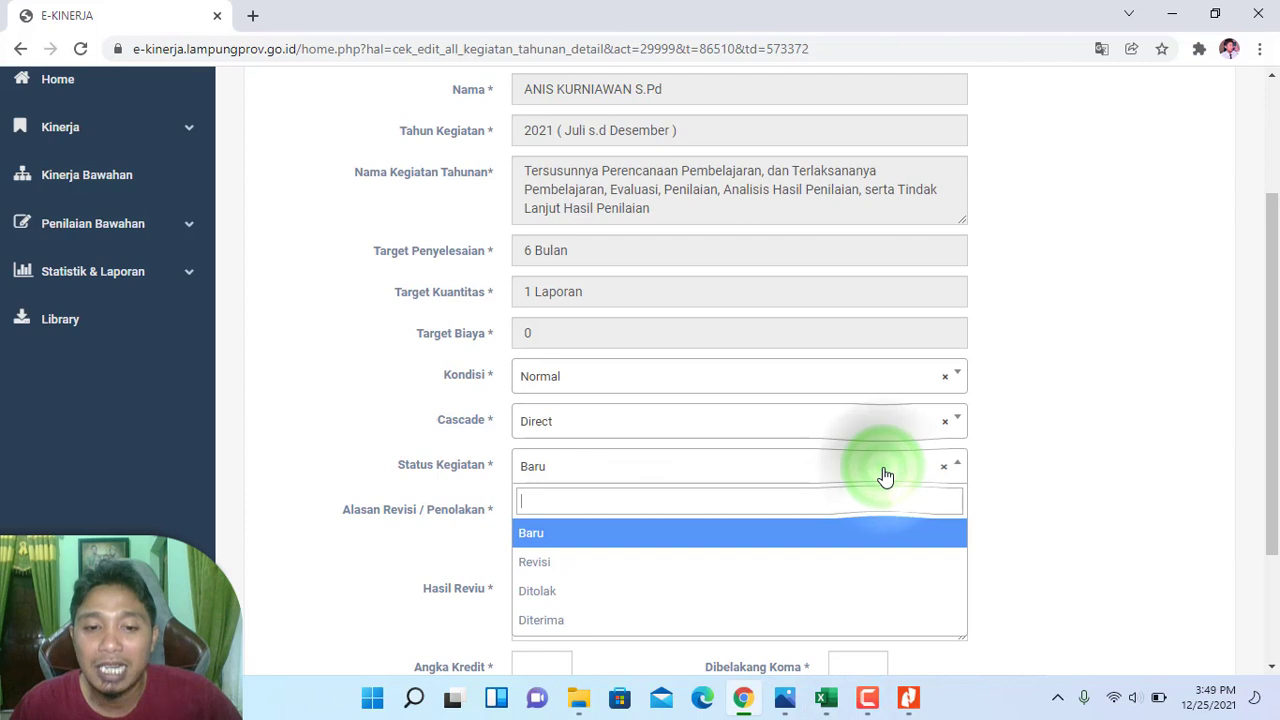
click(566, 620)
- Enter Sangat Baik as Hasil Reviu, 6 as Angka Kredit and 33 as Dibelakang Koma for the first annual activity
scroll(686, 571, down, 2)
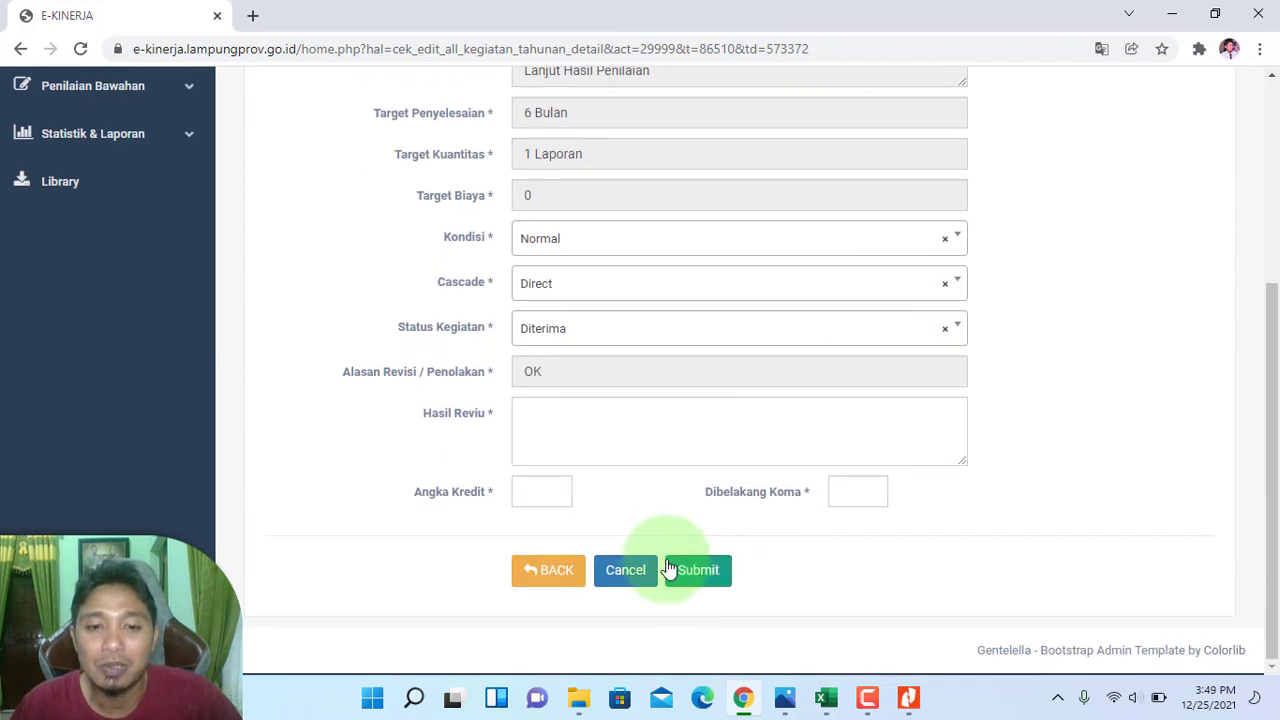
click(531, 422)
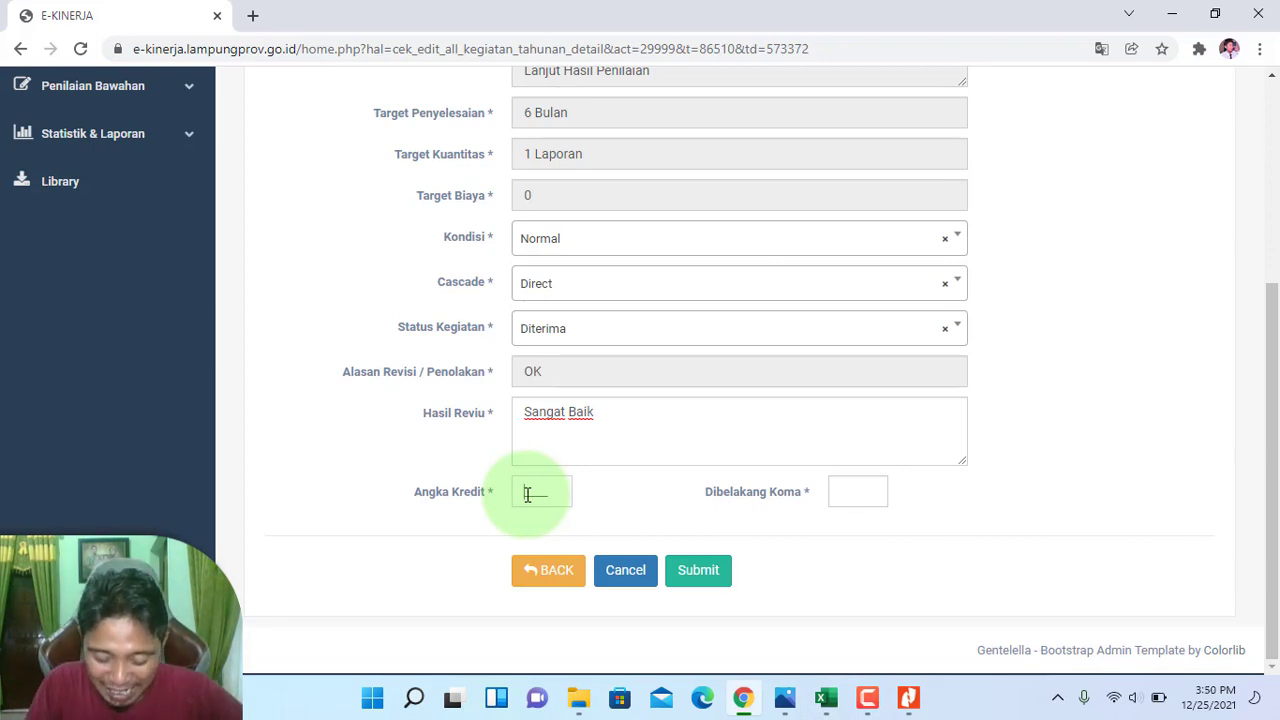
text(6)
click(843, 491)
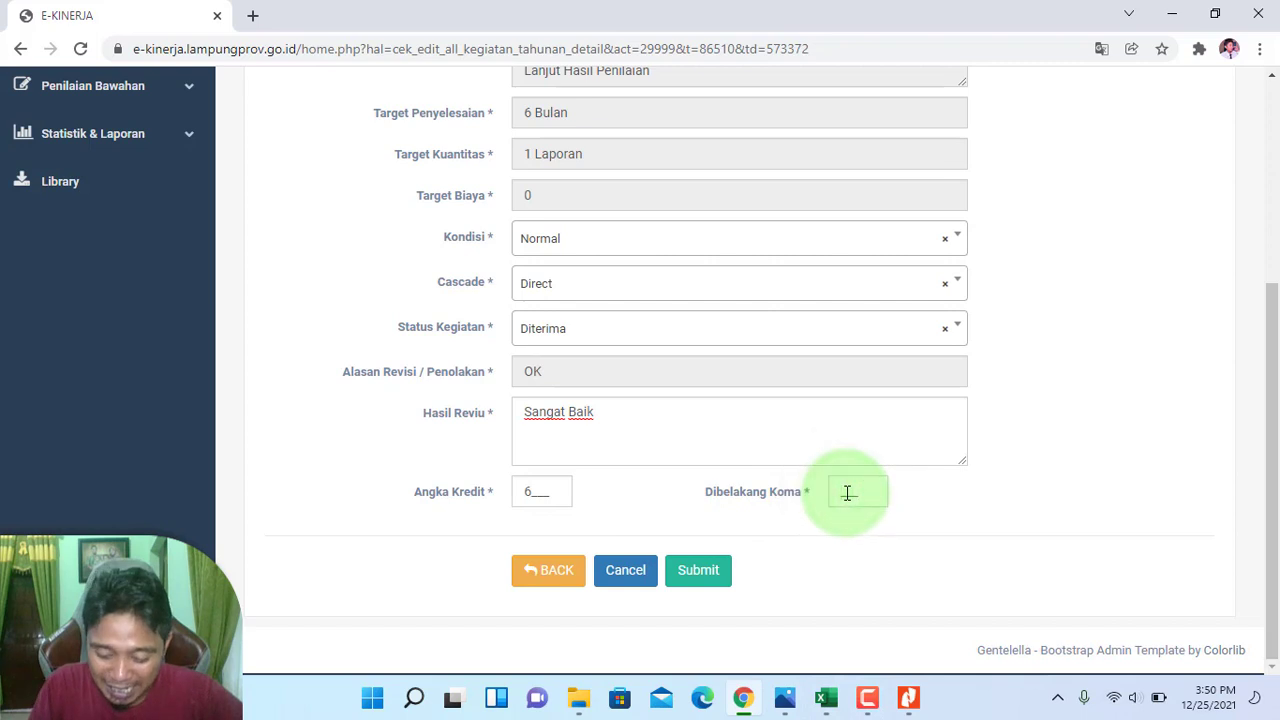
text(35)
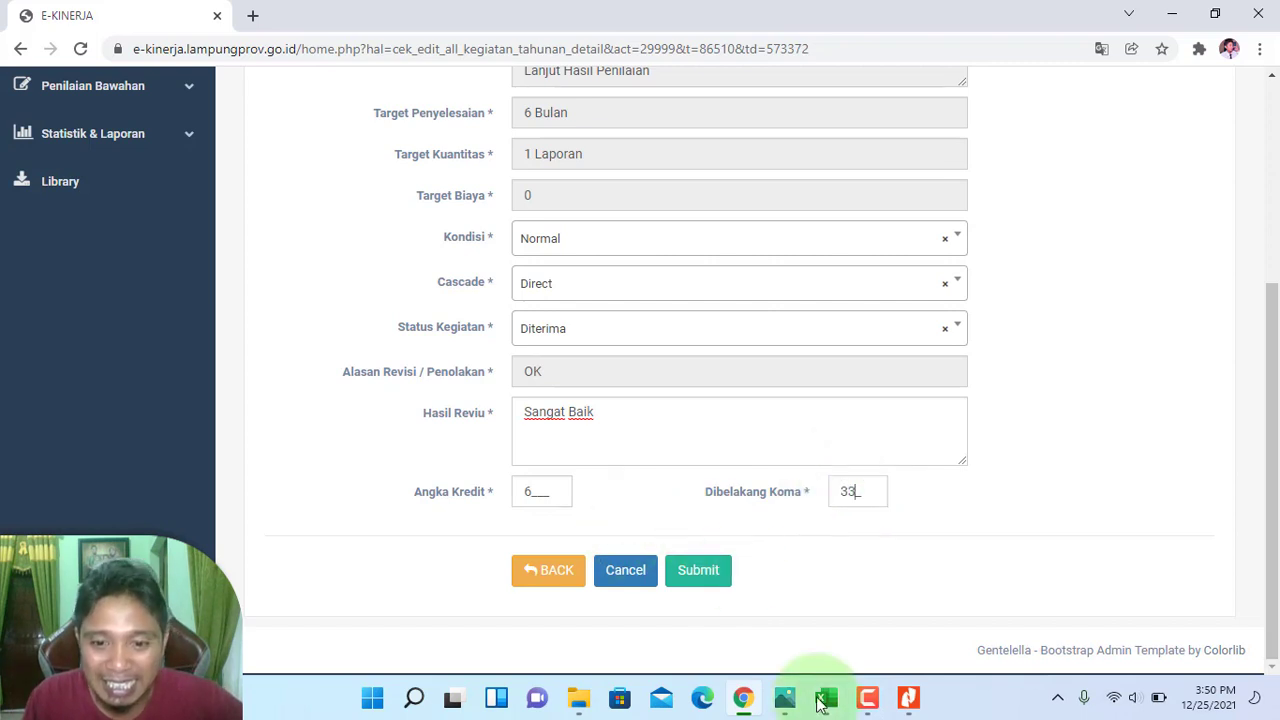
- Check the credit points against tabel AK Colour.png and the Capaian Kinerja PDF, and submit the first annual activity's verification in Chrome
click(783, 705)
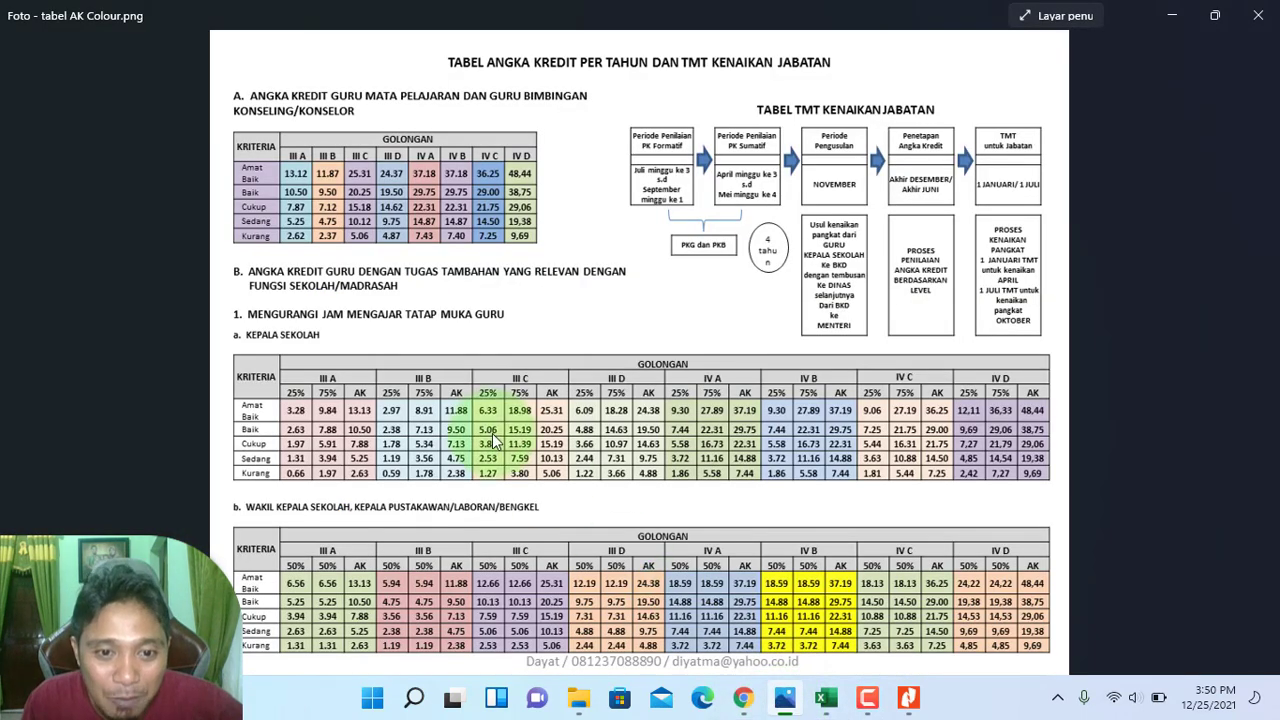
click(915, 705)
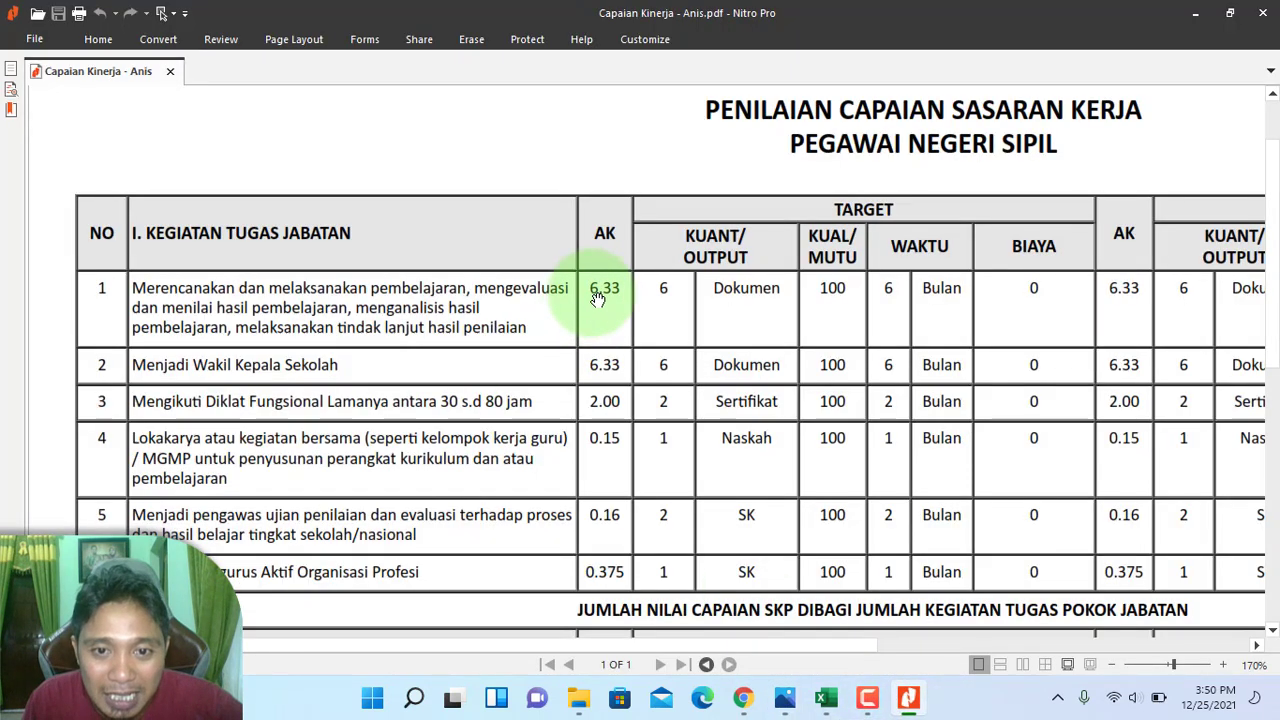
click(742, 697)
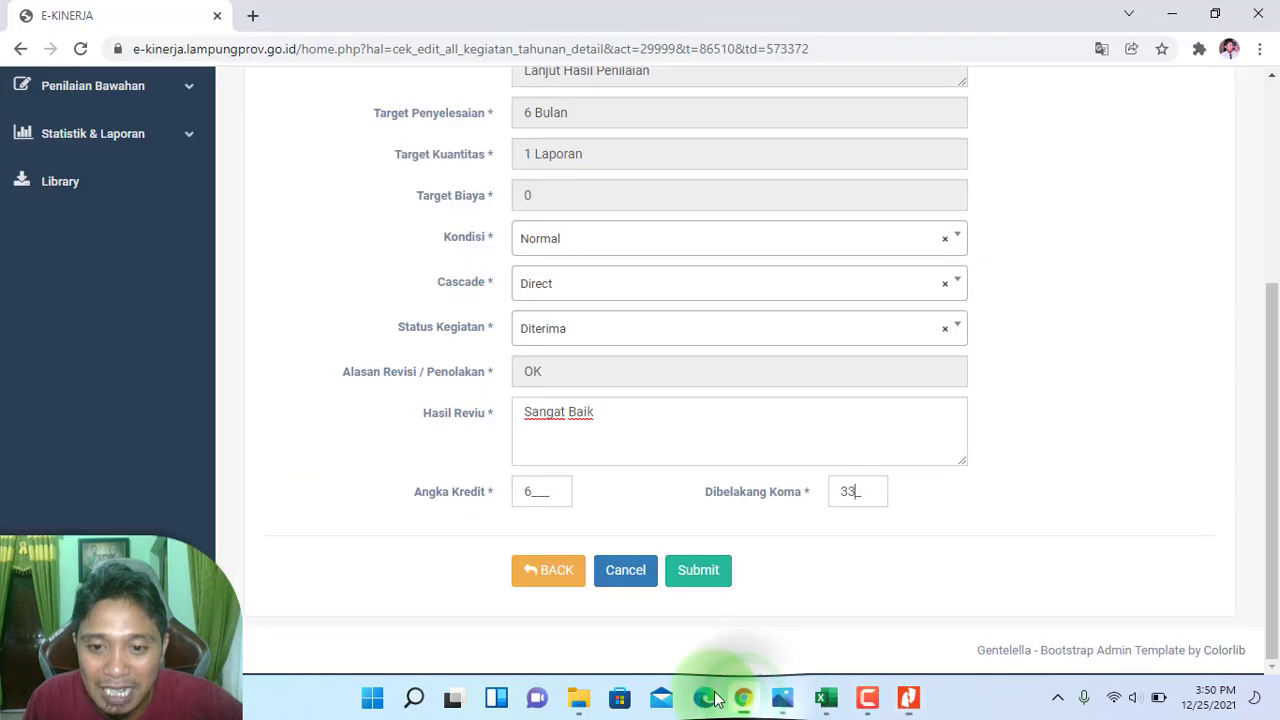
click(697, 578)
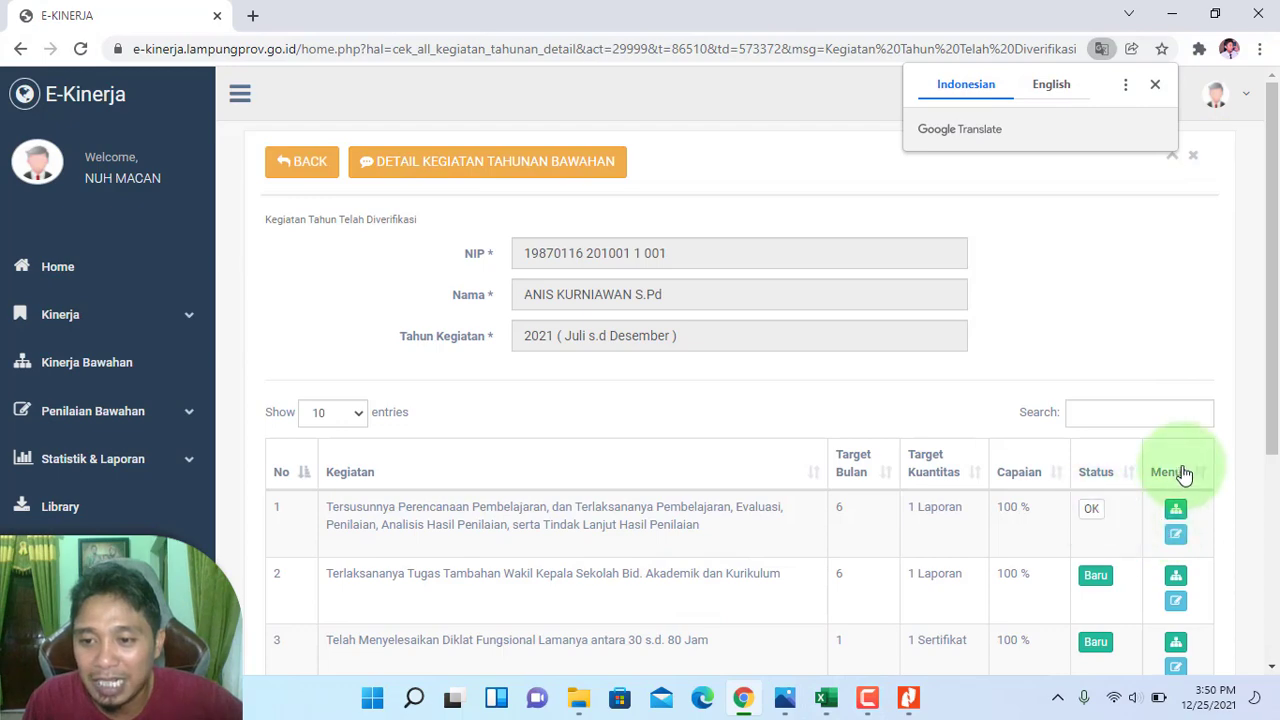
click(1157, 91)
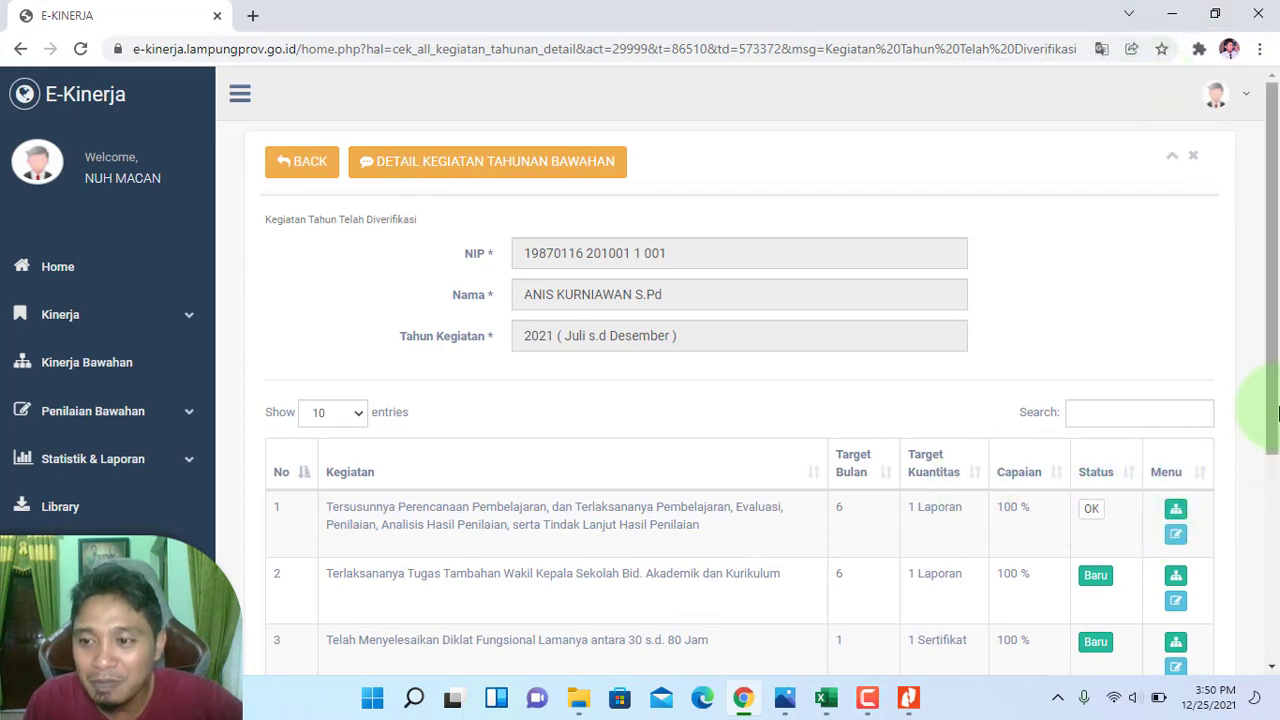
- Open the second annual activity for verification and set Kondisi to Normal, Cascade to Direct and Status Kegiatan to Diterima
drag(1273, 411, 1275, 511)
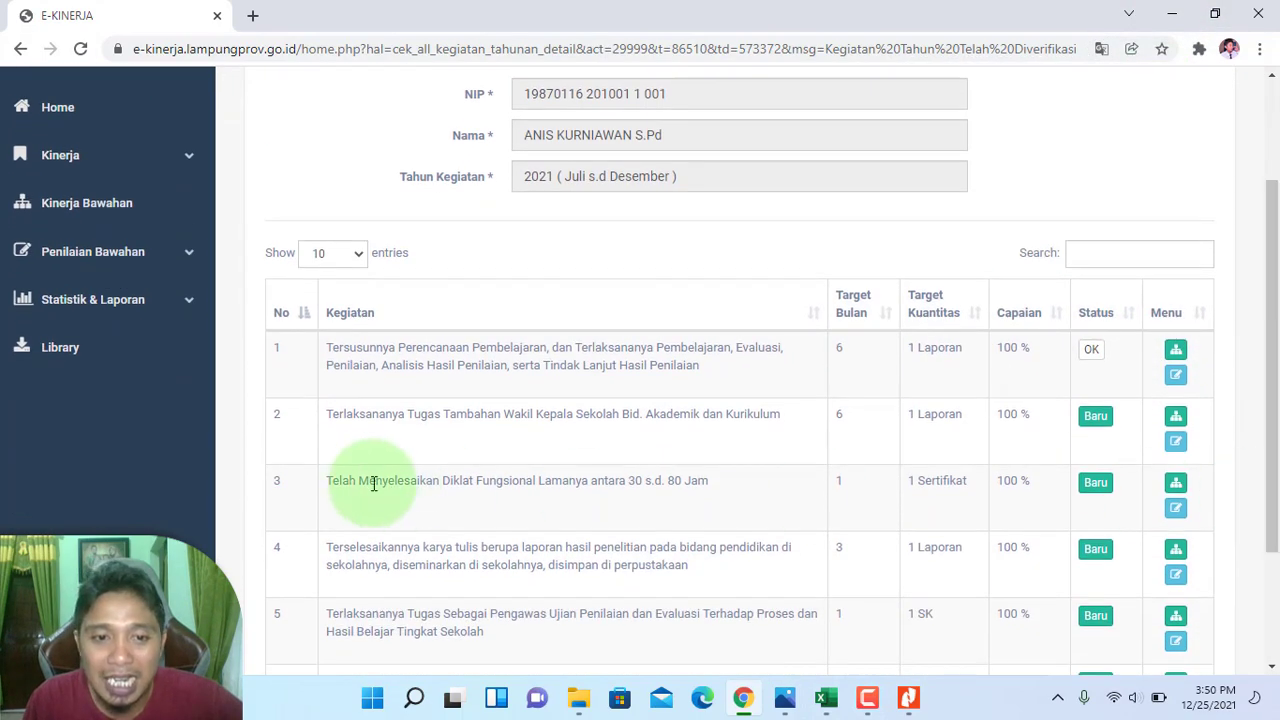
click(1174, 443)
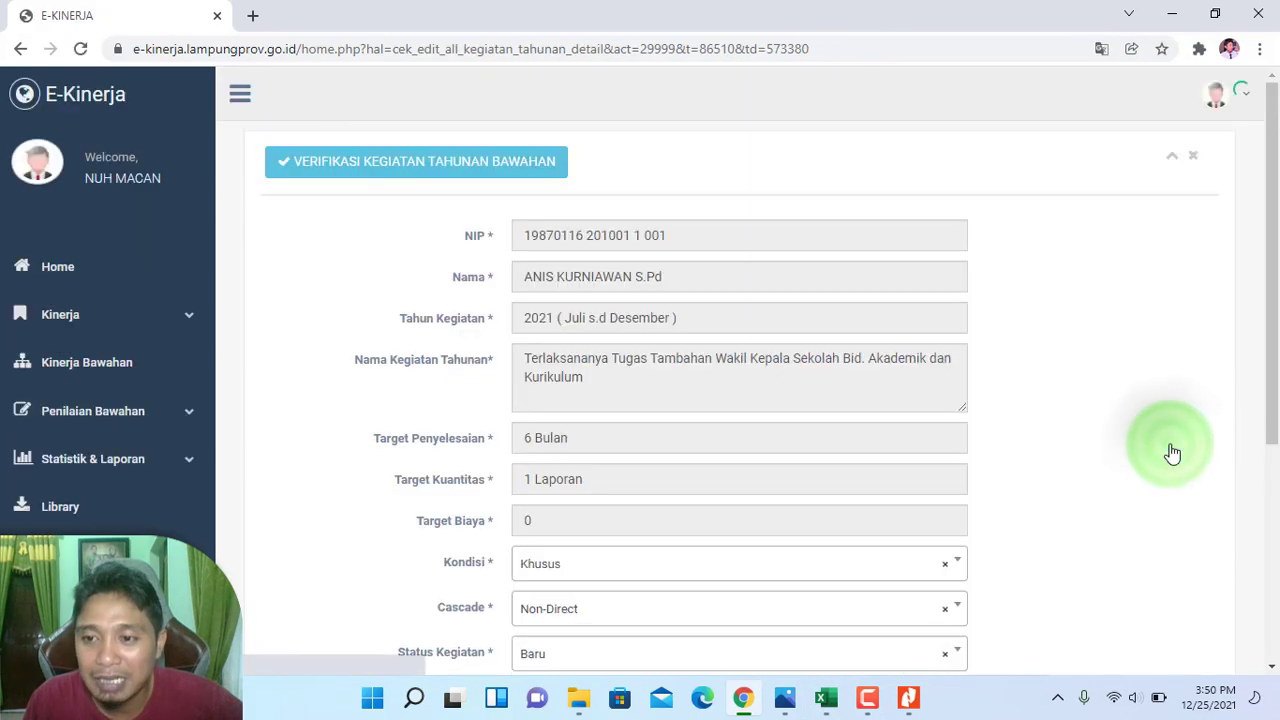
scroll(800, 480, down, 2)
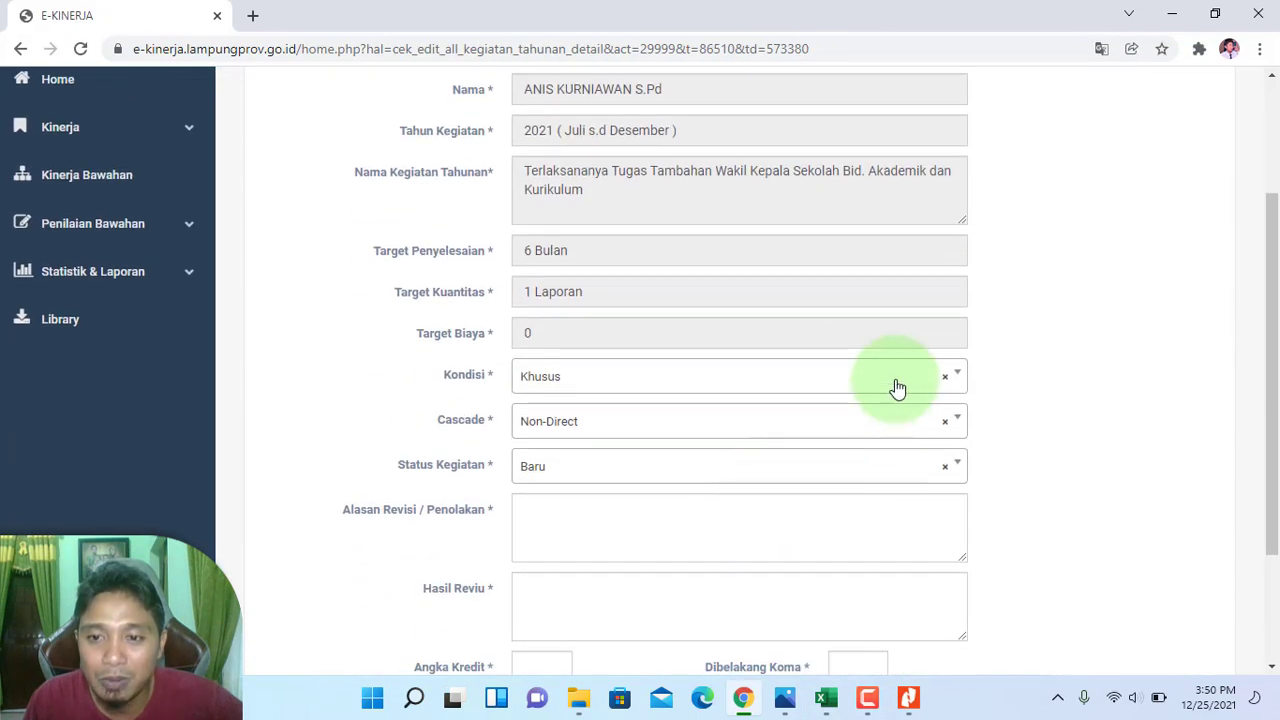
click(894, 386)
click(708, 472)
click(849, 427)
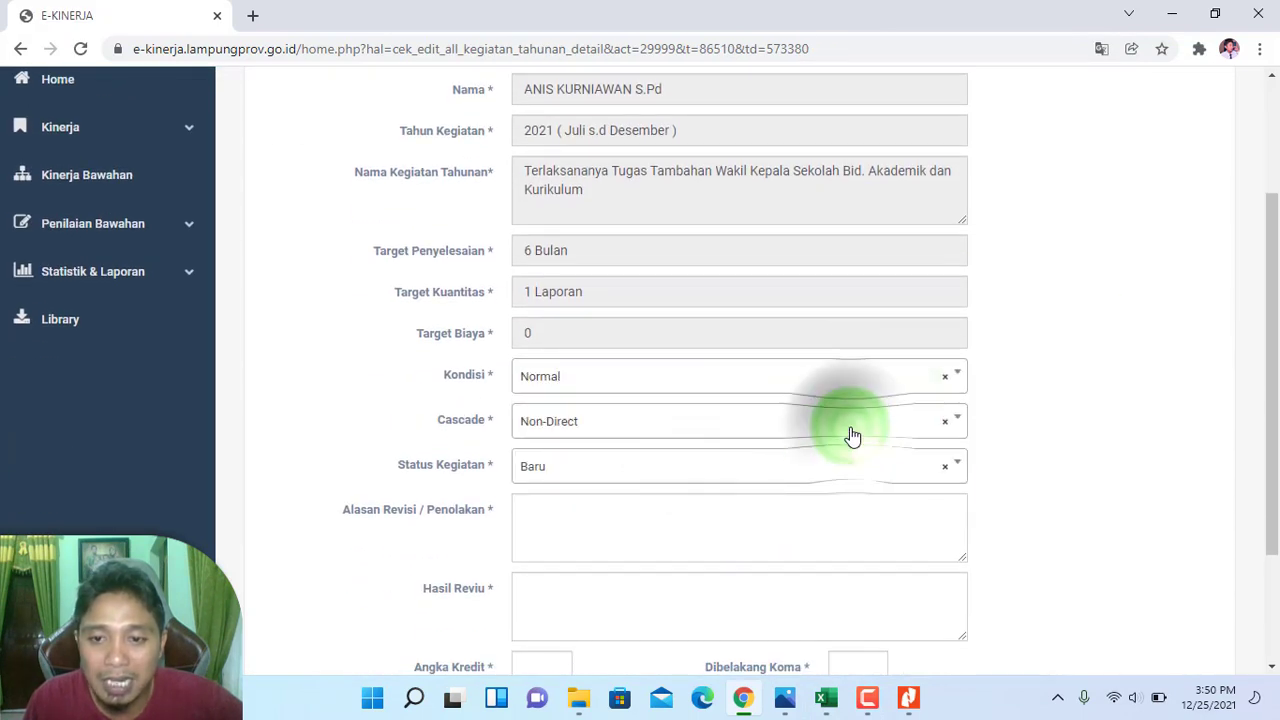
click(625, 520)
click(697, 484)
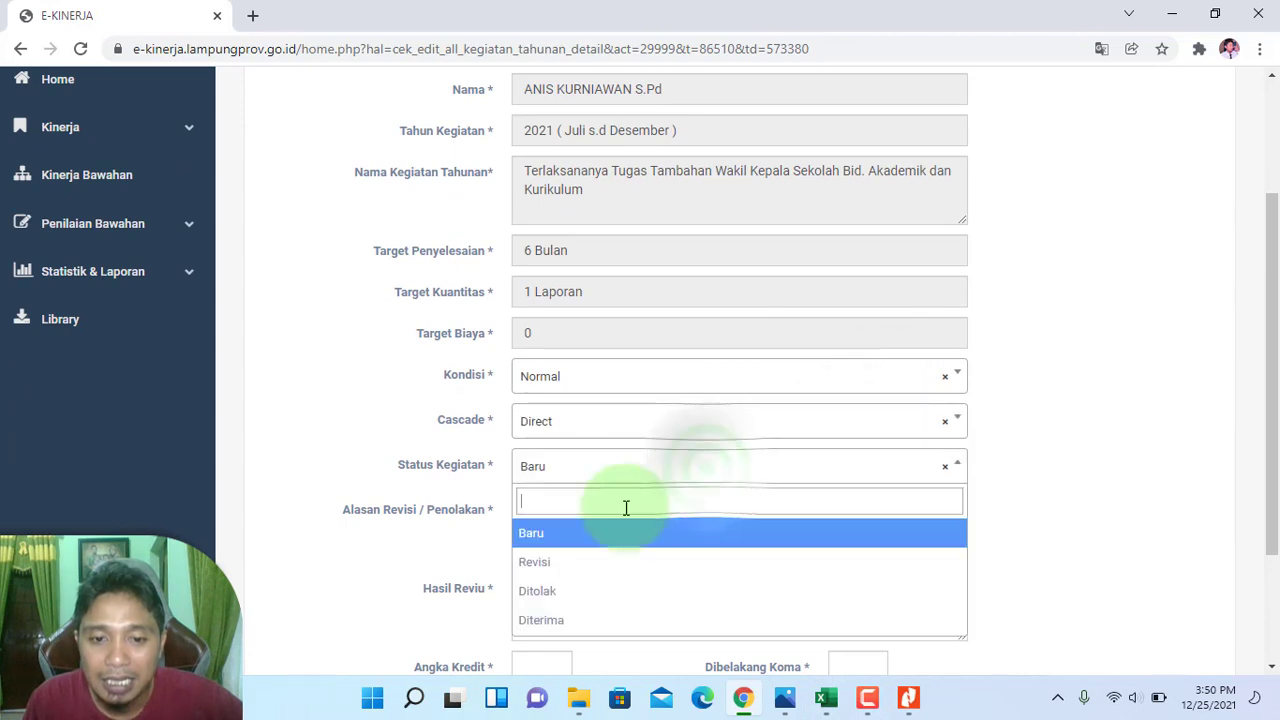
click(560, 620)
- Enter Sangat Baik as Hasil Reviu, 6 as Angka Kredit and 33 as Dibelakang Koma, and submit the second annual activity's verification
click(603, 574)
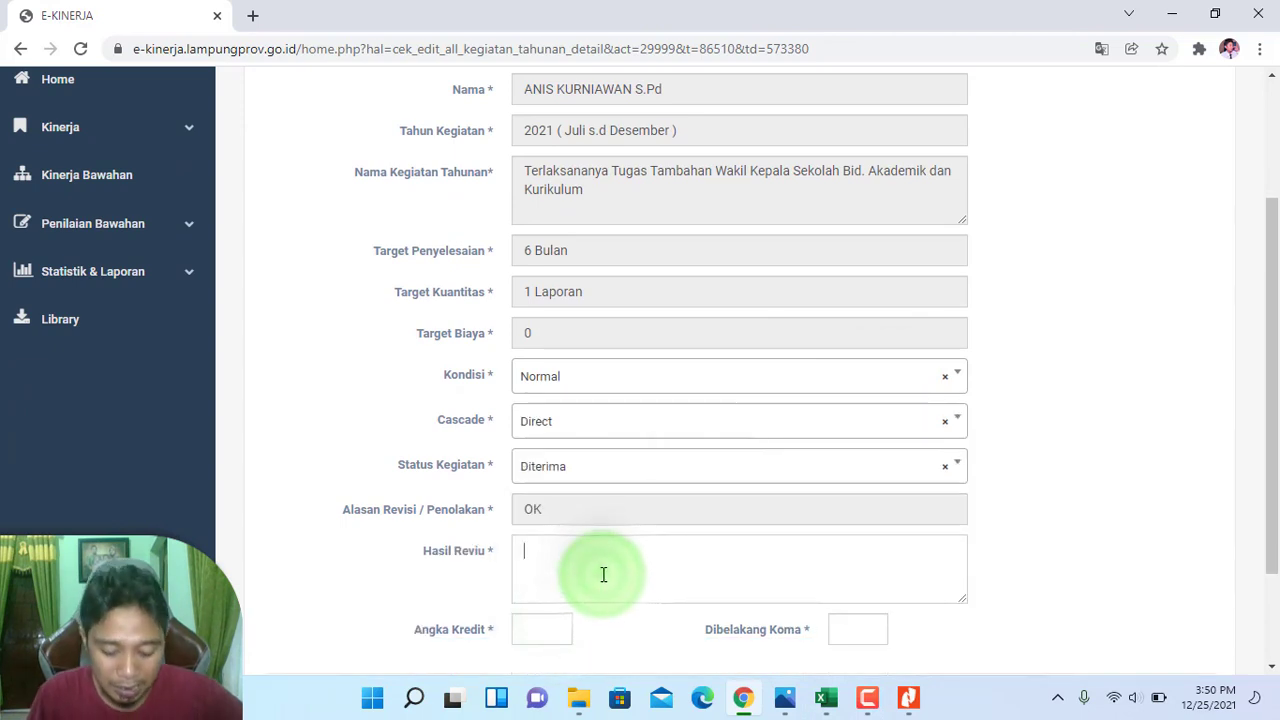
text(Sangat Baik)
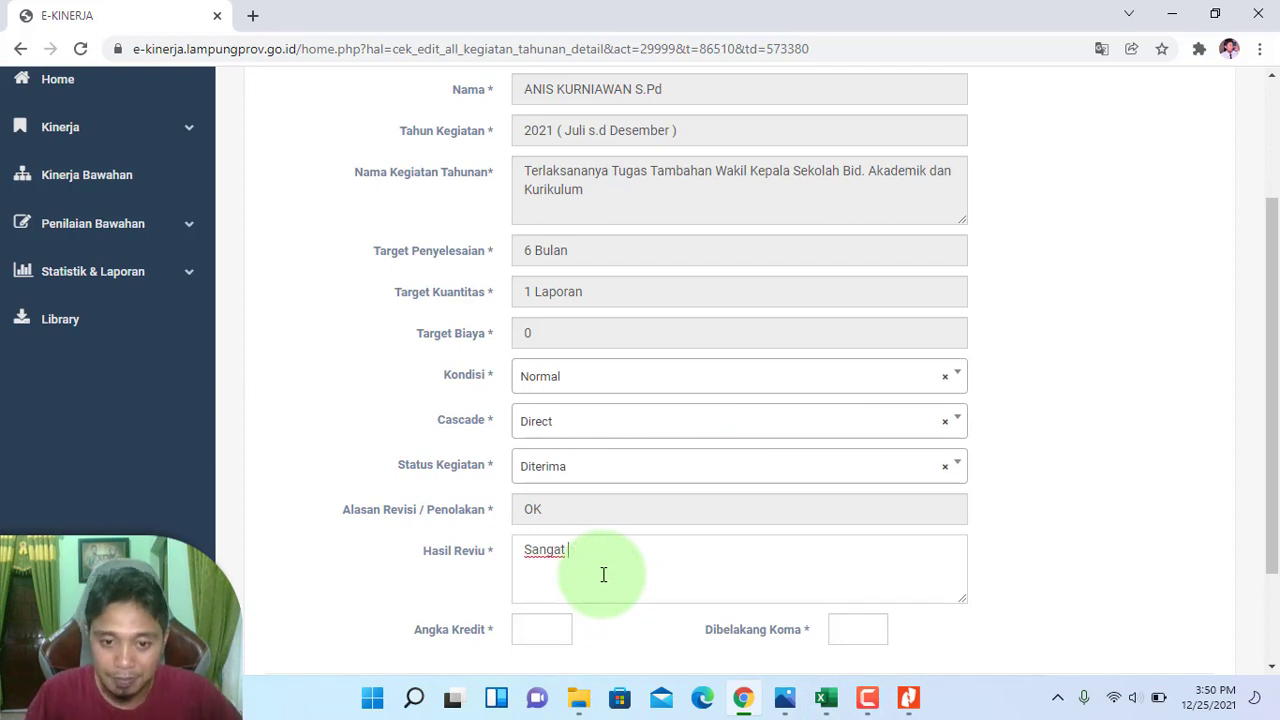
click(535, 632)
text(6)
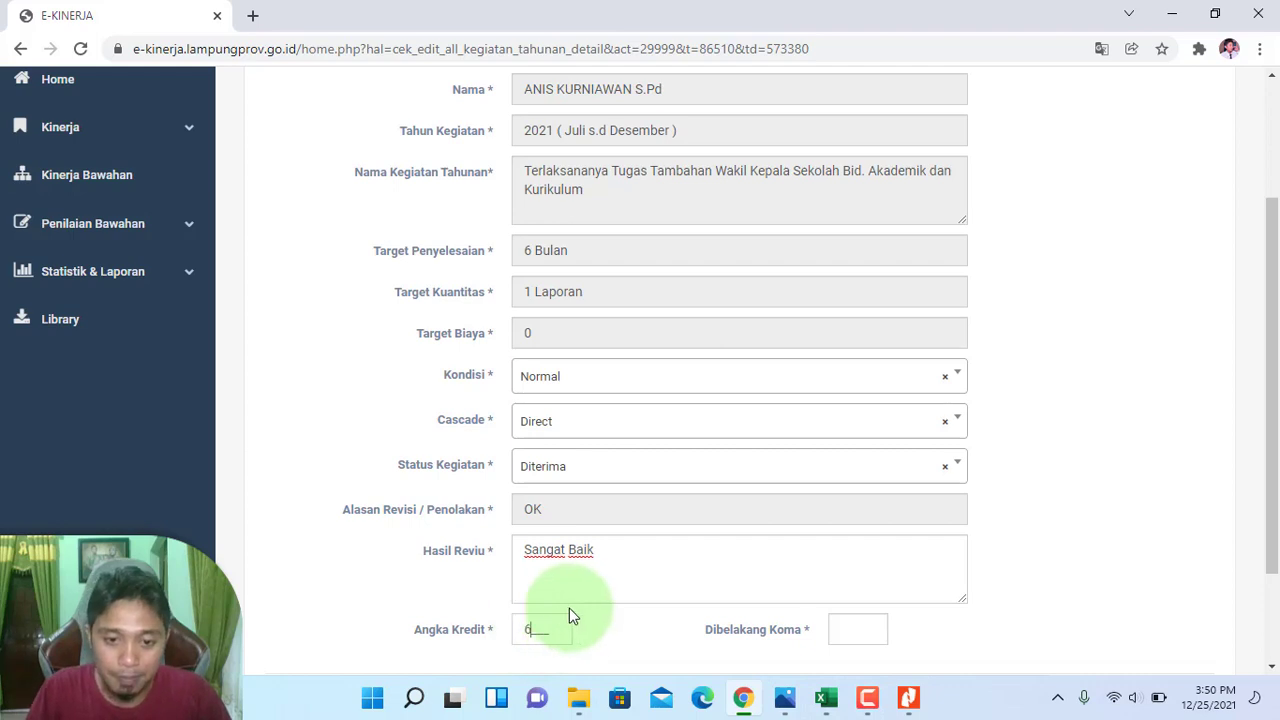
click(849, 629)
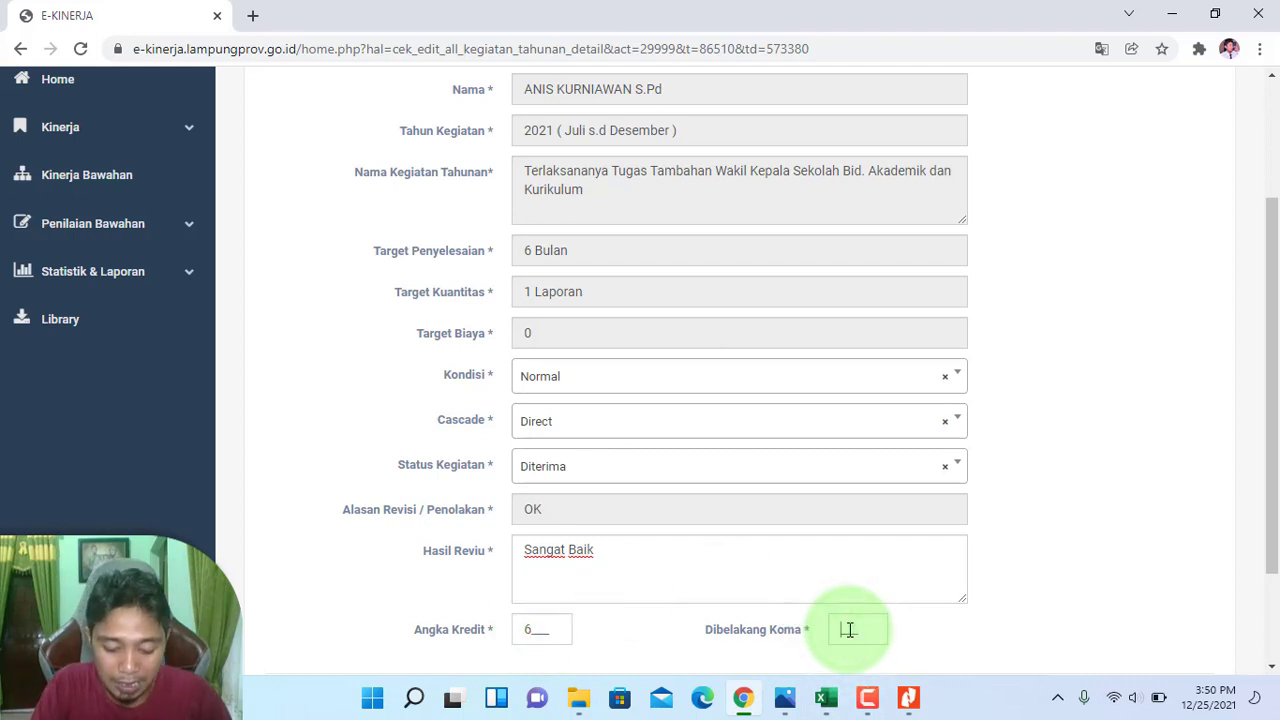
text(33)
scroll(1080, 600, down, 2)
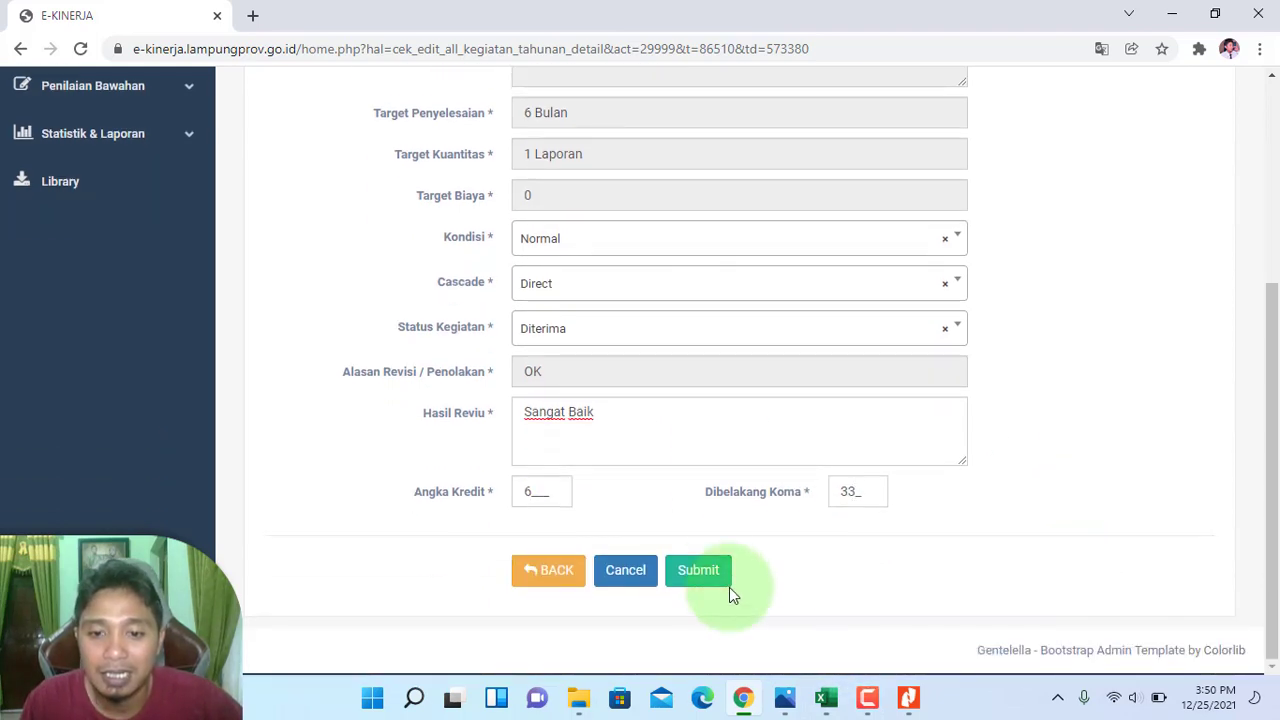
click(716, 578)
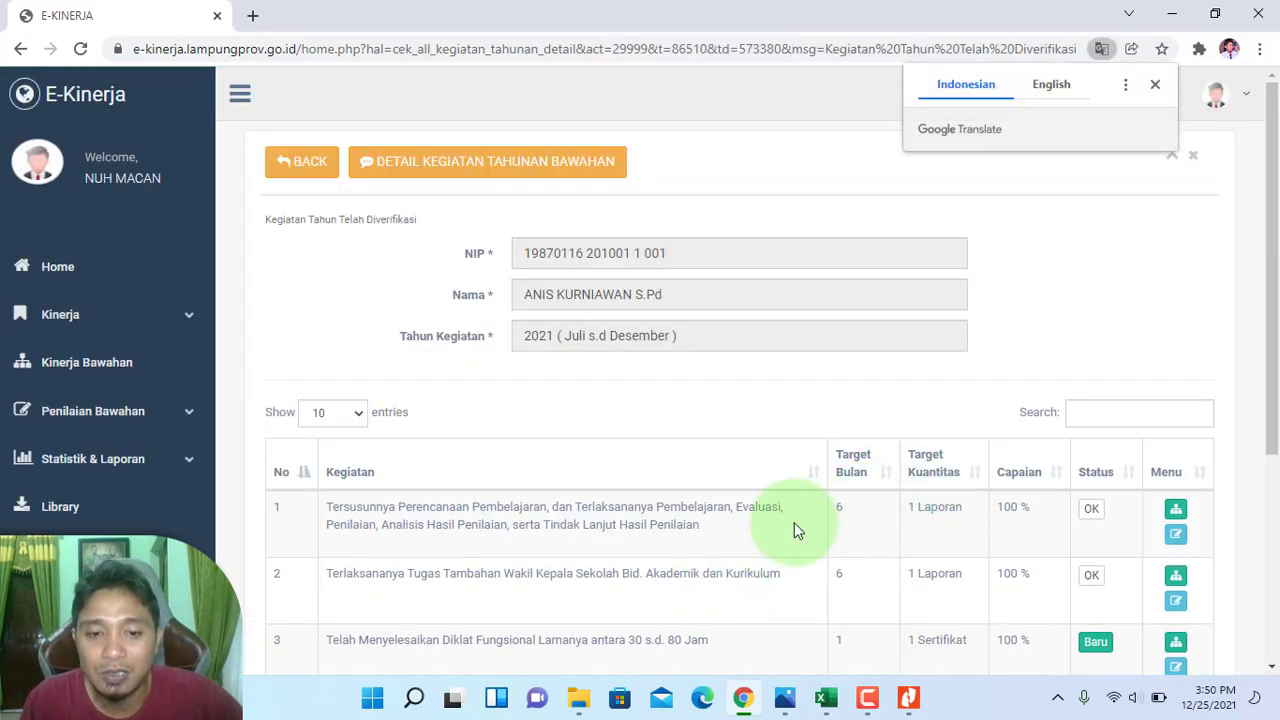
click(1155, 84)
- Switch to the DUPAK sheet in Excel and locate the Mengikuti diklat fungsional rows under Pengembangan Keprofesian Berkelanjutan
drag(1268, 329, 1257, 486)
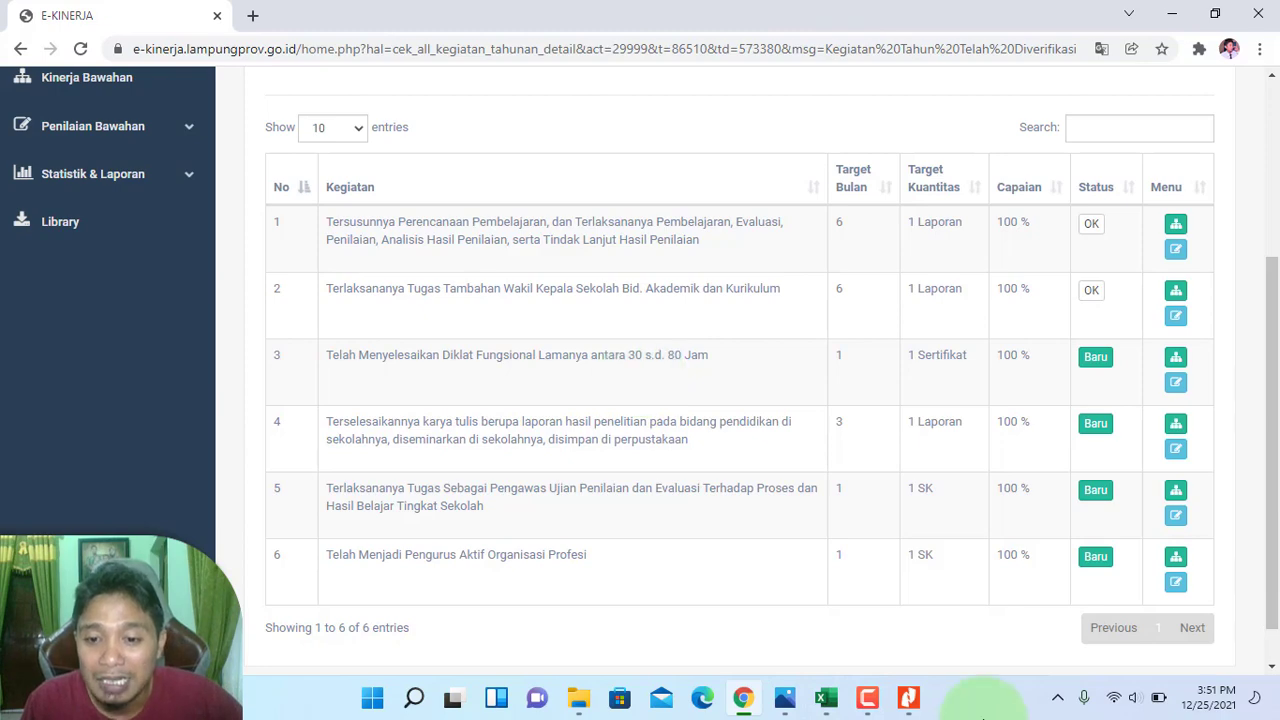
click(826, 697)
click(778, 646)
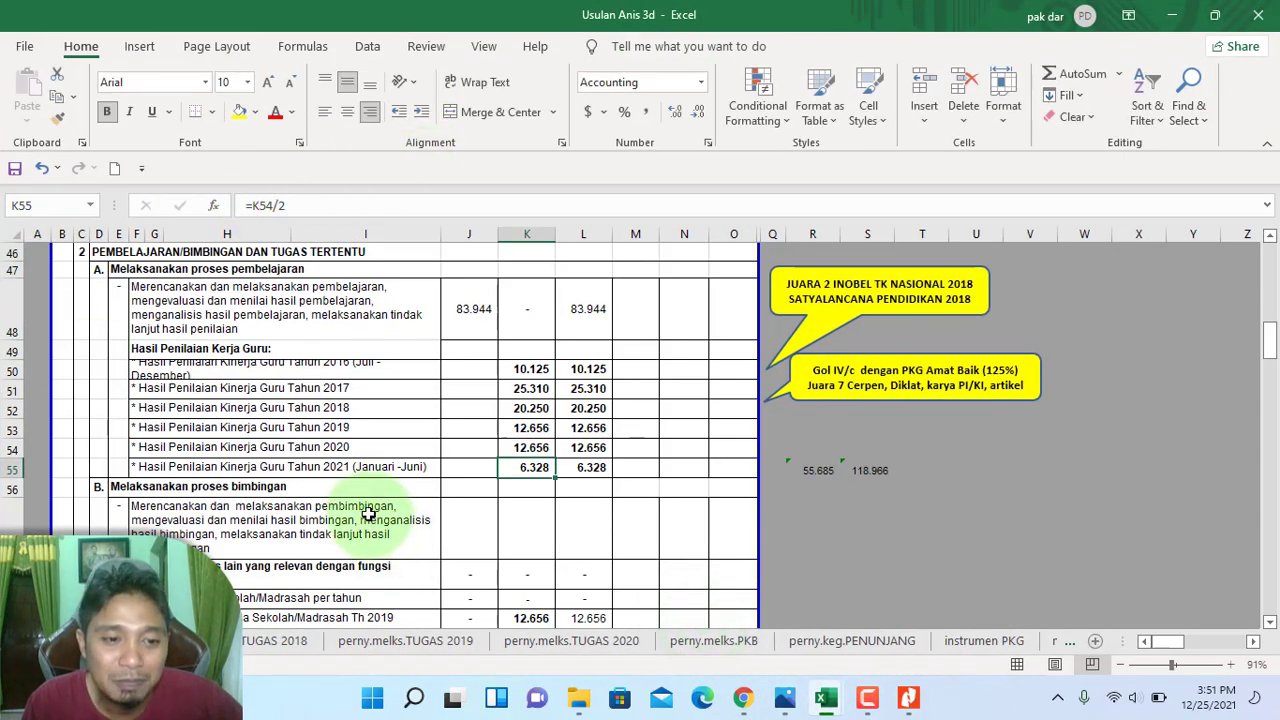
scroll(600, 450, down, 5)
drag(1270, 366, 1270, 387)
scroll(496, 429, up, 3)
scroll(496, 429, up, 4)
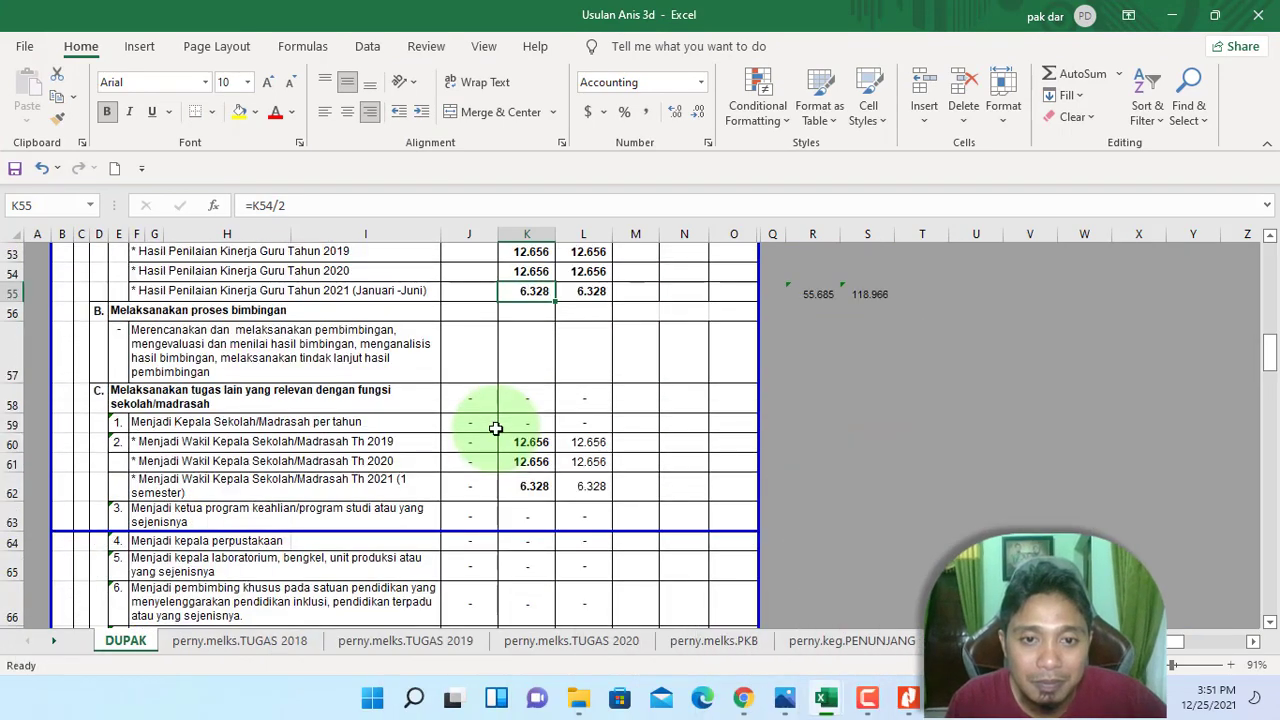
scroll(496, 429, down, 3)
scroll(496, 429, down, 4)
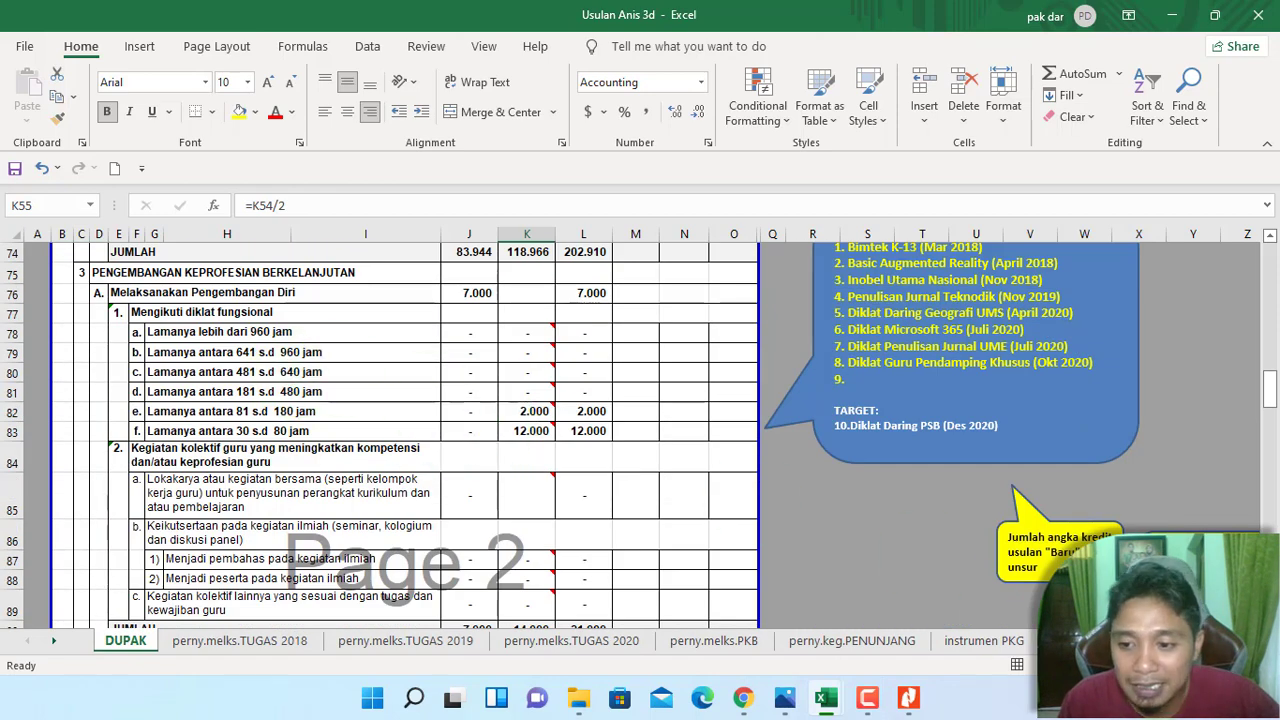
scroll(631, 428, up, 1)
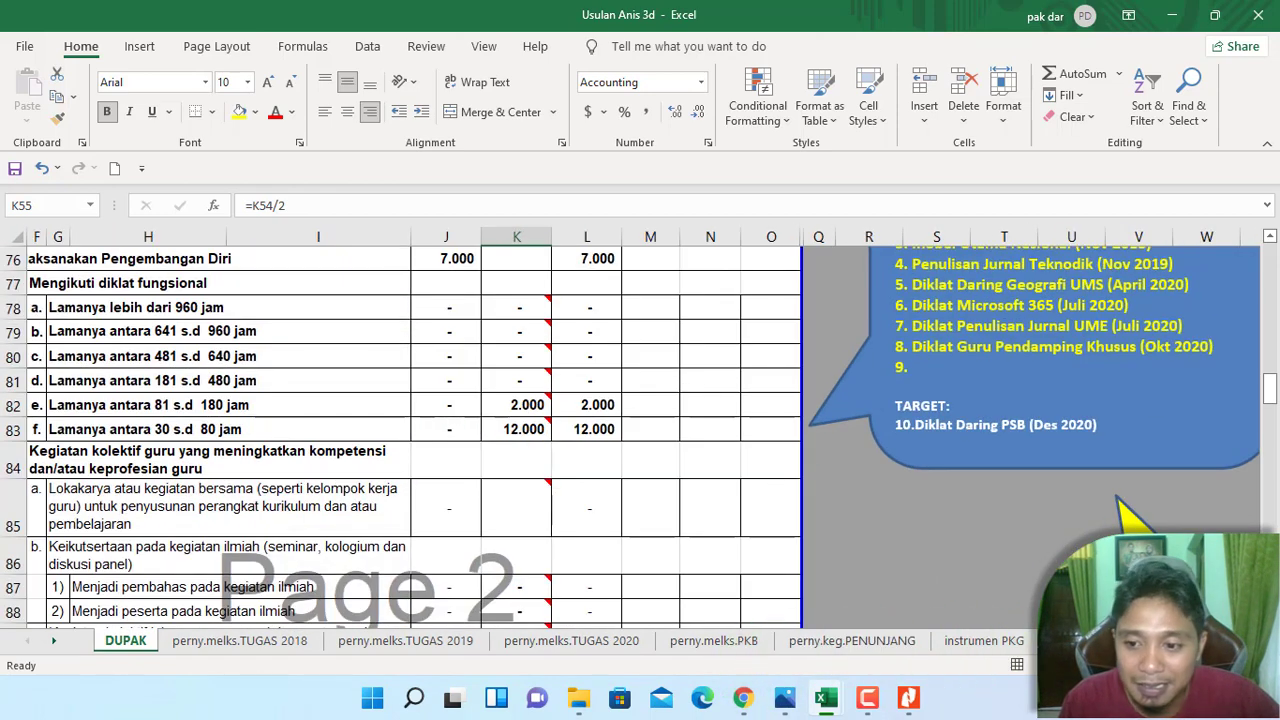
scroll(1120, 510, up, 1)
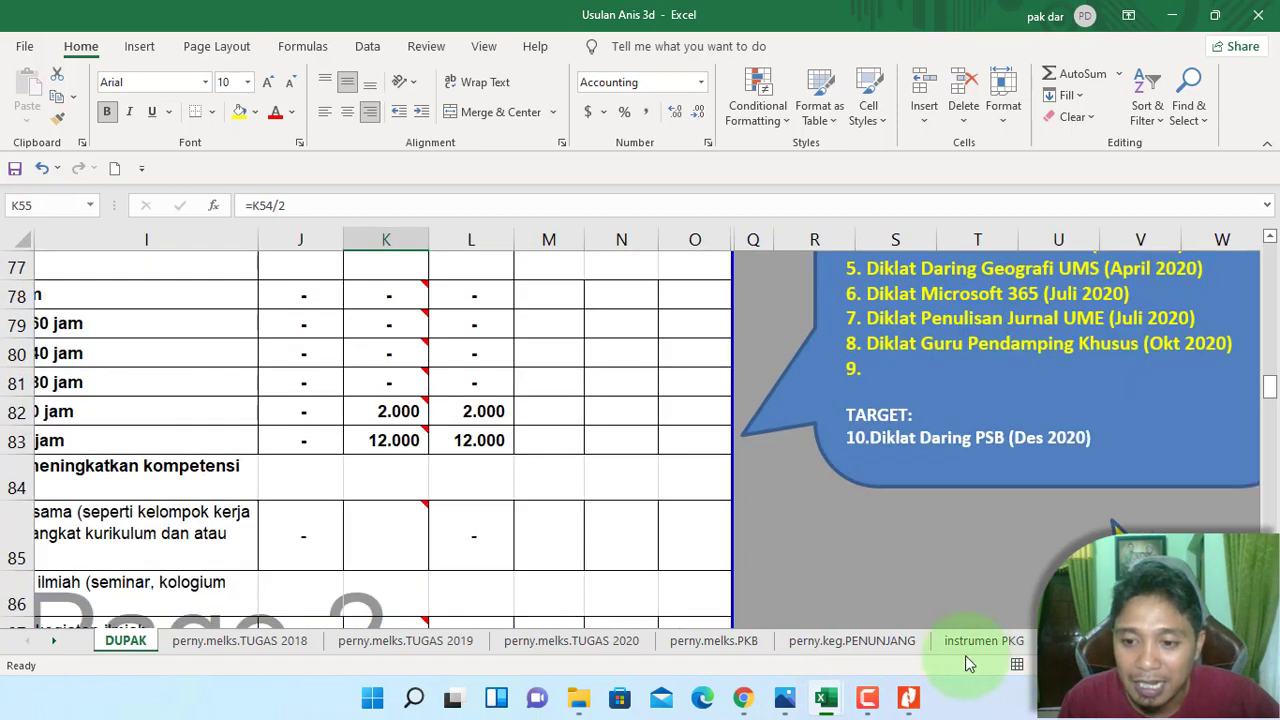
scroll(1114, 523, left, 5)
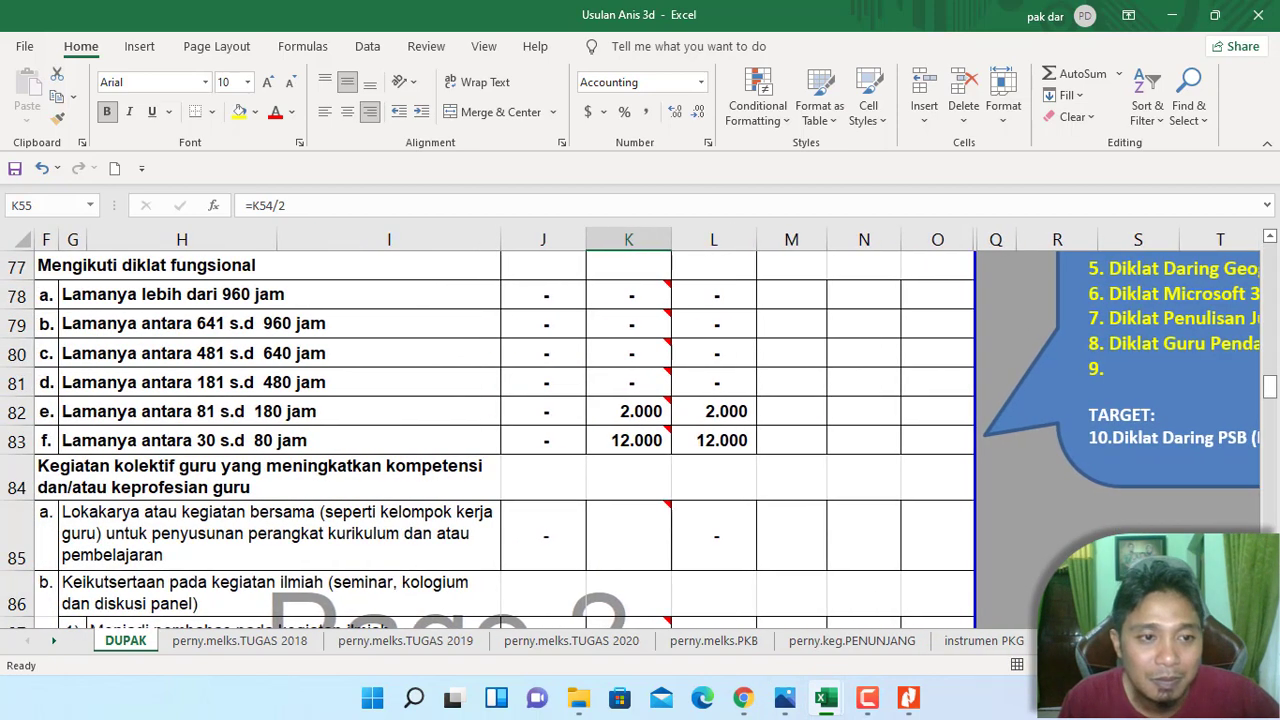
- Examine the training duration categories and read the credit-point comments on cells K78 to K83 of the DUPAK sheet
click(263, 292)
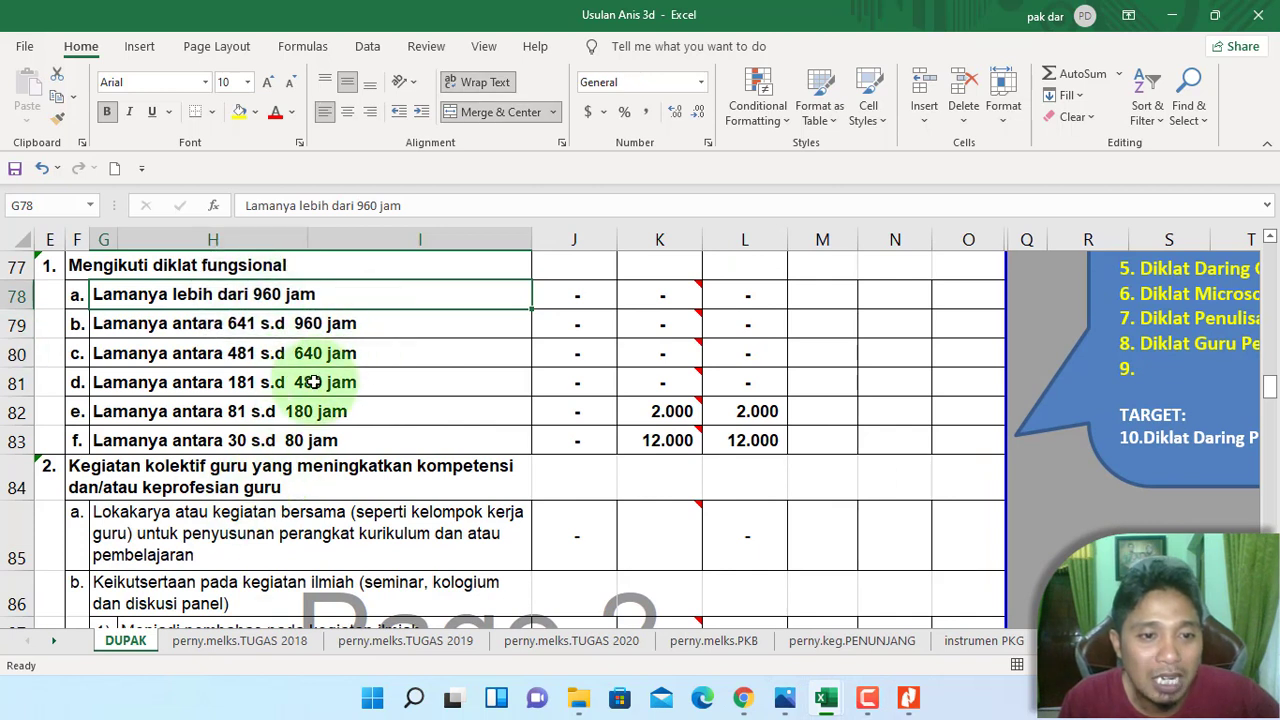
click(257, 382)
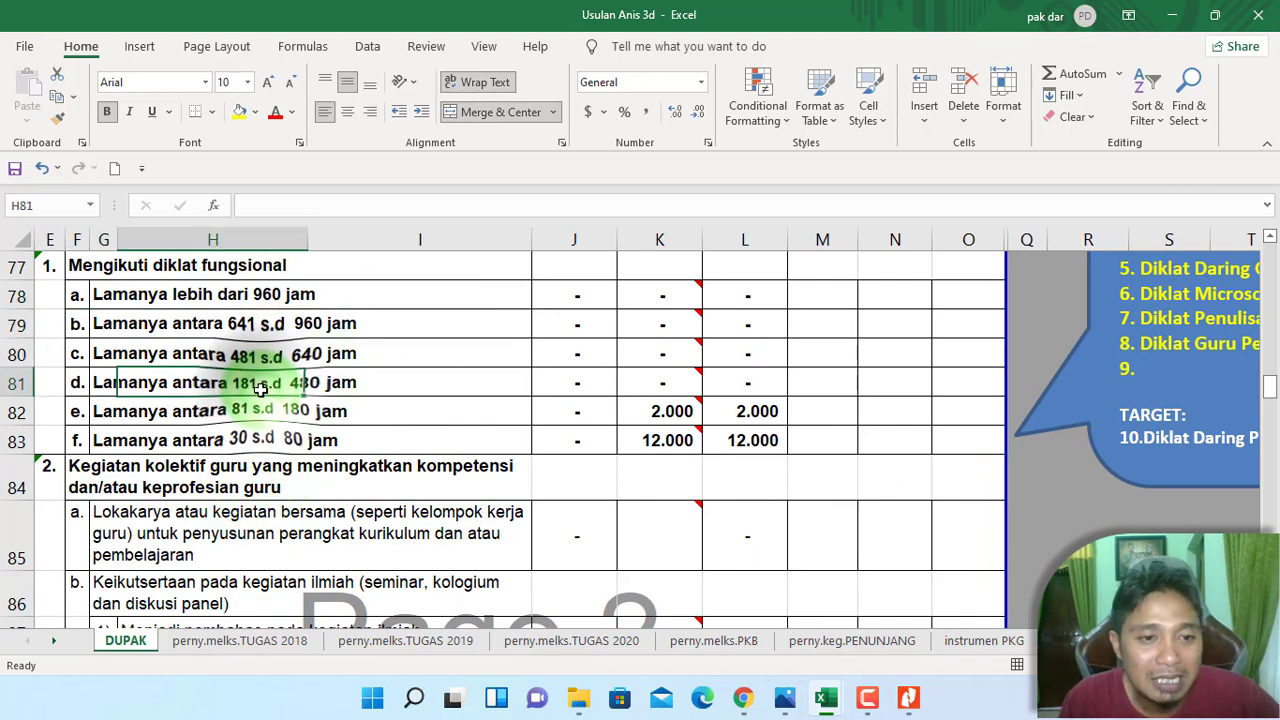
click(100, 382)
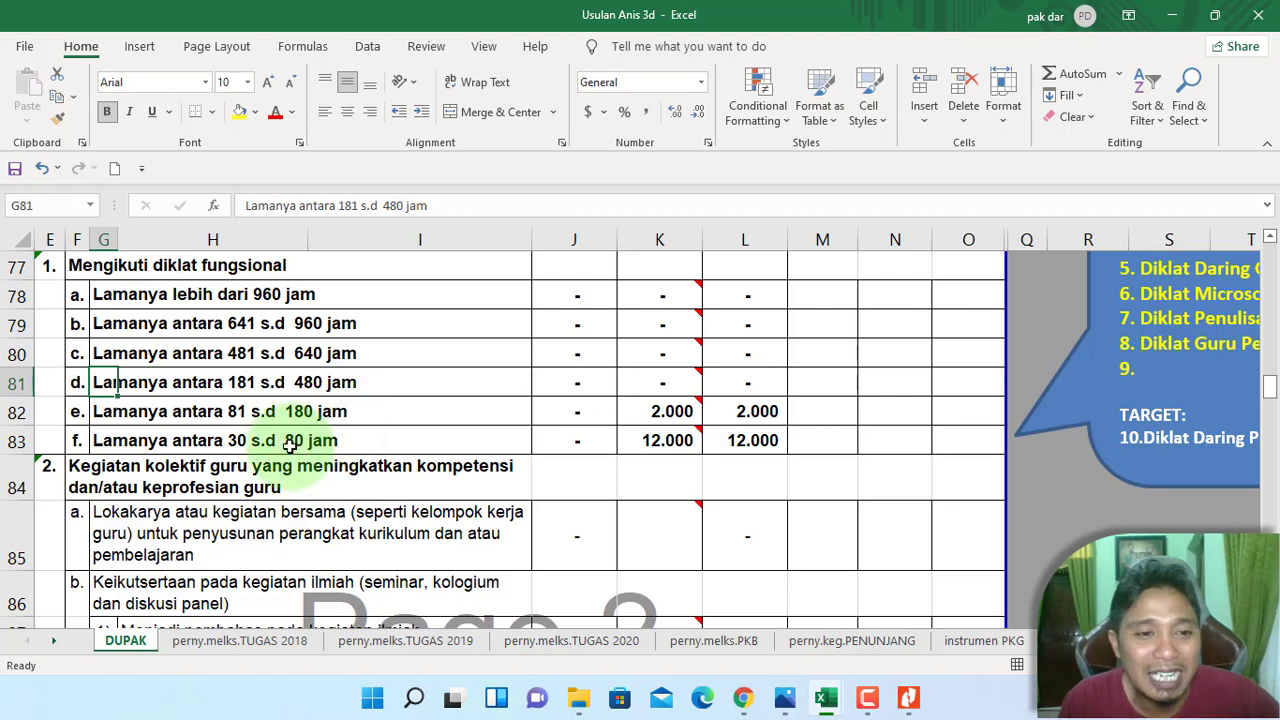
click(106, 440)
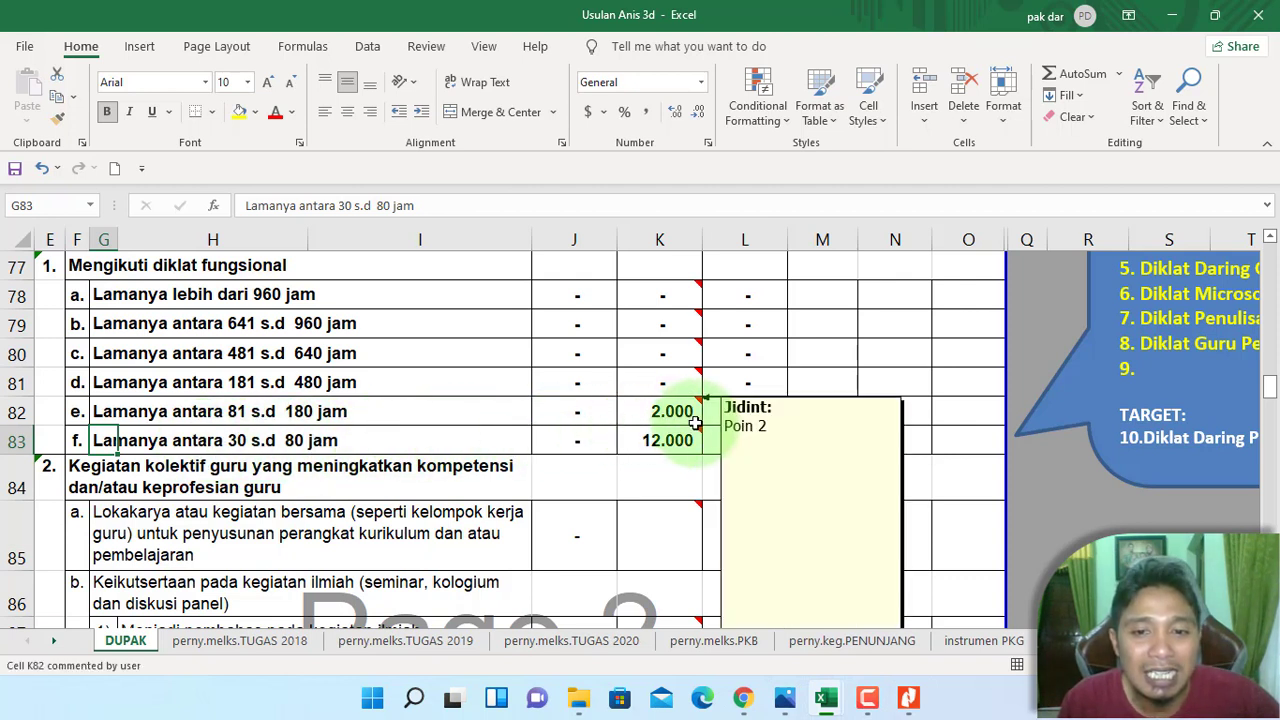
mouse_move(700, 432)
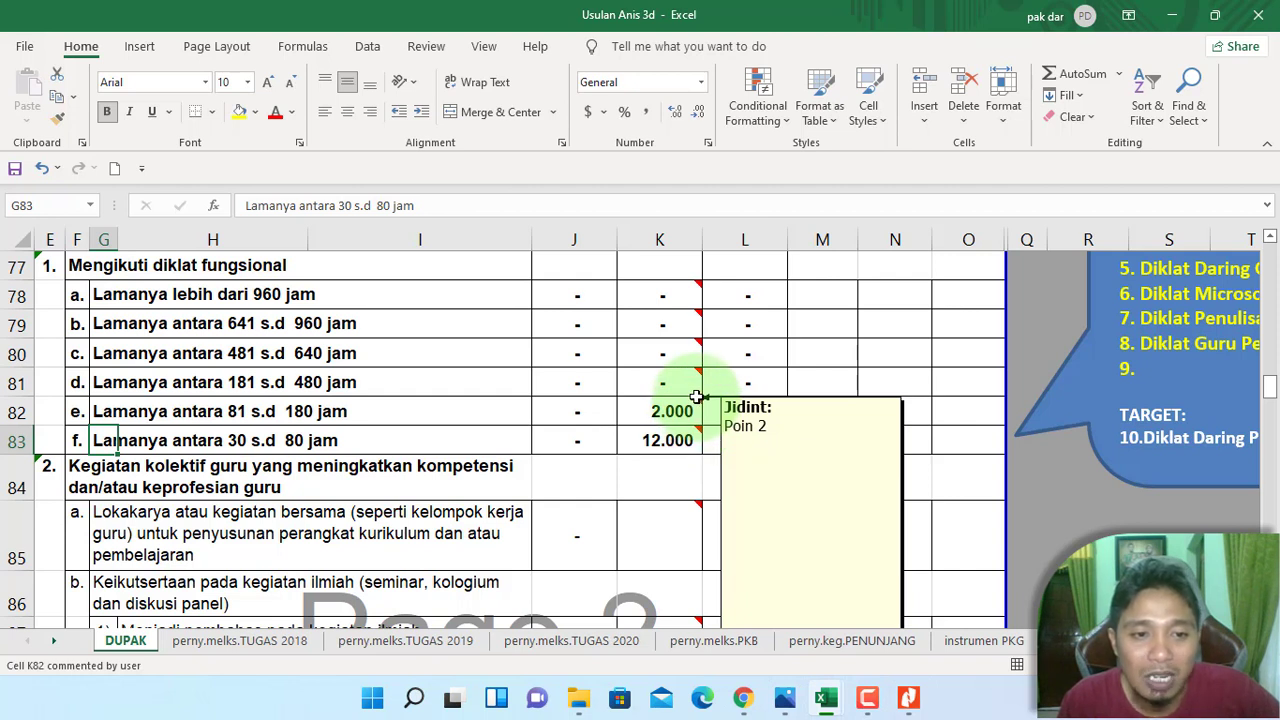
mouse_move(697, 373)
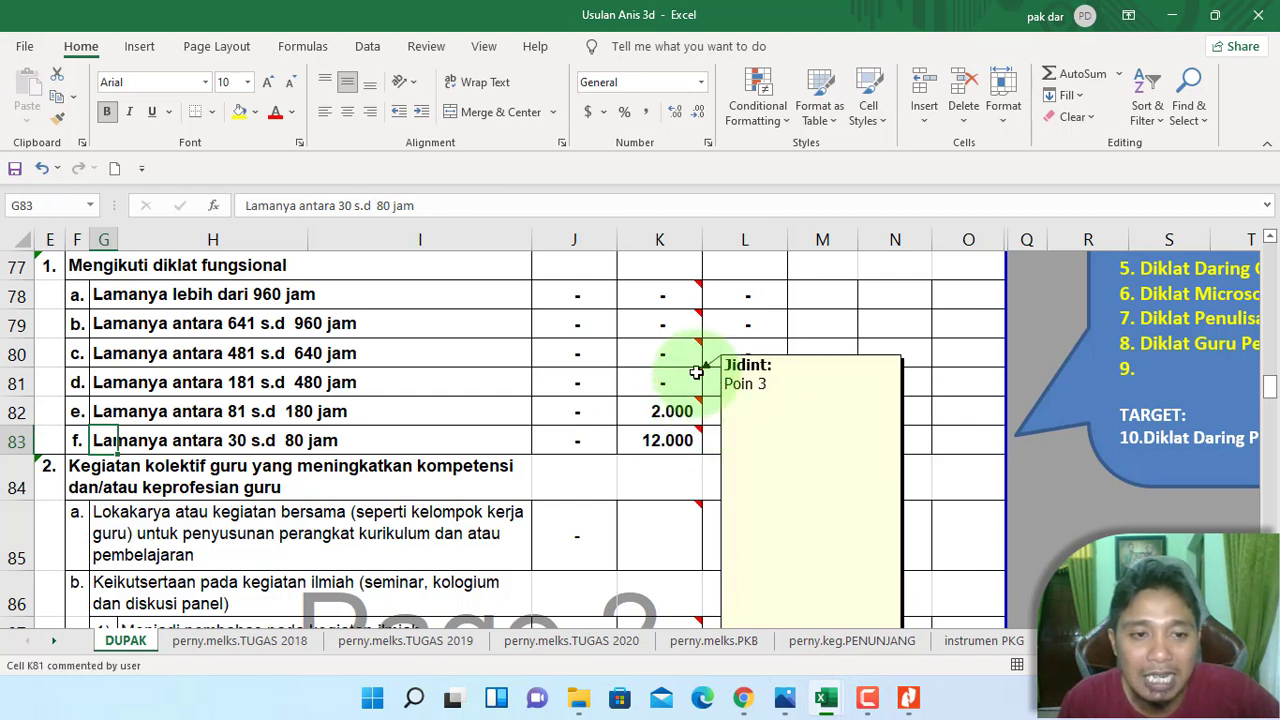
mouse_move(697, 346)
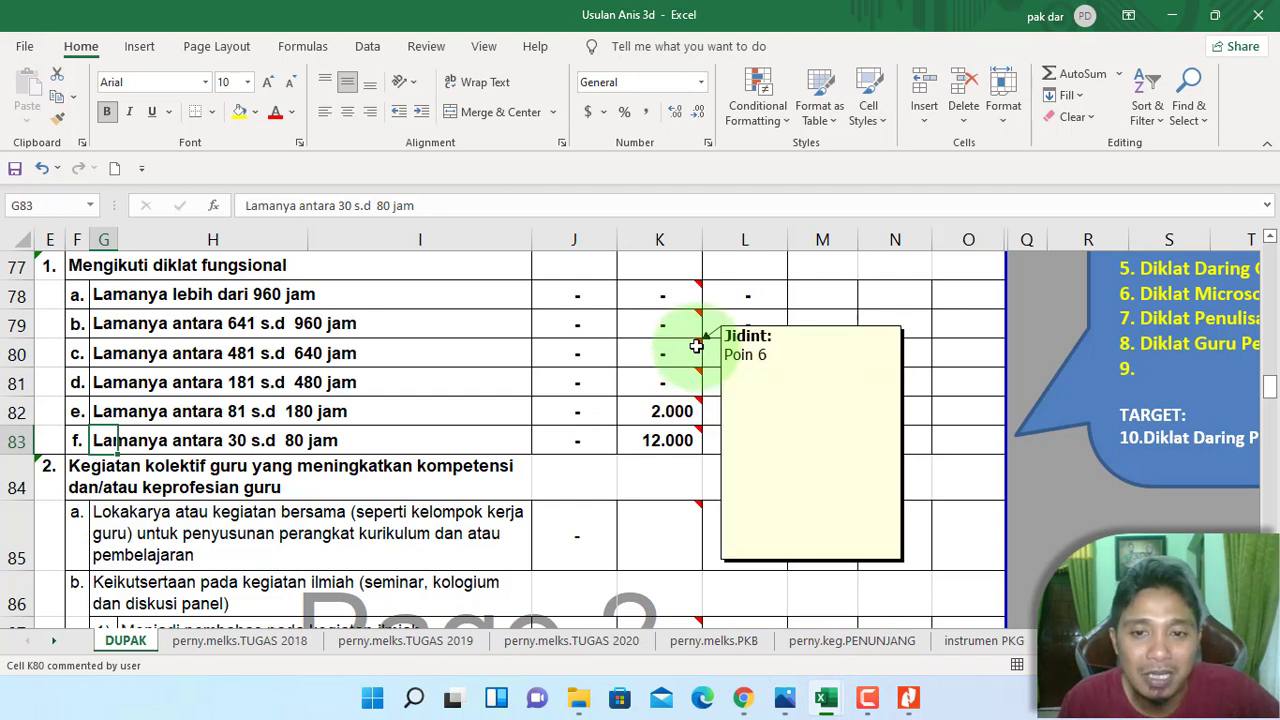
mouse_move(699, 317)
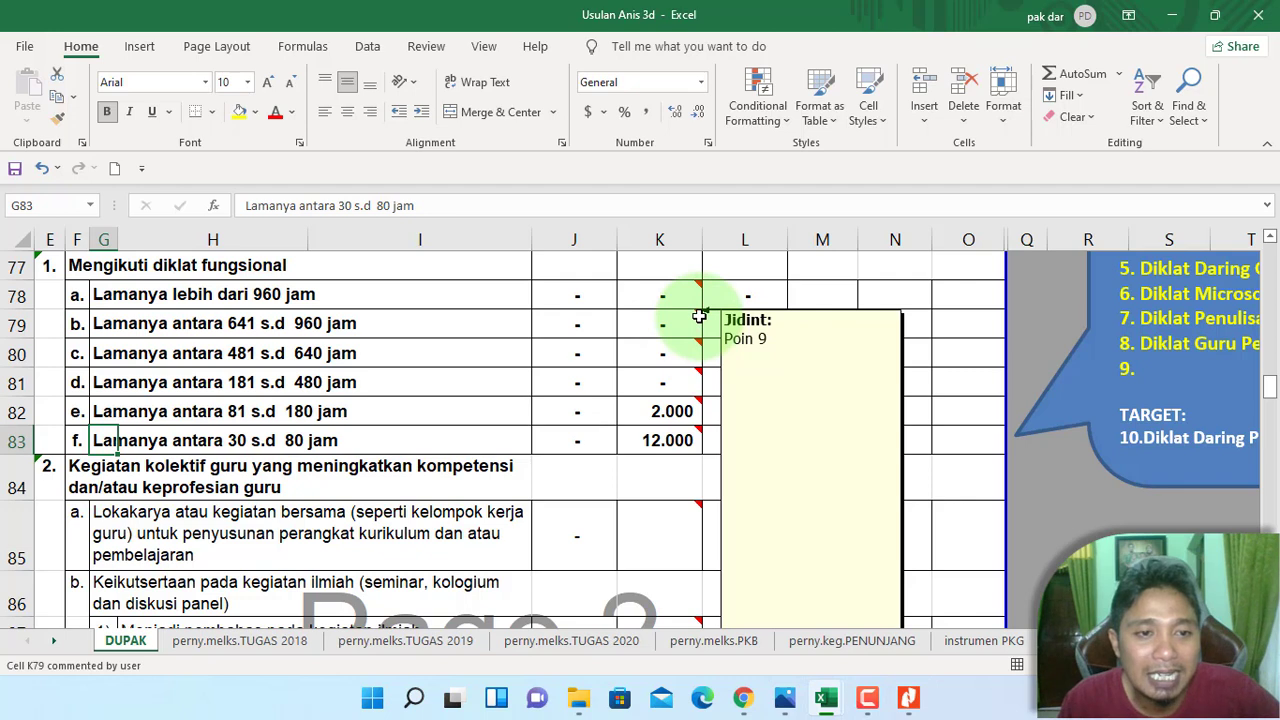
mouse_move(695, 286)
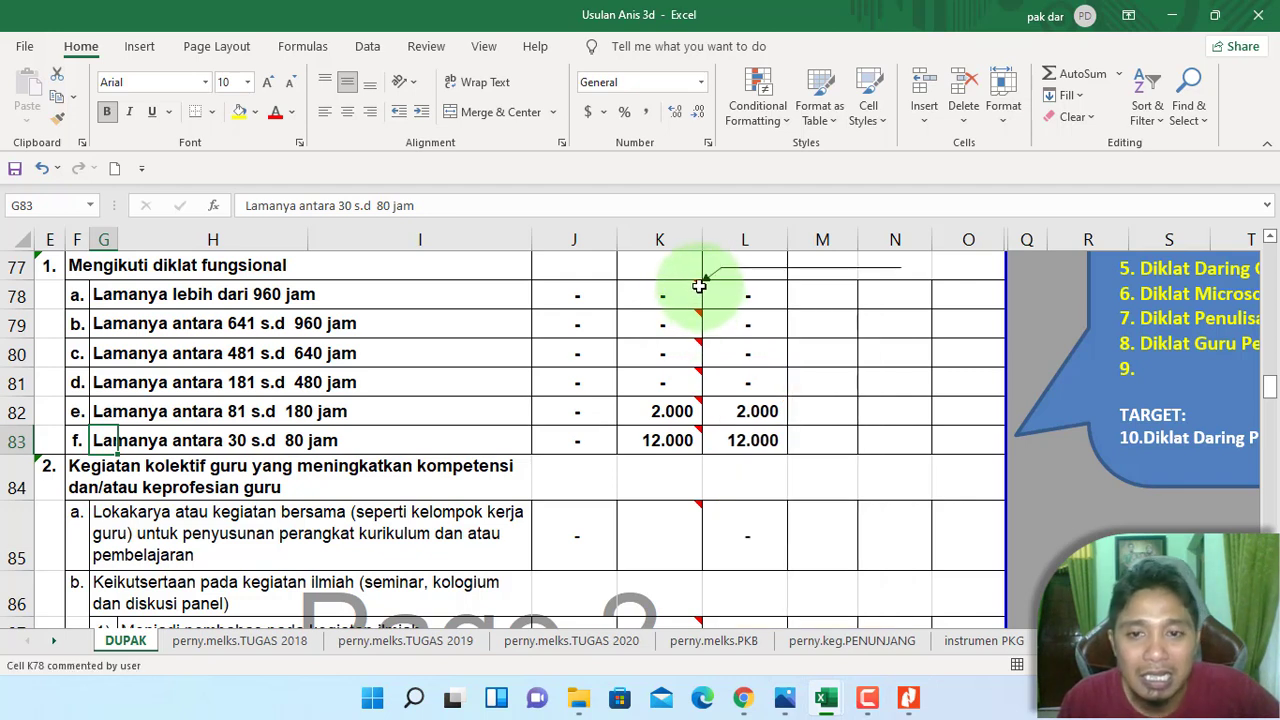
scroll(699, 287, up, 1)
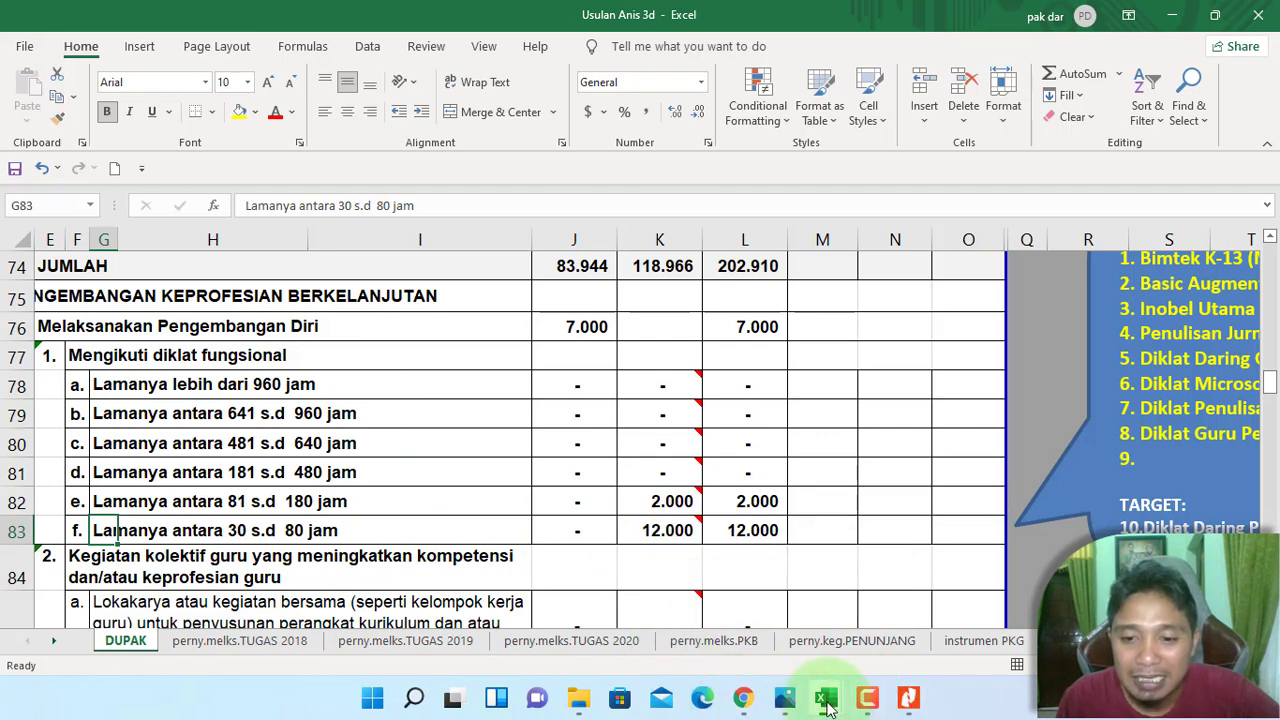
- Compare the third annual activity in Chrome with the Lamanya antara 30 s.d 80 jam row in Excel
click(748, 698)
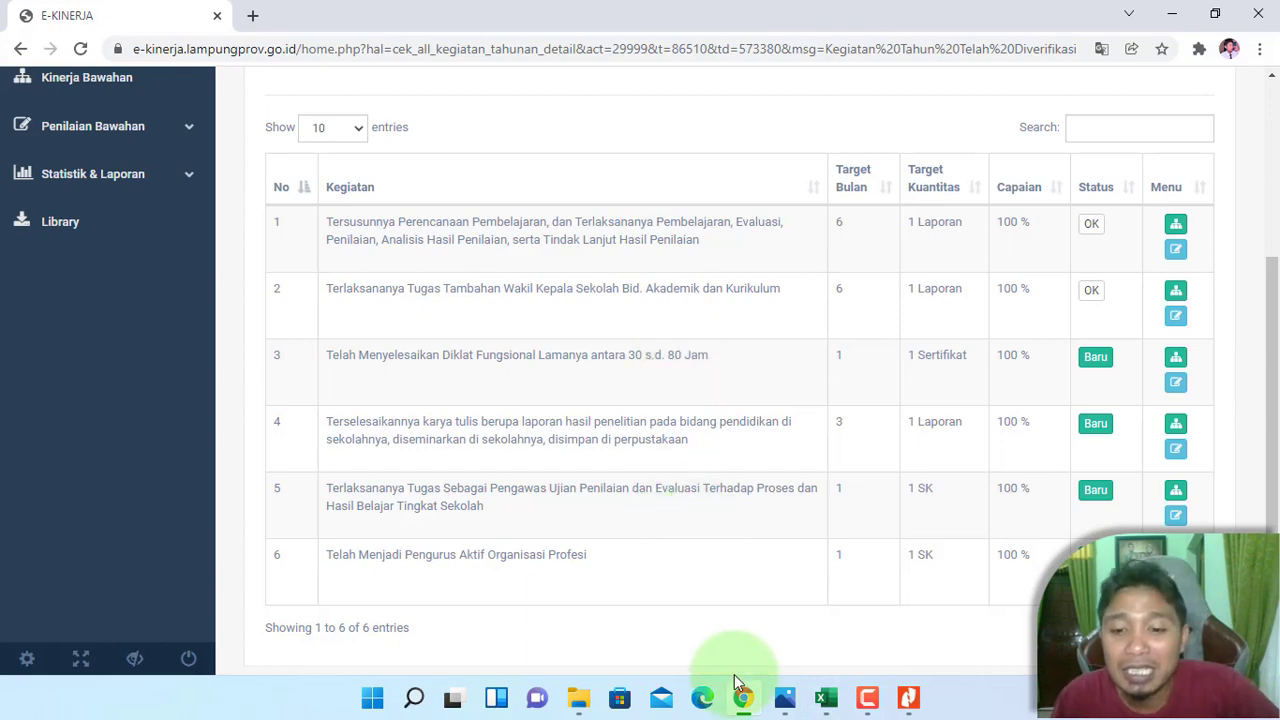
click(828, 695)
click(744, 612)
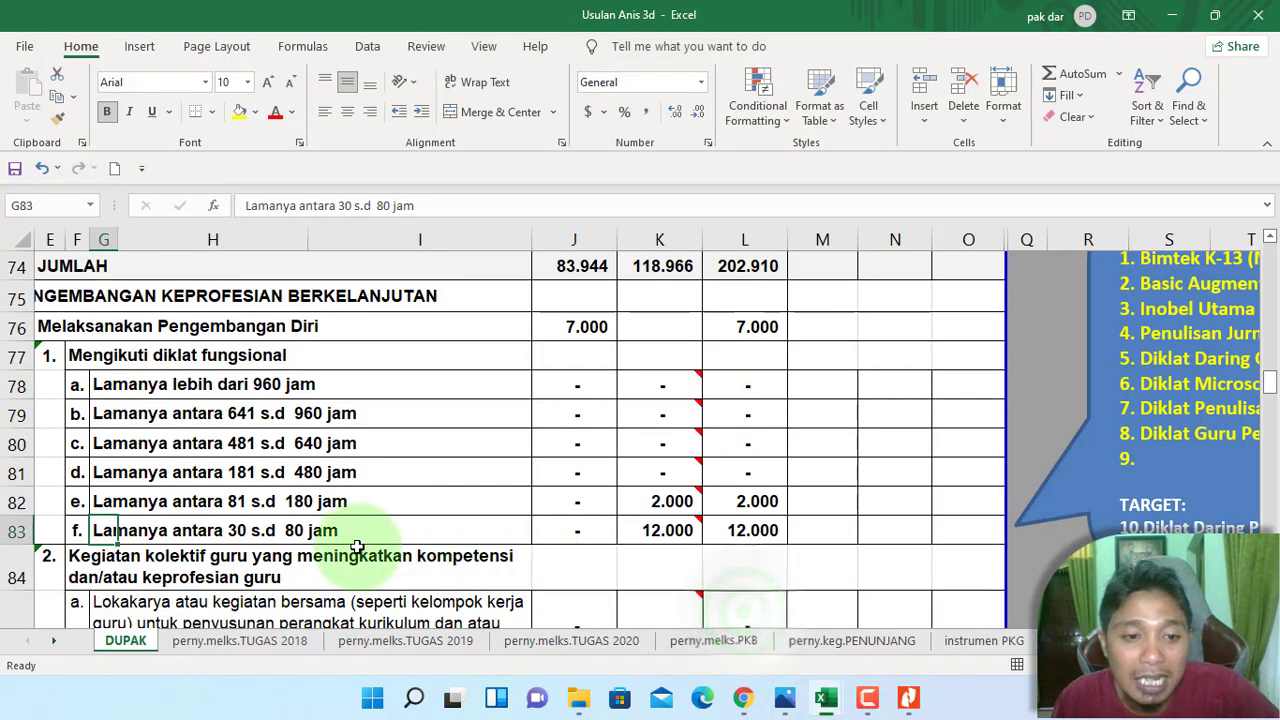
- Return to Chrome, open the third annual activity for verification, and set Kondisi to Normal, Cascade to Direct and Status Kegiatan to Diterima
click(745, 700)
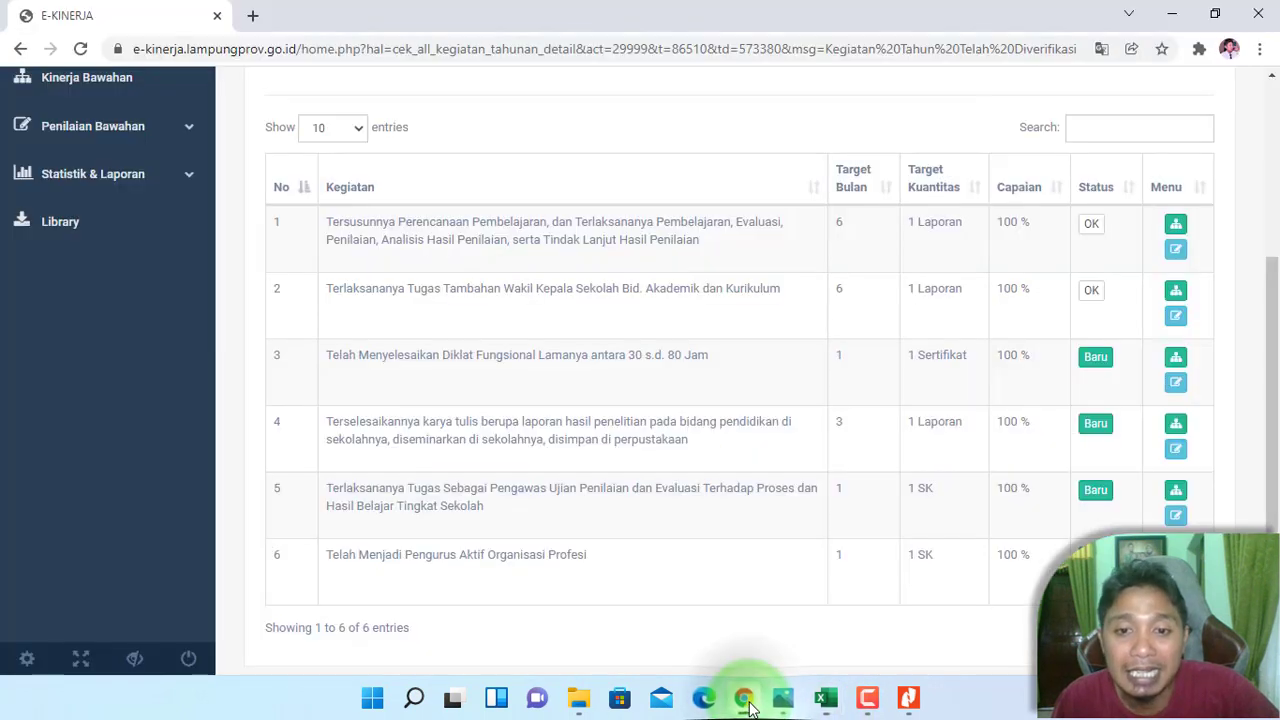
click(1175, 382)
scroll(727, 545, down, 2)
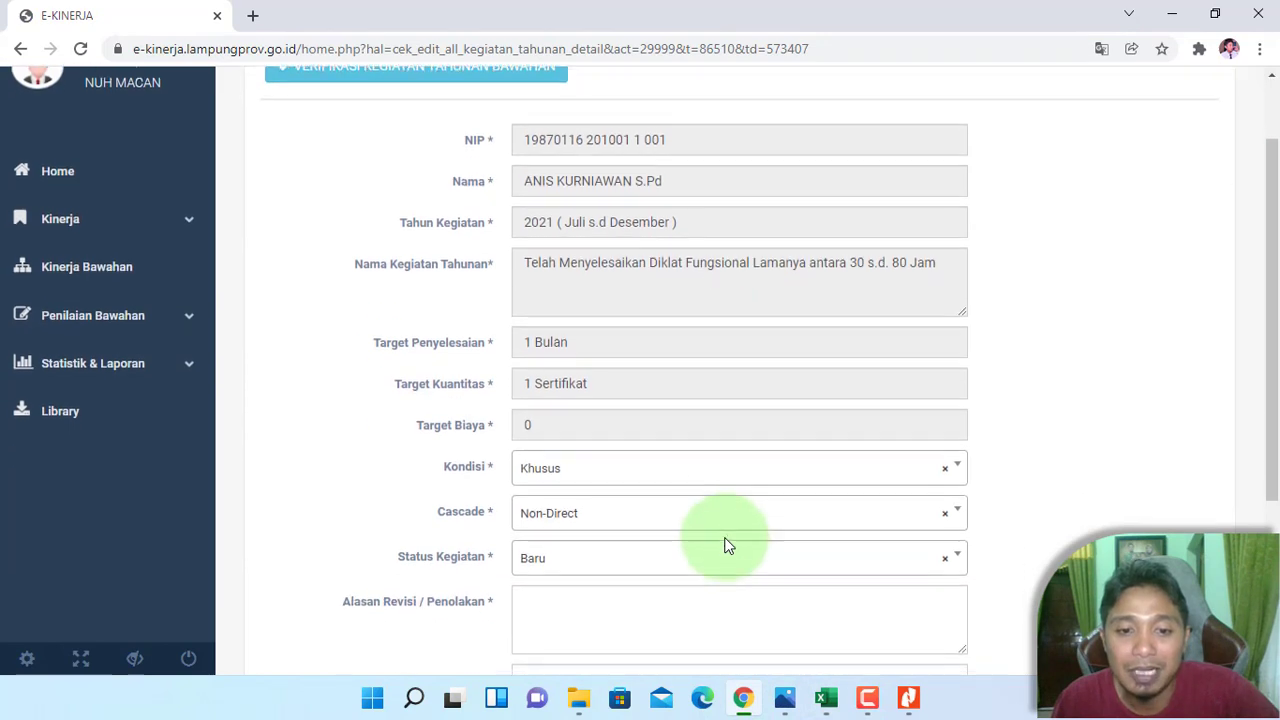
click(780, 378)
click(615, 479)
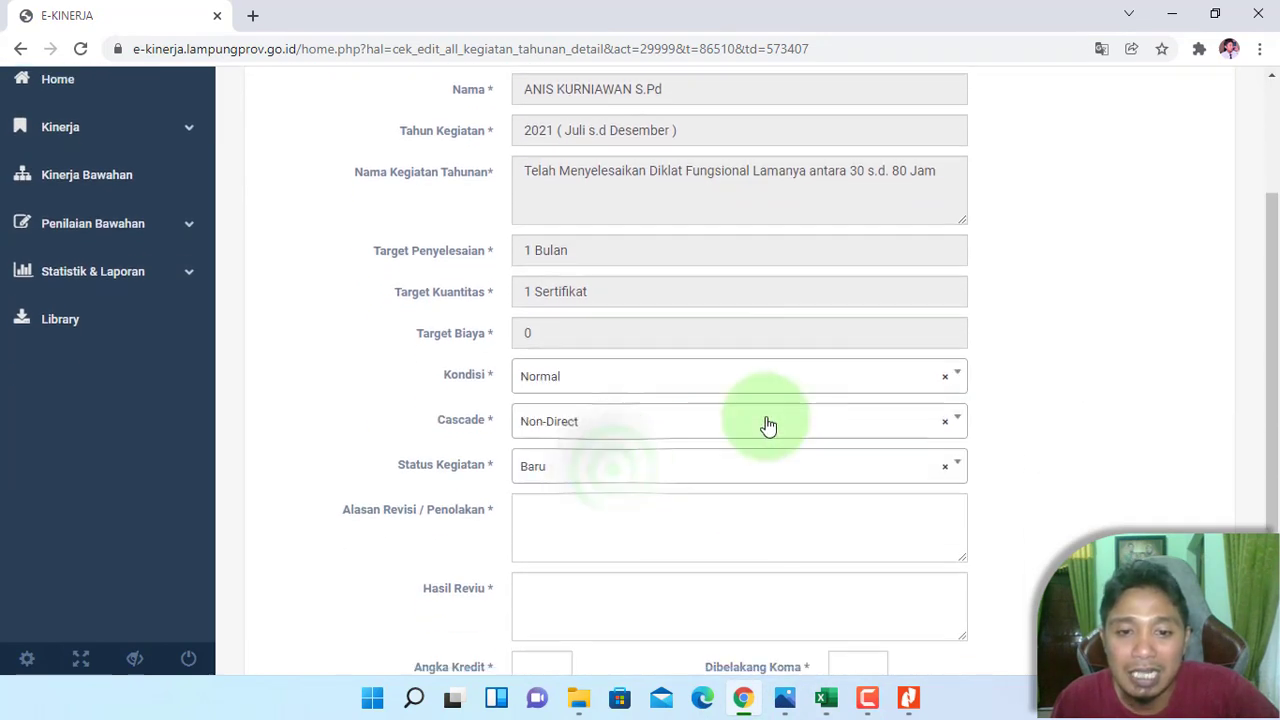
click(766, 423)
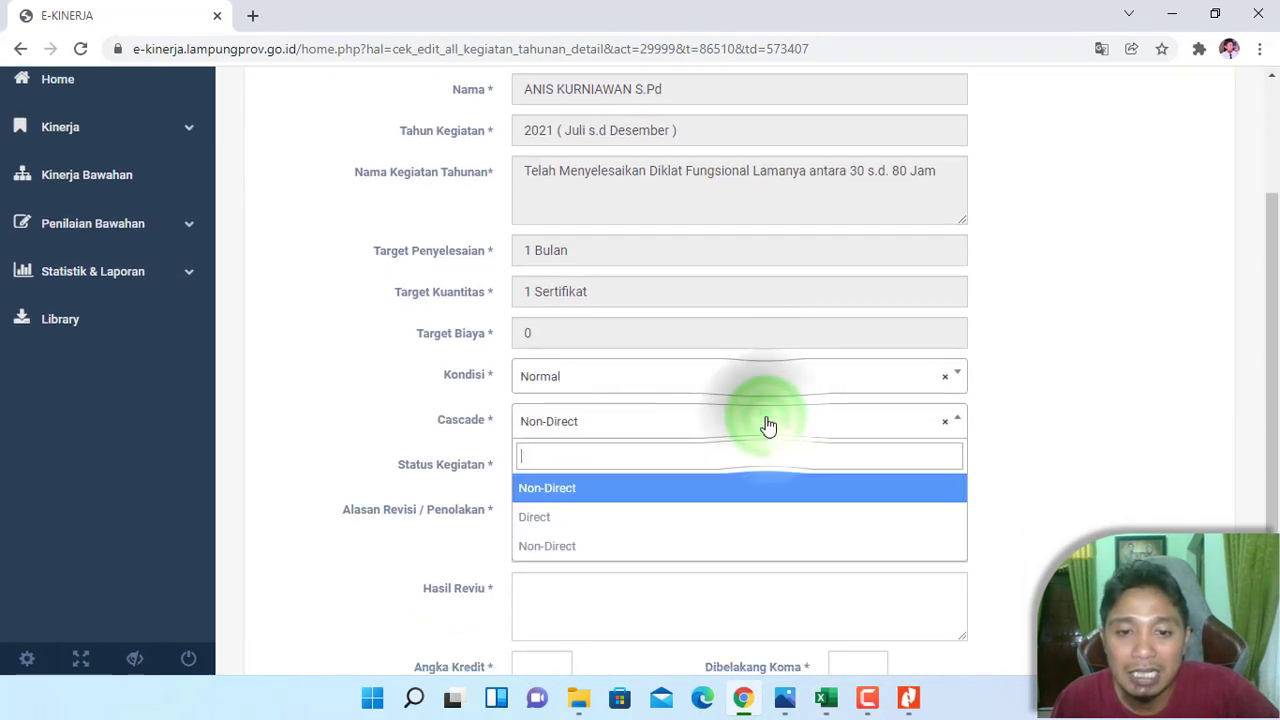
click(600, 520)
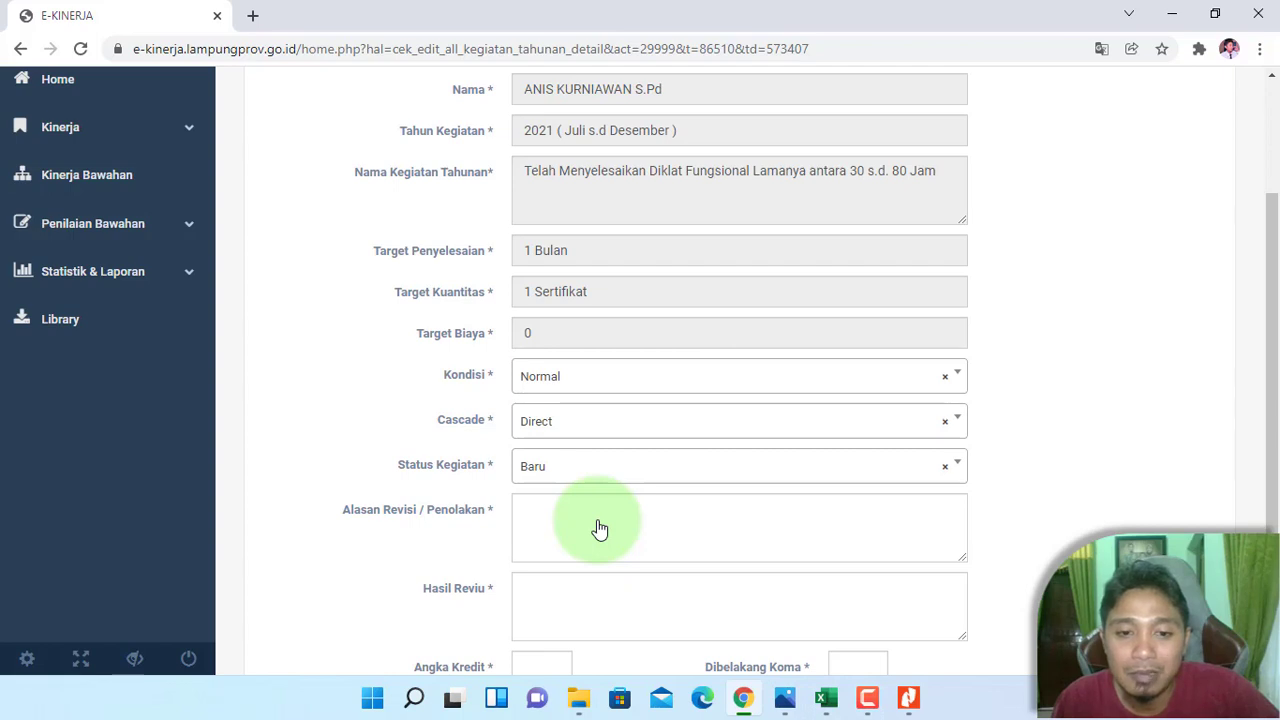
scroll(599, 528, down, 1)
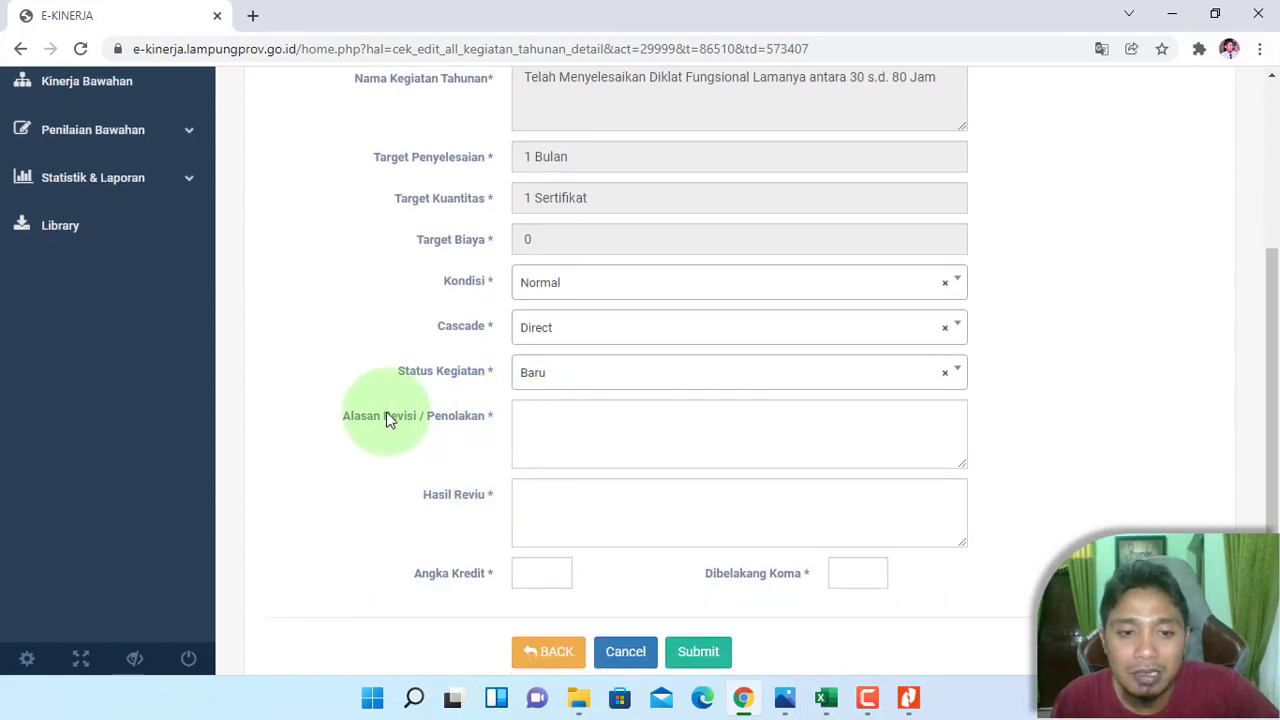
click(634, 380)
click(560, 528)
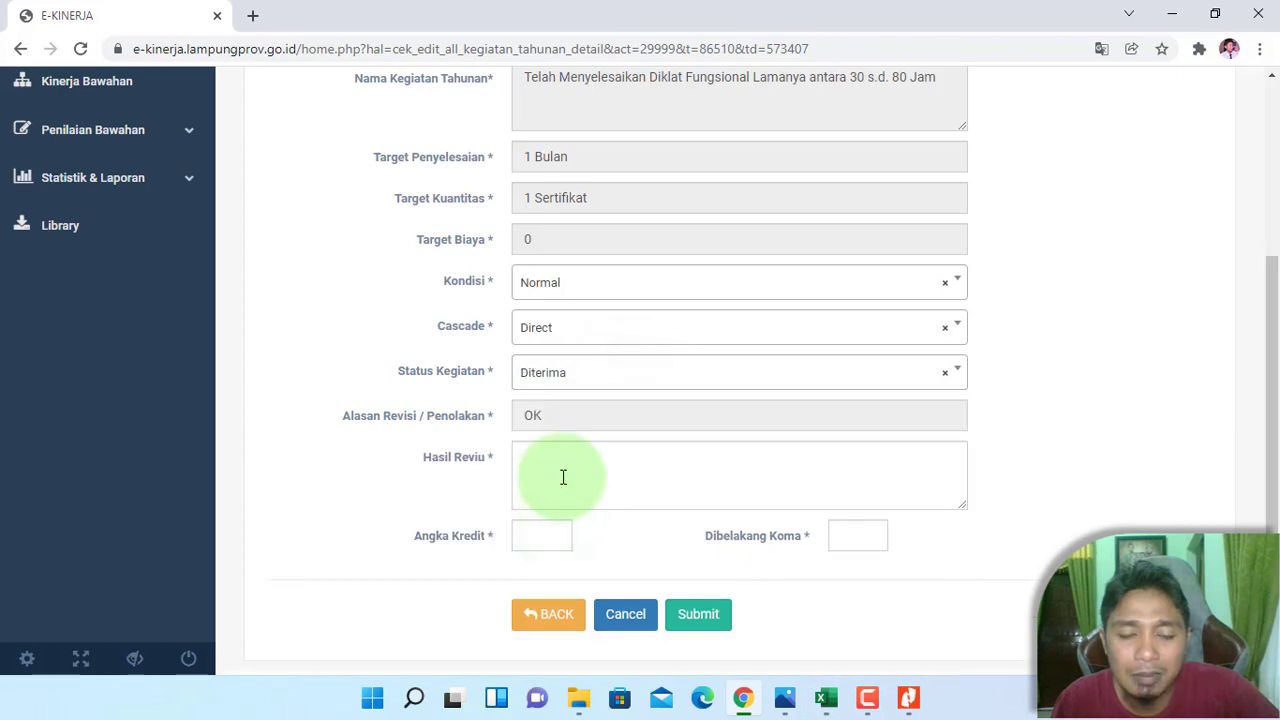
- Enter Baik as Hasil Reviu, 1 as Angka Kredit and 00 as Dibelakang Koma for the third annual activity
click(585, 455)
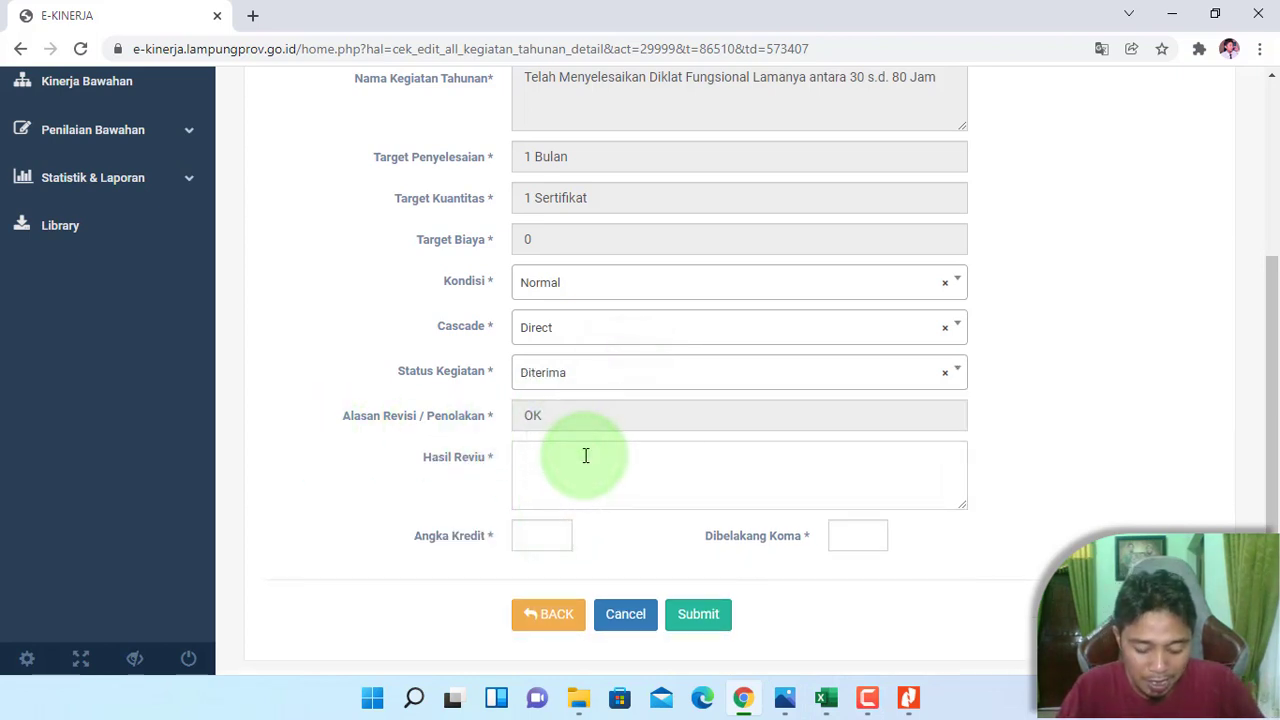
click(531, 538)
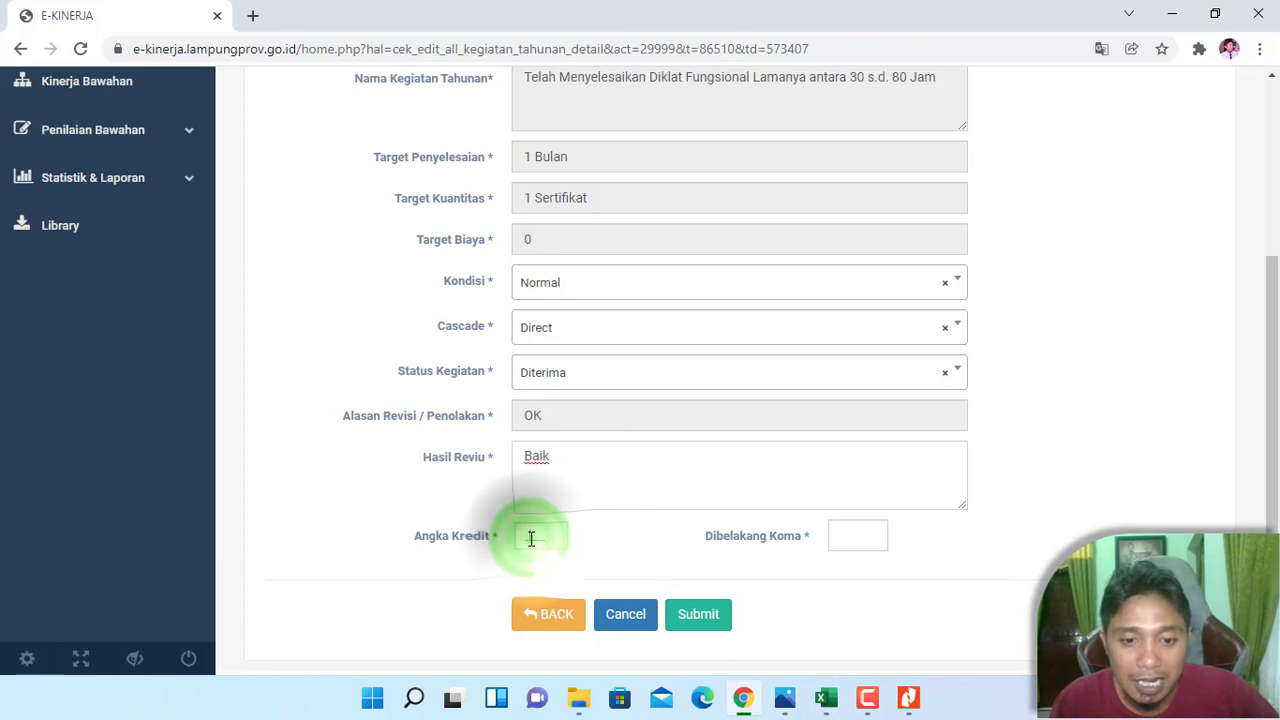
text(1)
click(843, 536)
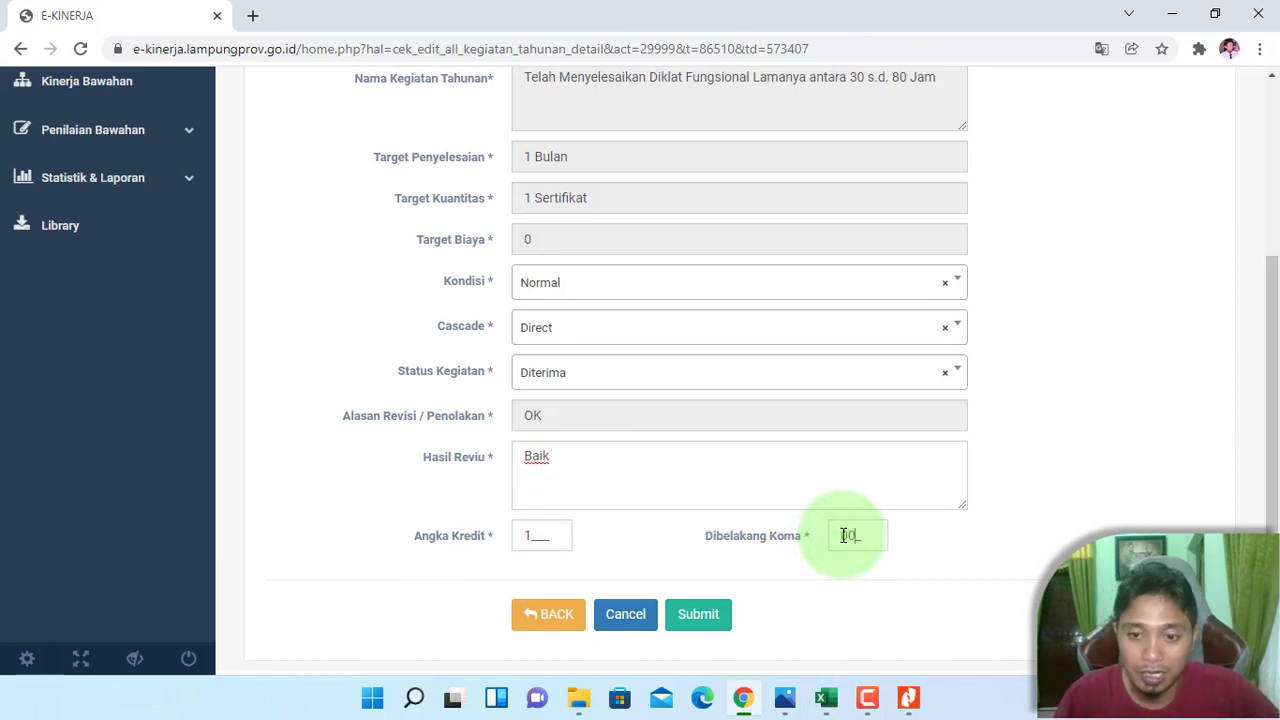
- Submit the verification of the third annual activity
click(698, 614)
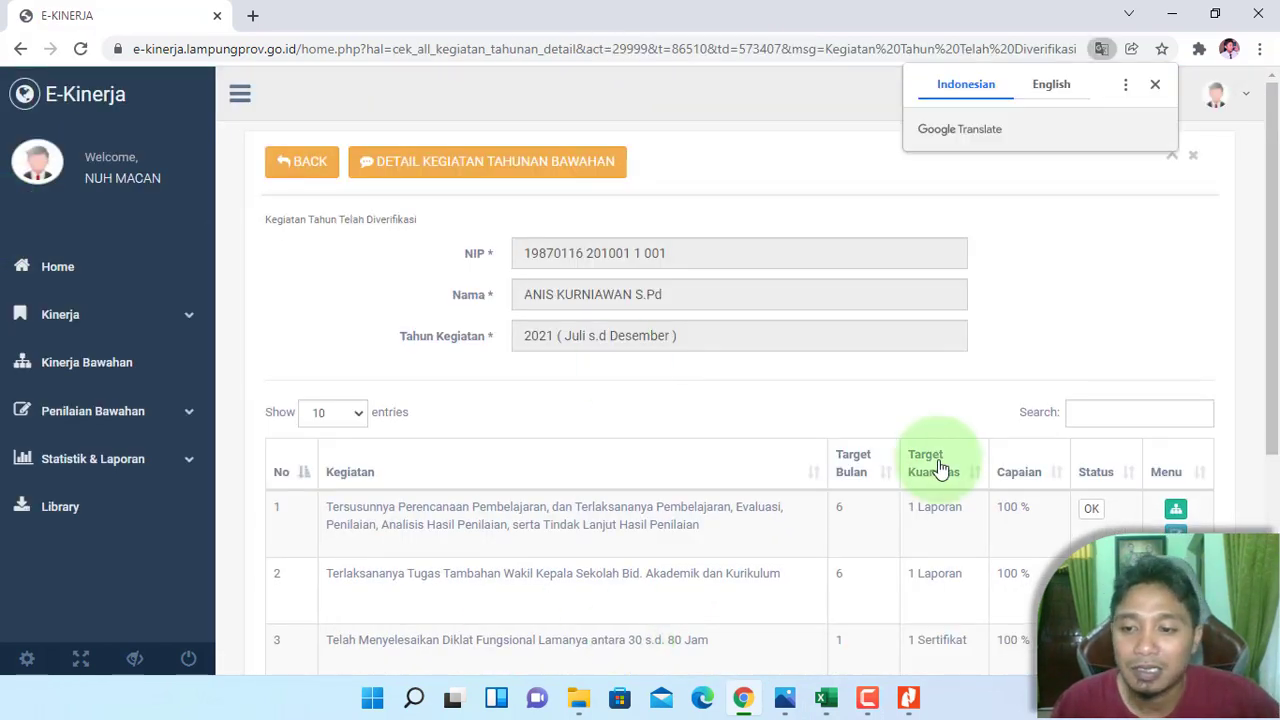
scroll(1094, 491, down, 3)
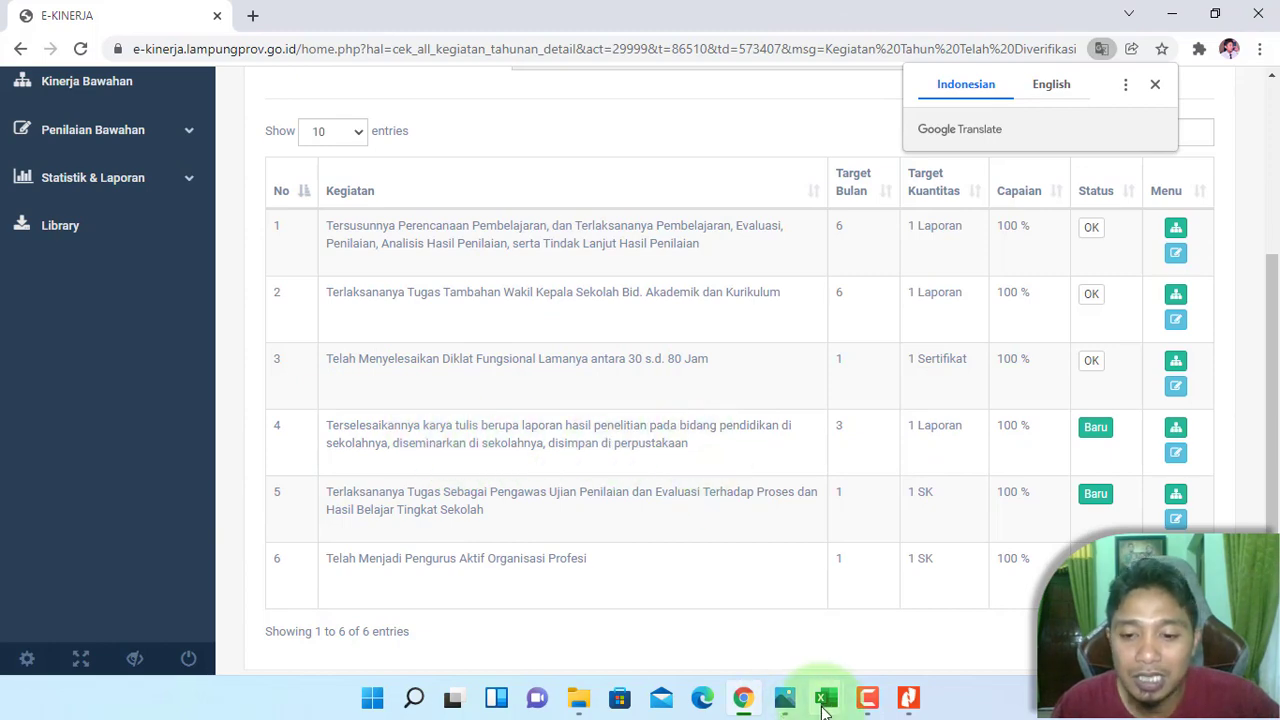
- Switch to the DUPAK sheet in Excel and locate the items on research reports and papers kept in the library
mouse_move(825, 705)
click(719, 634)
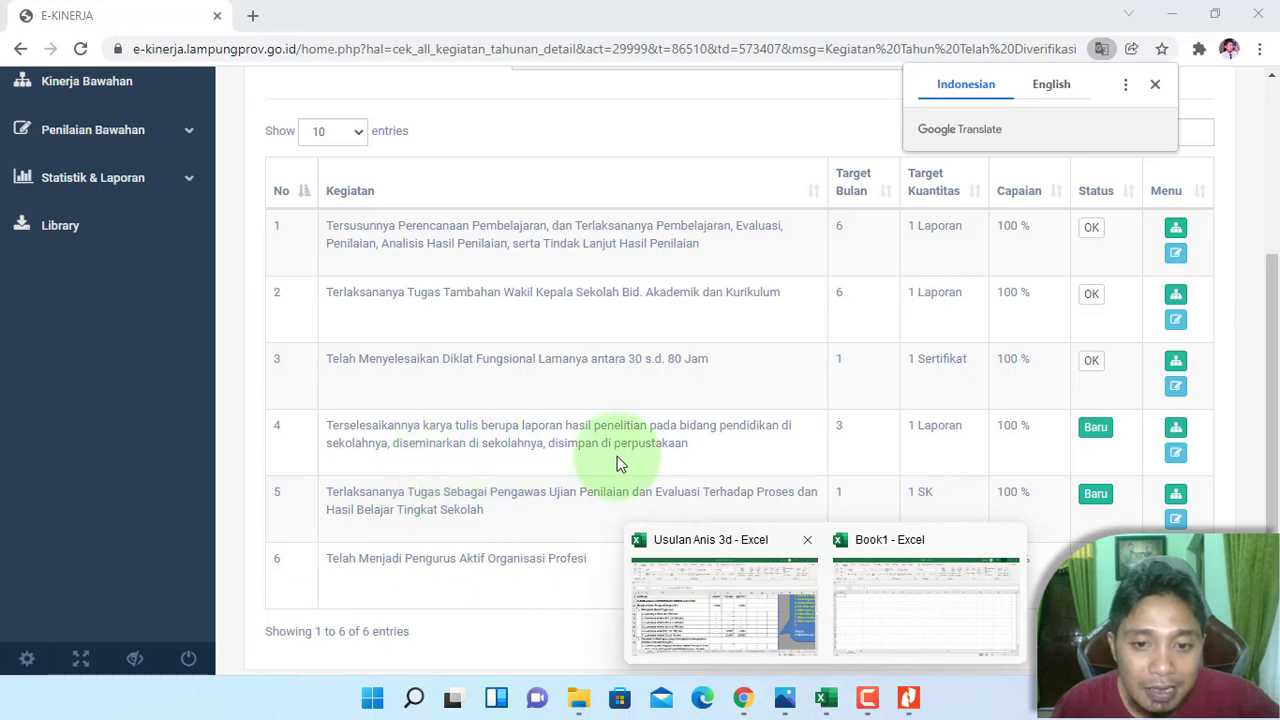
click(710, 610)
scroll(624, 519, down, 5)
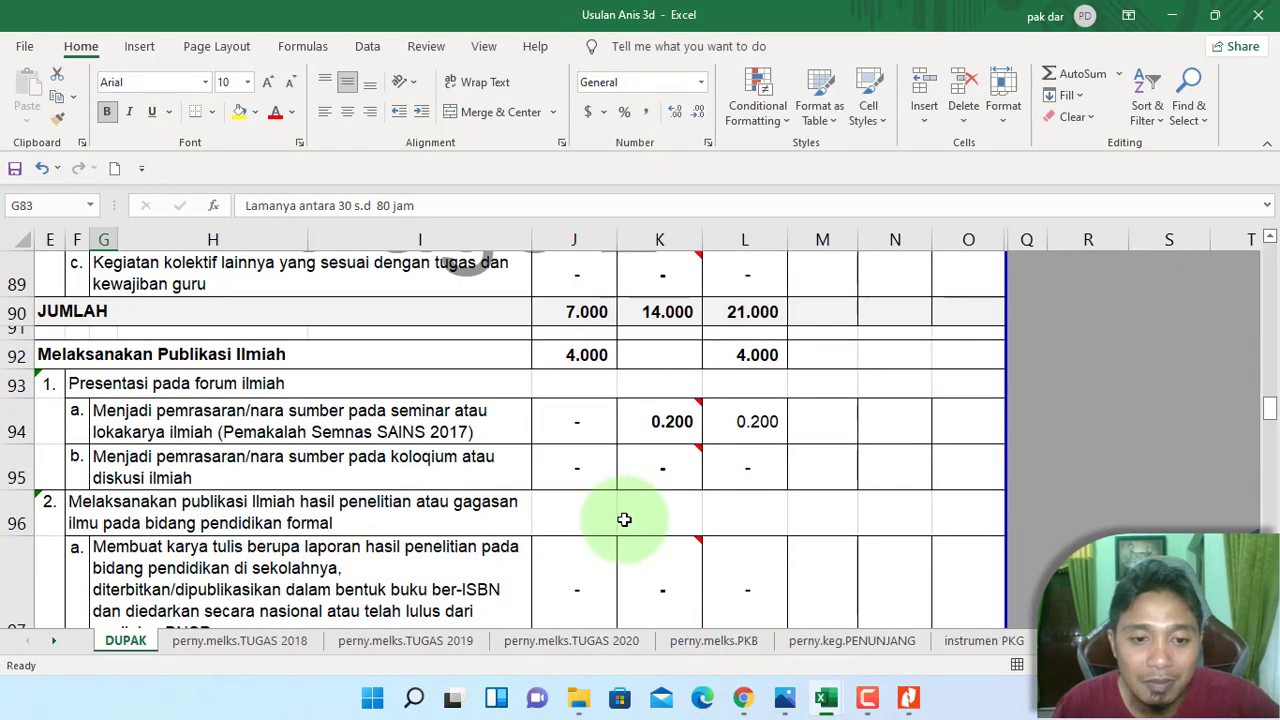
scroll(624, 519, down, 6)
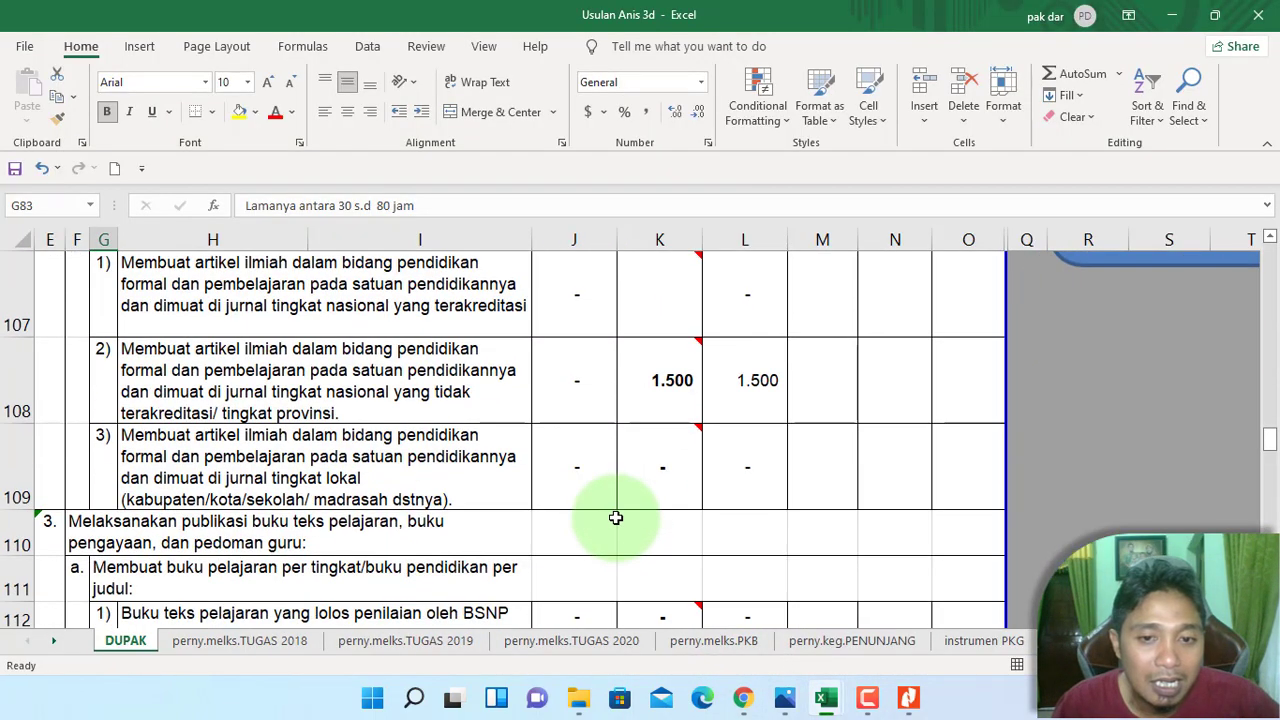
scroll(610, 517, up, 2)
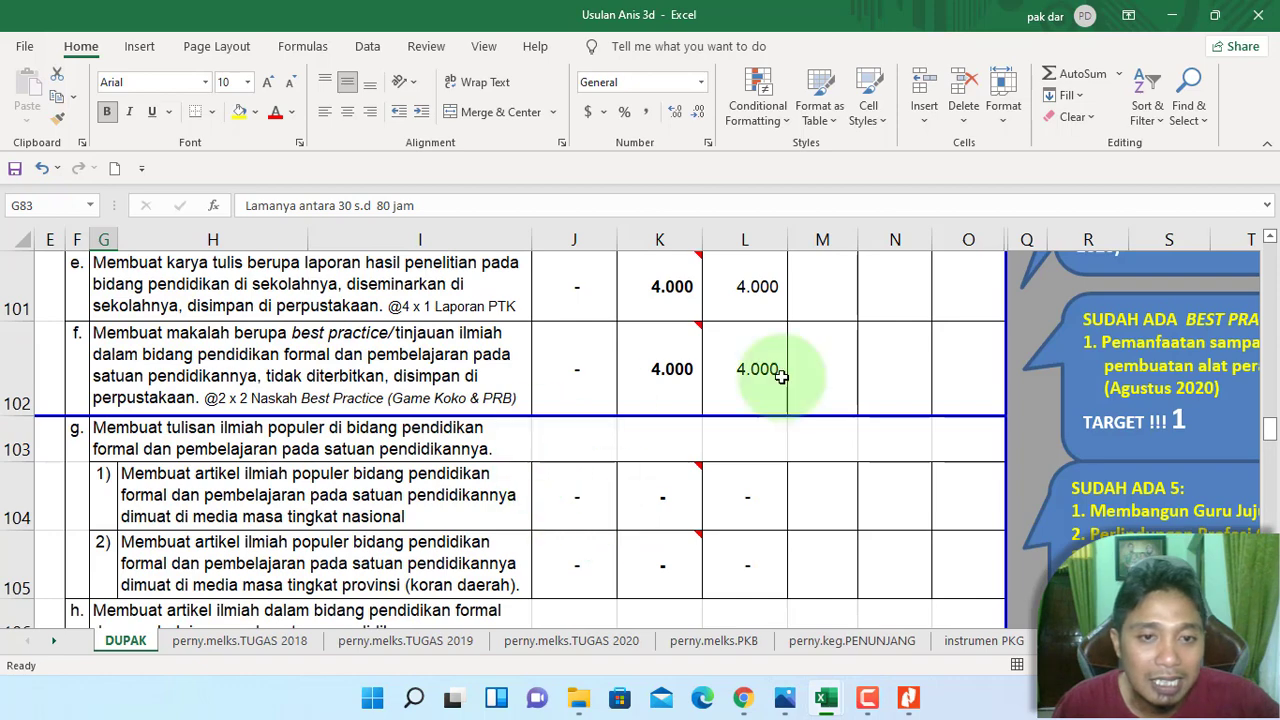
click(1269, 239)
click(1269, 239)
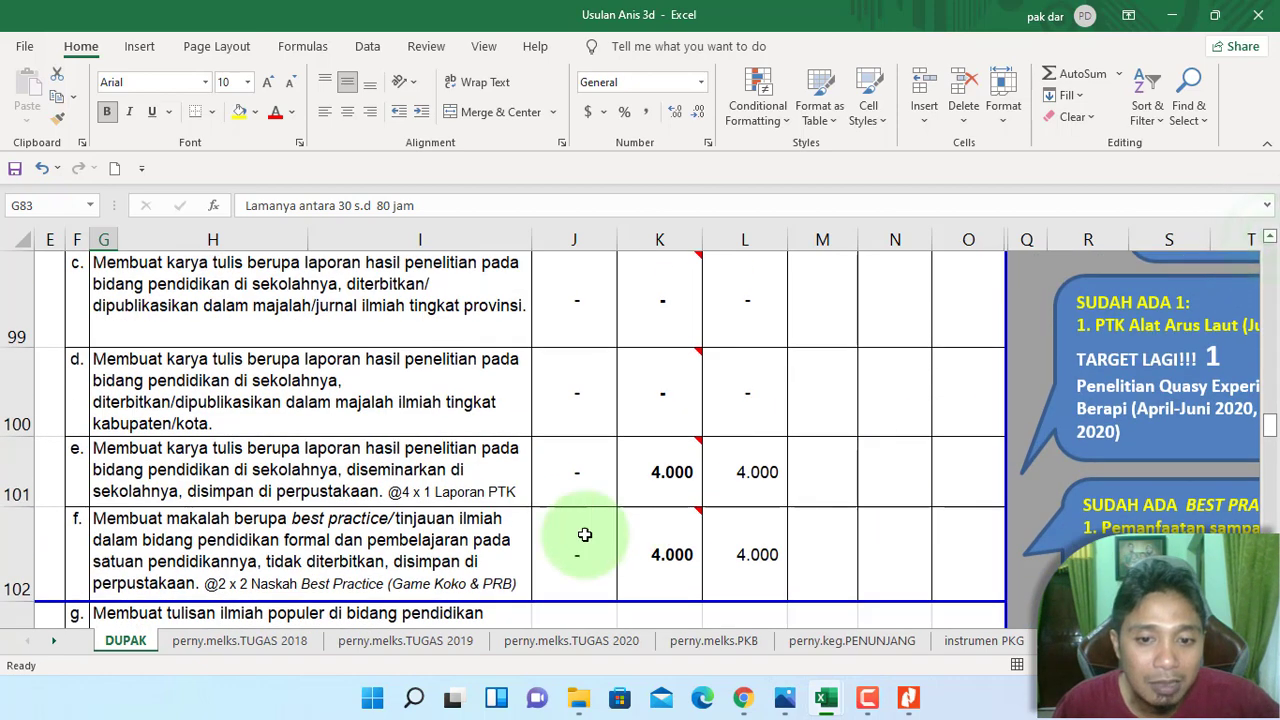
- Compare the research report item in row 101 with the best practice paper in row 102, and read the credit-point comment on K101
click(276, 466)
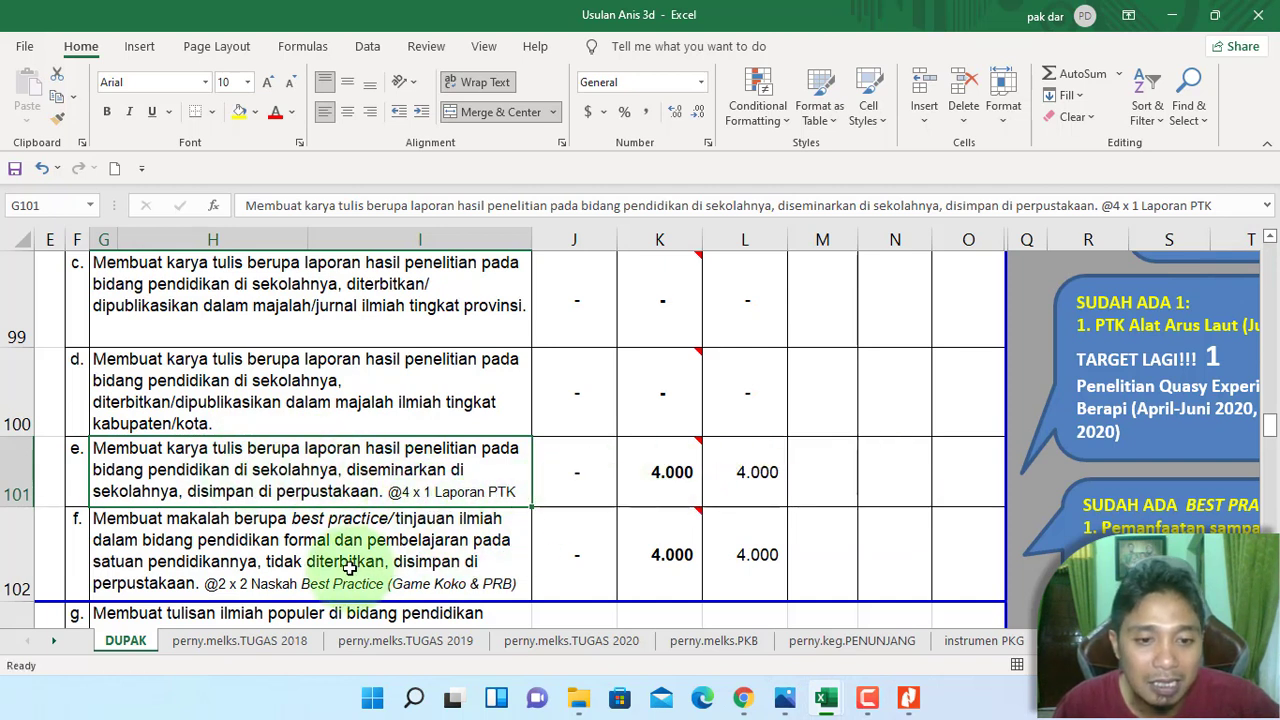
click(424, 561)
click(357, 474)
click(351, 565)
click(372, 476)
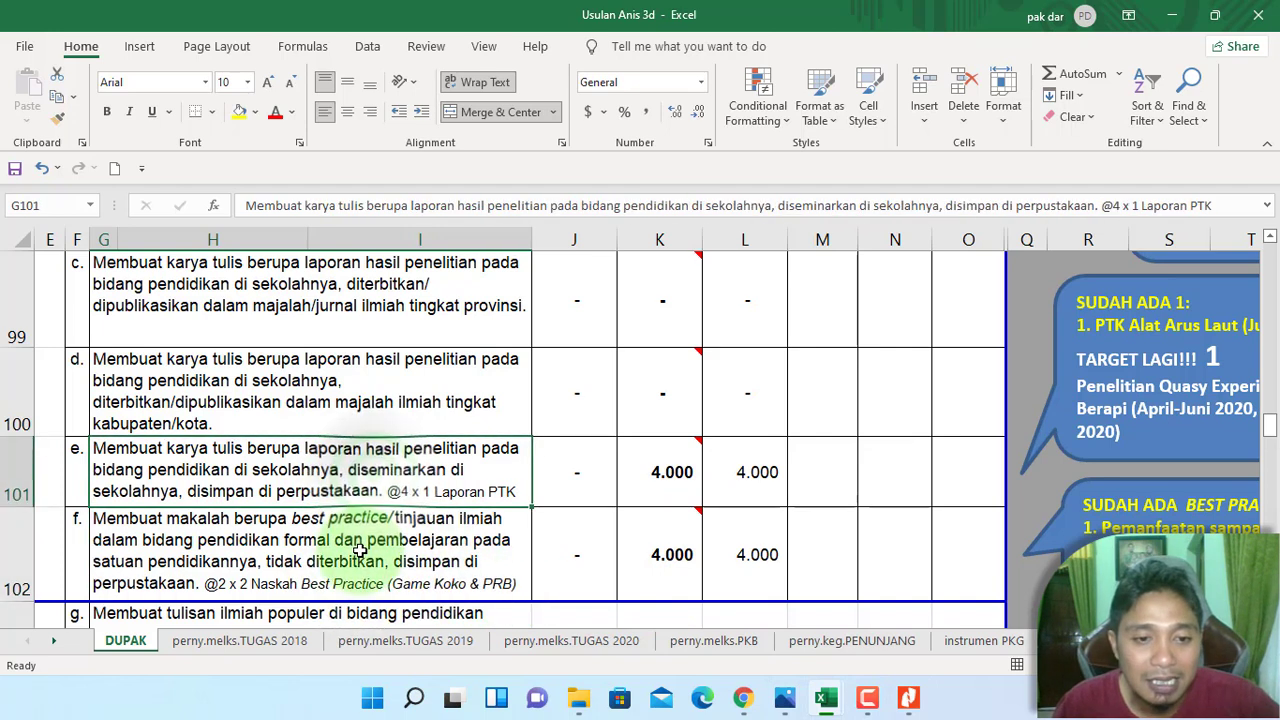
click(355, 538)
click(354, 479)
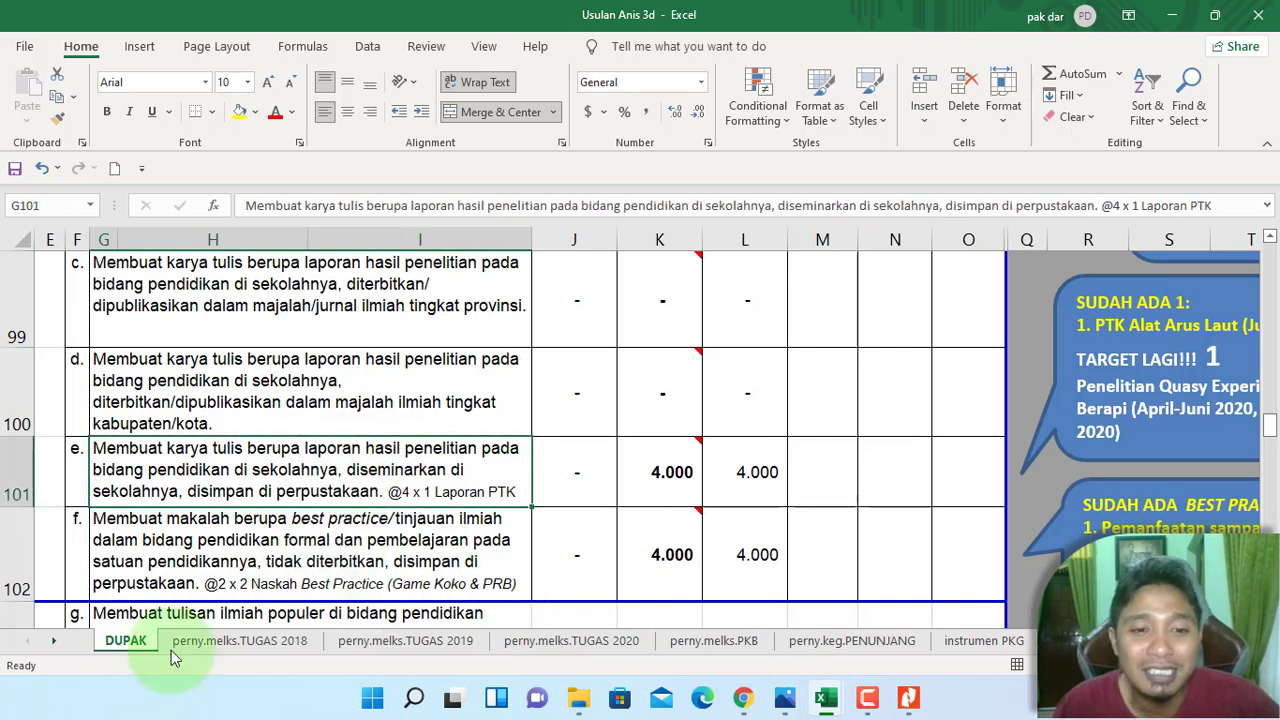
click(309, 540)
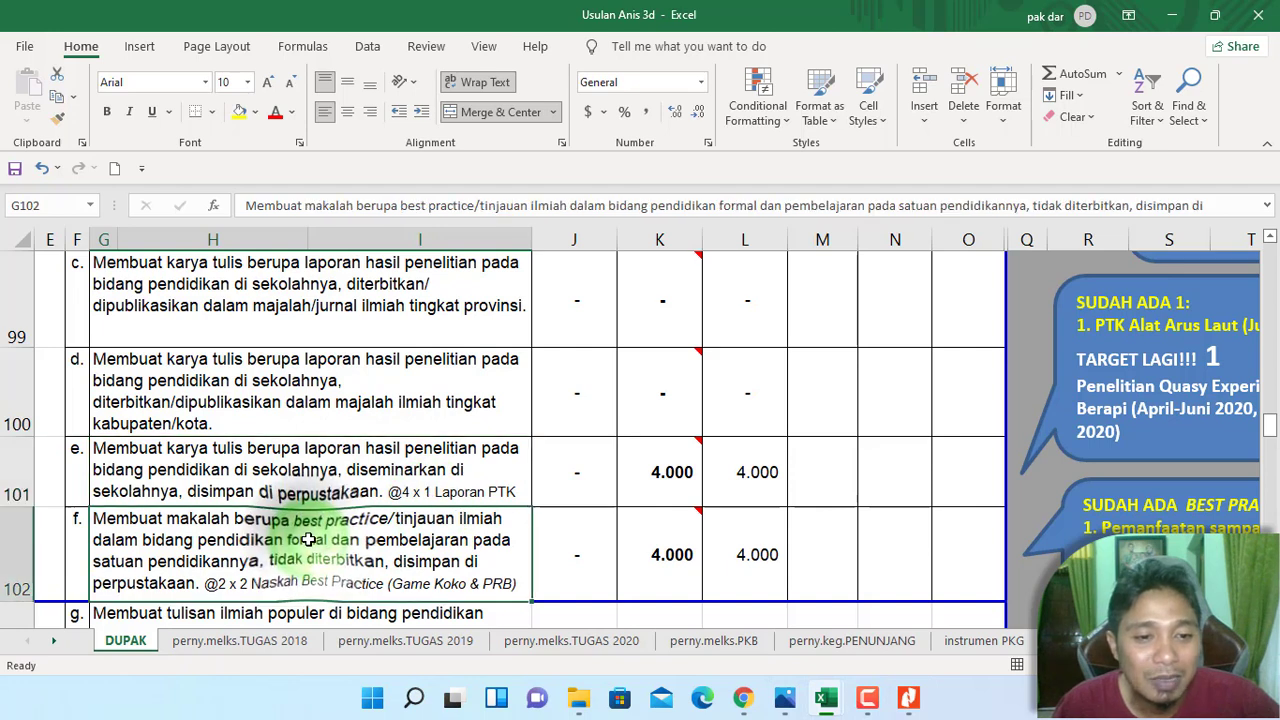
click(305, 469)
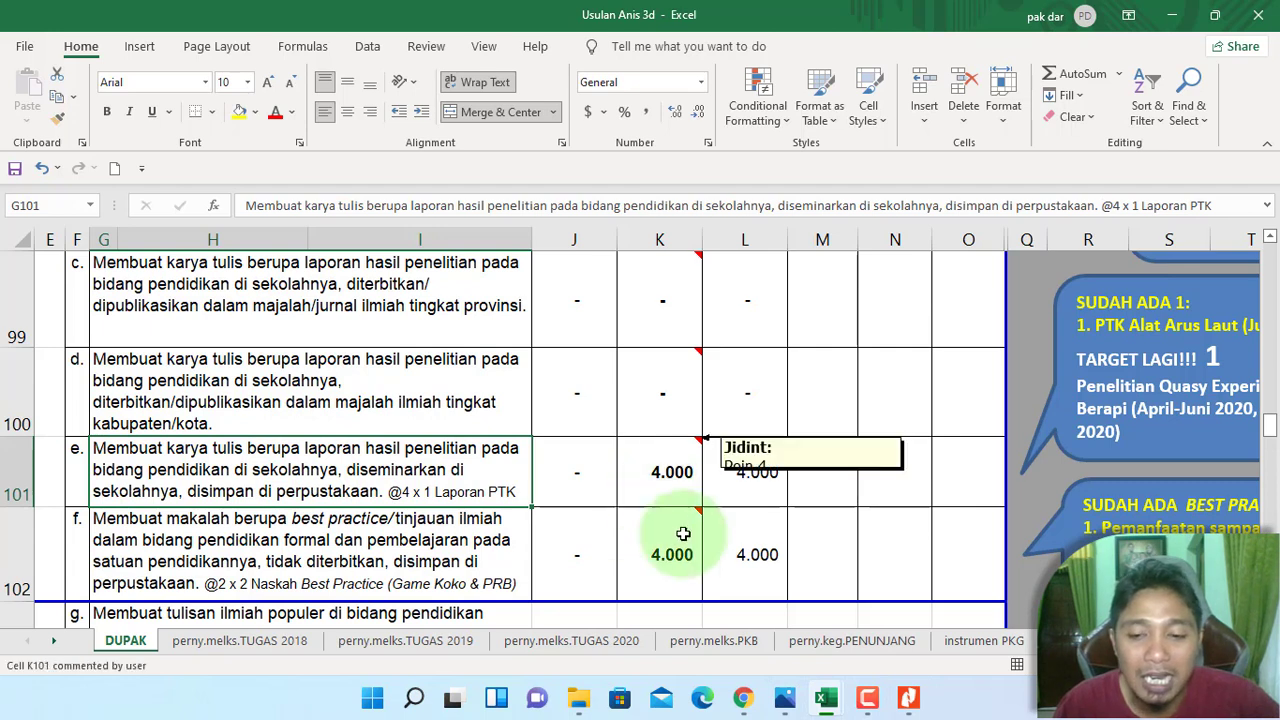
- Return to Chrome, open the fourth annual activity for verification, and set Kondisi to Normal, Cascade to Direct and Status Kegiatan to Diterima
click(743, 697)
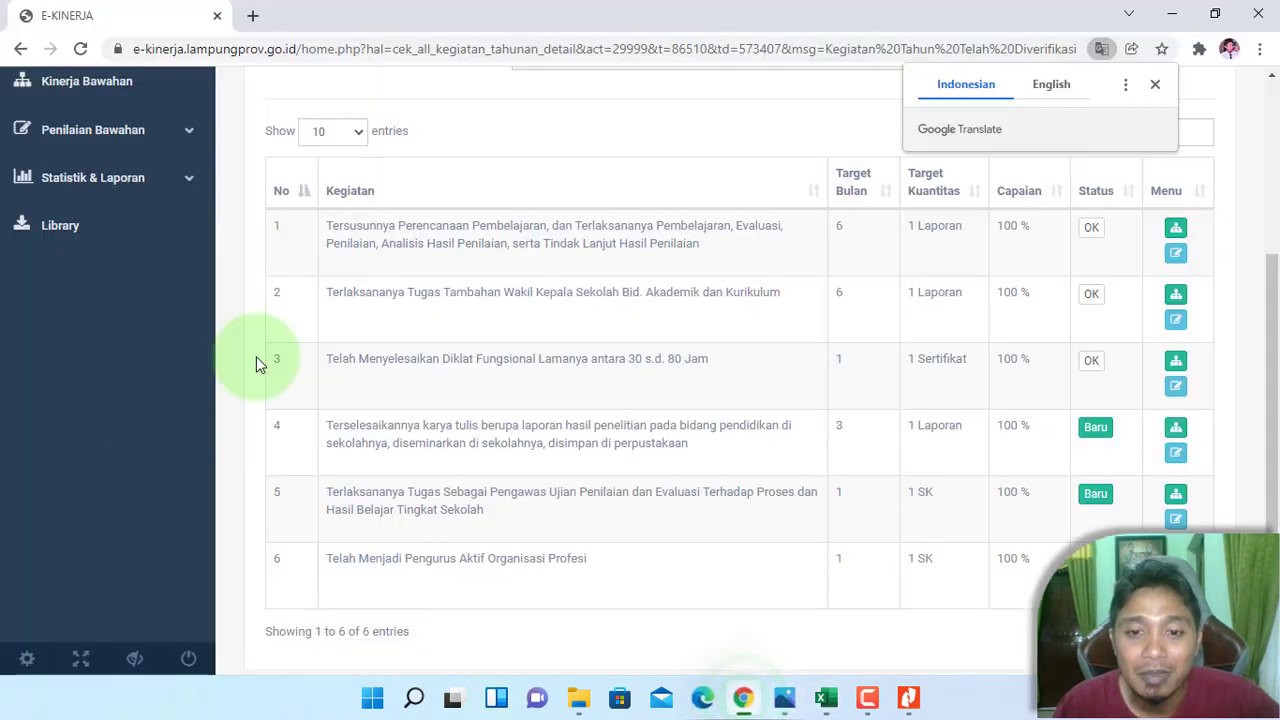
click(1176, 453)
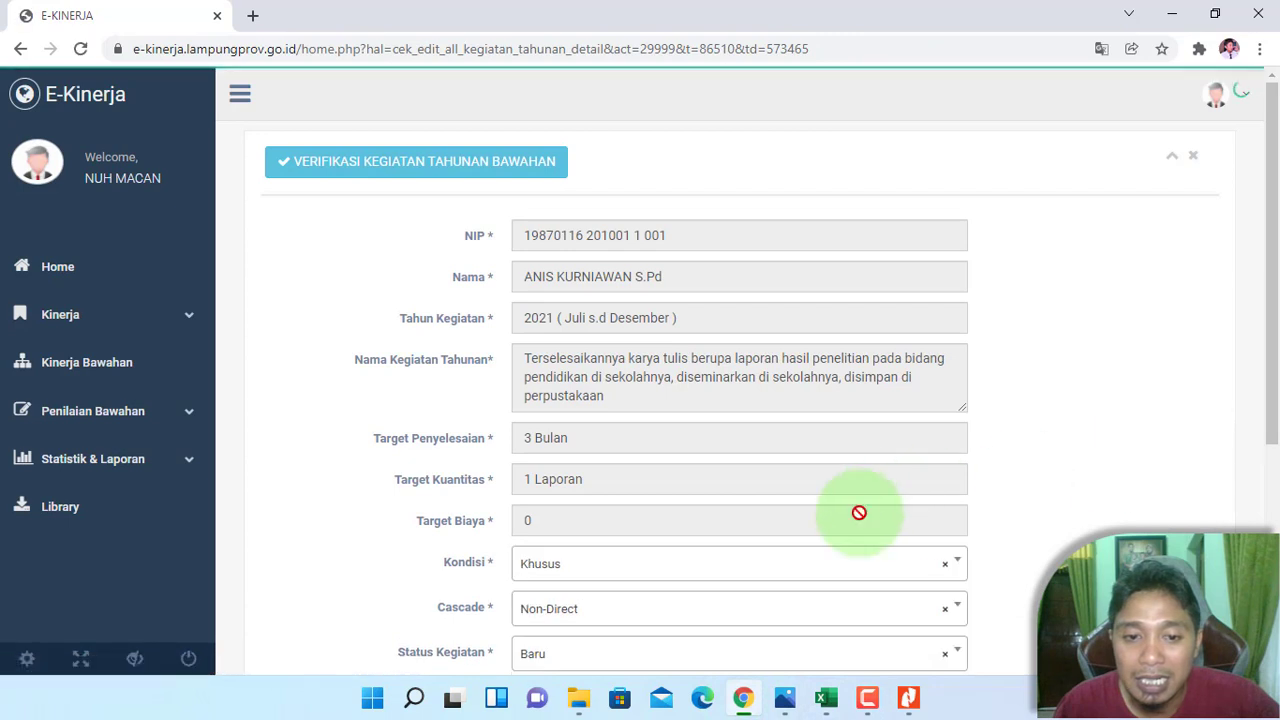
click(710, 566)
click(575, 505)
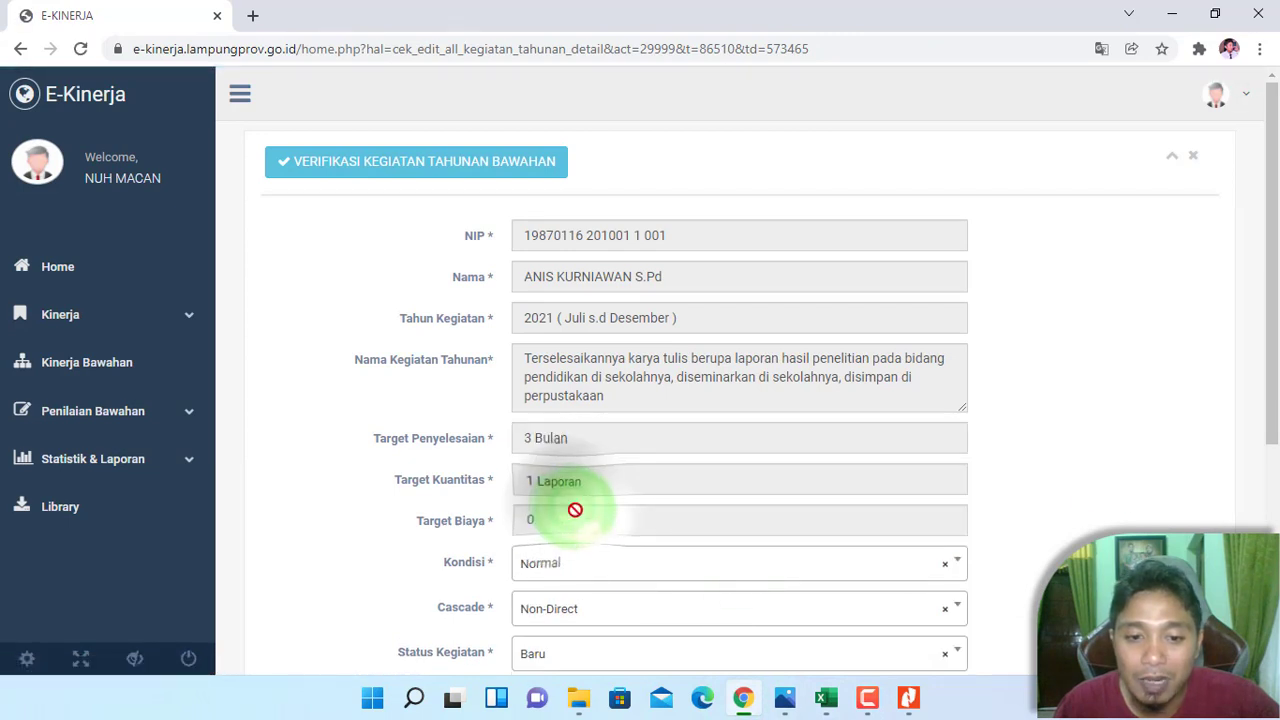
click(769, 613)
click(609, 552)
scroll(707, 600, down, 2)
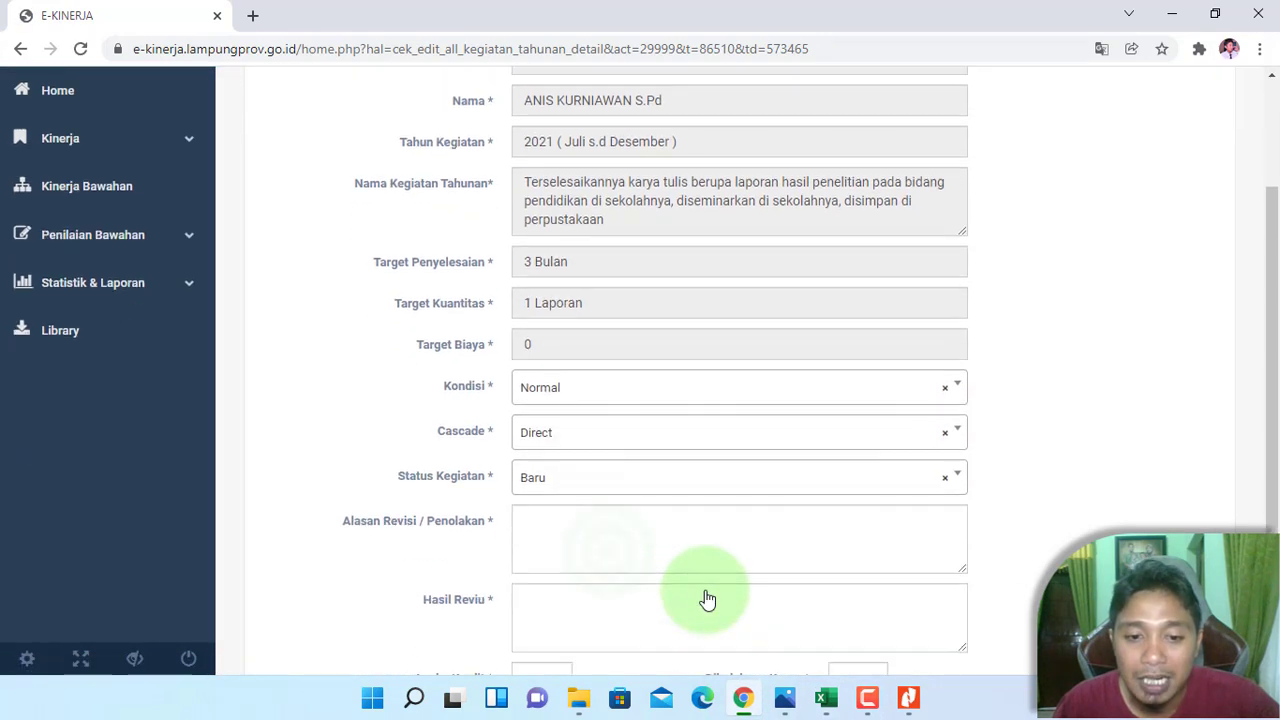
click(655, 466)
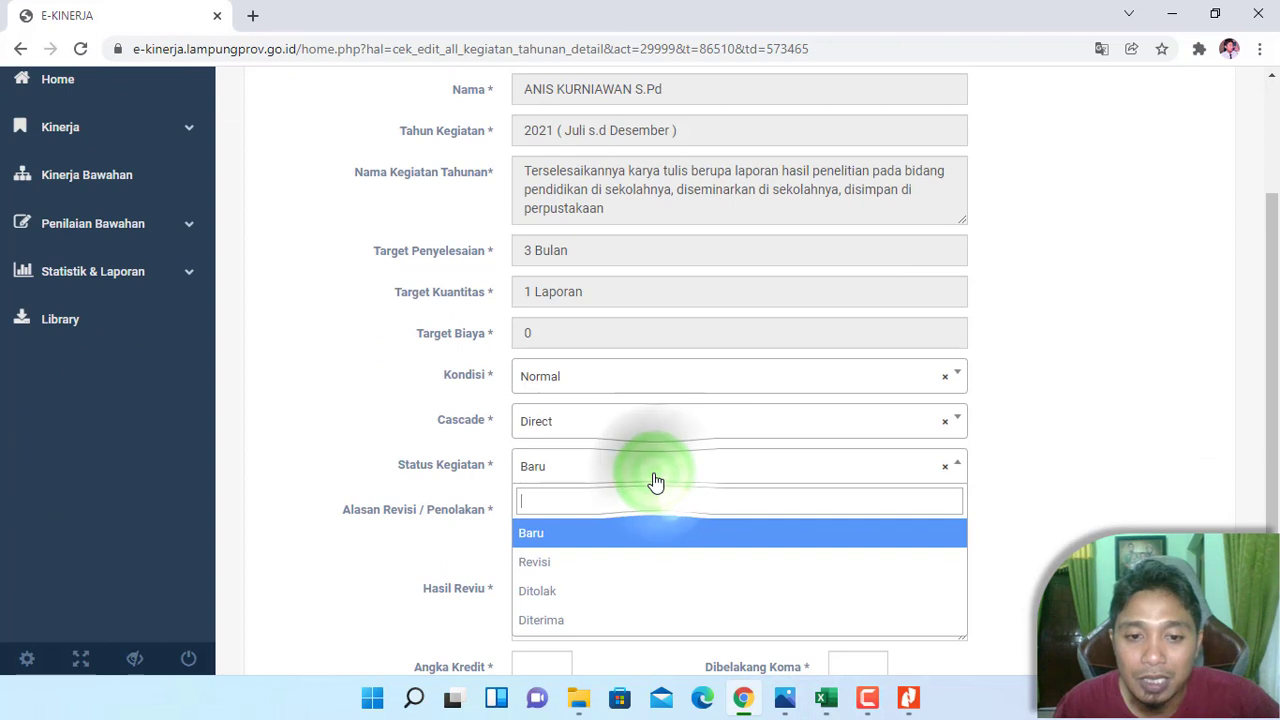
click(556, 622)
- Enter Baik as Hasil Reviu, 4 as Angka Kredit and 00 as Dibelakang Koma, and submit the fourth annual activity
click(551, 577)
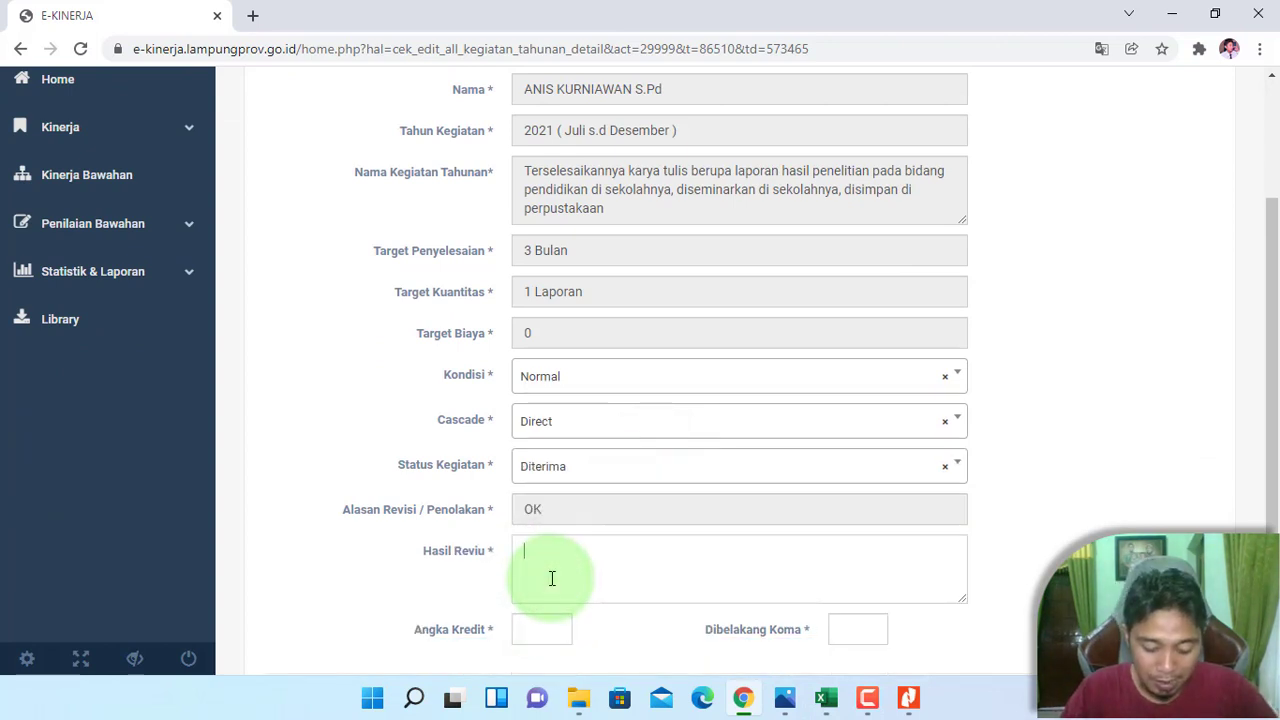
click(526, 628)
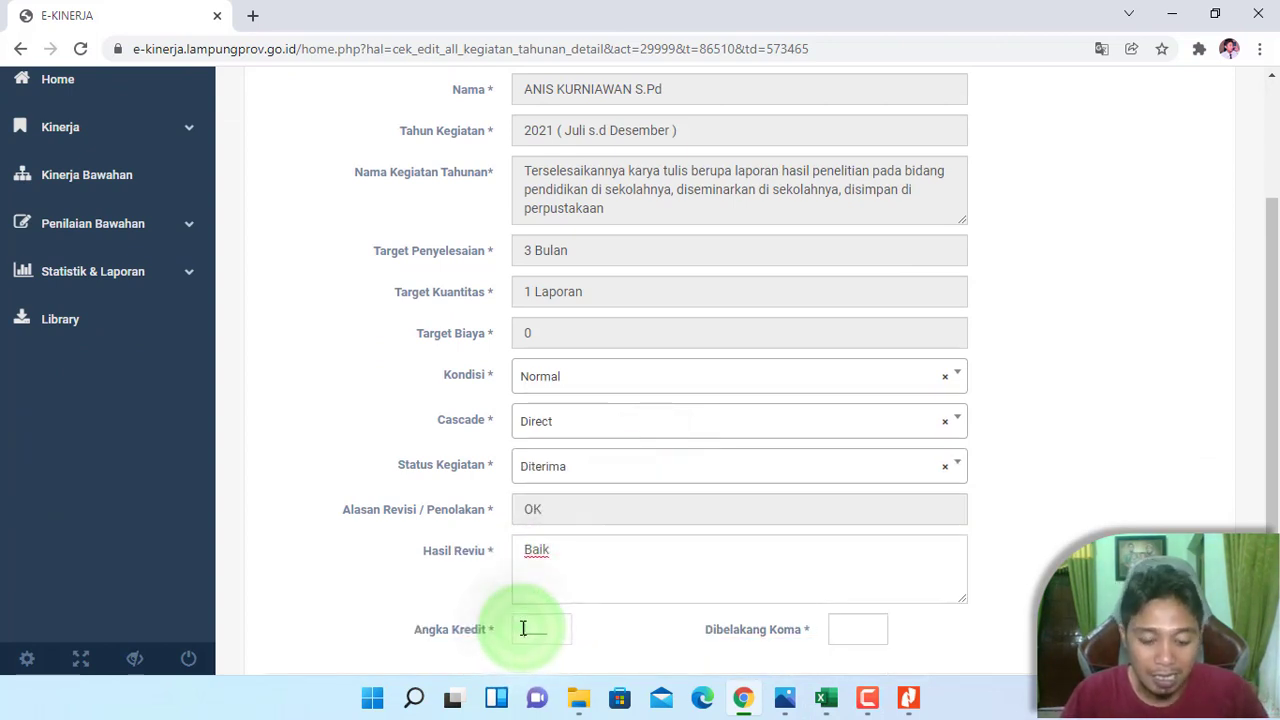
text(4)
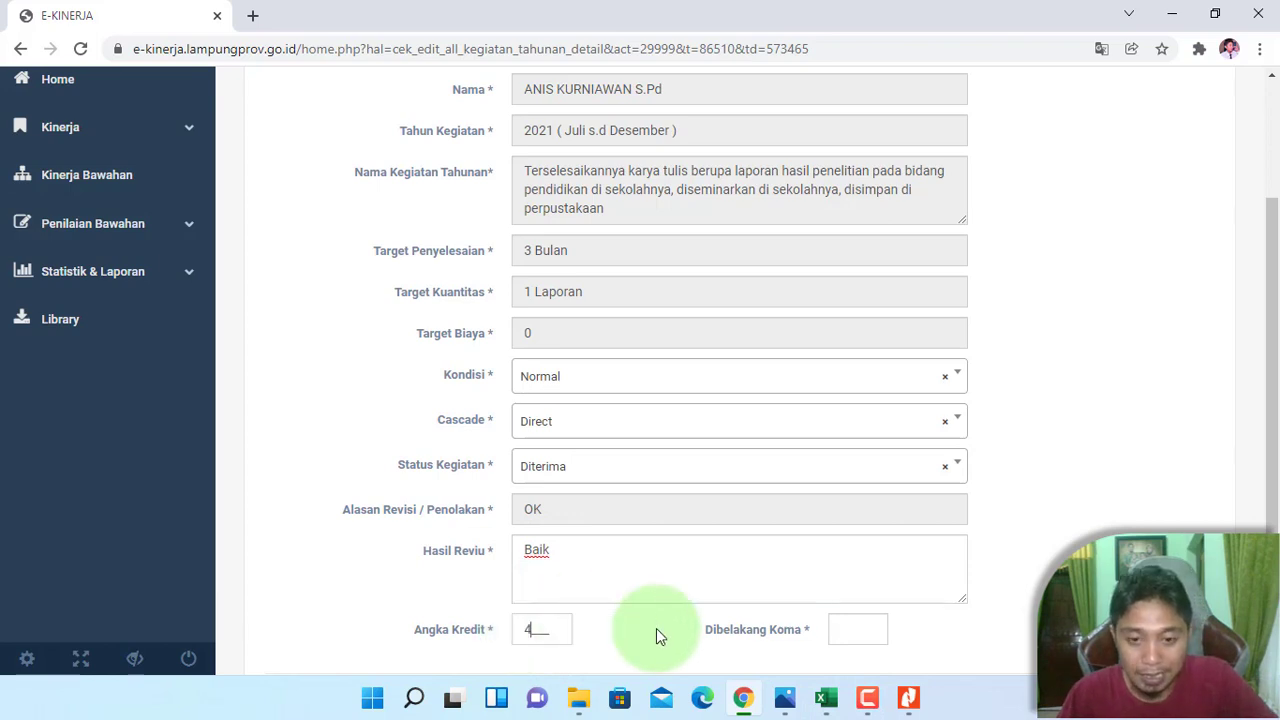
click(847, 624)
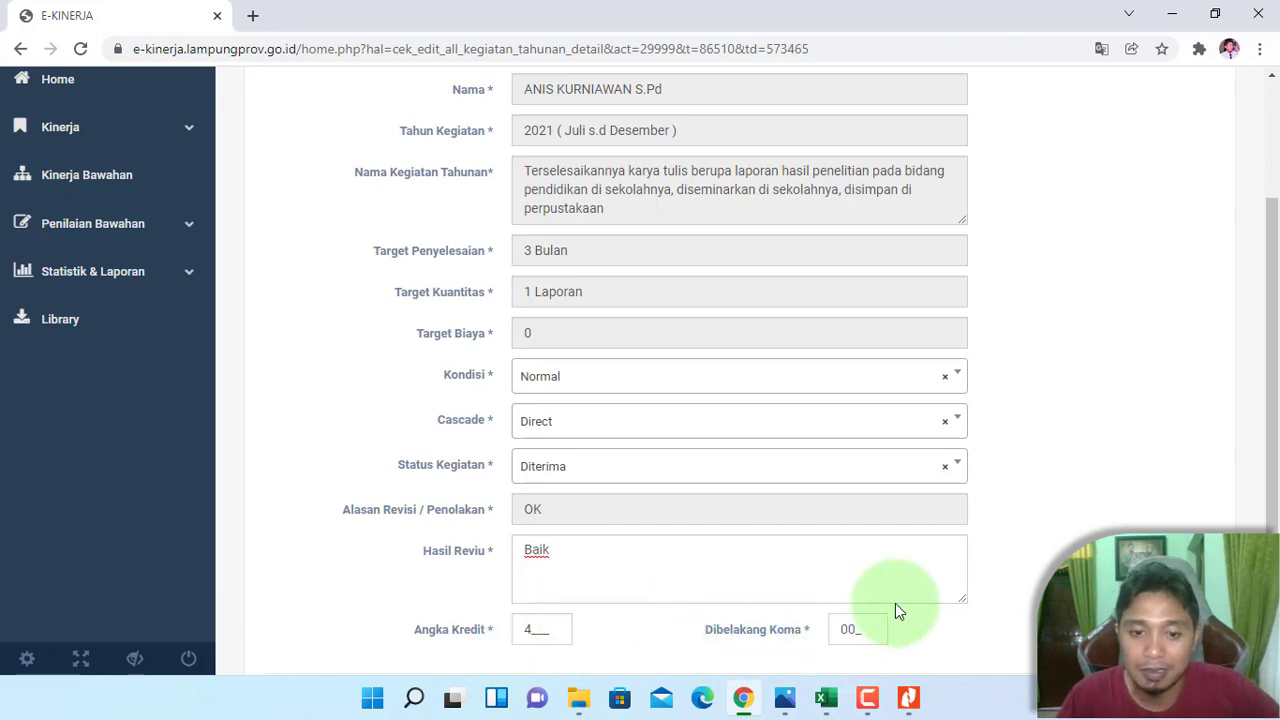
scroll(900, 605, down, 2)
click(701, 570)
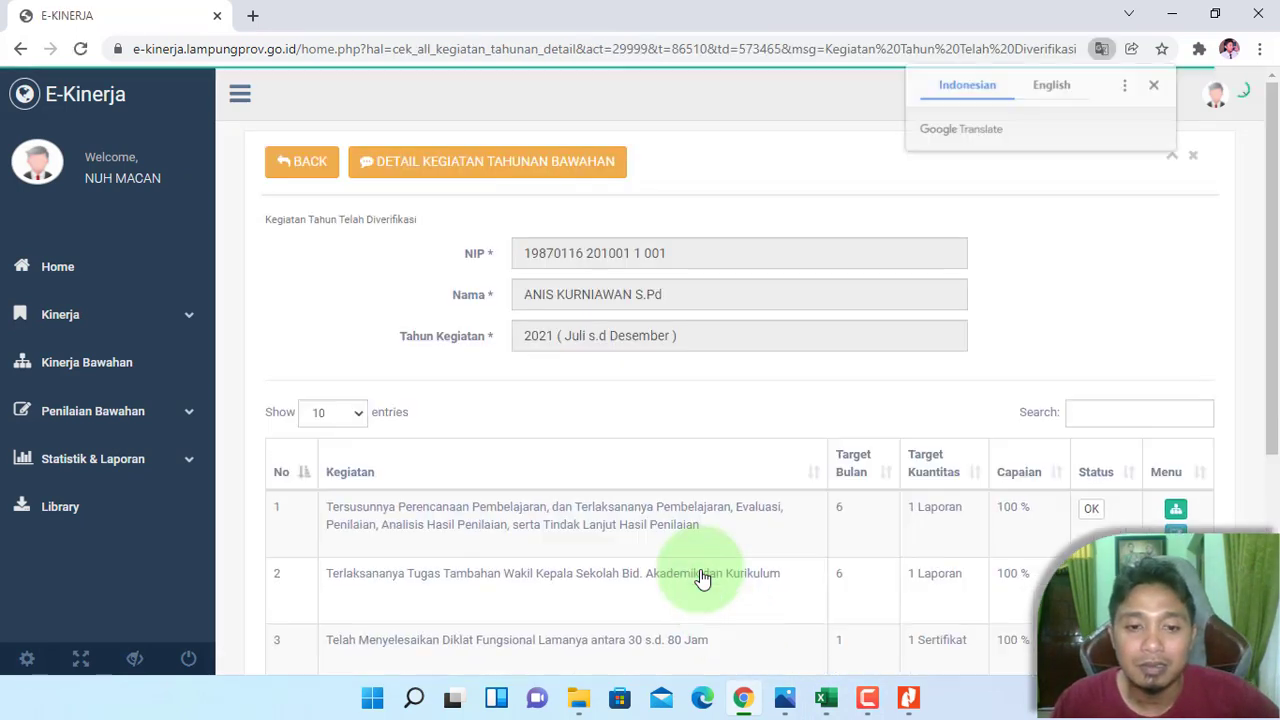
- Switch to the DUPAK sheet in Excel, find the school-level exam supervisor item, and read the credit-point comment on K159
scroll(840, 512, down, 3)
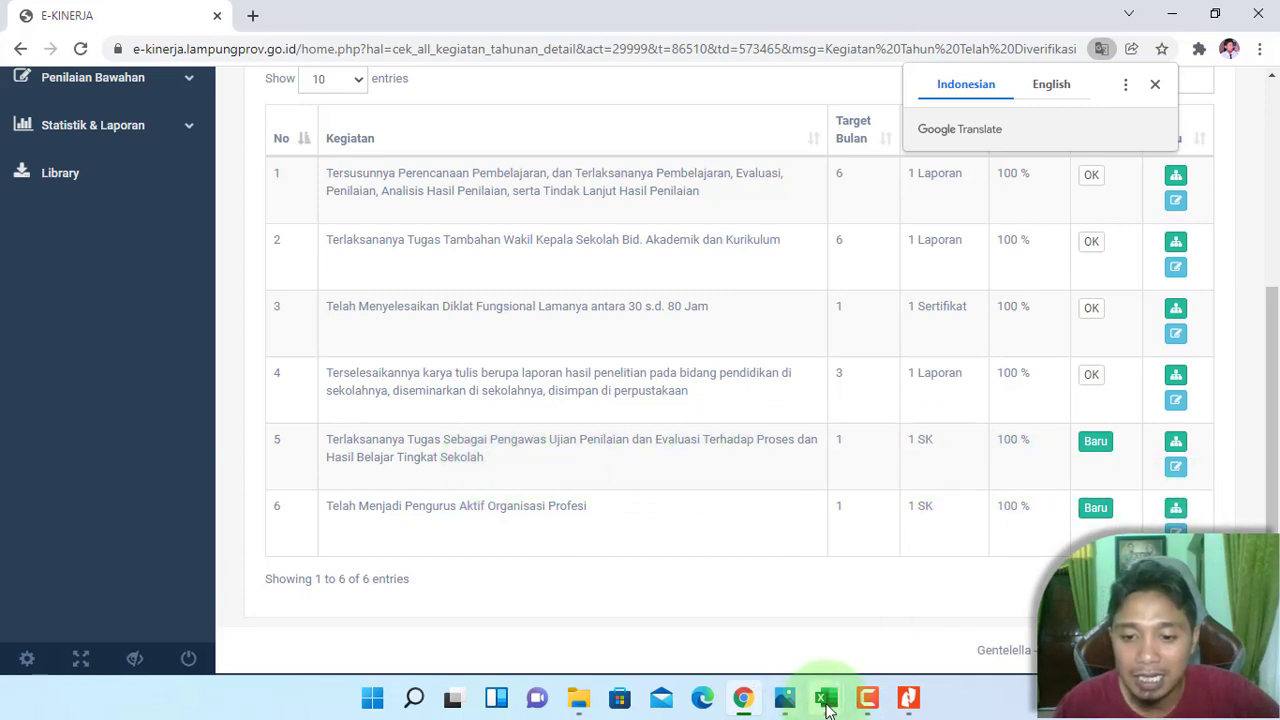
mouse_move(832, 710)
click(701, 602)
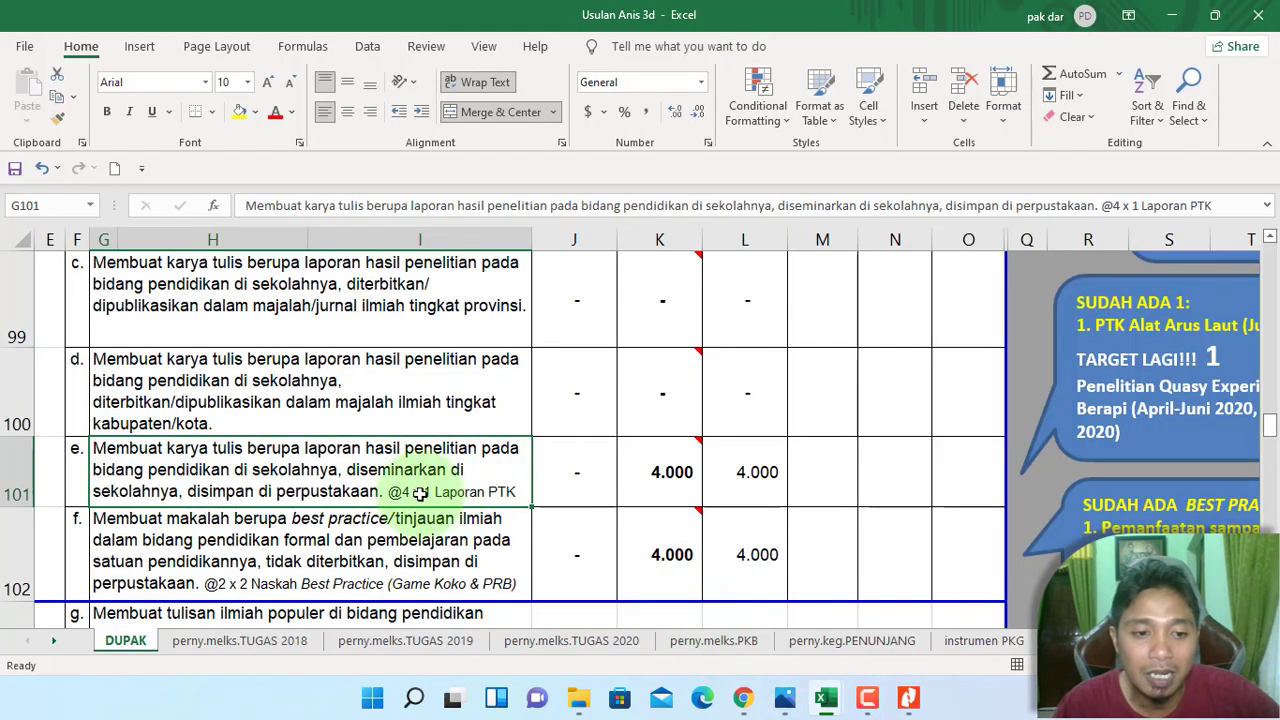
scroll(417, 498, down, 7)
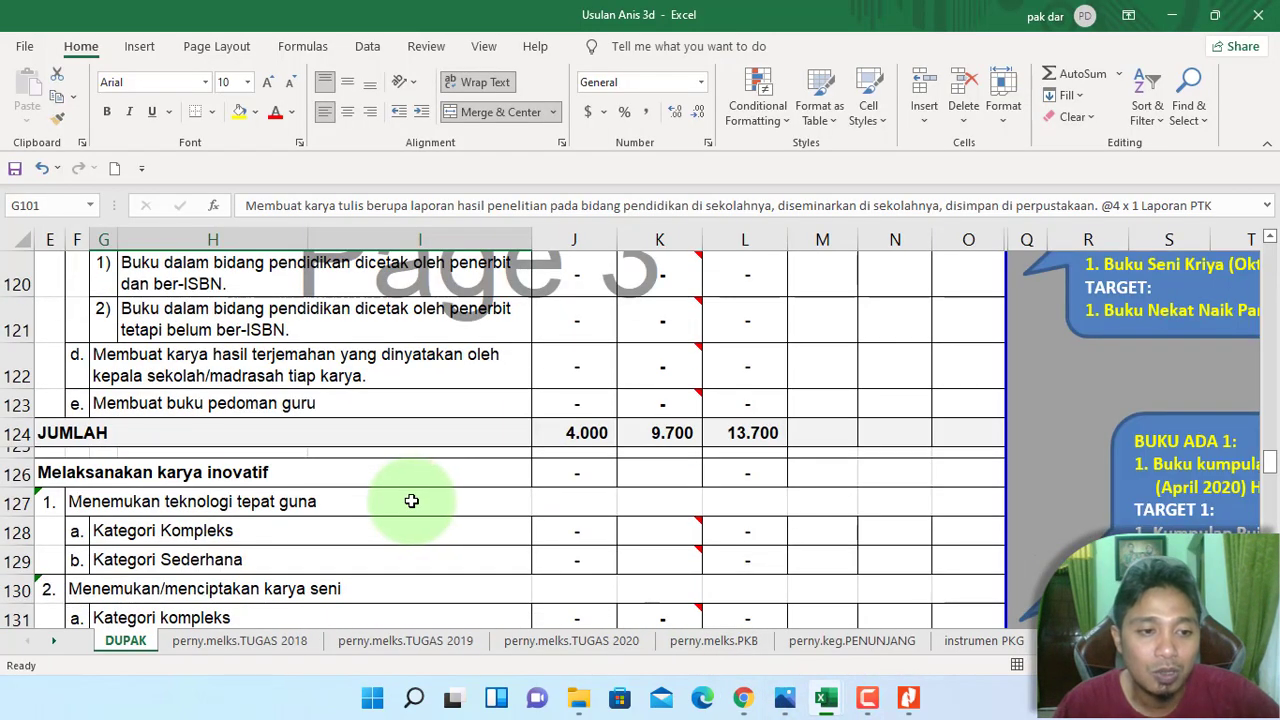
scroll(411, 500, down, 7)
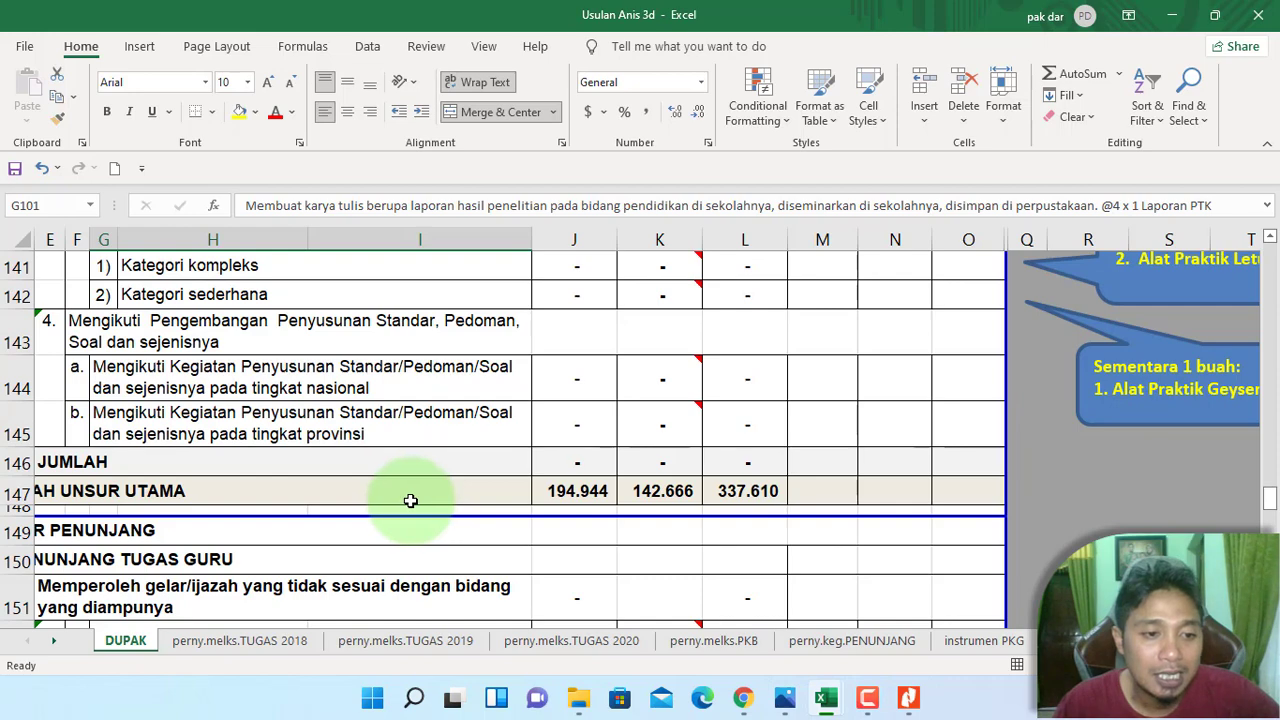
scroll(410, 500, down, 6)
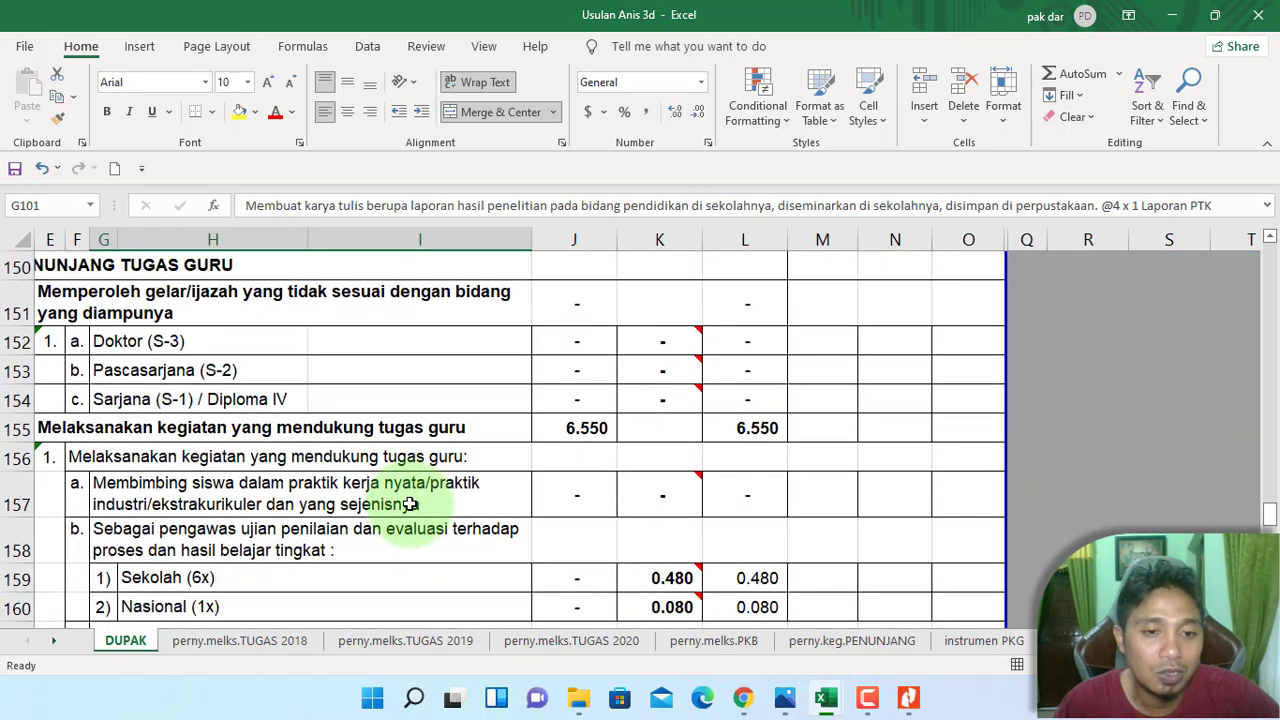
scroll(410, 504, down, 2)
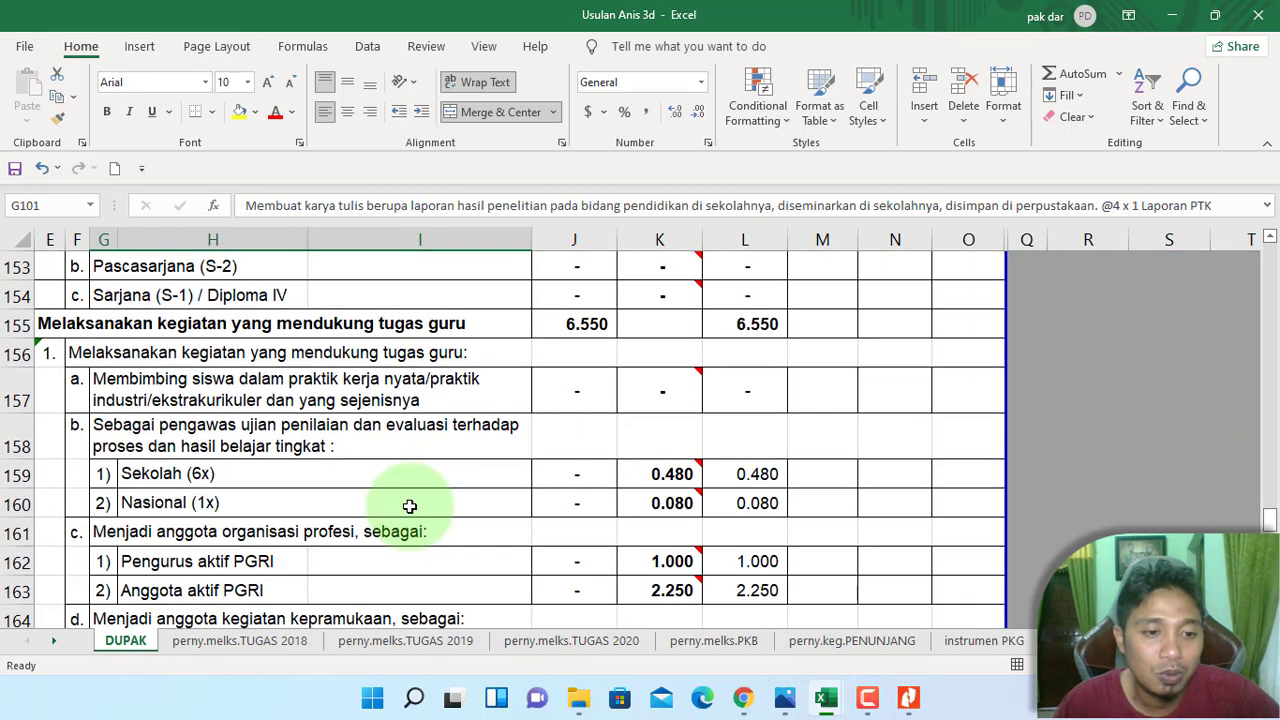
click(152, 478)
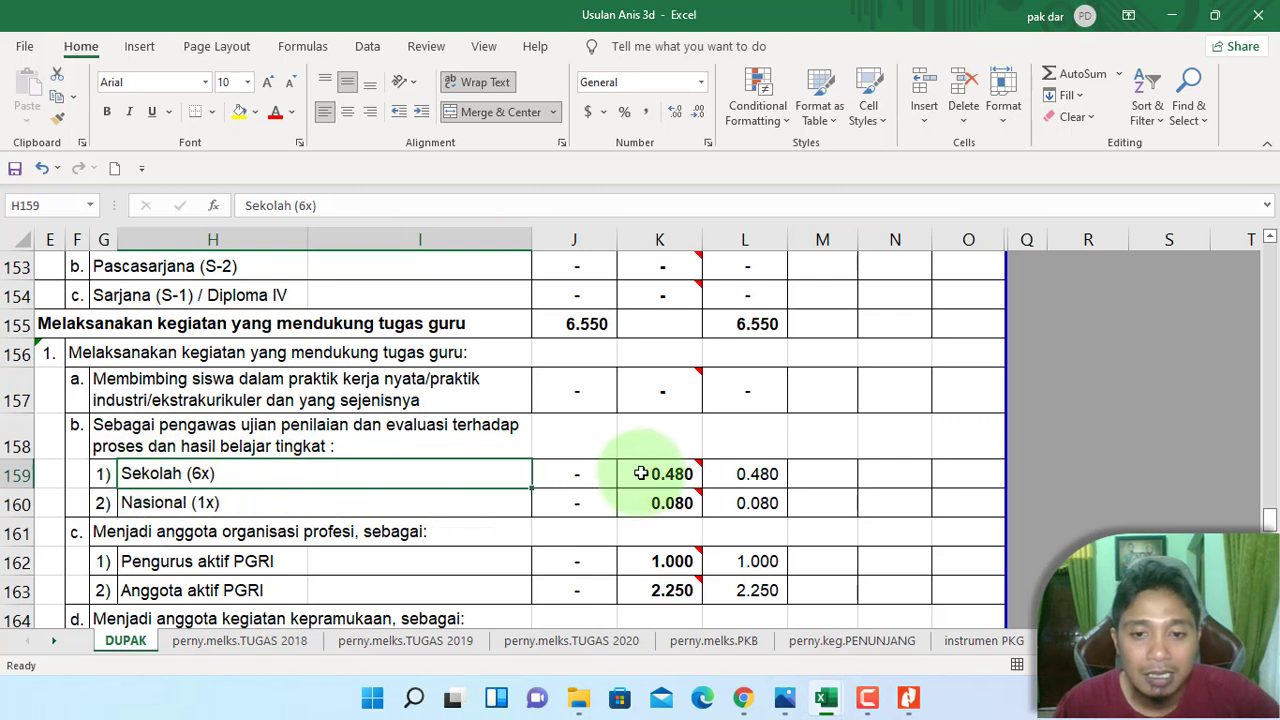
mouse_move(691, 467)
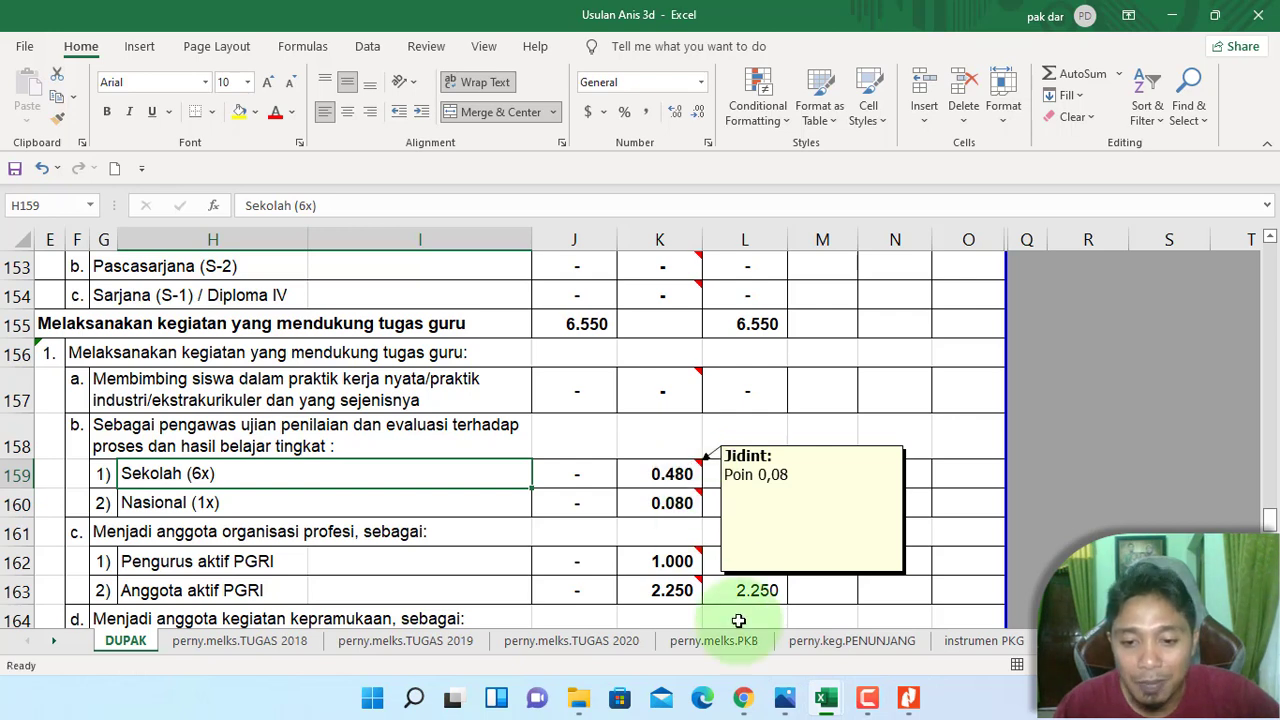
- Return to Chrome, open the fifth annual activity for verification, and set Kondisi to Normal, Cascade to Direct and Status Kegiatan to Diterima
click(743, 701)
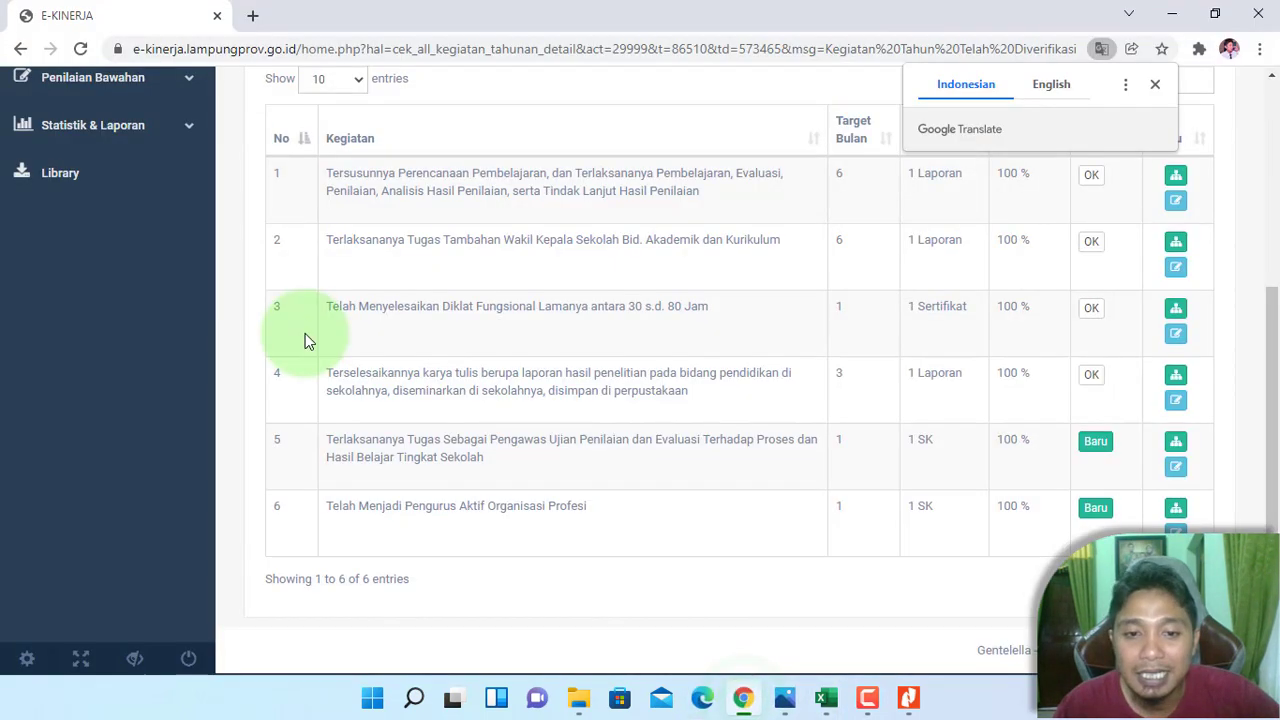
click(1174, 468)
scroll(691, 523, down, 2)
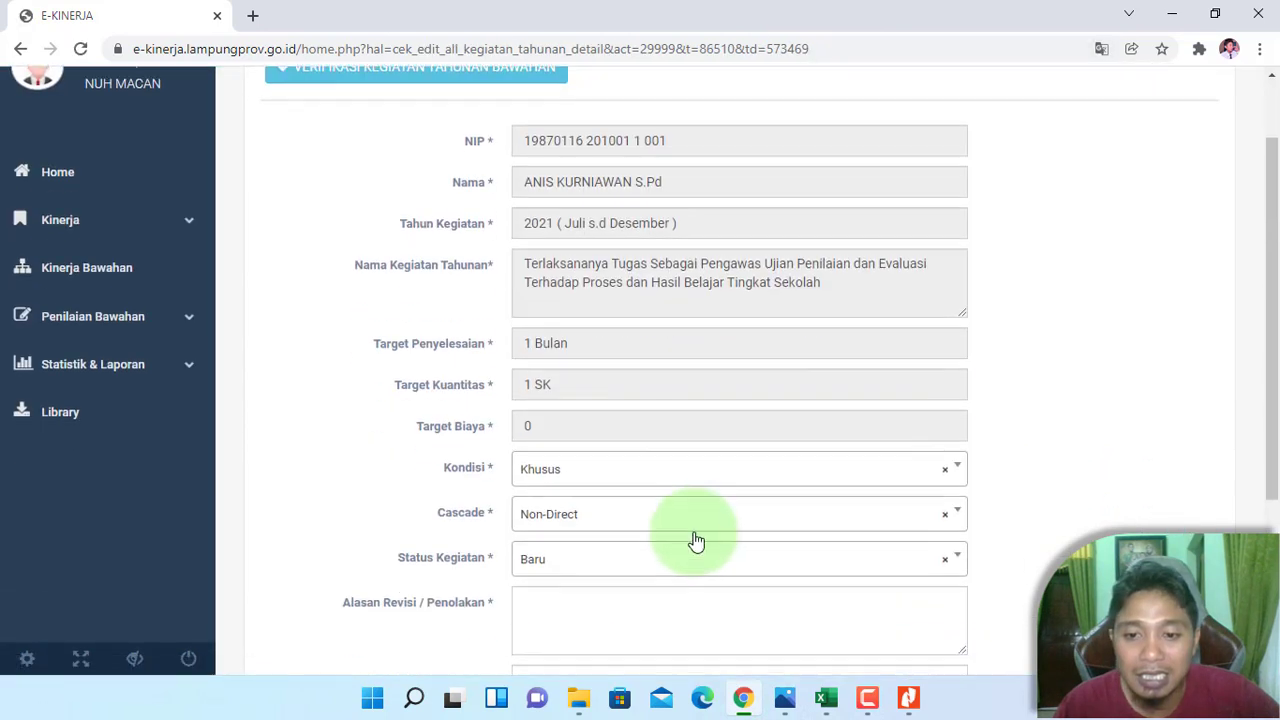
click(851, 381)
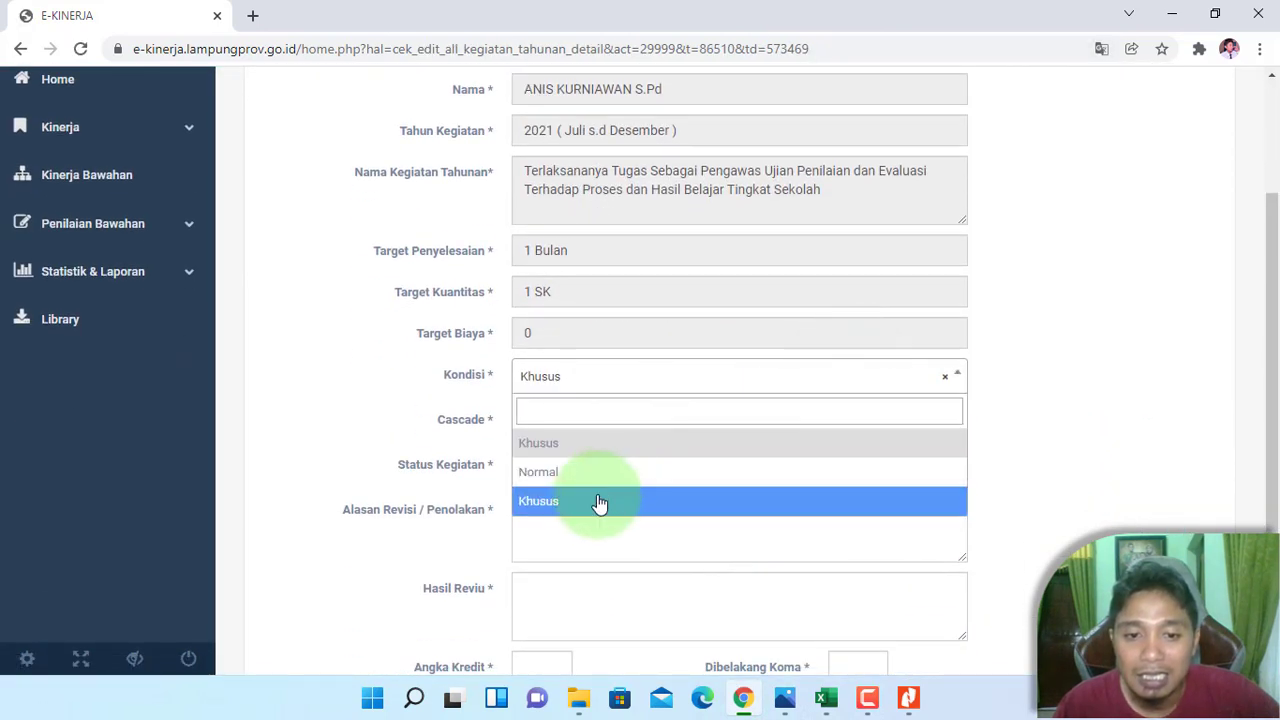
click(585, 488)
click(714, 425)
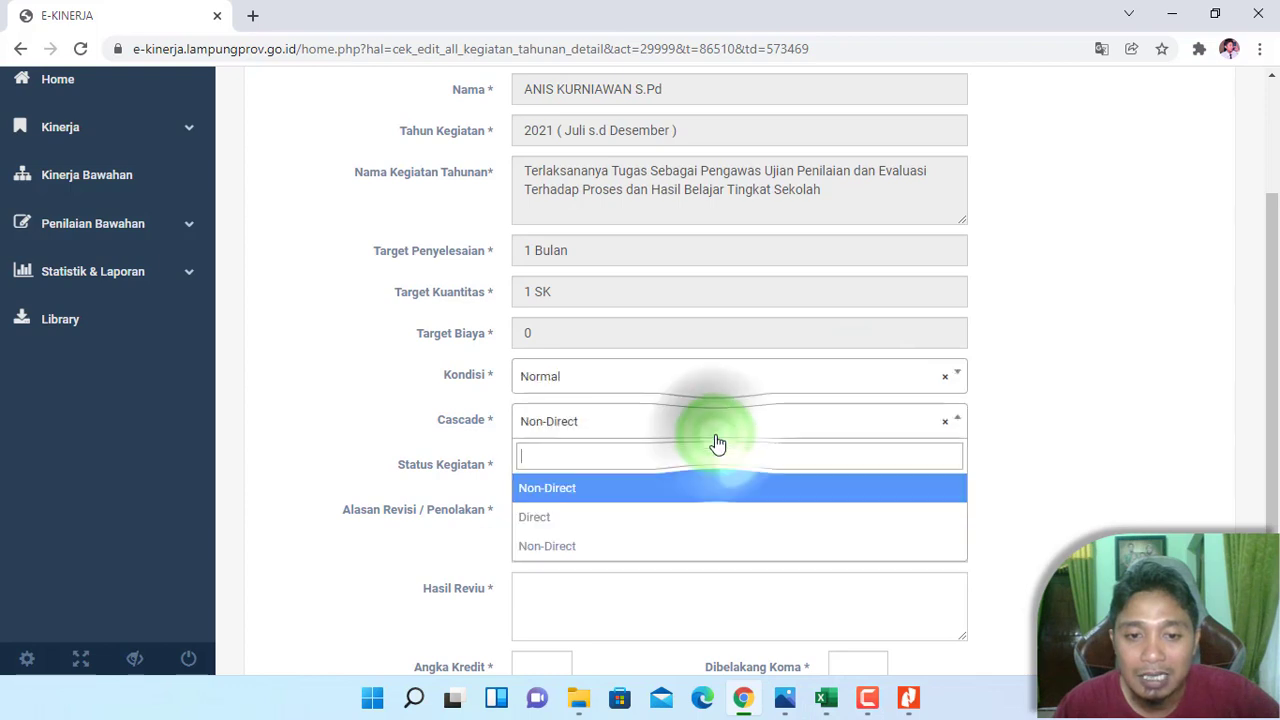
click(605, 514)
click(709, 468)
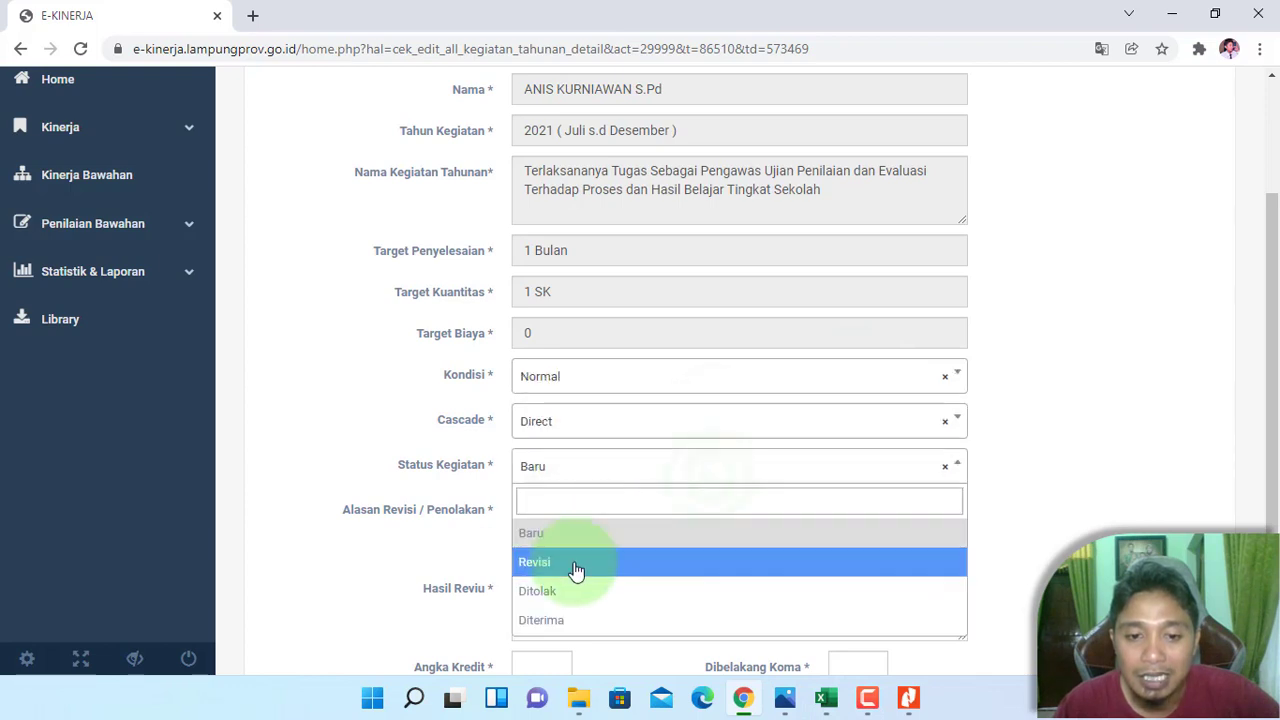
click(555, 621)
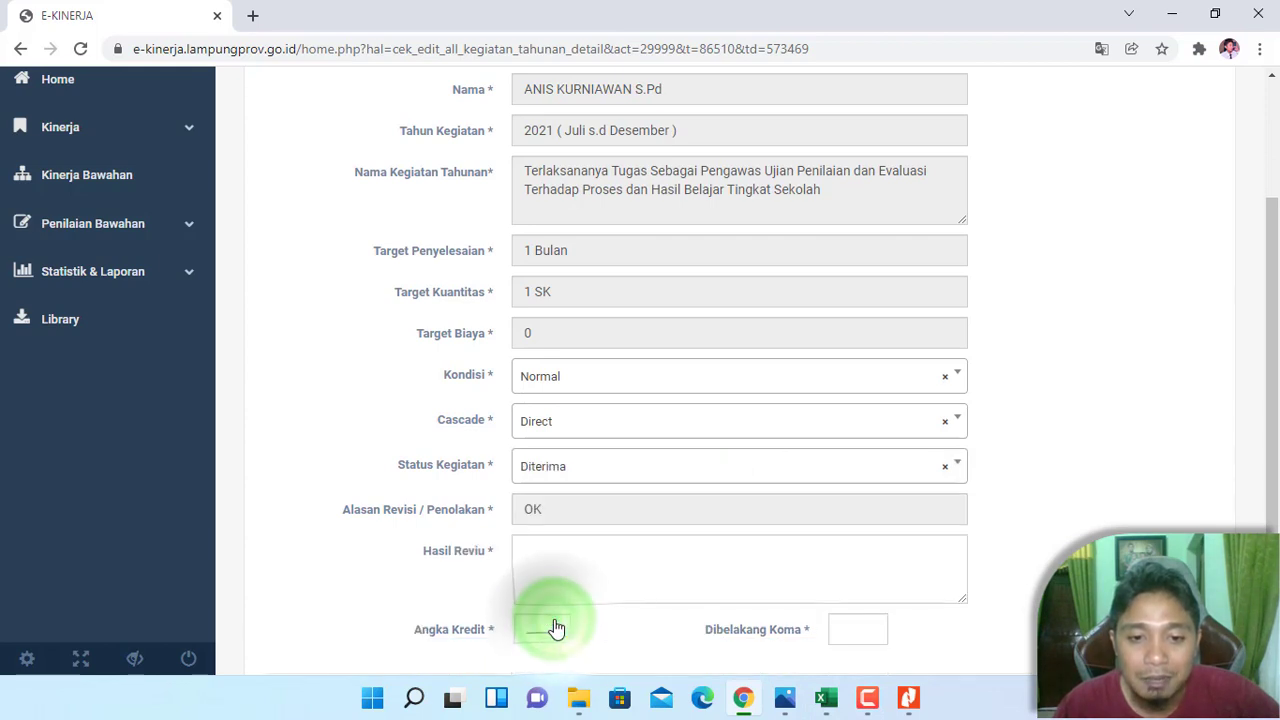
- Enter Baik as Hasil Reviu and 0 as Angka Kredit, and recheck the credit-point comment on K159 in Excel
click(586, 554)
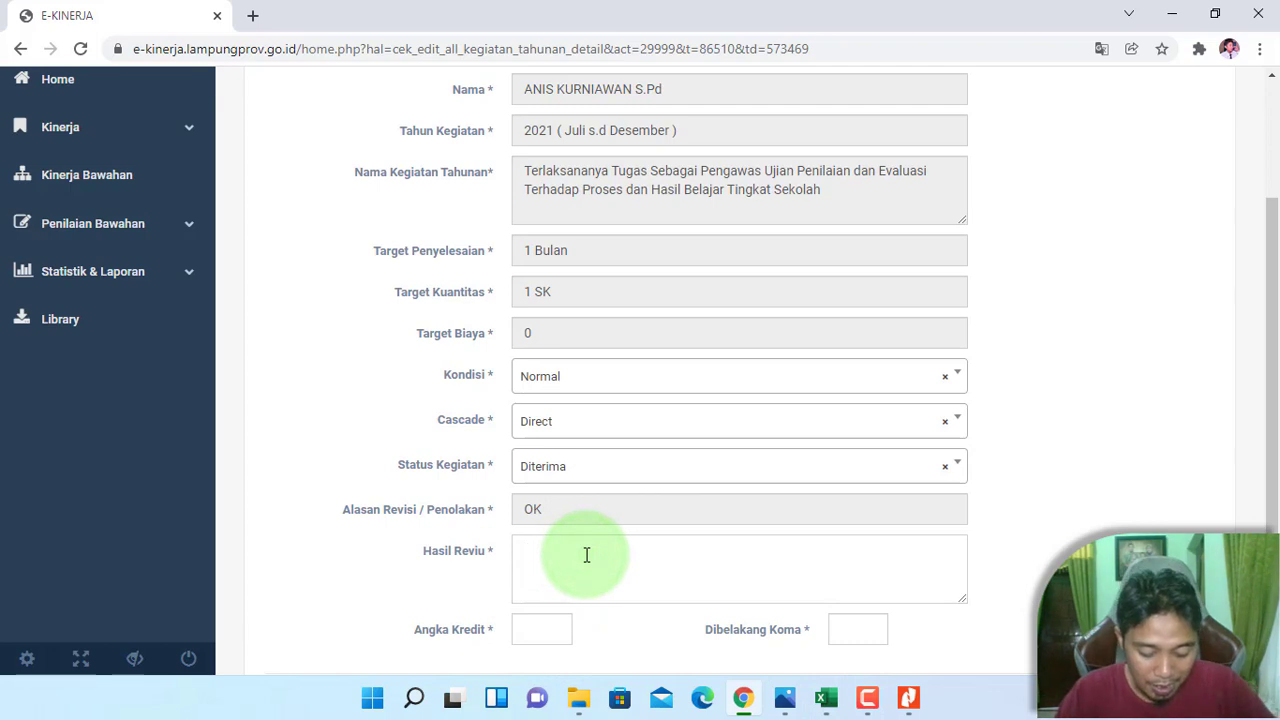
click(532, 632)
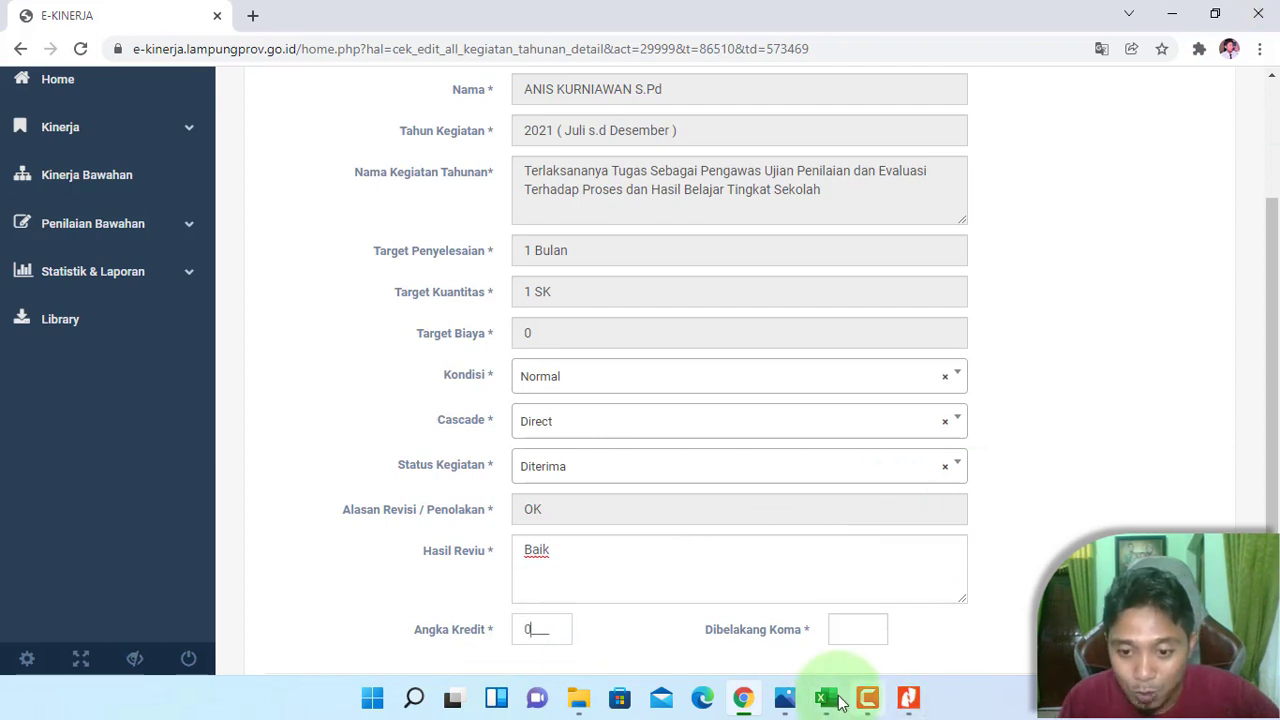
click(836, 701)
click(733, 608)
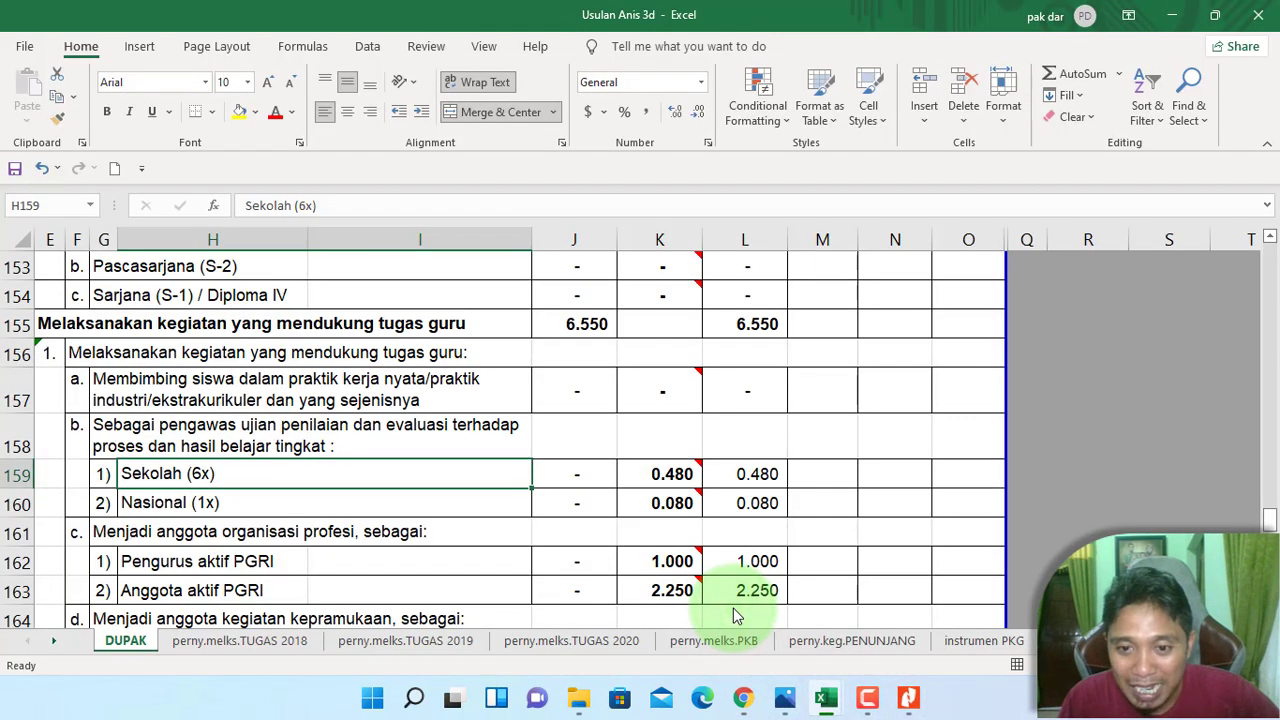
mouse_move(689, 470)
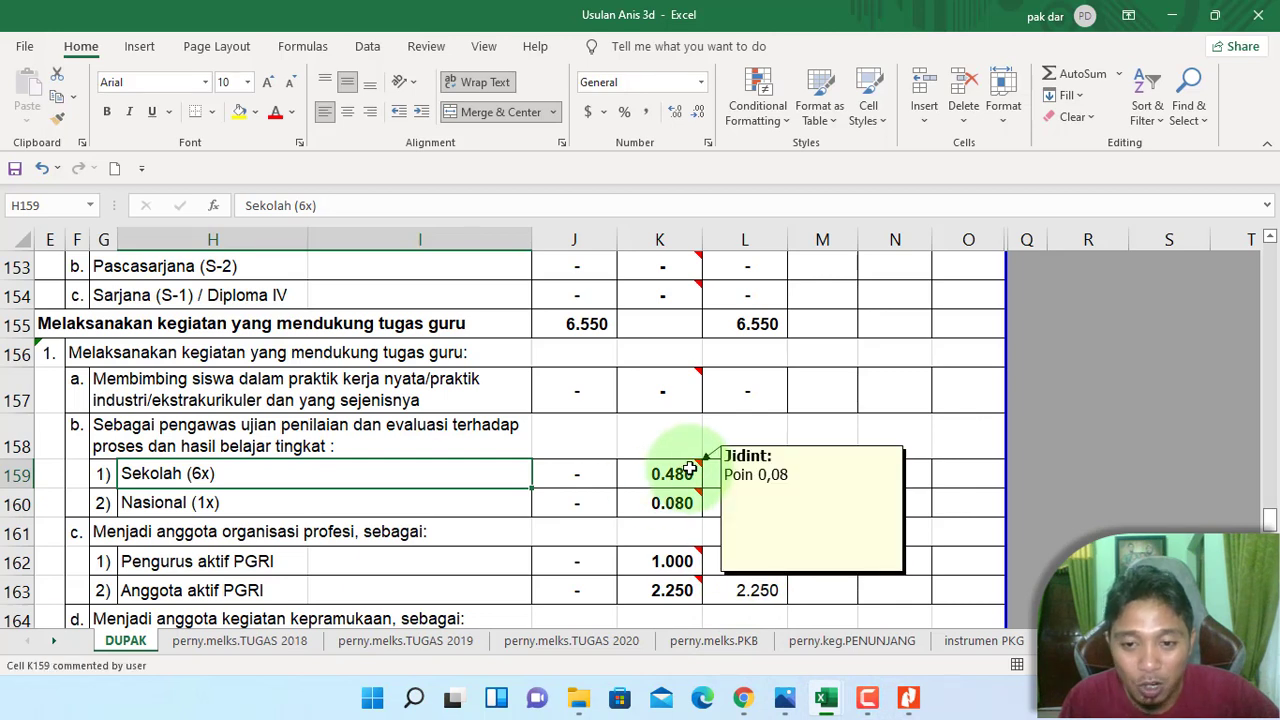
- Return to Chrome, enter 08 as Dibelakang Koma, and submit the fifth annual activity
click(740, 697)
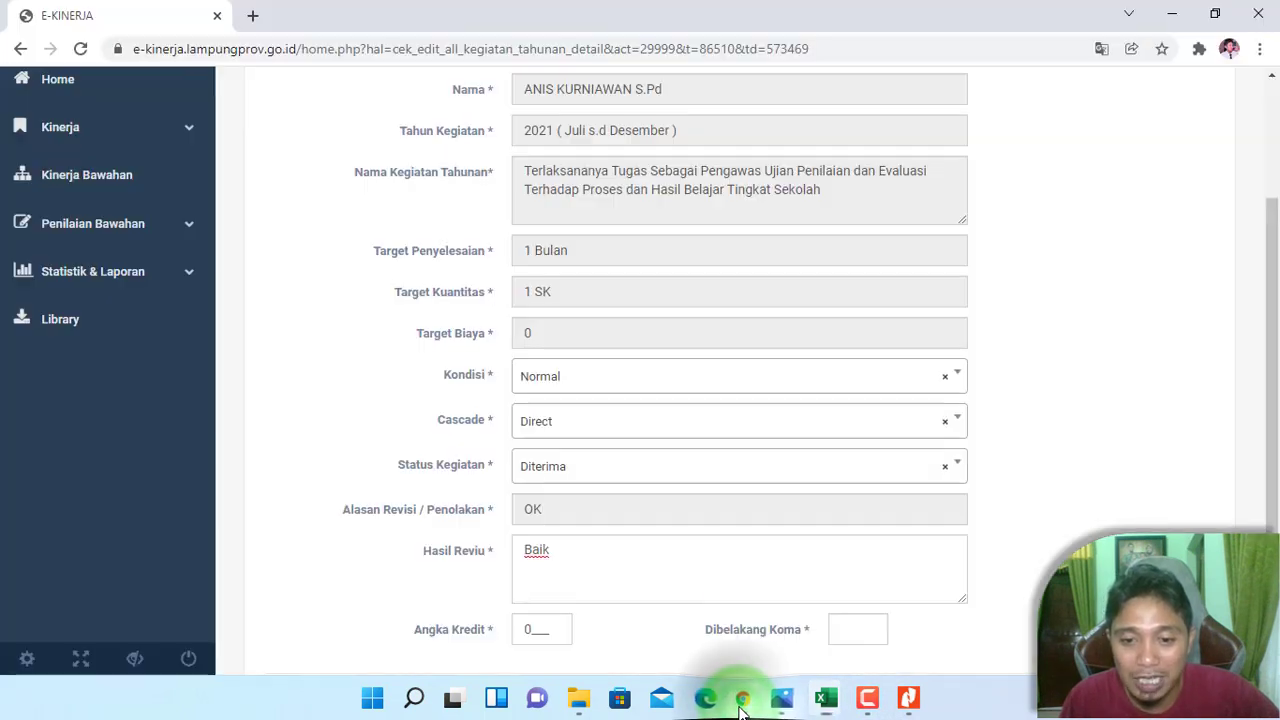
click(841, 625)
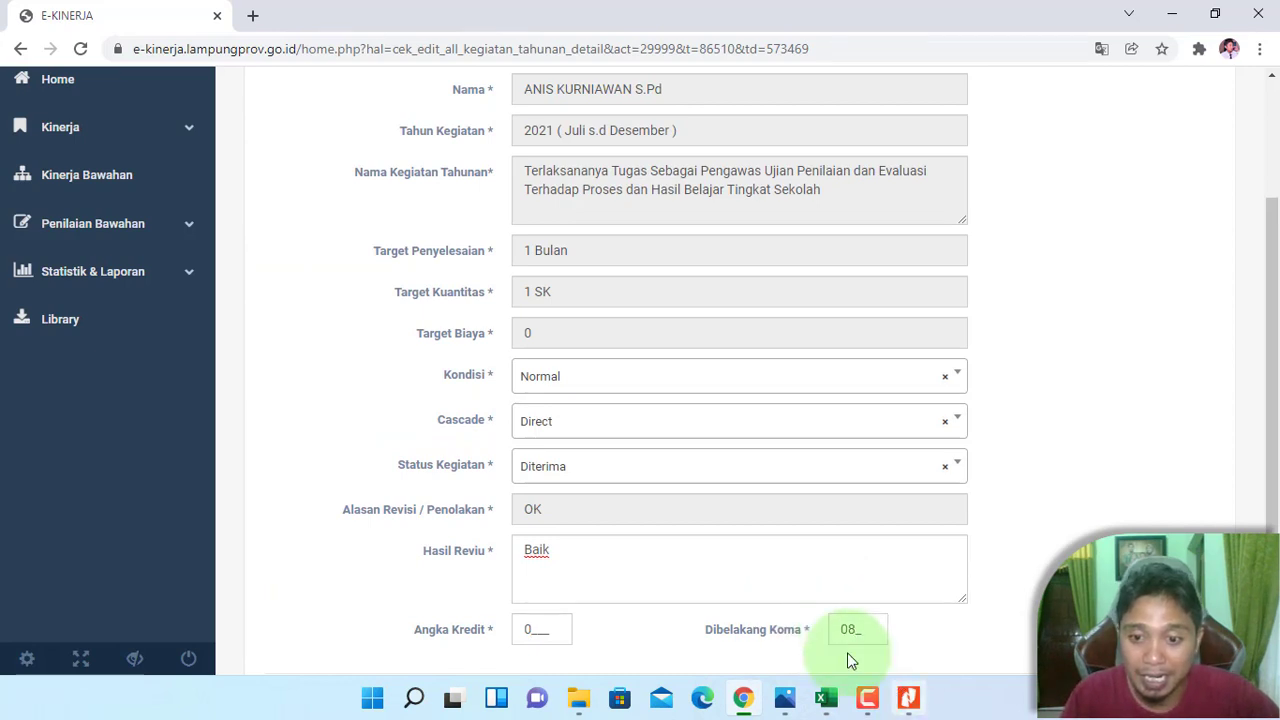
scroll(880, 600, down, 2)
click(705, 587)
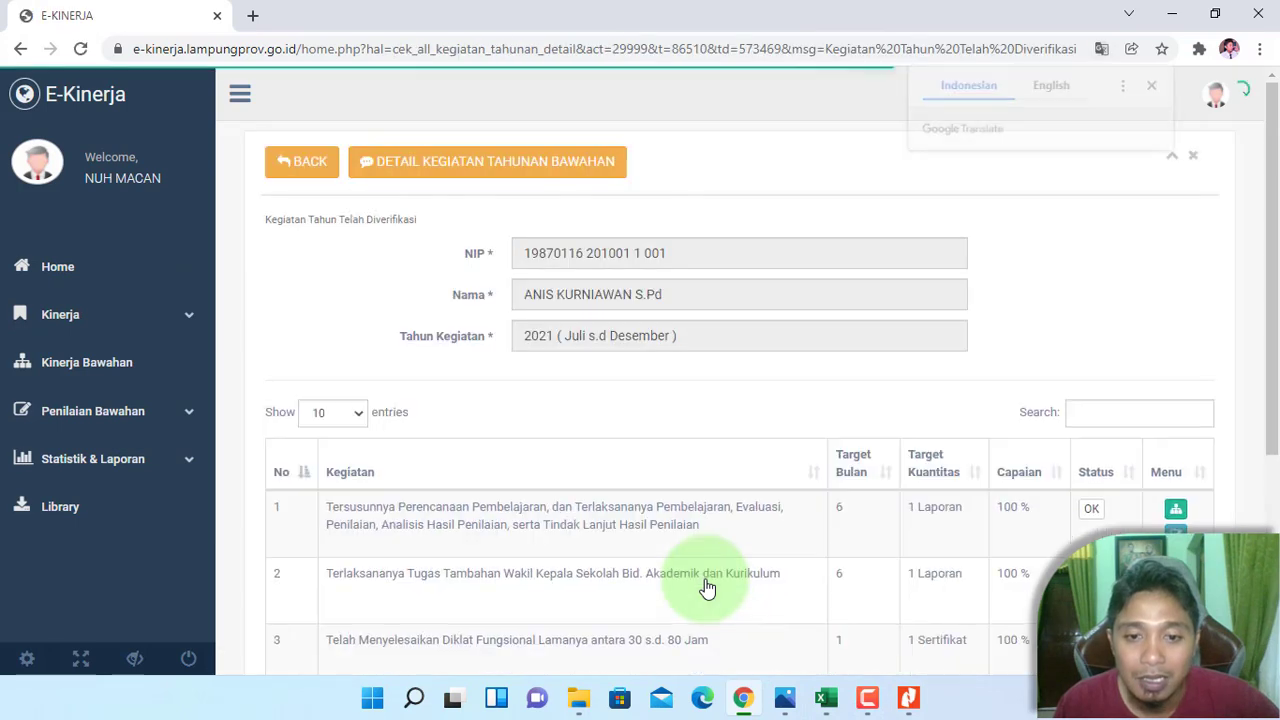
scroll(706, 586, down, 3)
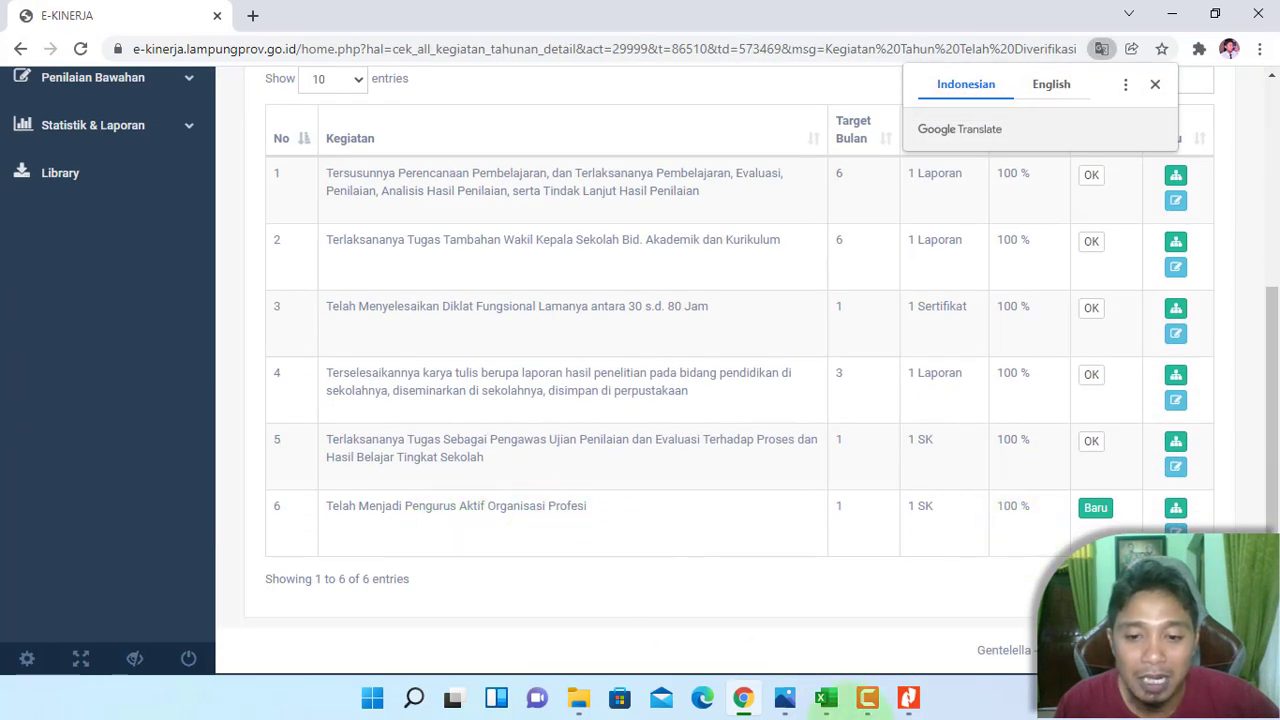
- Switch to the DUPAK sheet in Excel and compare the credit-point comments on K162 and K163 for active PGRI officials and members
click(826, 698)
click(716, 630)
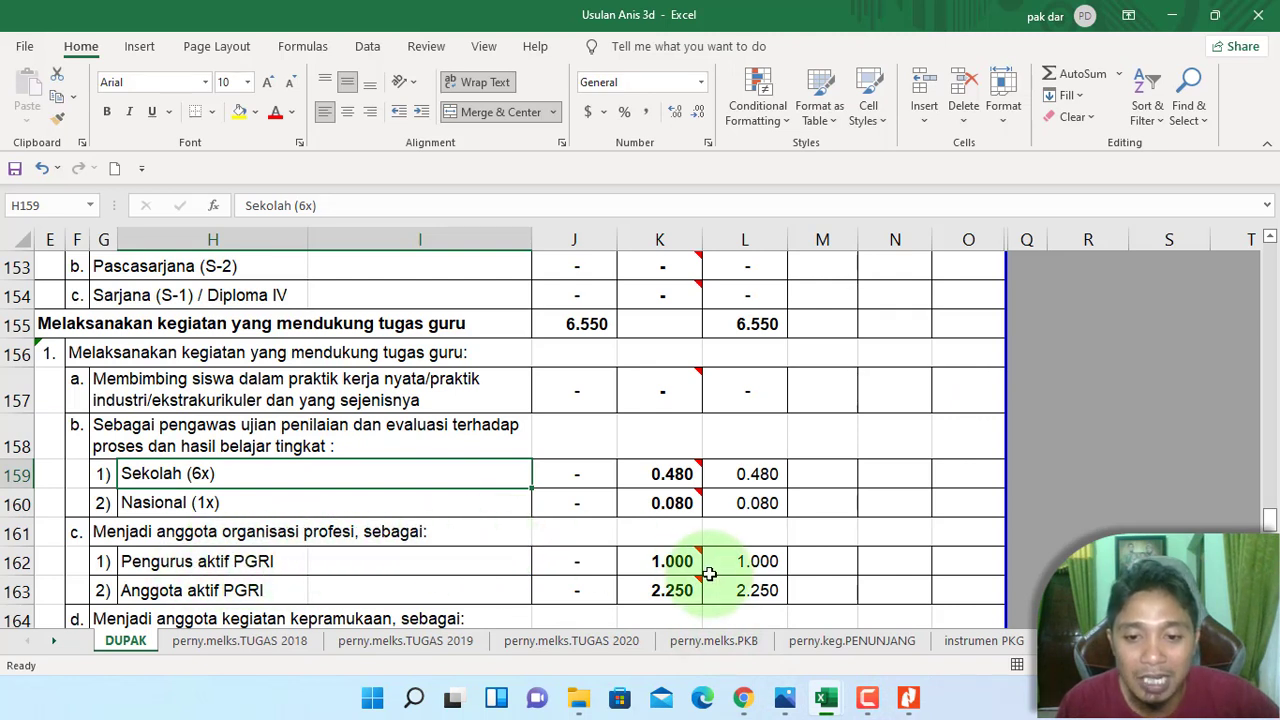
mouse_move(678, 566)
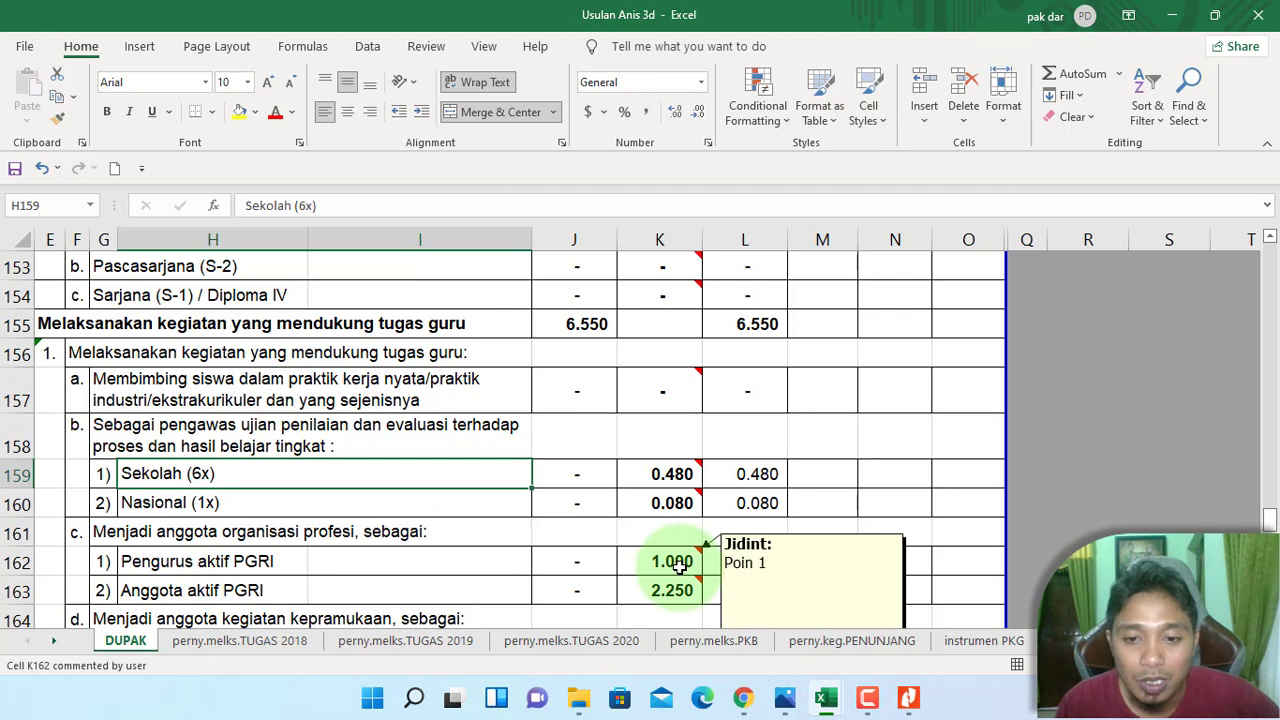
mouse_move(685, 590)
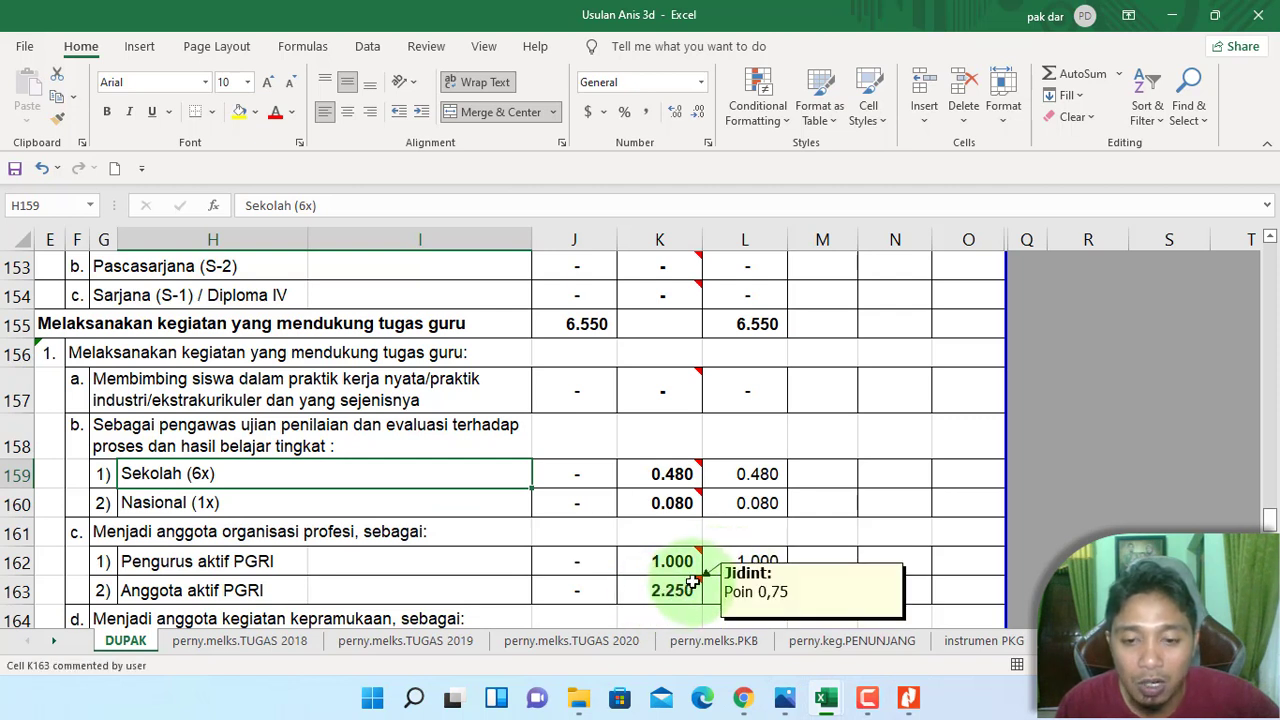
mouse_move(692, 561)
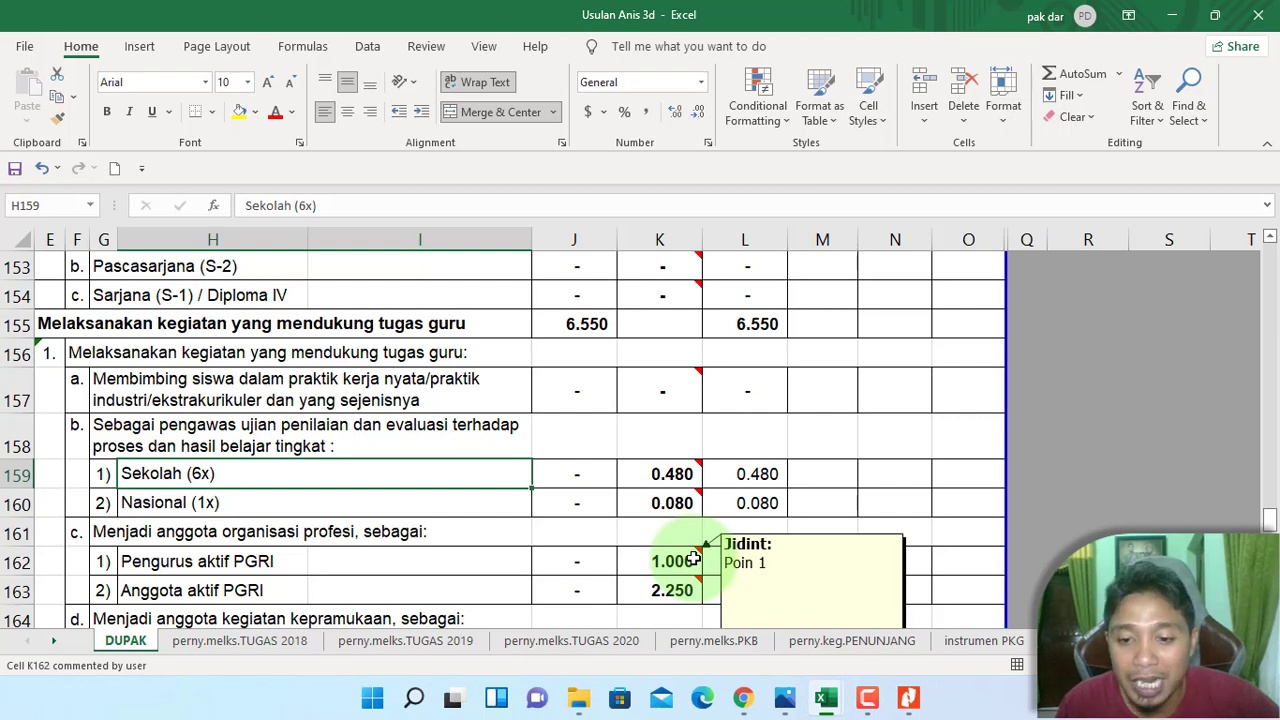
- Return to Chrome, open the sixth annual activity for verification, and set Kondisi to Normal and Status Kegiatan to Diterima
click(743, 697)
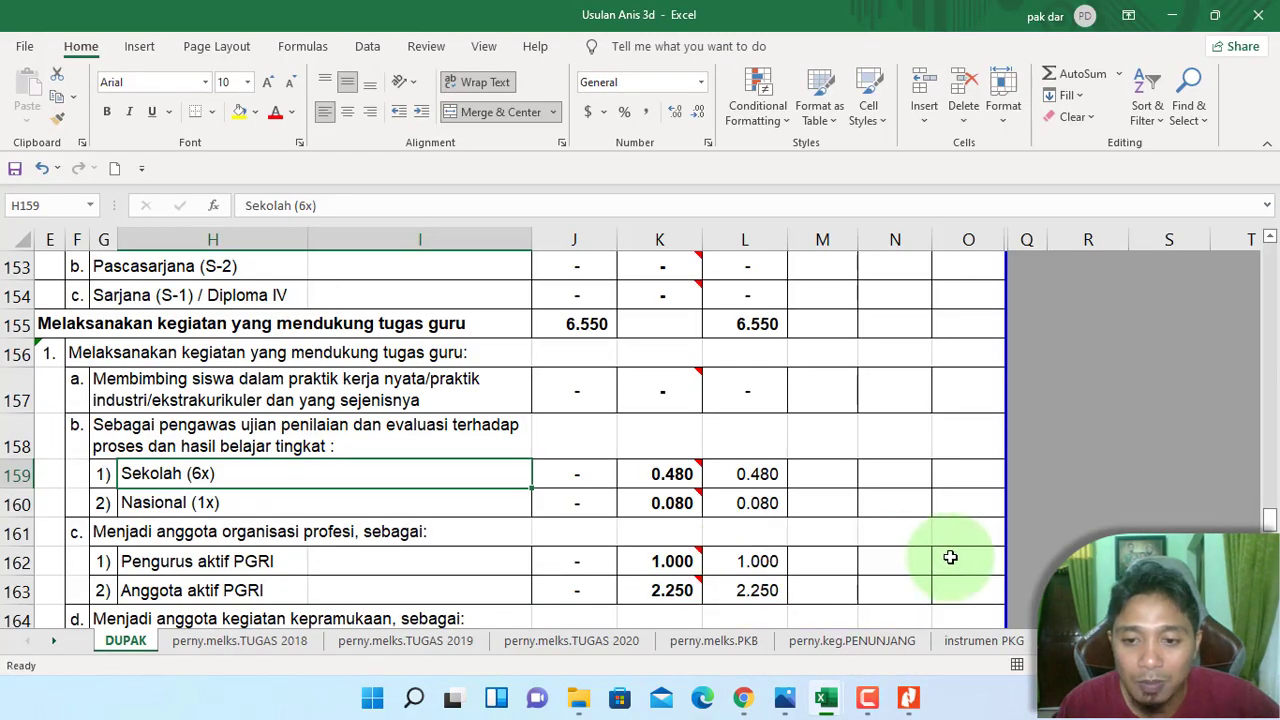
mouse_move(909, 700)
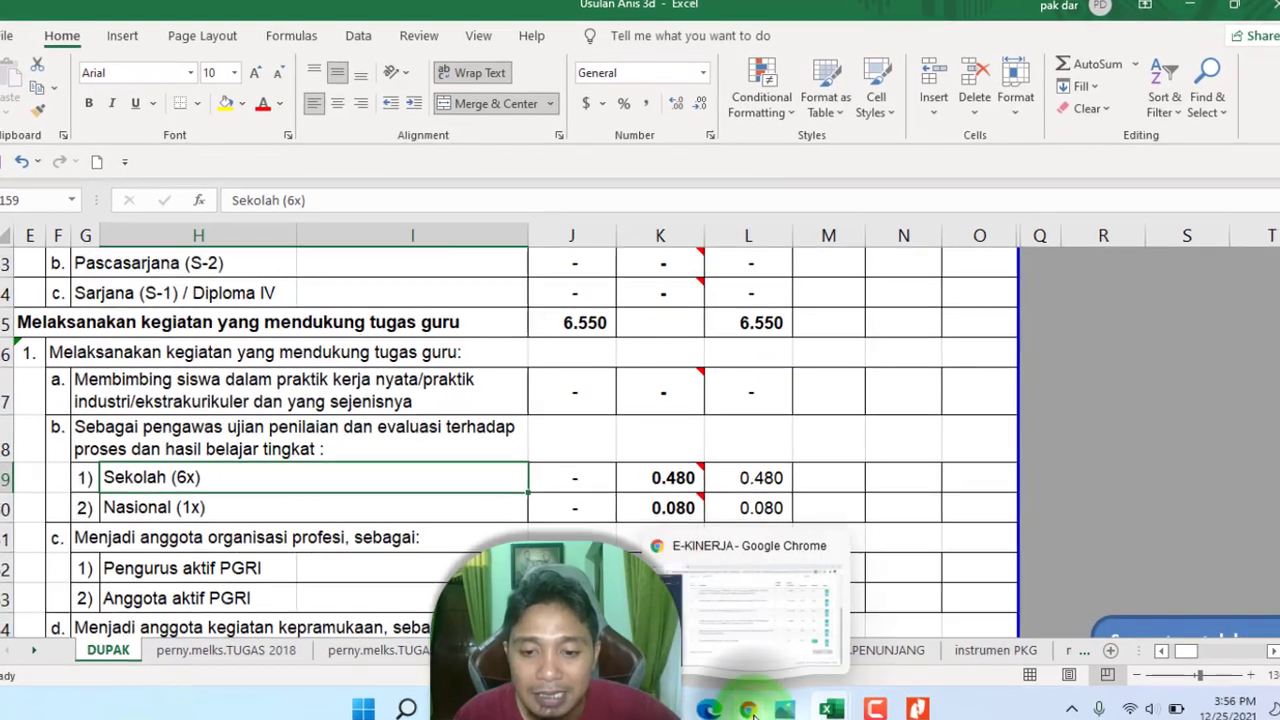
click(743, 698)
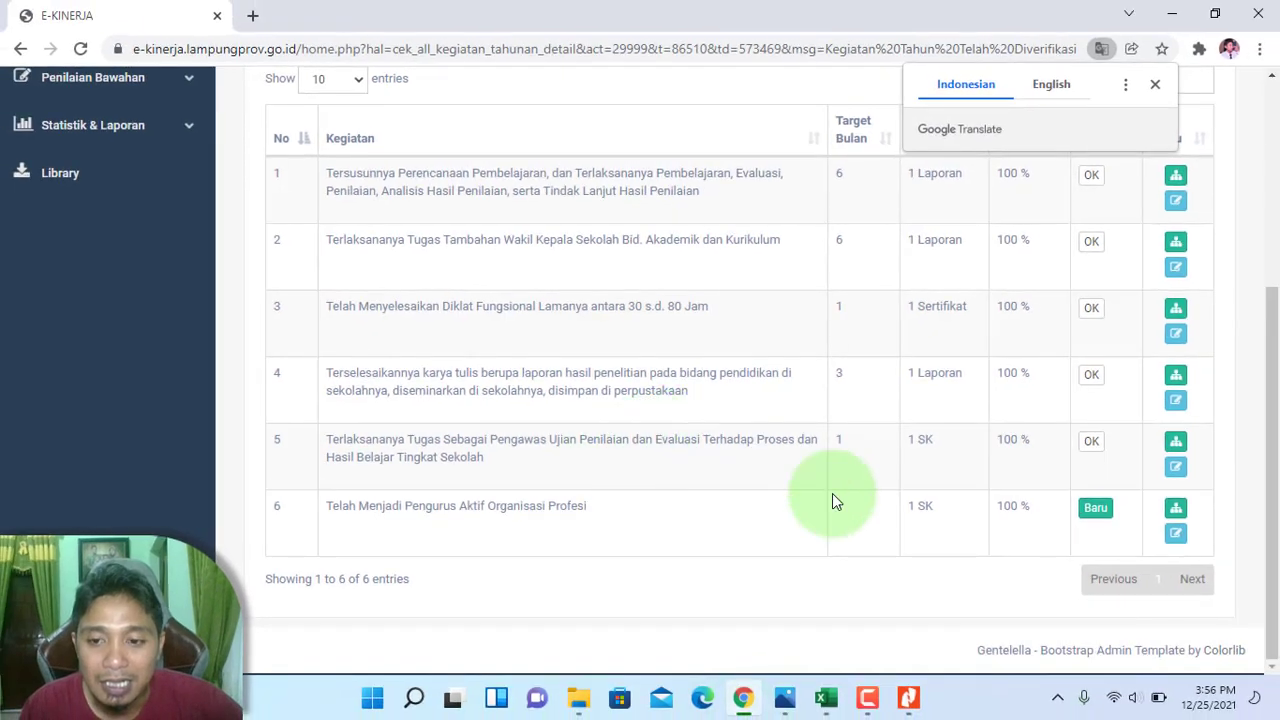
click(1176, 537)
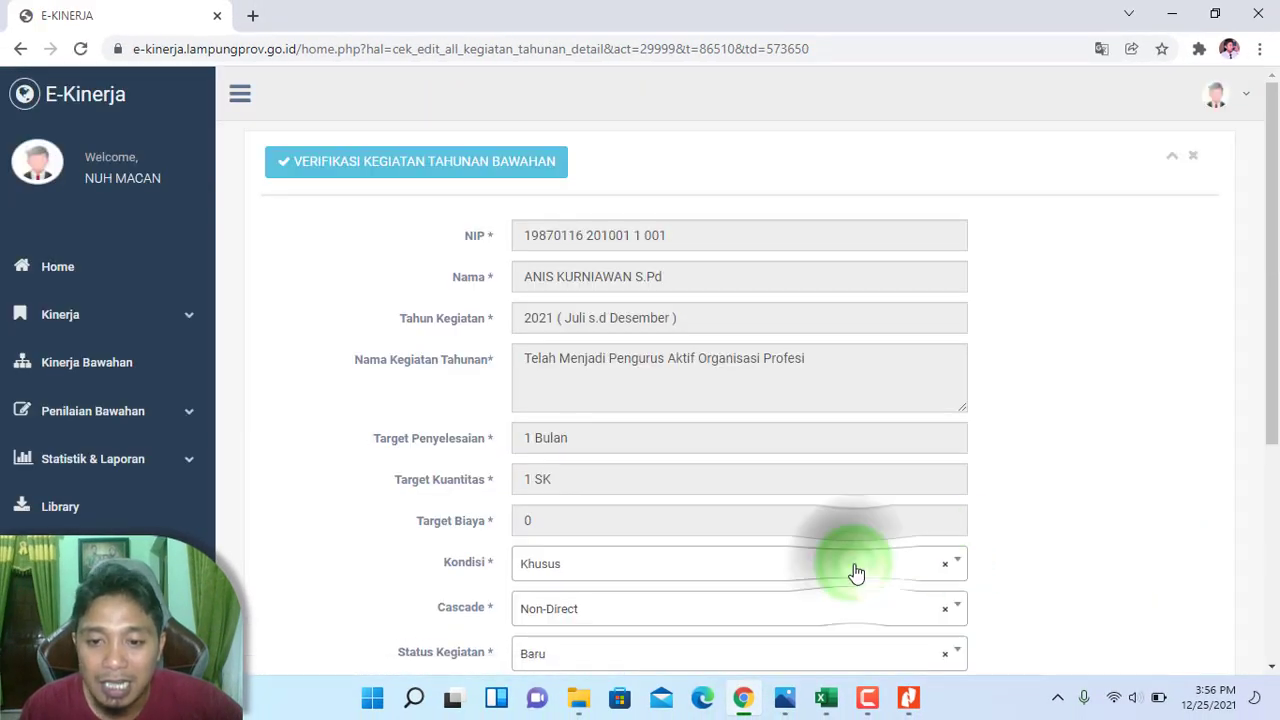
click(856, 572)
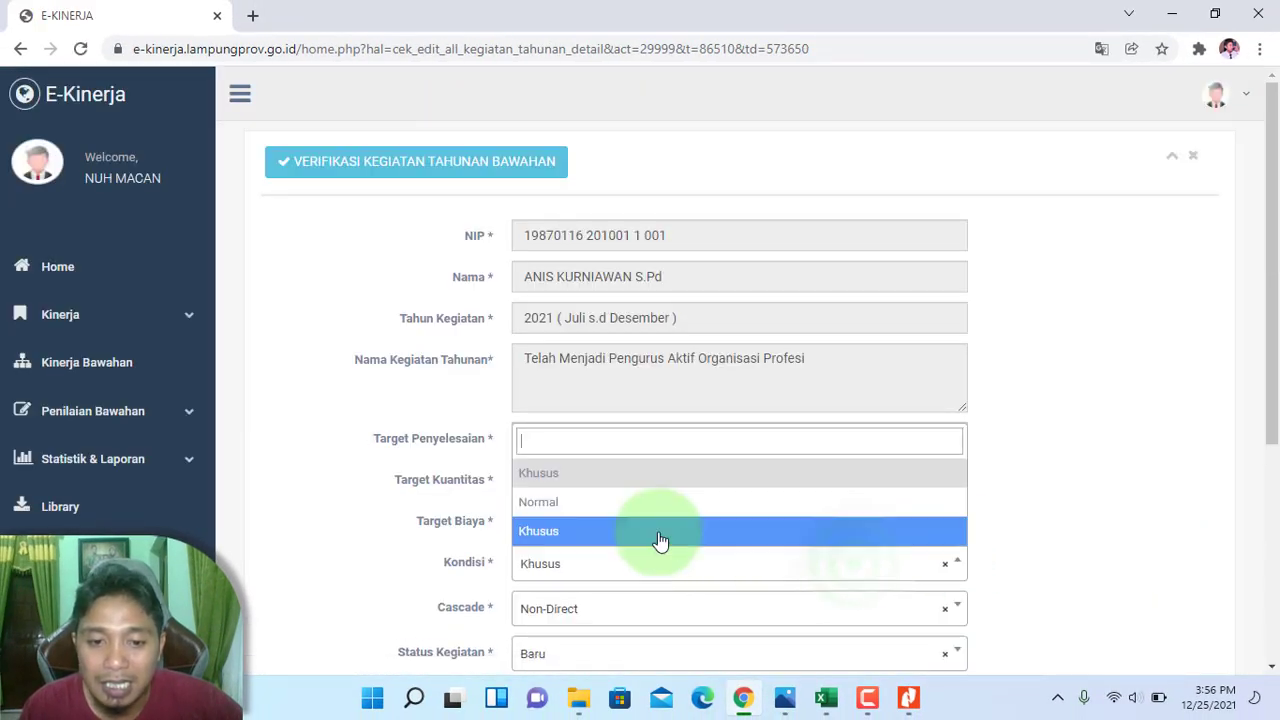
click(597, 516)
click(737, 615)
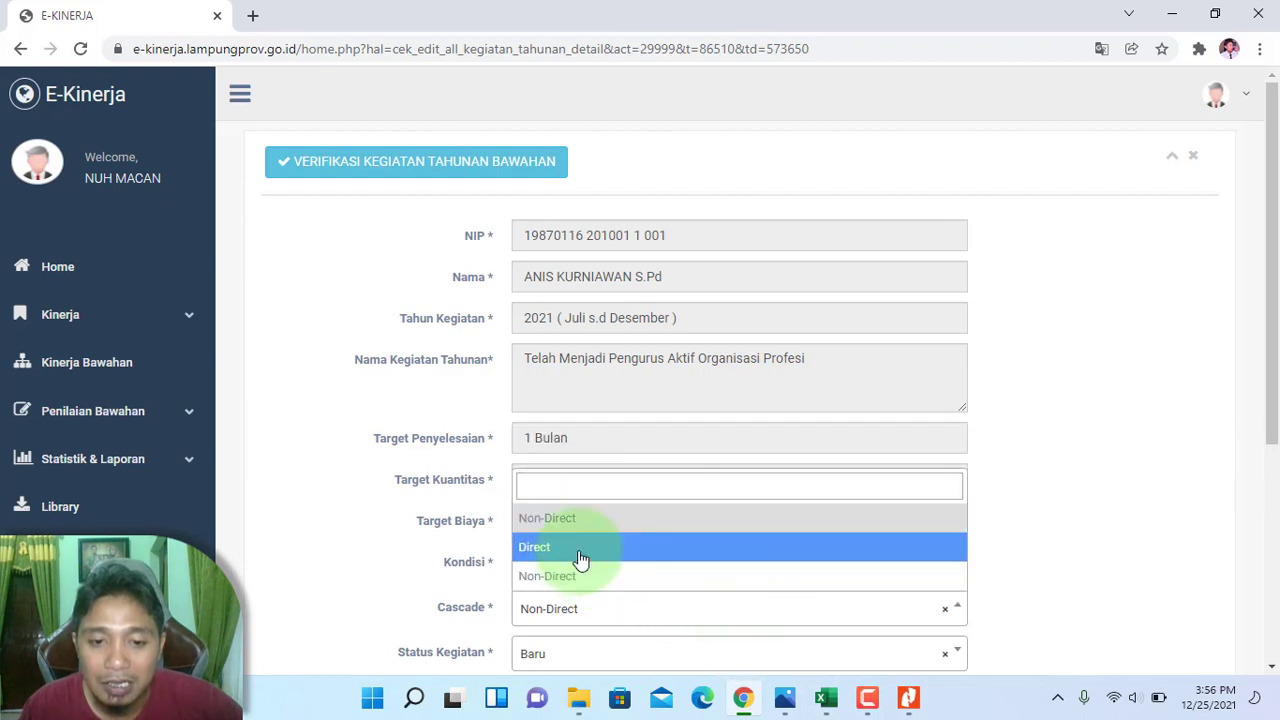
click(580, 578)
scroll(729, 620, down, 2)
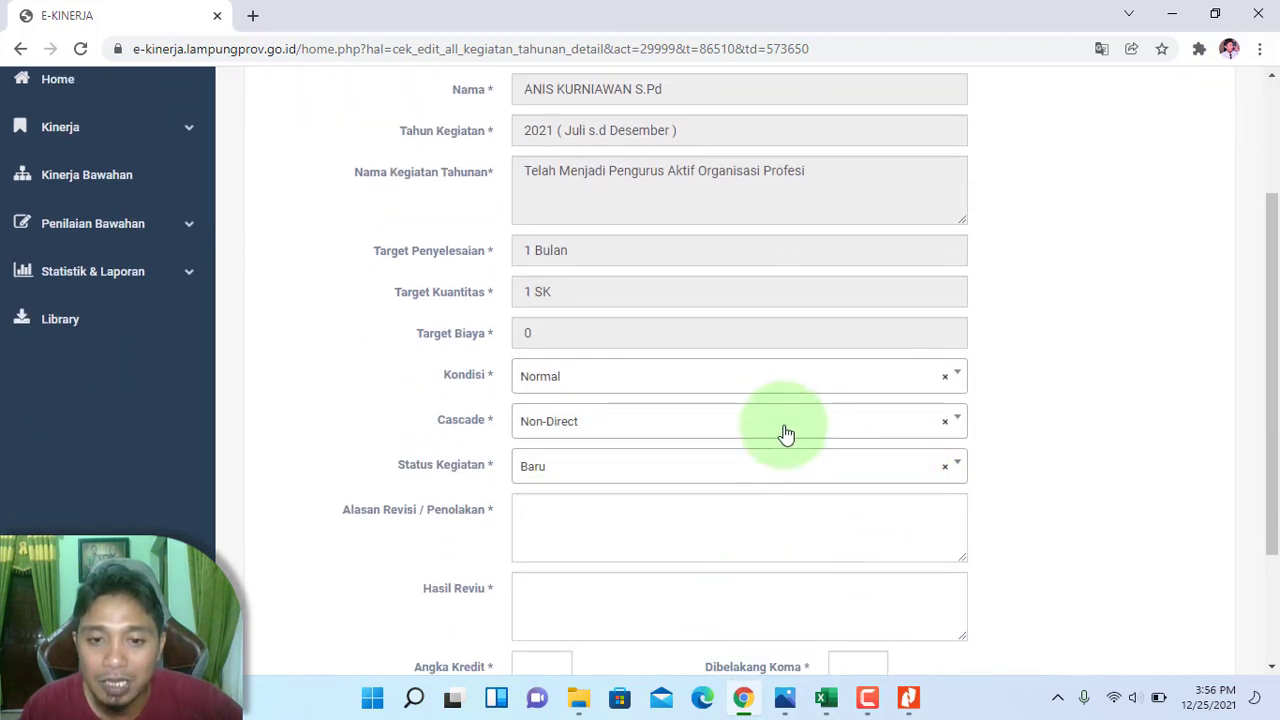
click(800, 473)
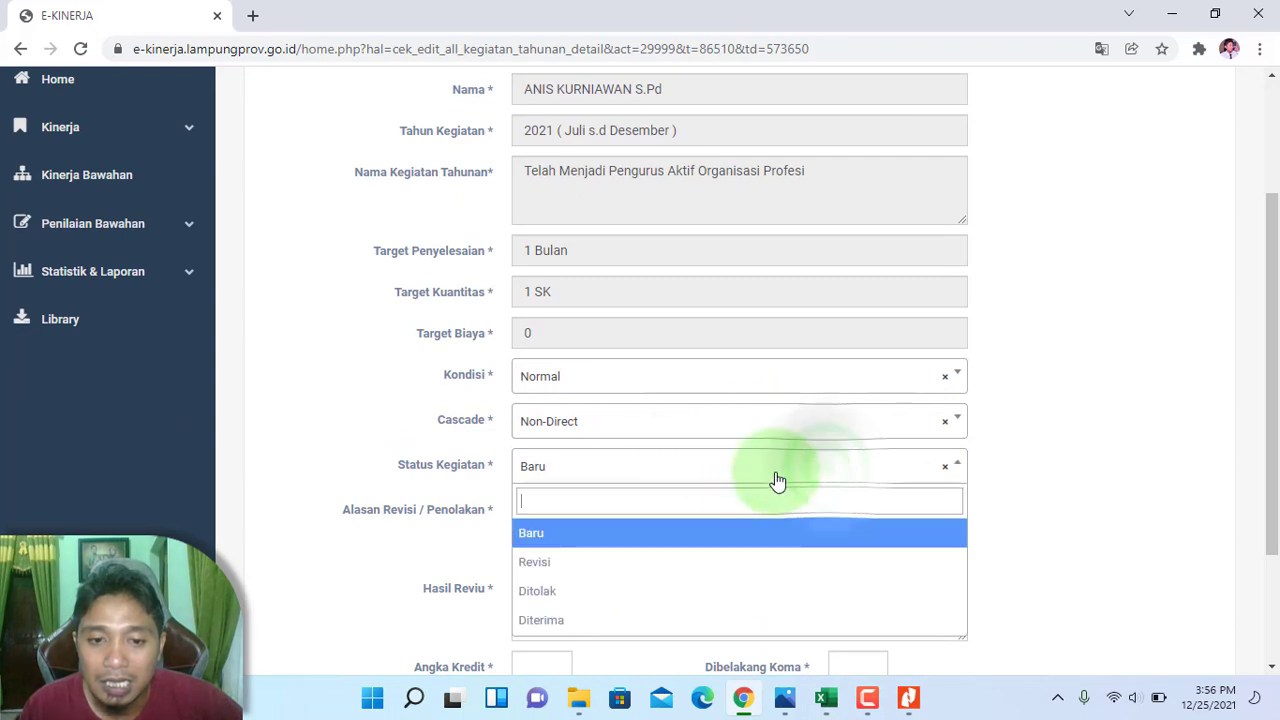
click(566, 619)
- Enter Baik as Hasil Reviu and set Cascade to Direct for the sixth annual activity
click(563, 587)
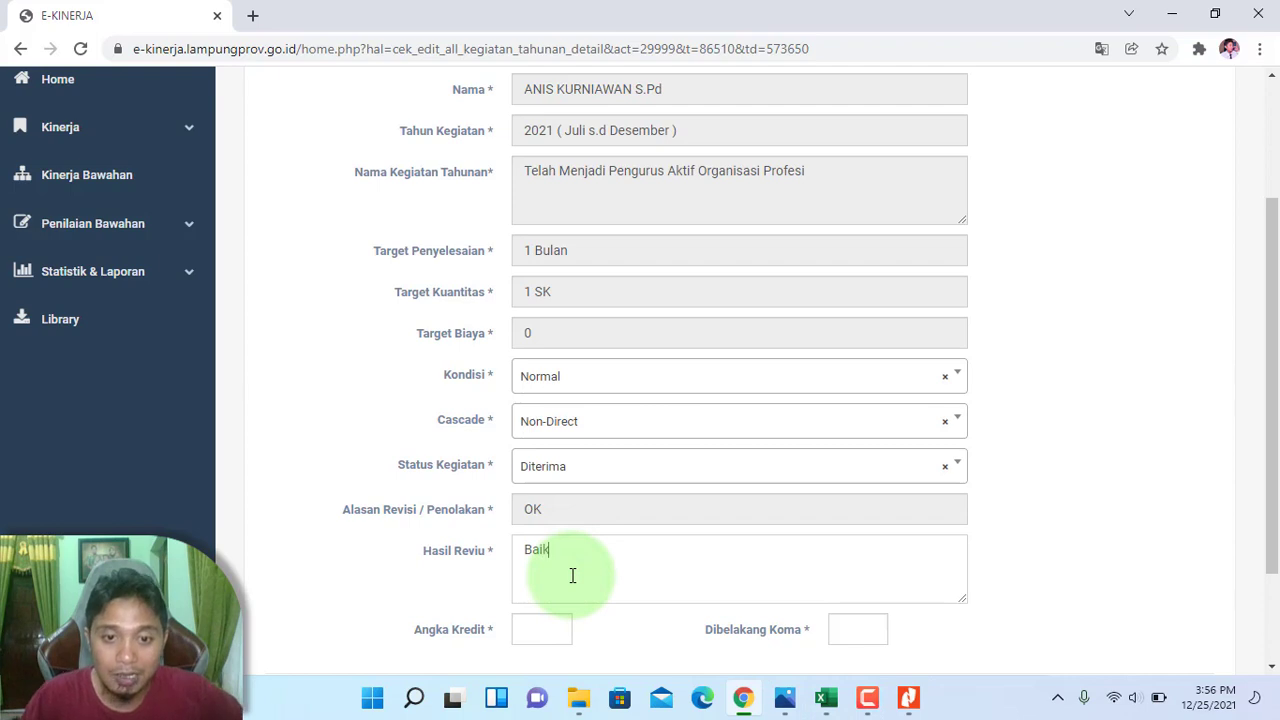
click(720, 423)
click(560, 371)
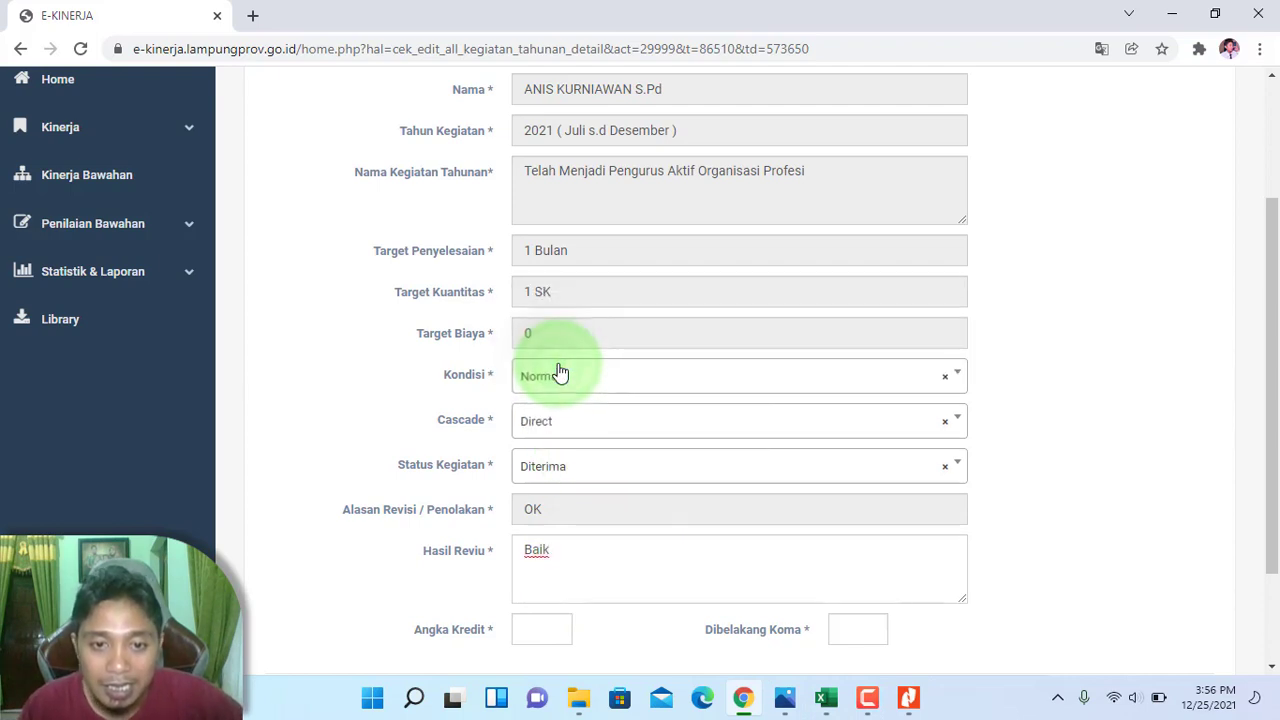
- Enter 0 as Angka Kredit, fill in Dibelakang Koma, and submit the sixth annual activity
scroll(634, 580, down, 1)
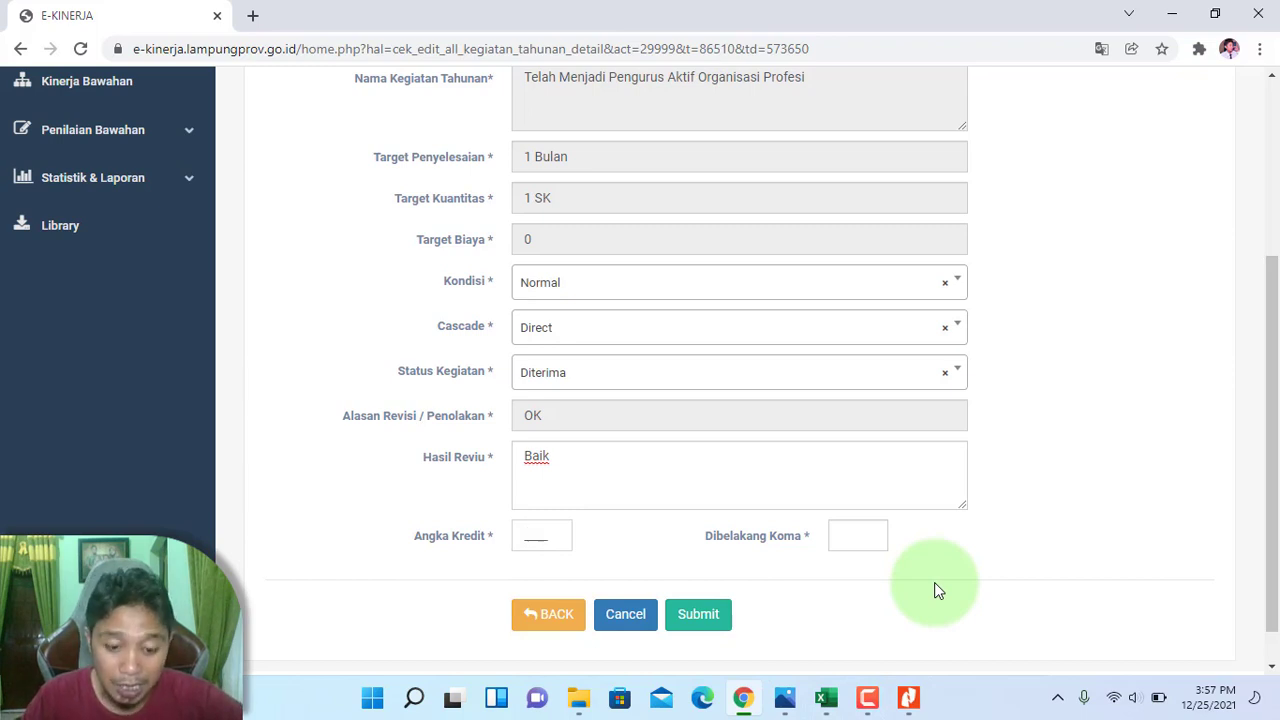
click(840, 537)
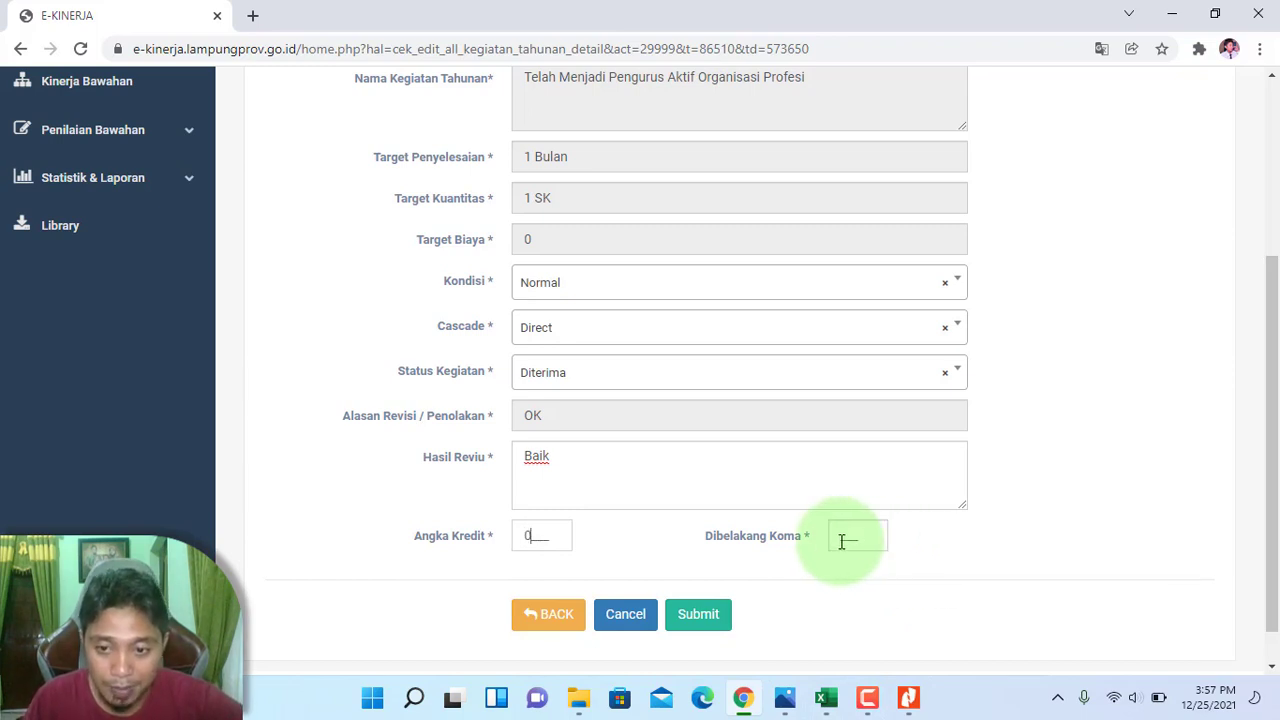
click(698, 622)
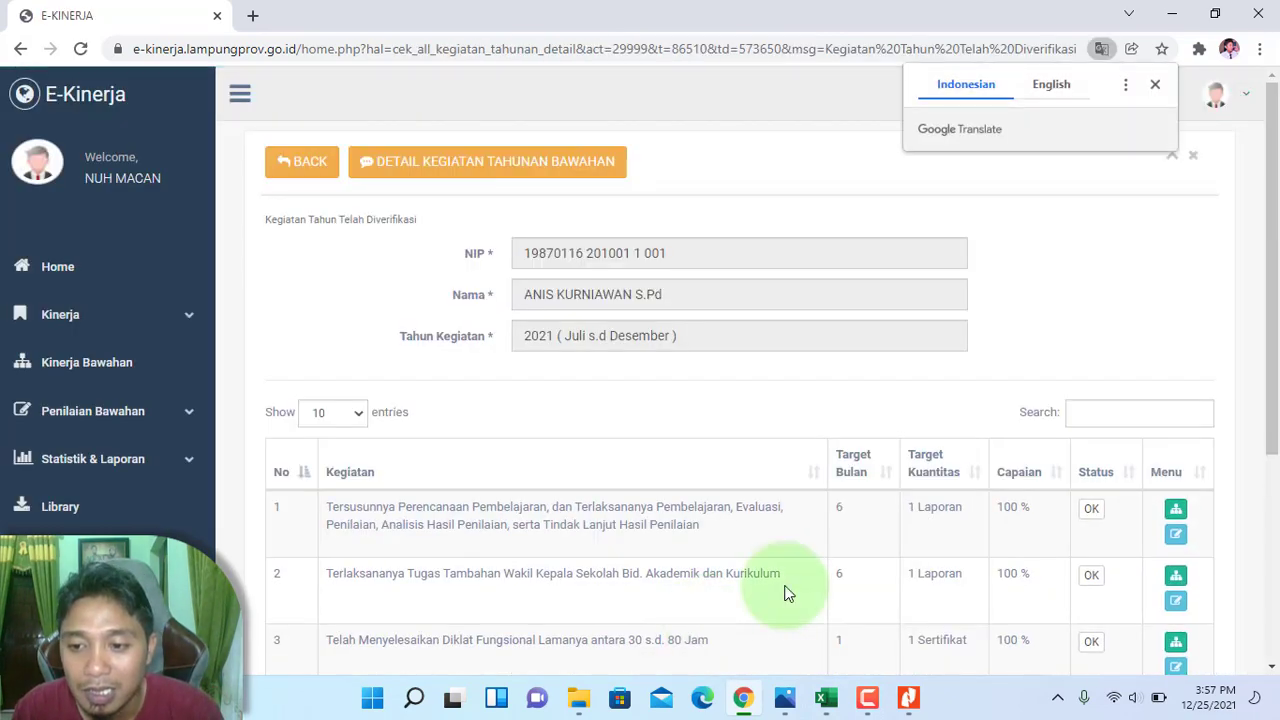
- Dismiss the translation popup and check the status of every activity in the annual activities list
scroll(786, 591, down, 3)
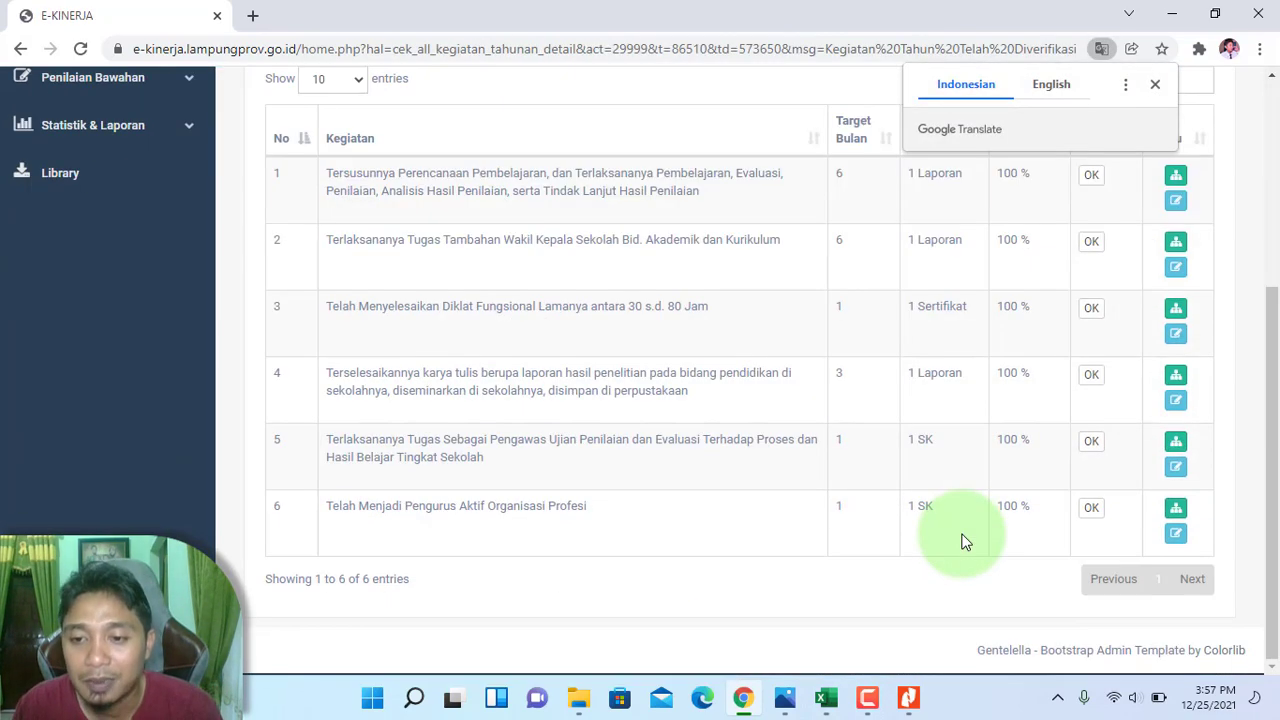
click(1155, 84)
scroll(766, 531, up, 1)
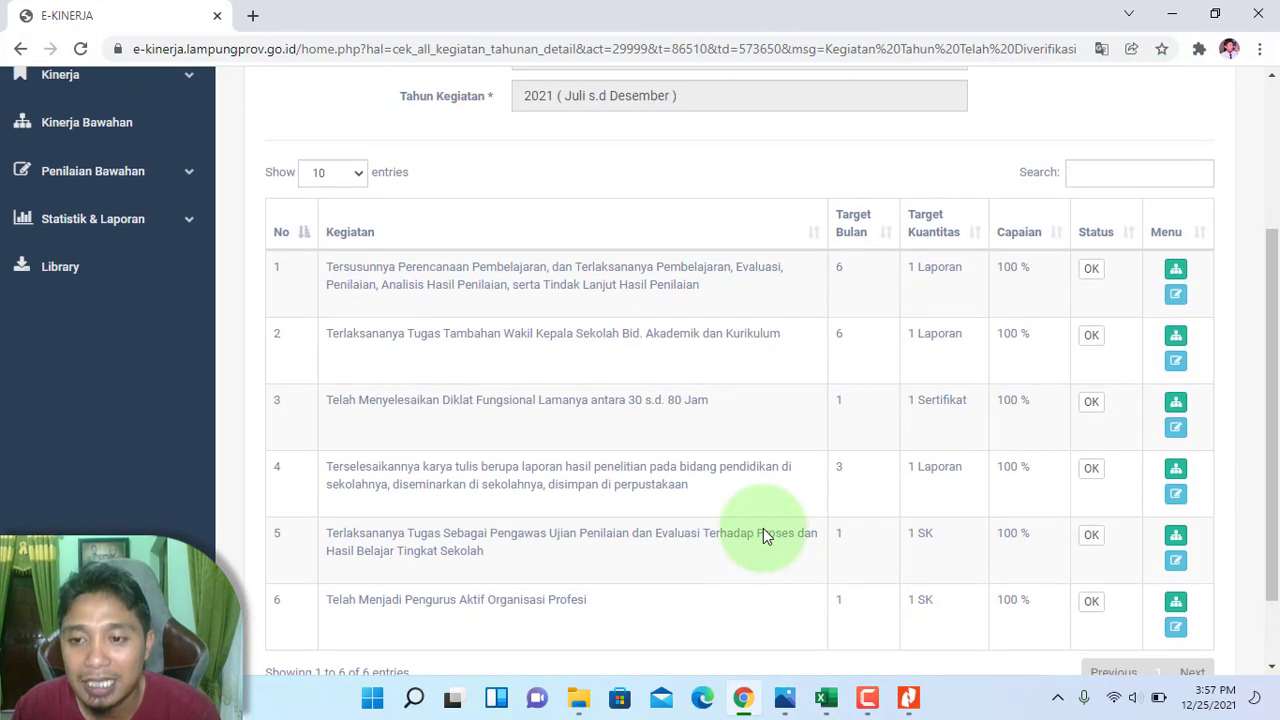
scroll(763, 530, up, 1)
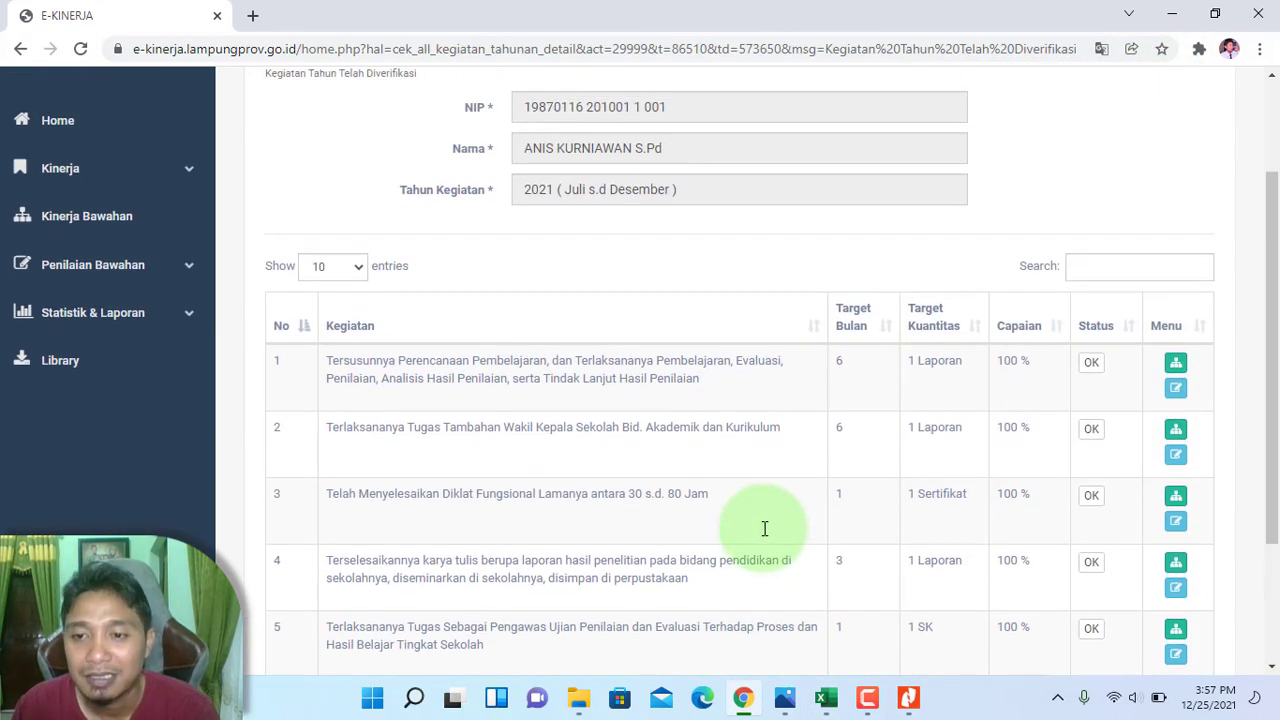
scroll(764, 528, down, 2)
scroll(764, 528, up, 2)
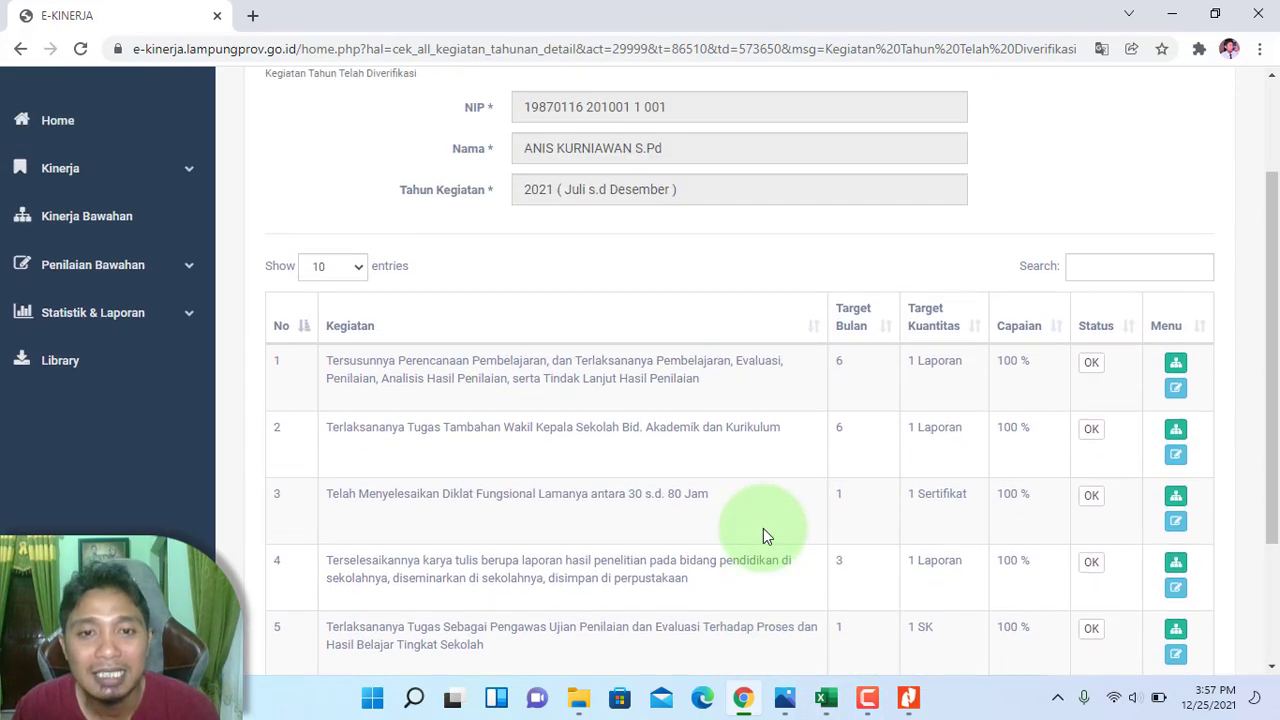
- Recheck the annual activities list, return to Kinerja Bawahan, and open the seventh subordinate's new additional tasks (Kinerja Tambahan Baru)
scroll(760, 533, down, 1)
scroll(757, 537, down, 1)
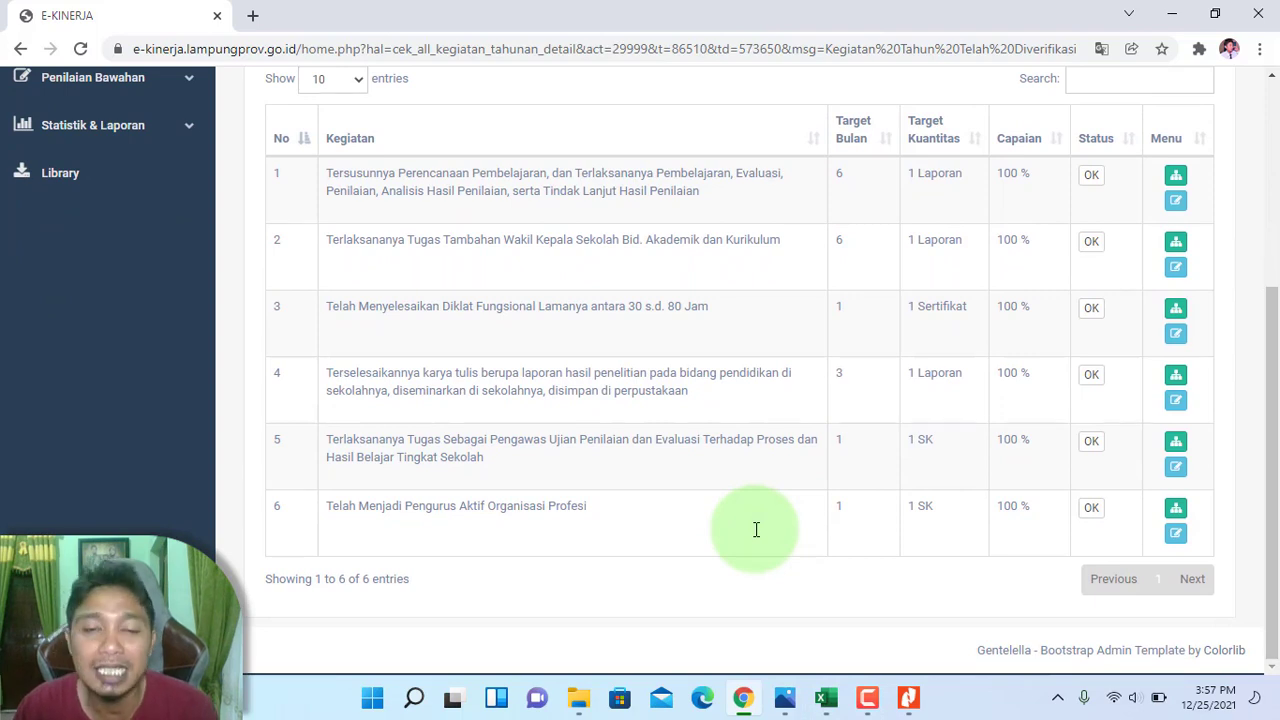
scroll(600, 450, up, 2)
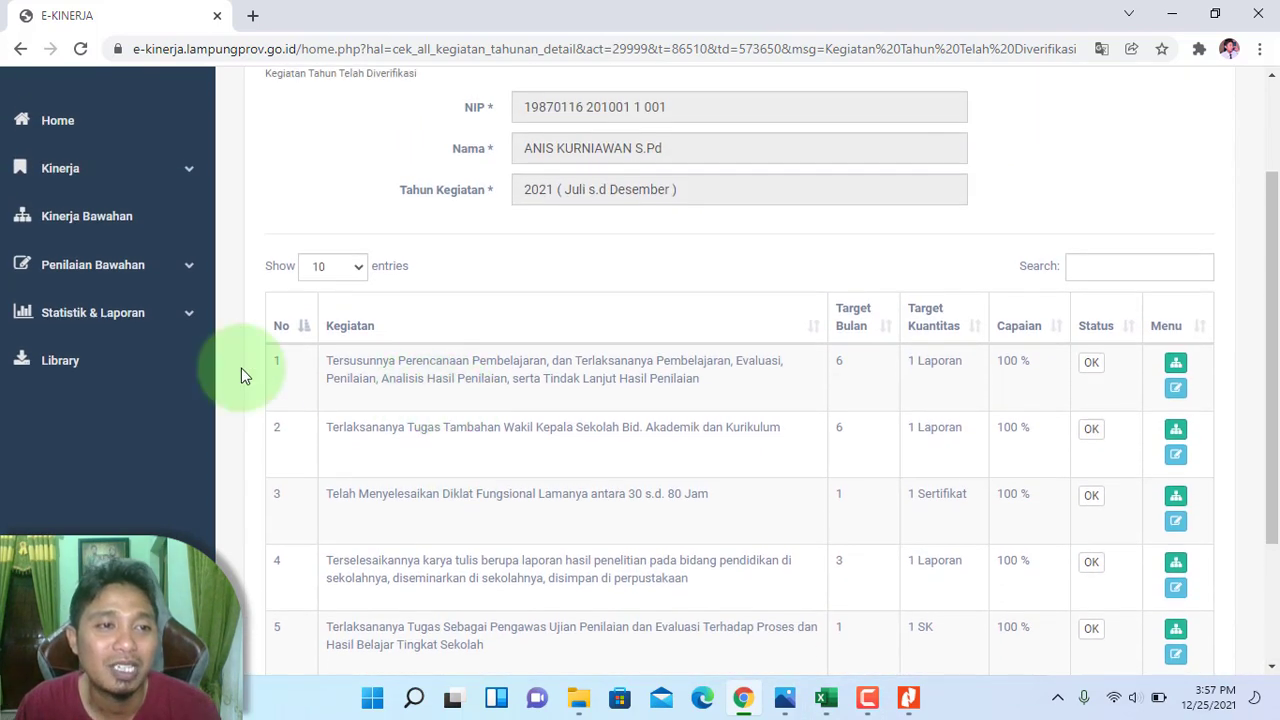
click(93, 232)
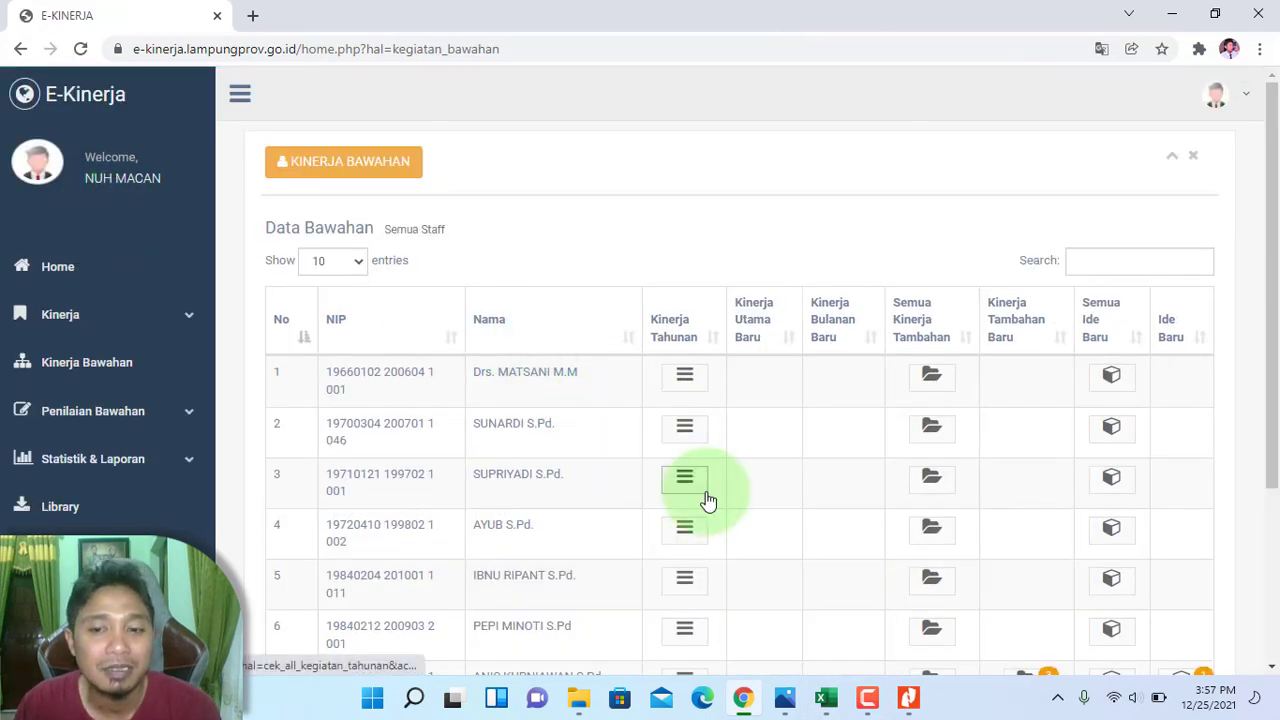
scroll(929, 540, down, 2)
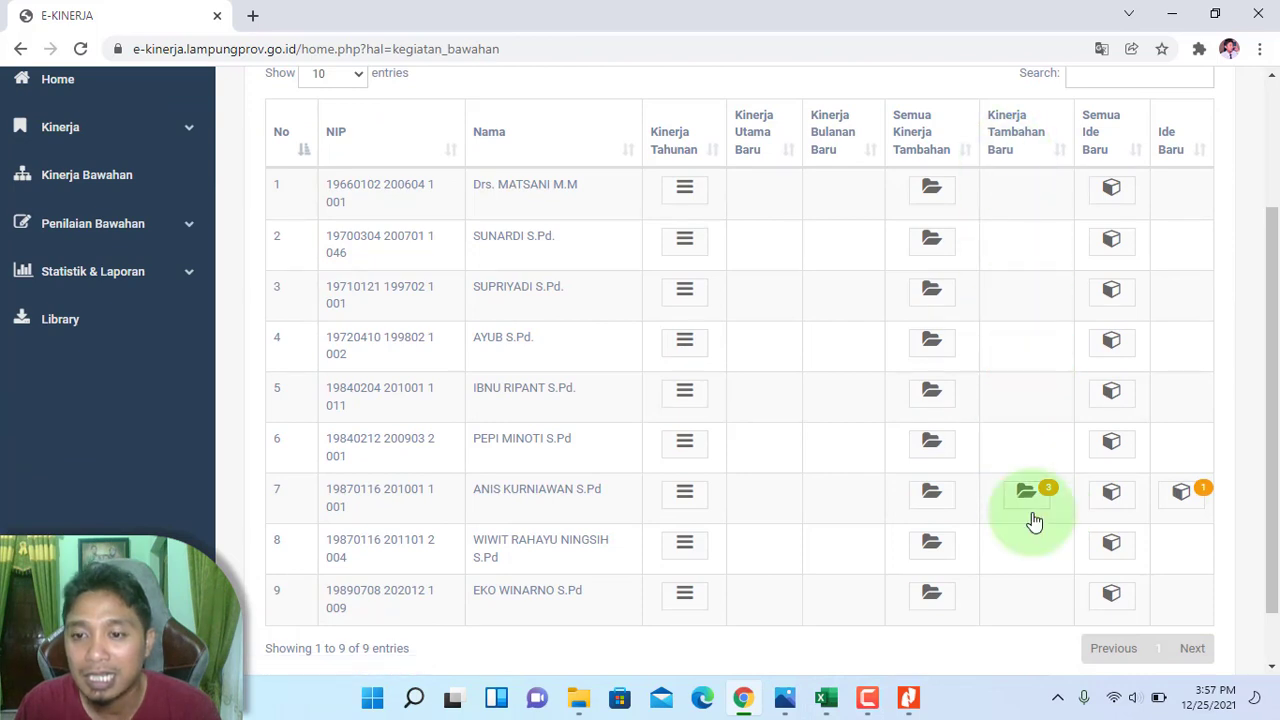
click(1019, 497)
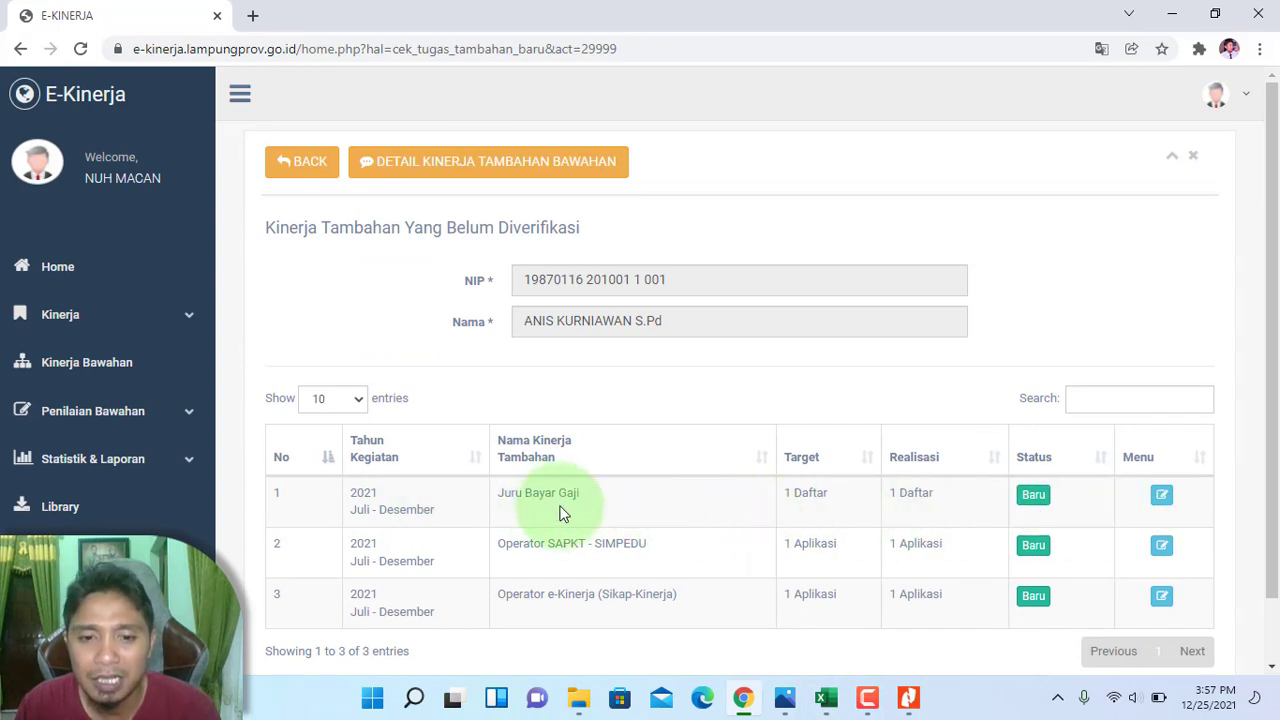
- Open the Juru Bayar Gaji task for verification and set Kondisi to Normal and Lingkup Penugasan to Dalam satu unit kerja
click(1161, 498)
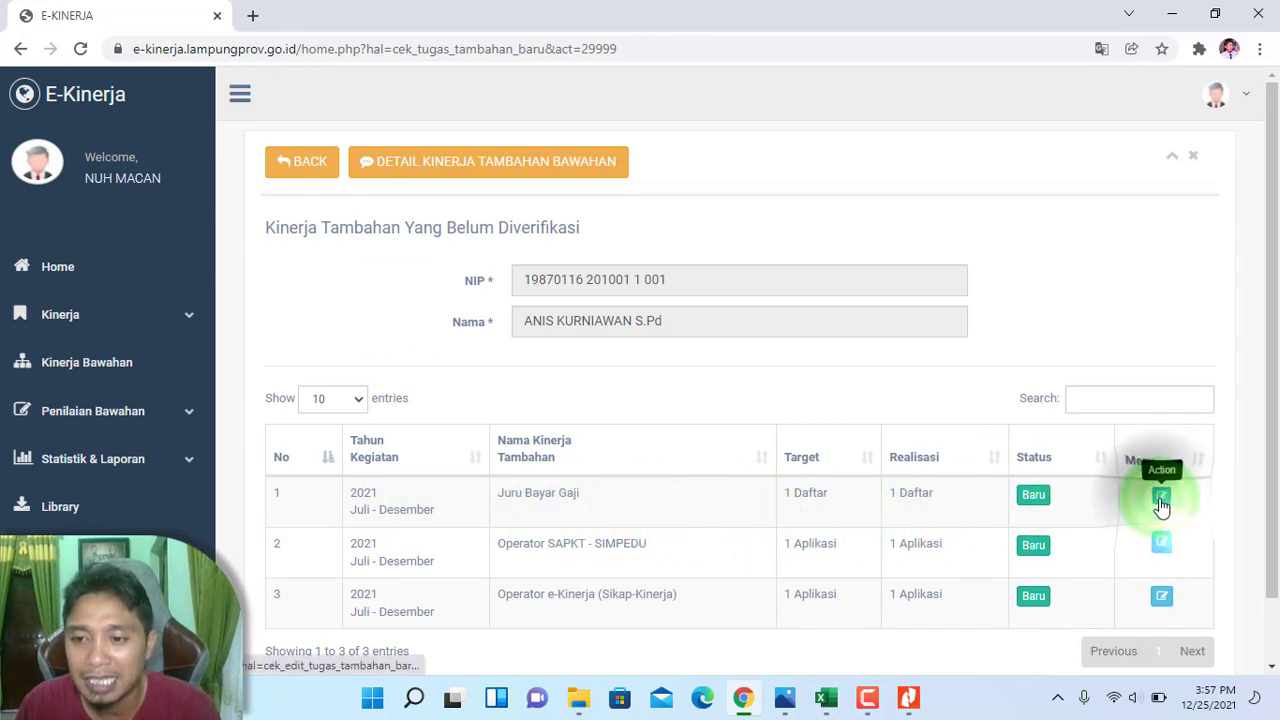
scroll(775, 488, down, 2)
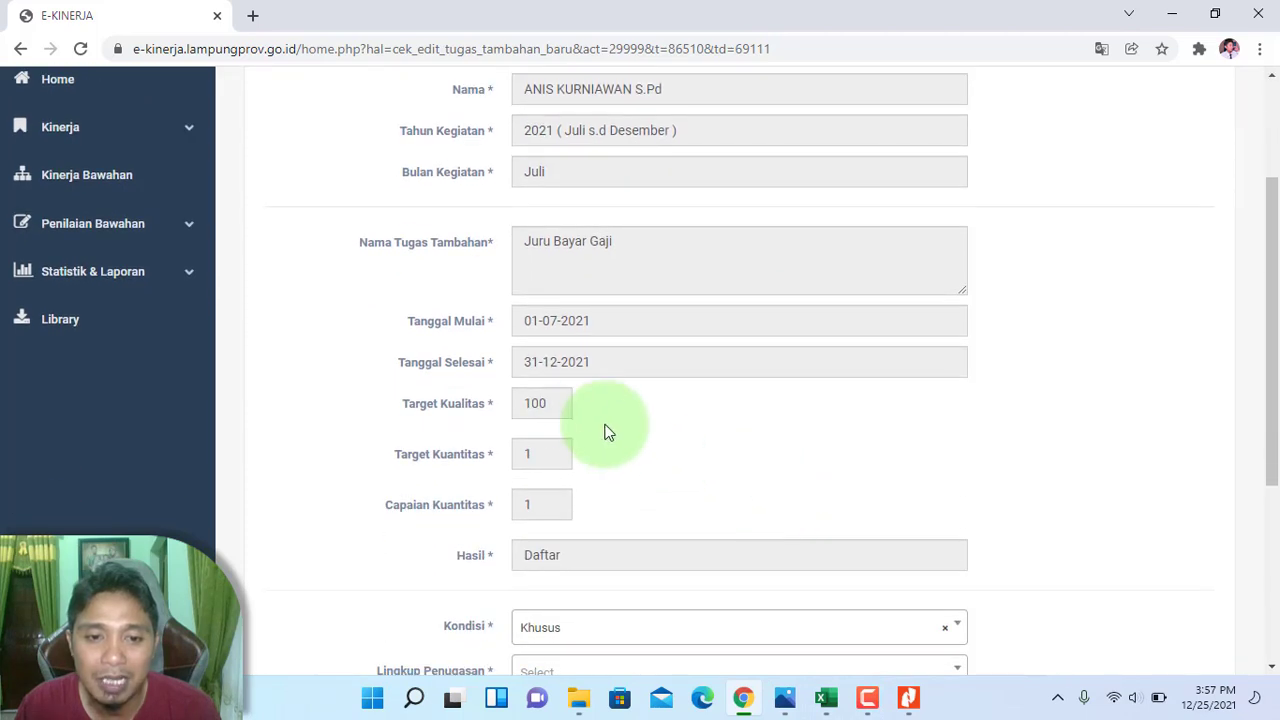
scroll(720, 560, down, 2)
click(820, 442)
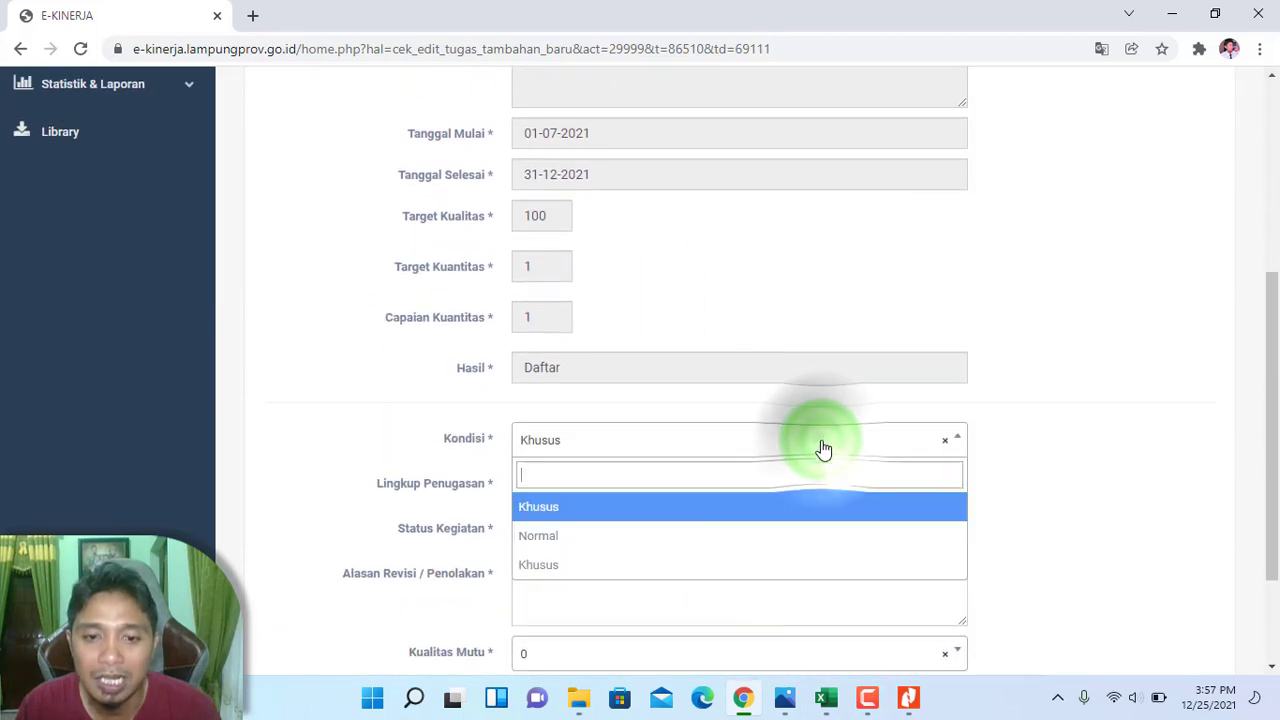
click(565, 535)
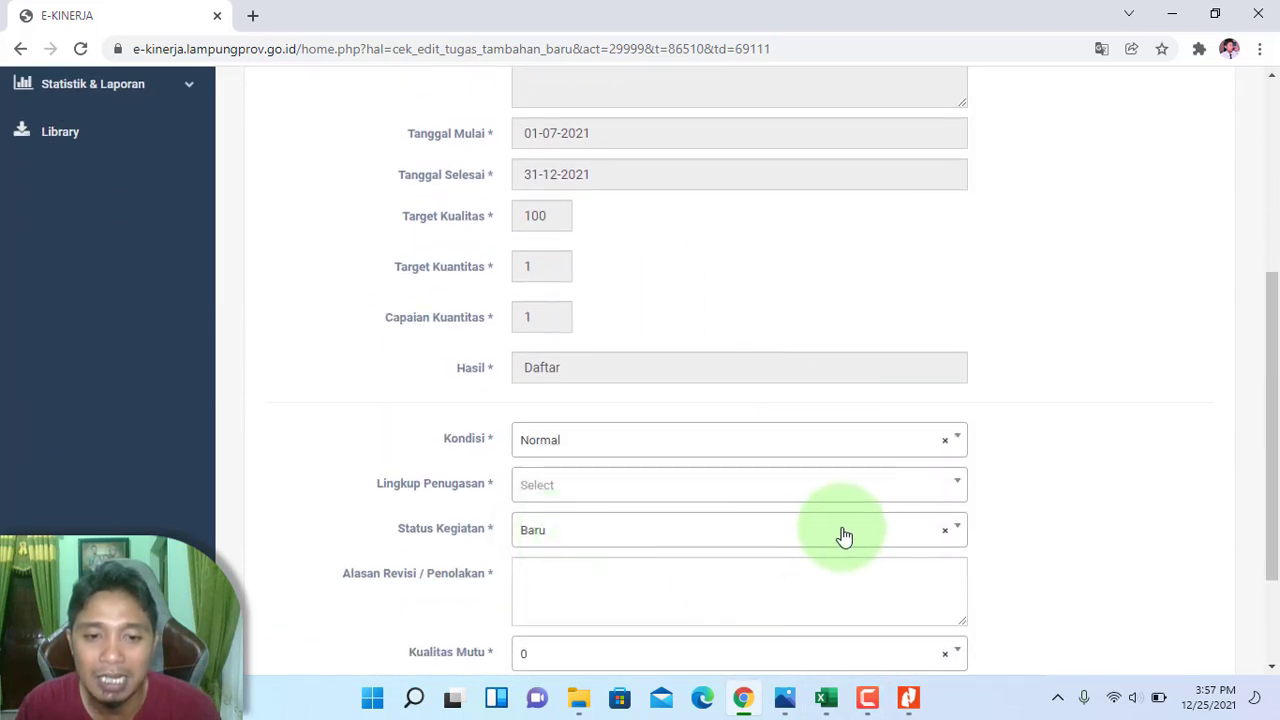
click(944, 489)
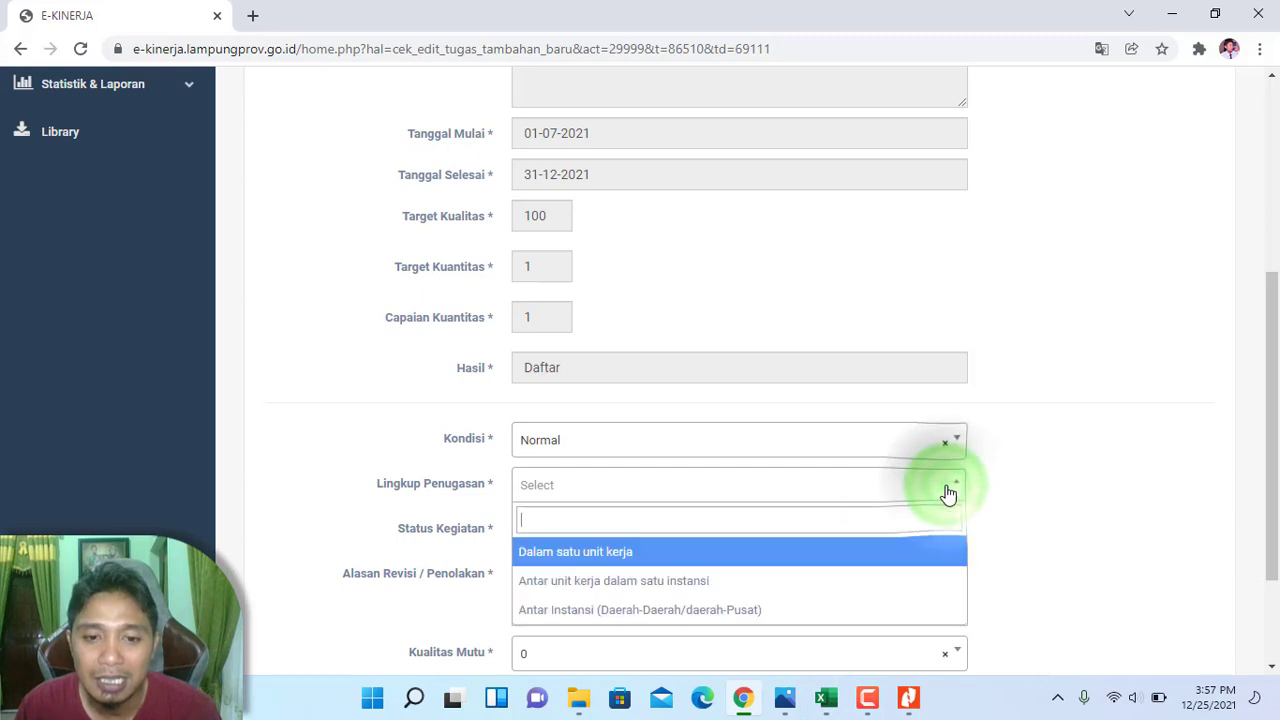
click(729, 565)
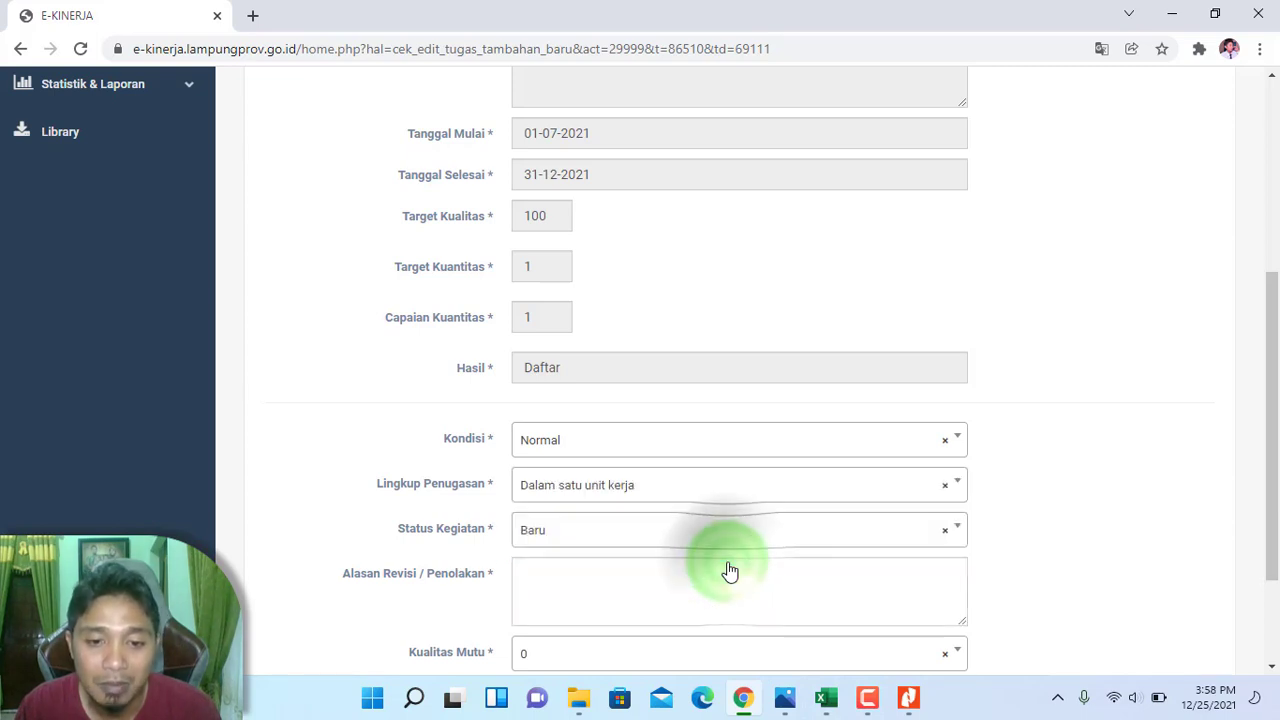
- Set Status Kegiatan to Diterima and Kualitas Mutu to 100 for the Juru Bayar Gaji task, and submit it
click(876, 545)
click(609, 500)
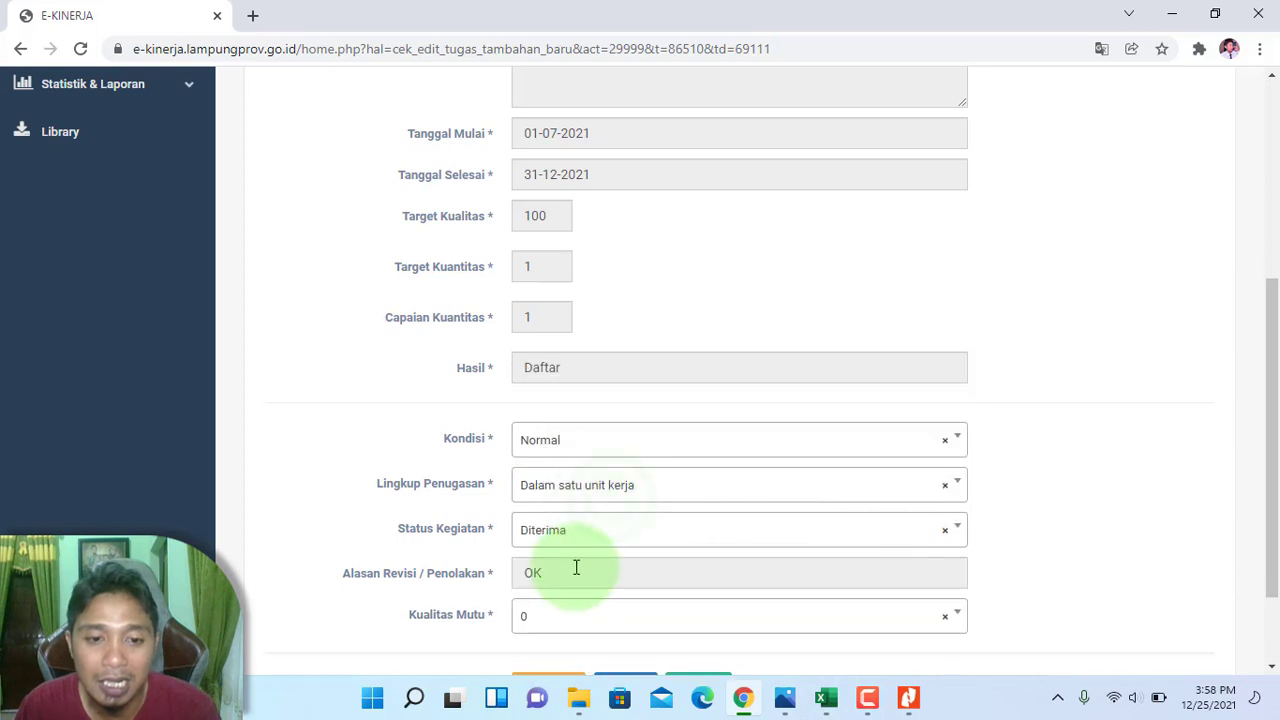
scroll(806, 617, down, 2)
click(890, 515)
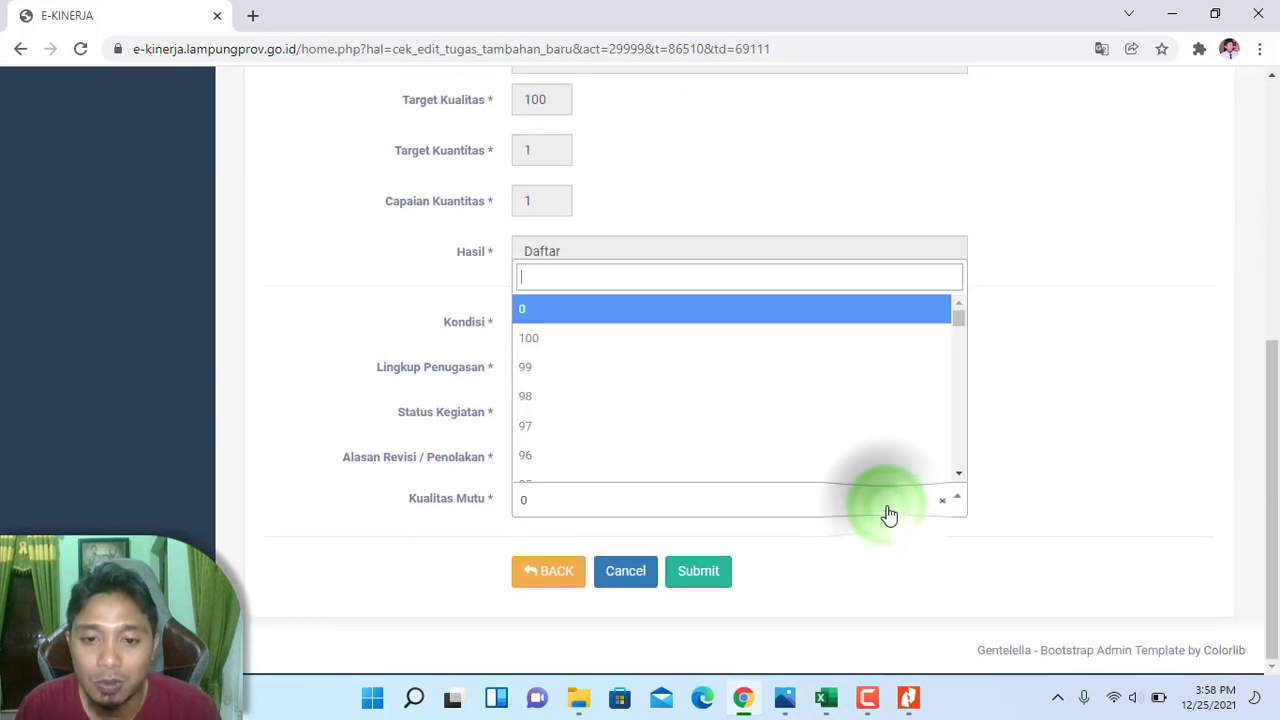
click(590, 338)
click(698, 575)
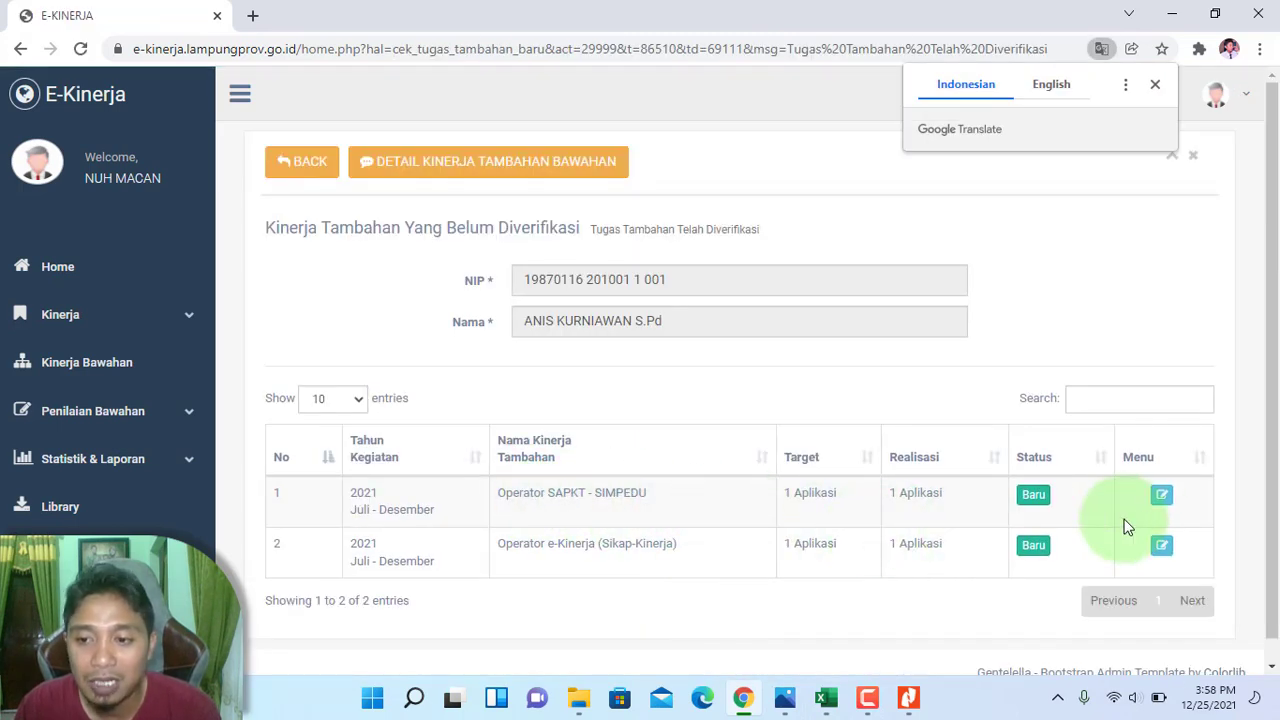
- Open the Operator SAPKT - SIMPEDU task for verification and set Kondisi to Normal and Lingkup Penugasan to Dalam satu unit kerja
click(1162, 497)
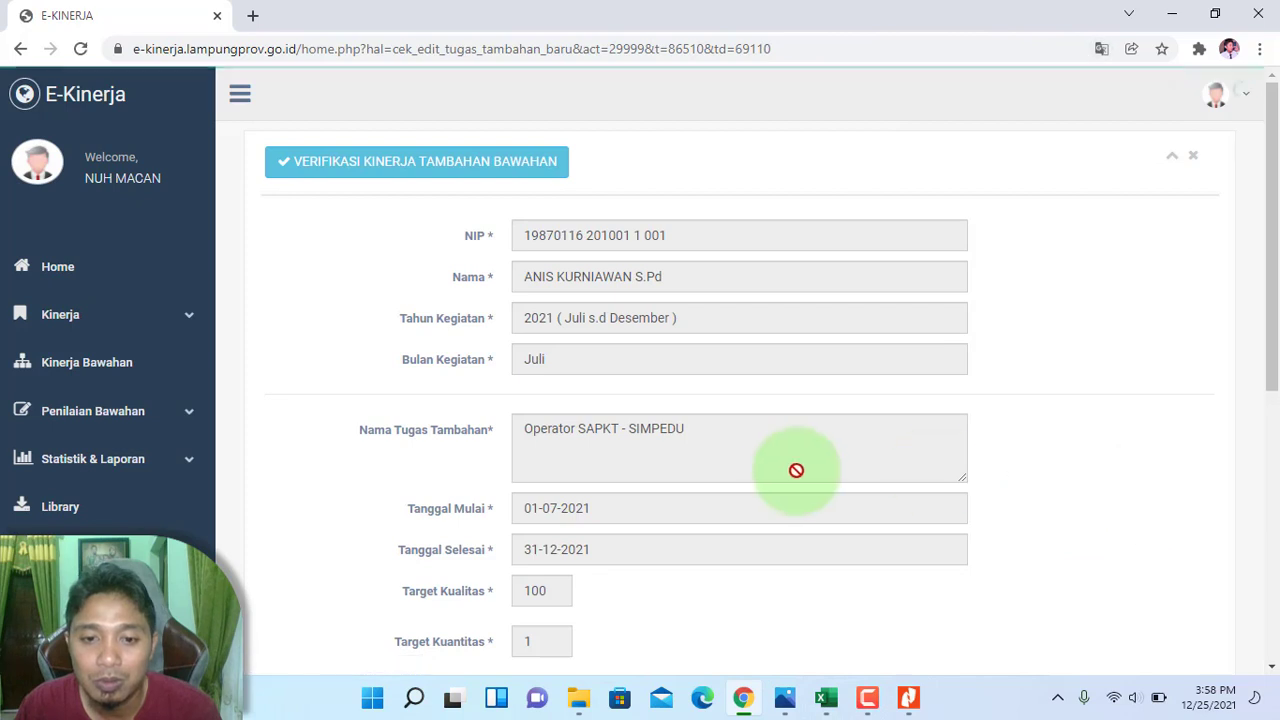
scroll(786, 485, down, 4)
click(880, 446)
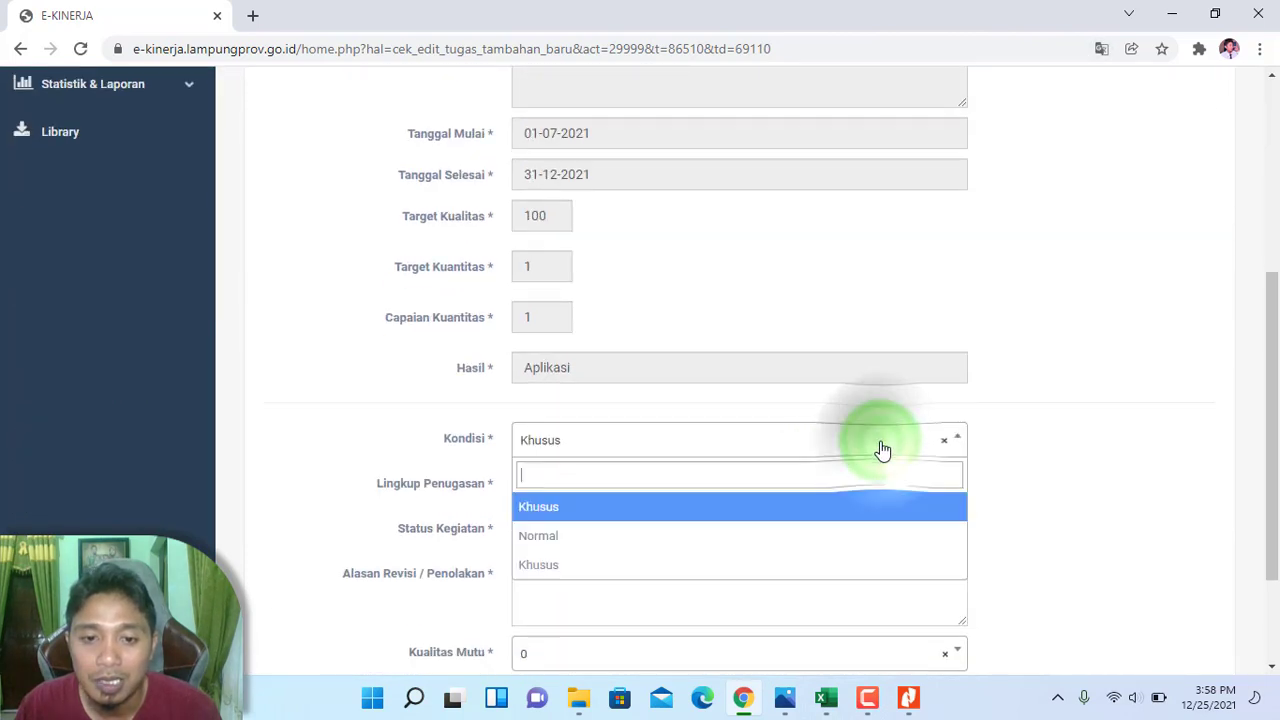
click(584, 540)
click(886, 500)
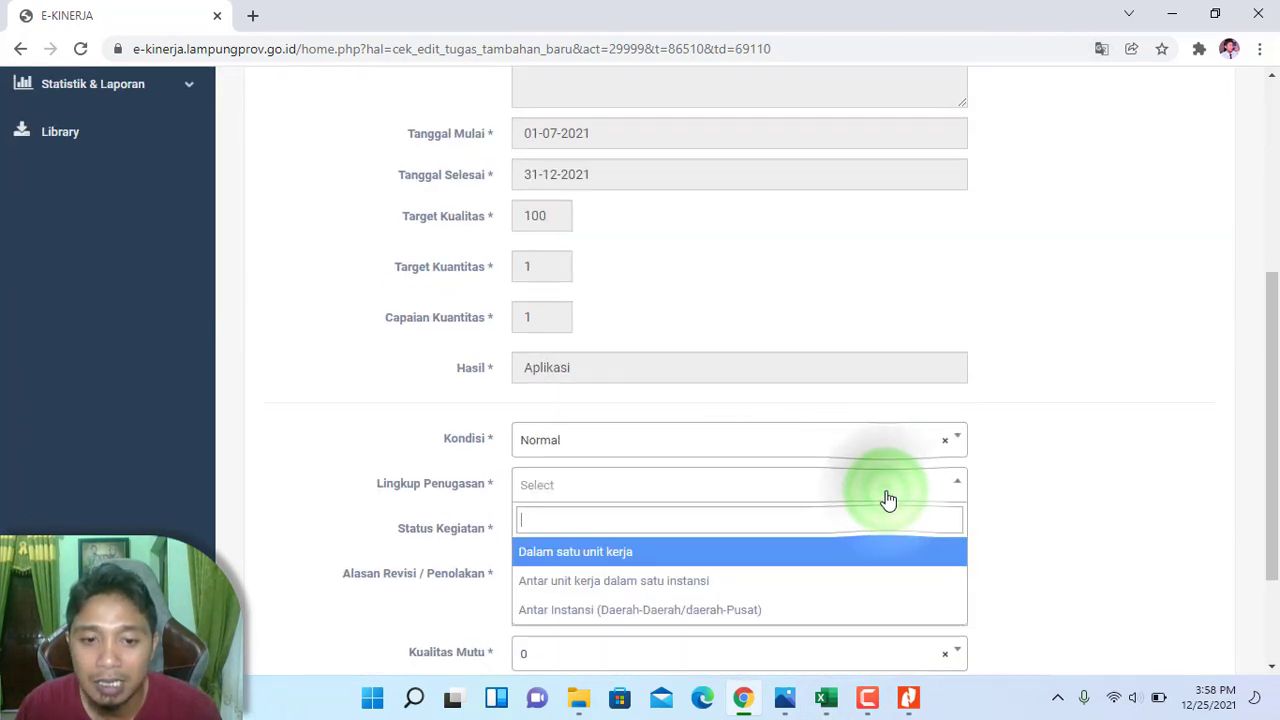
click(795, 557)
- Set Status Kegiatan to Diterima and Kualitas Mutu to 100 for the Operator SAPKT - SIMPEDU task, review the form, and submit it
click(801, 537)
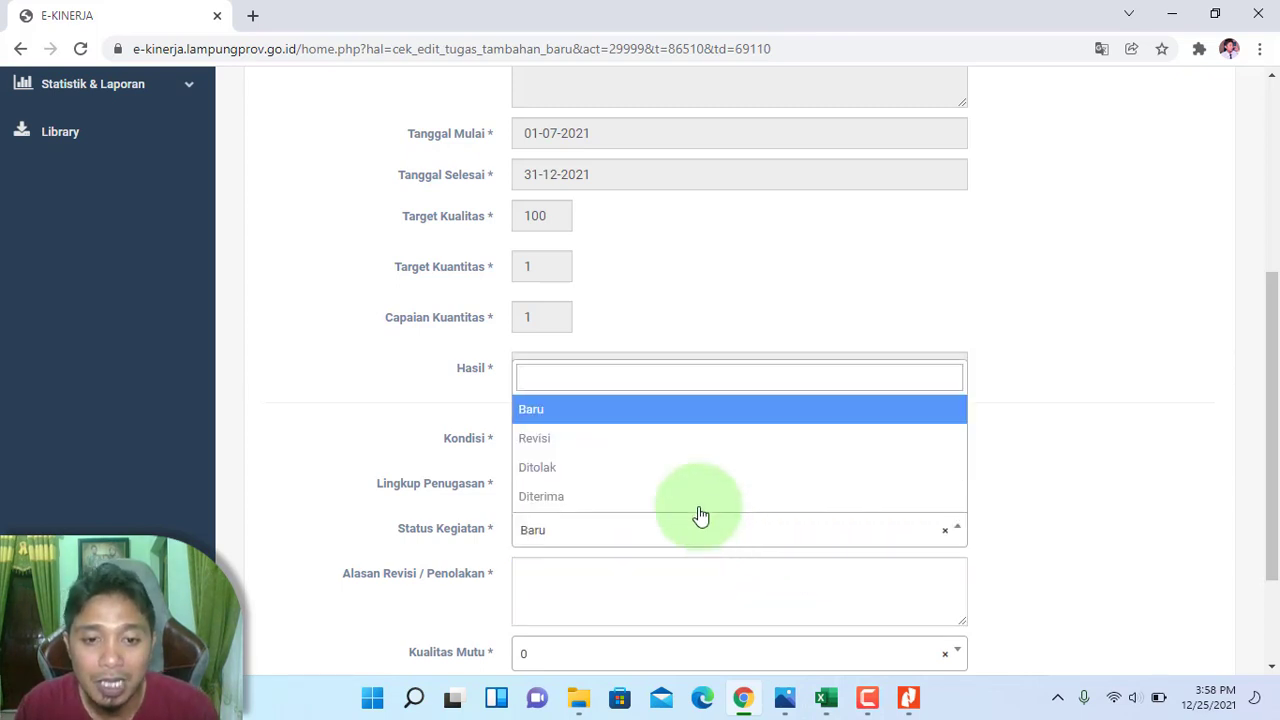
click(606, 498)
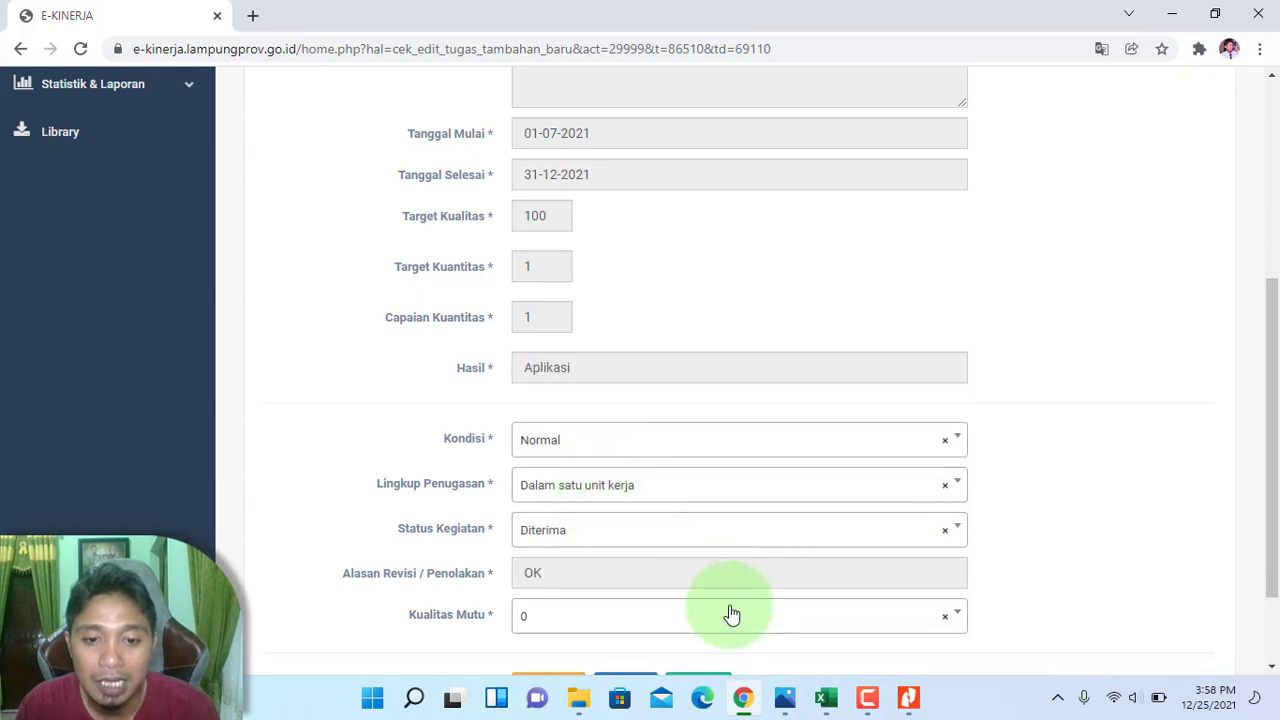
click(731, 614)
click(586, 471)
scroll(800, 626, down, 2)
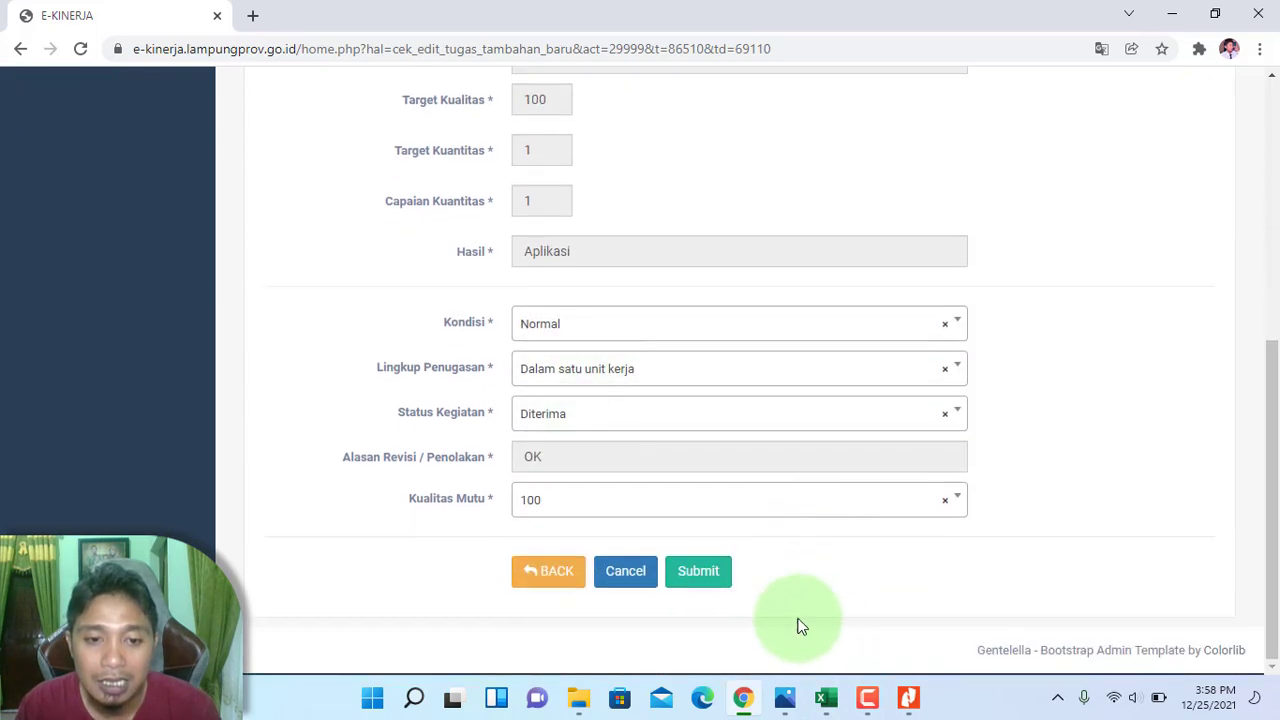
scroll(594, 481, up, 4)
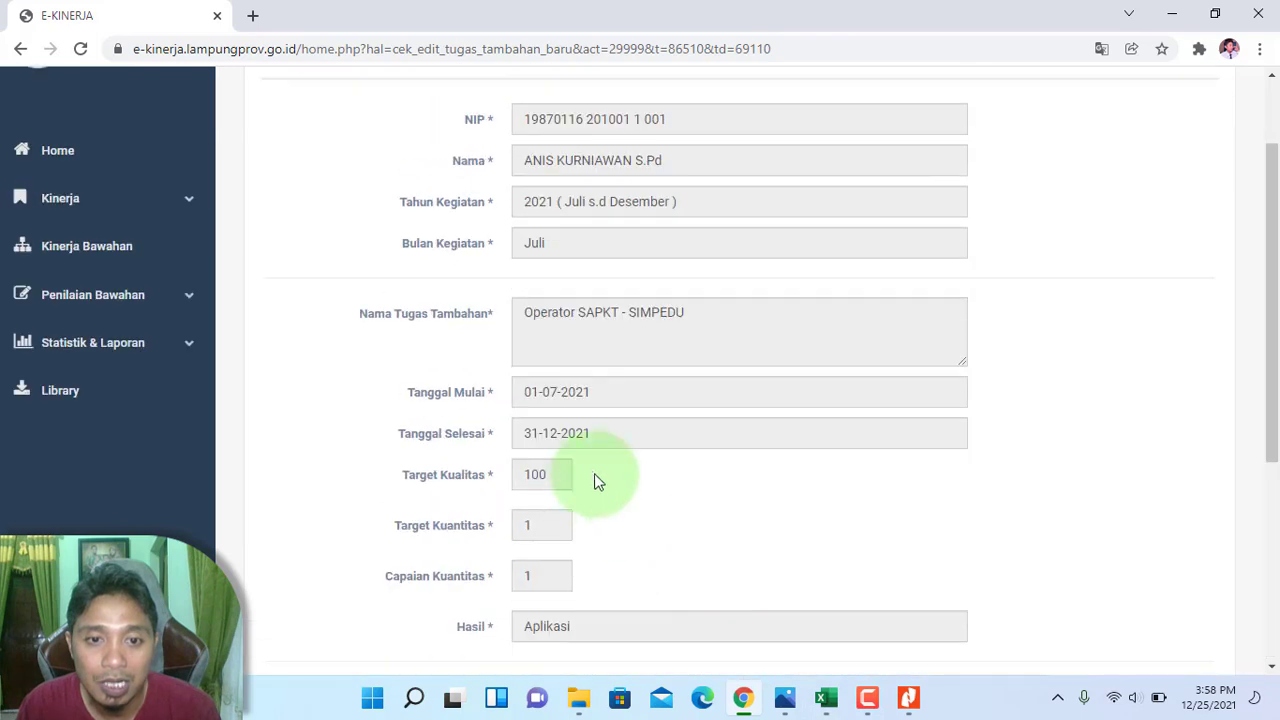
scroll(844, 668, down, 4)
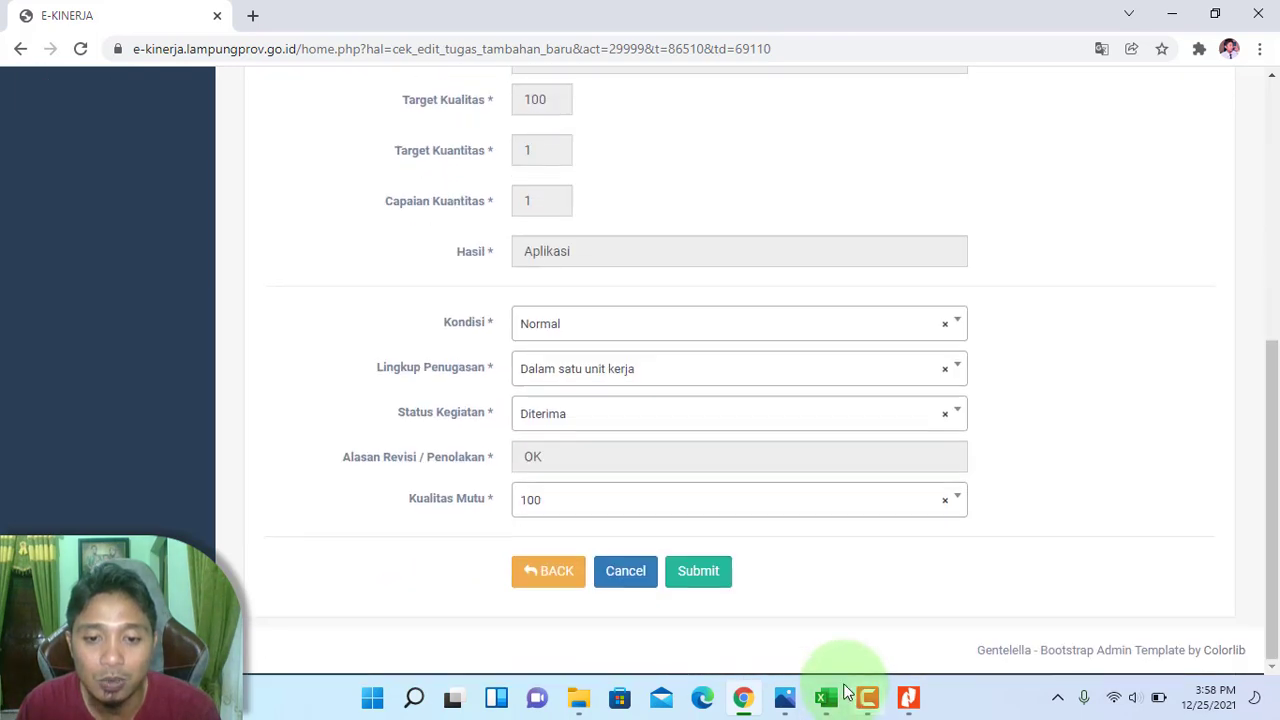
click(700, 572)
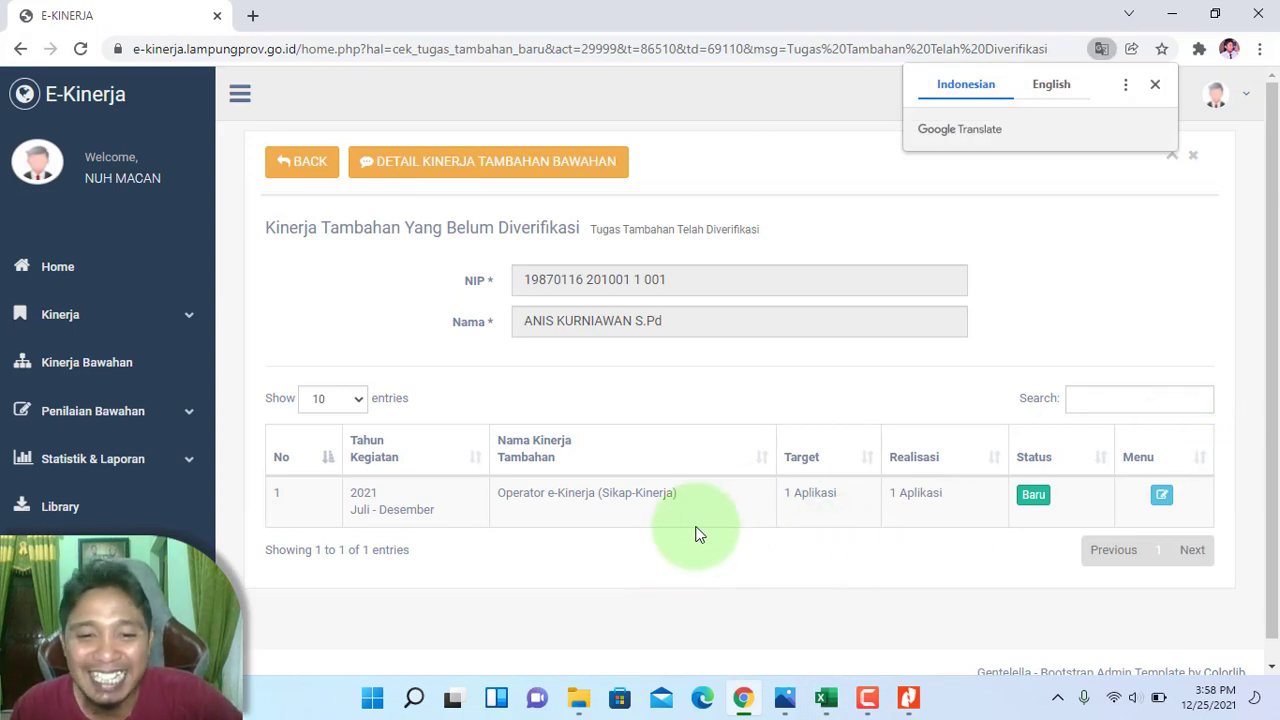
- Open the Operator e-Kinerja (Sikap-Kinerja) task and set Kondisi to Normal and Lingkup Penugasan to Dalam satu unit kerja
click(1157, 493)
scroll(913, 513, down, 3)
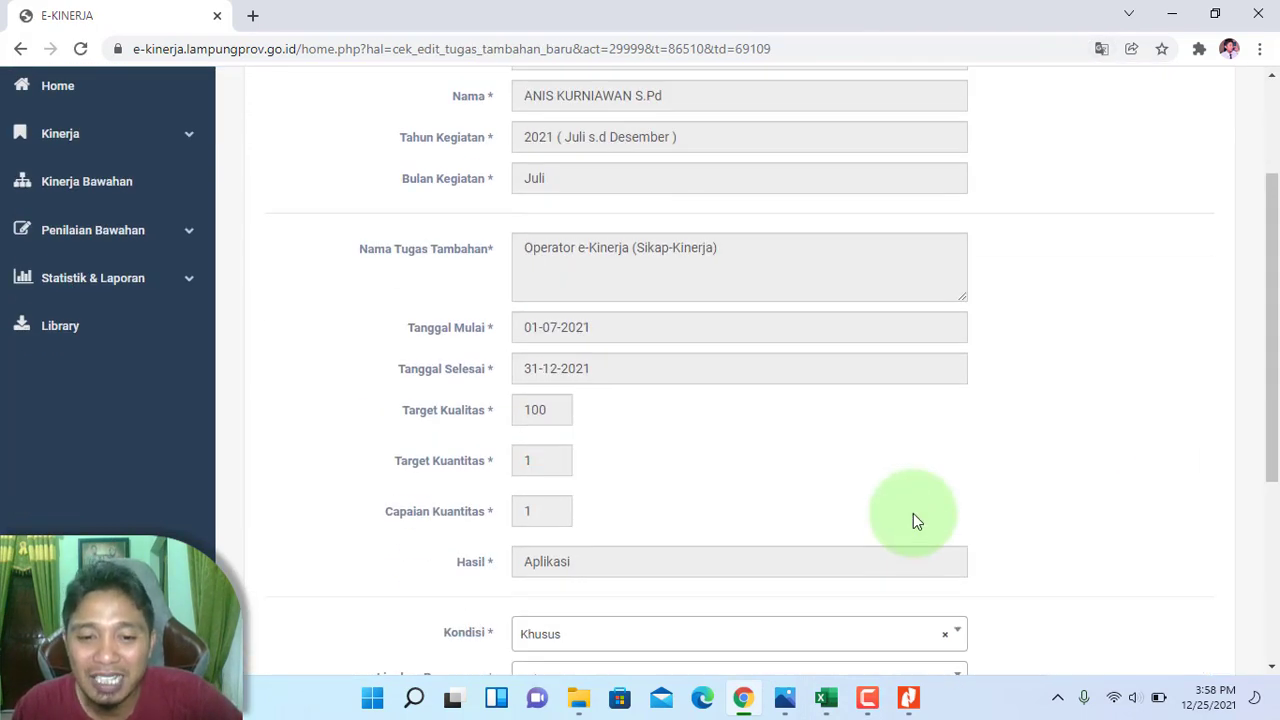
click(934, 535)
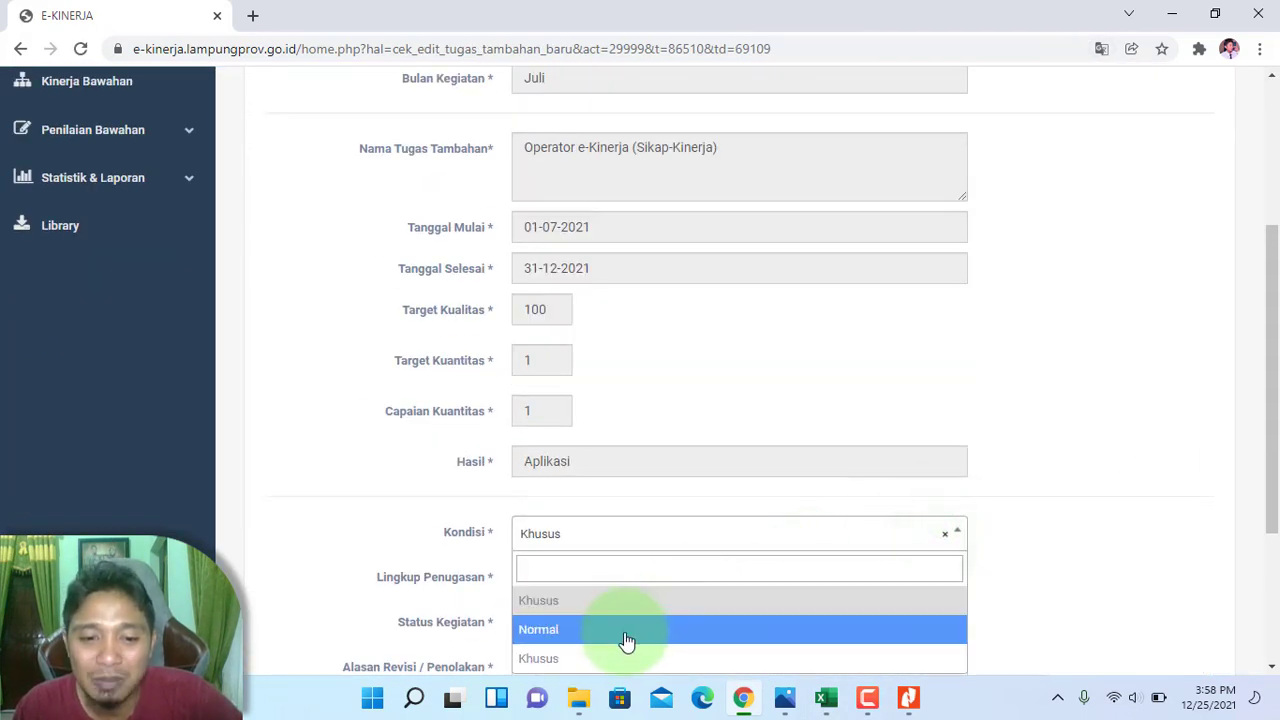
click(626, 640)
scroll(709, 543, down, 3)
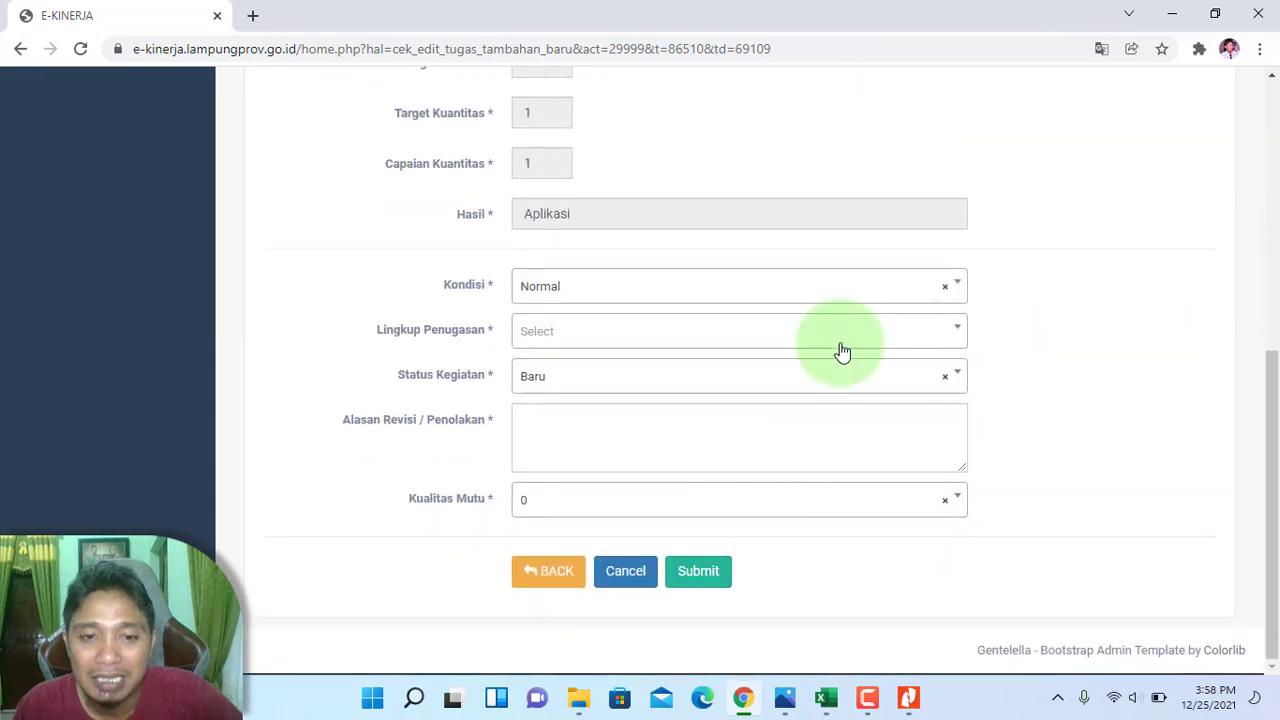
click(842, 338)
click(729, 399)
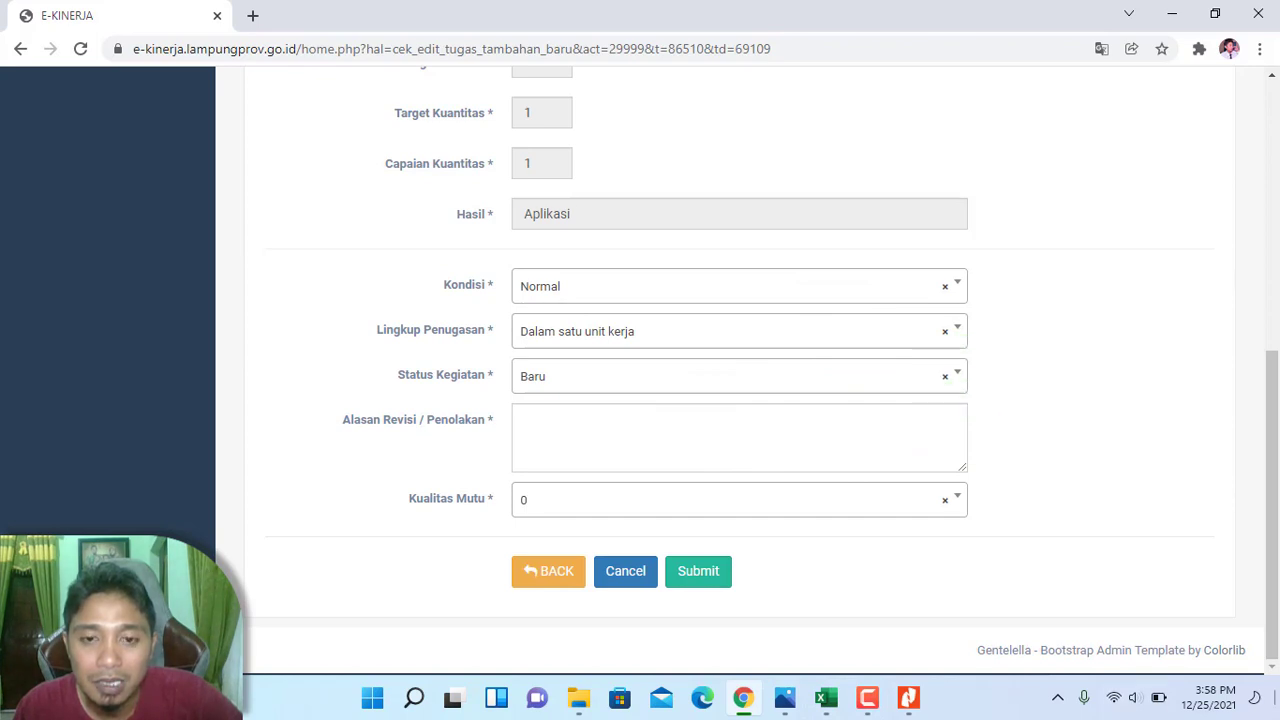
- Set Kualitas Mutu to 100 and Status Kegiatan to Diterima for the Operator e-Kinerja (Sikap-Kinerja) task, and submit it
click(950, 503)
click(565, 338)
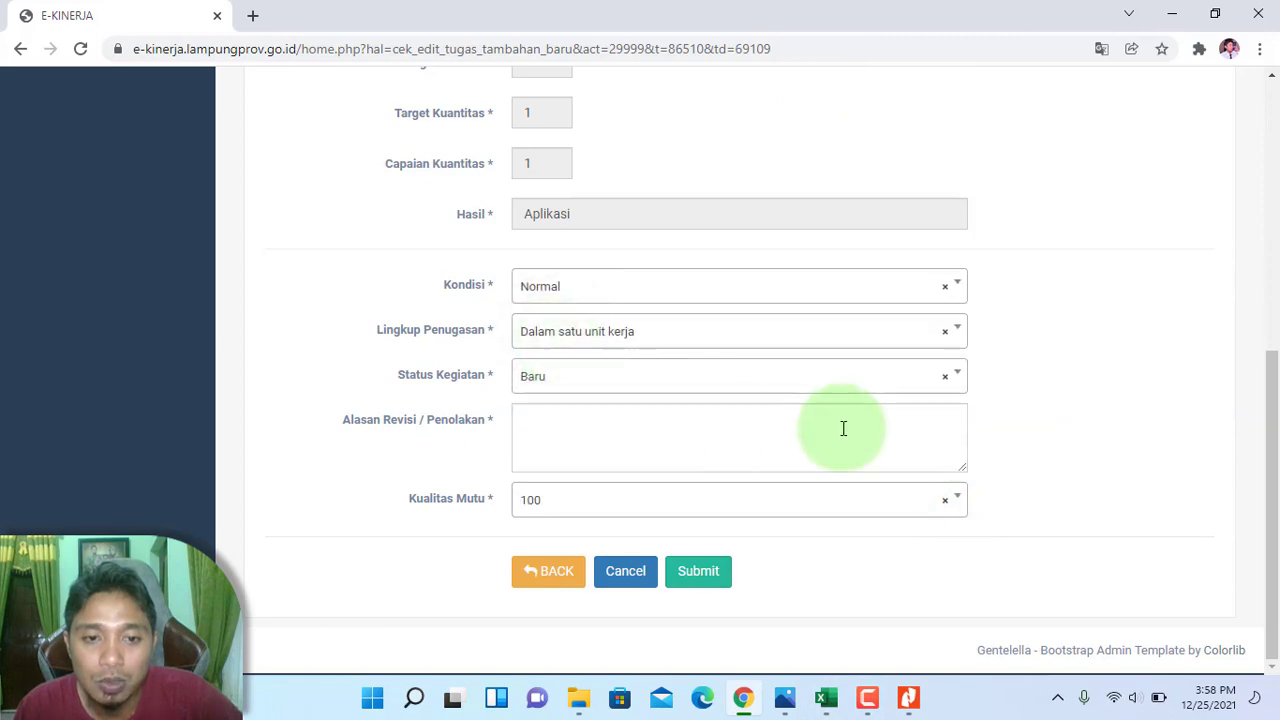
click(940, 377)
click(578, 500)
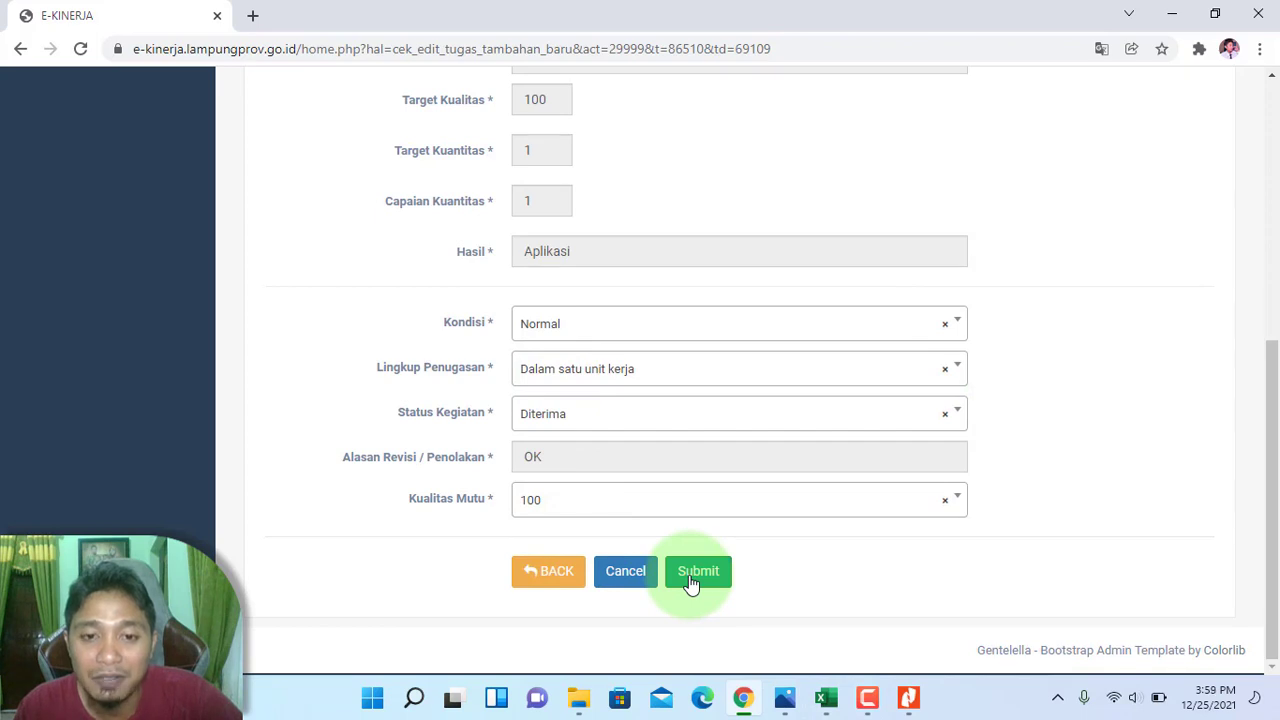
click(694, 573)
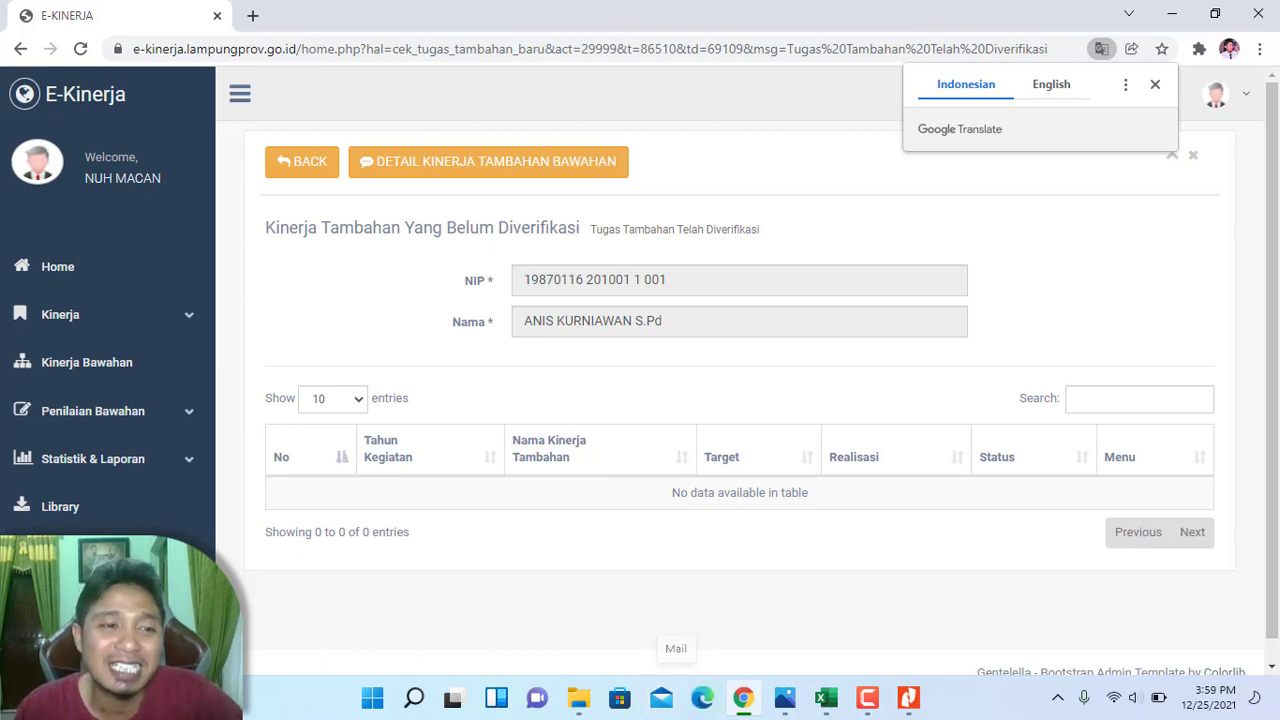
- Return to Kinerja Bawahan and open the seventh subordinate's unverified new ideas (Ide Baru)
click(104, 366)
scroll(1054, 523, down, 3)
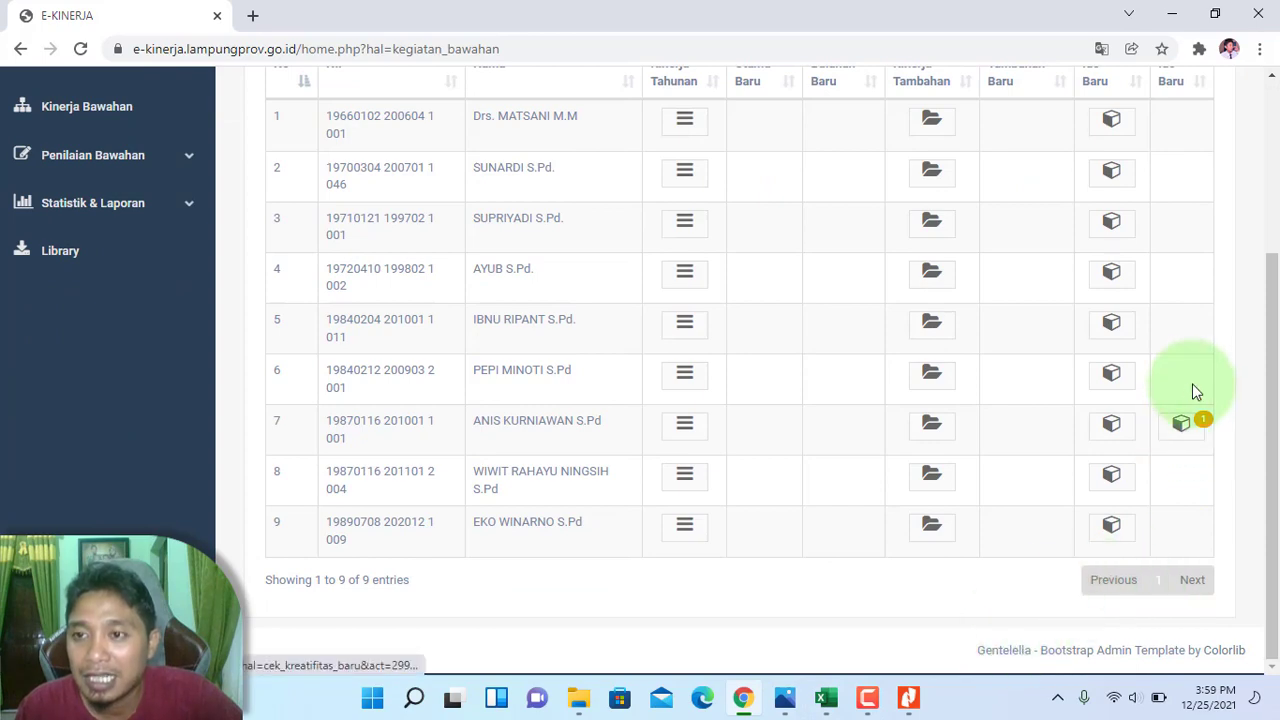
scroll(1192, 306, up, 2)
scroll(1175, 473, down, 2)
click(1183, 430)
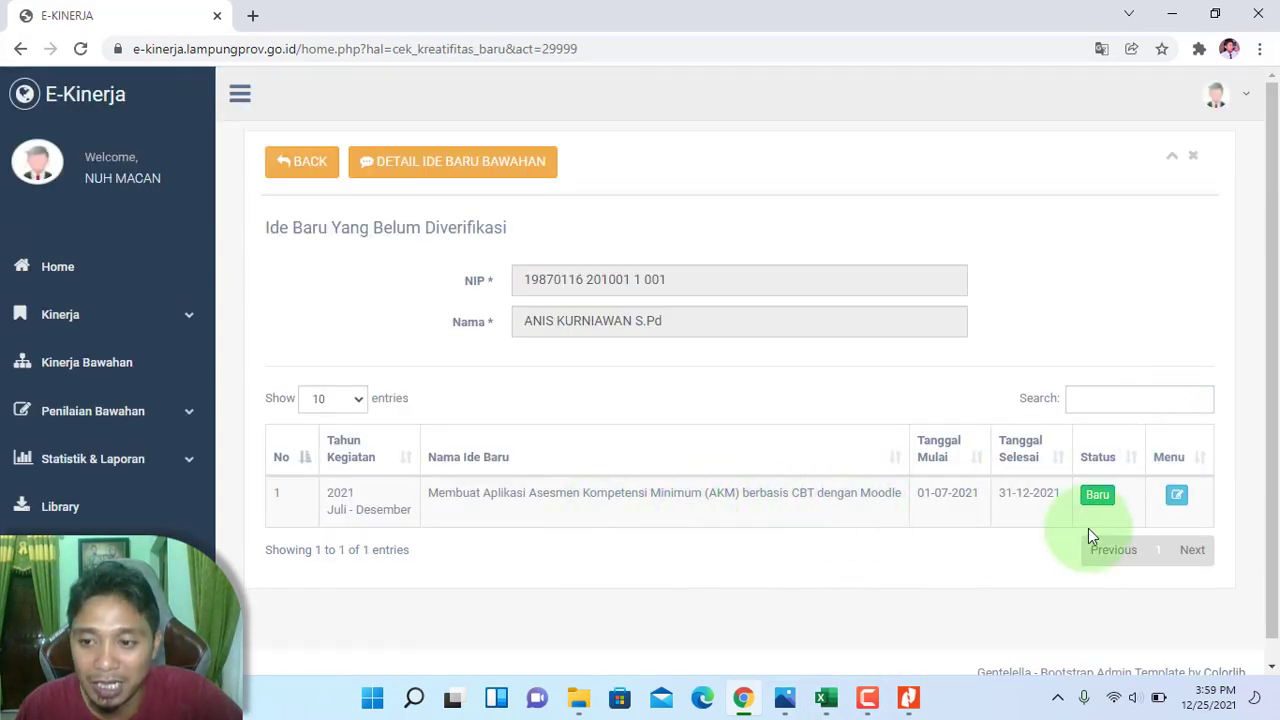
- Open the Moodle-based AKM application idea for verification and set its Status Kegiatan to Diterima
click(1178, 497)
scroll(743, 537, down, 2)
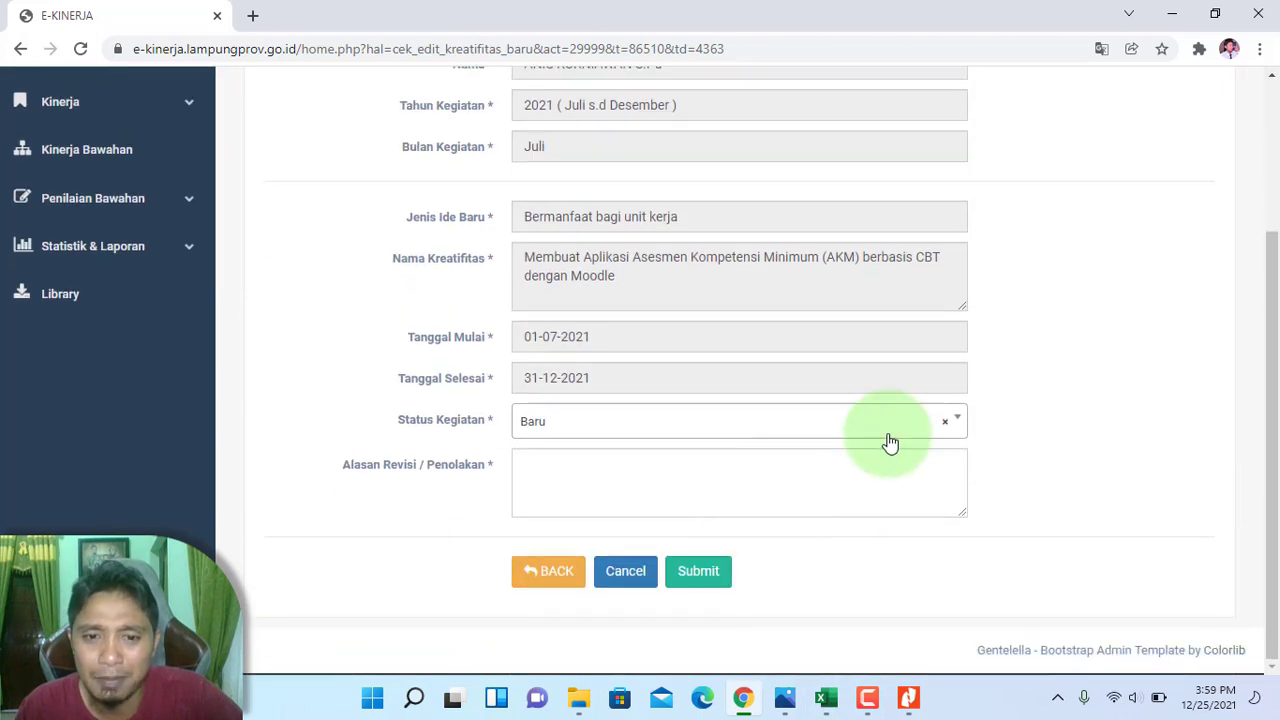
click(893, 432)
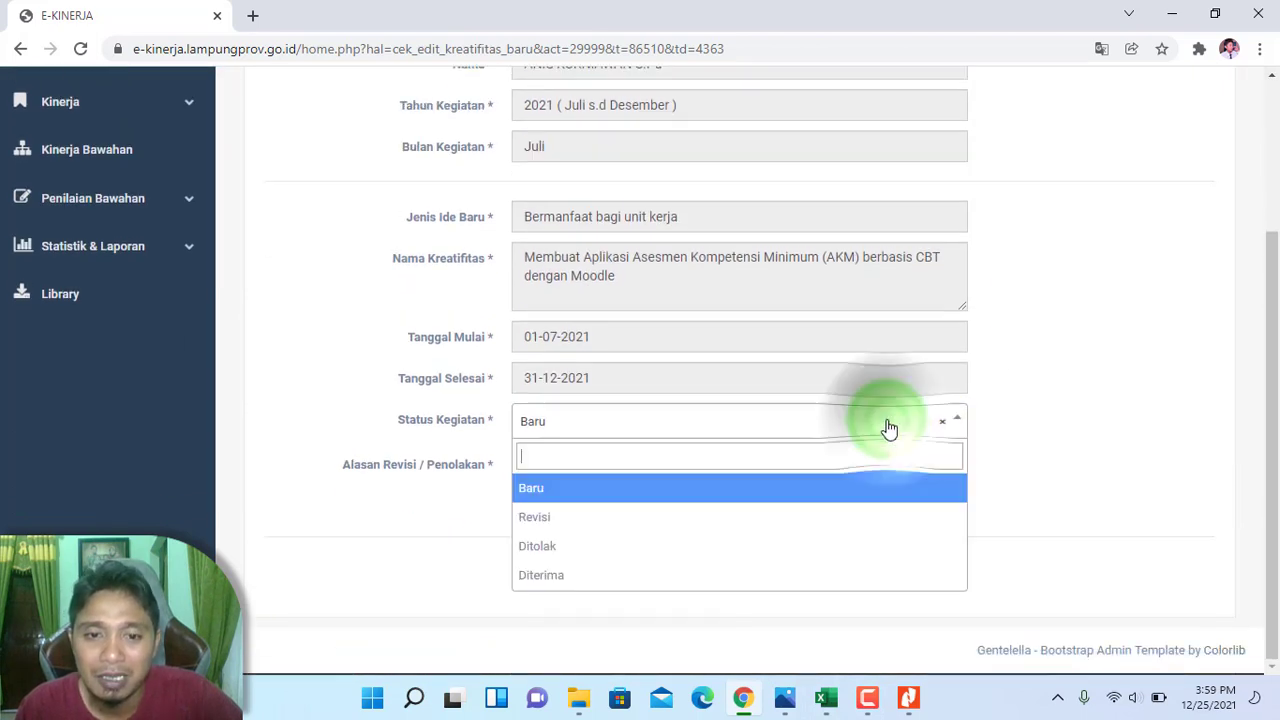
click(620, 578)
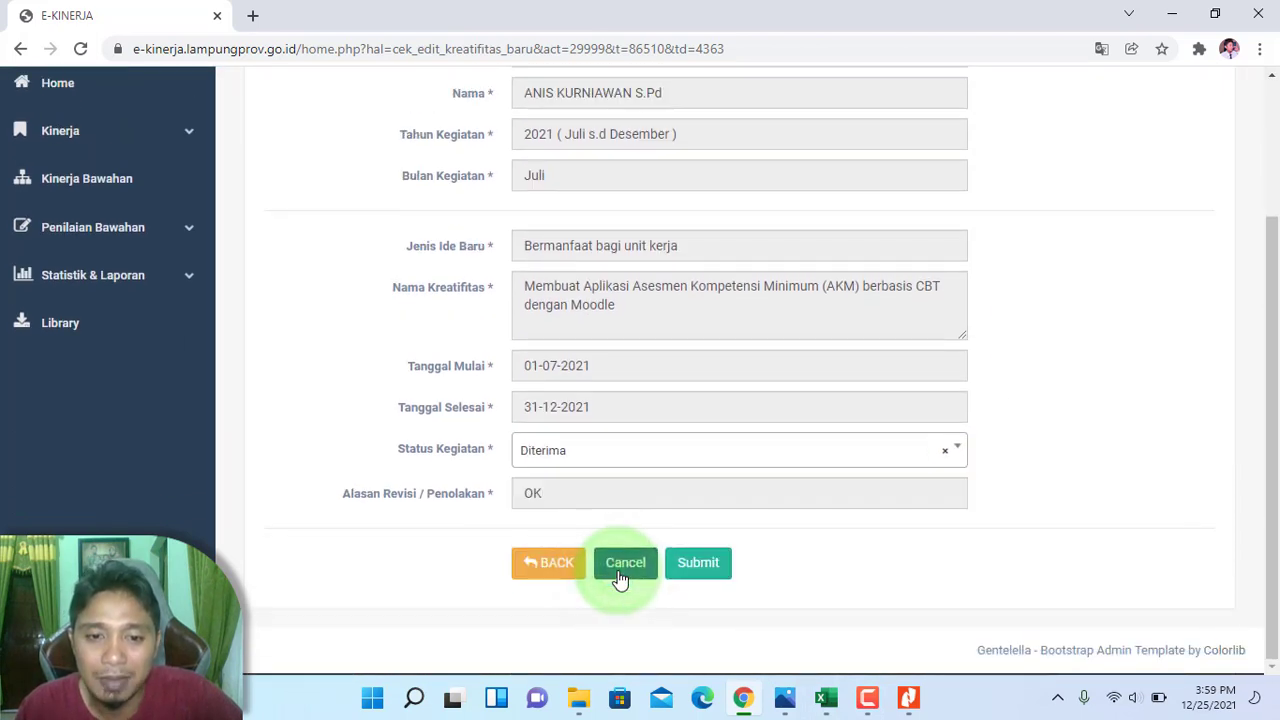
- Review and submit the accepted verification of the Moodle-based AKM application idea, and dismiss the translation prompt
scroll(850, 512, up, 1)
scroll(934, 506, up, 1)
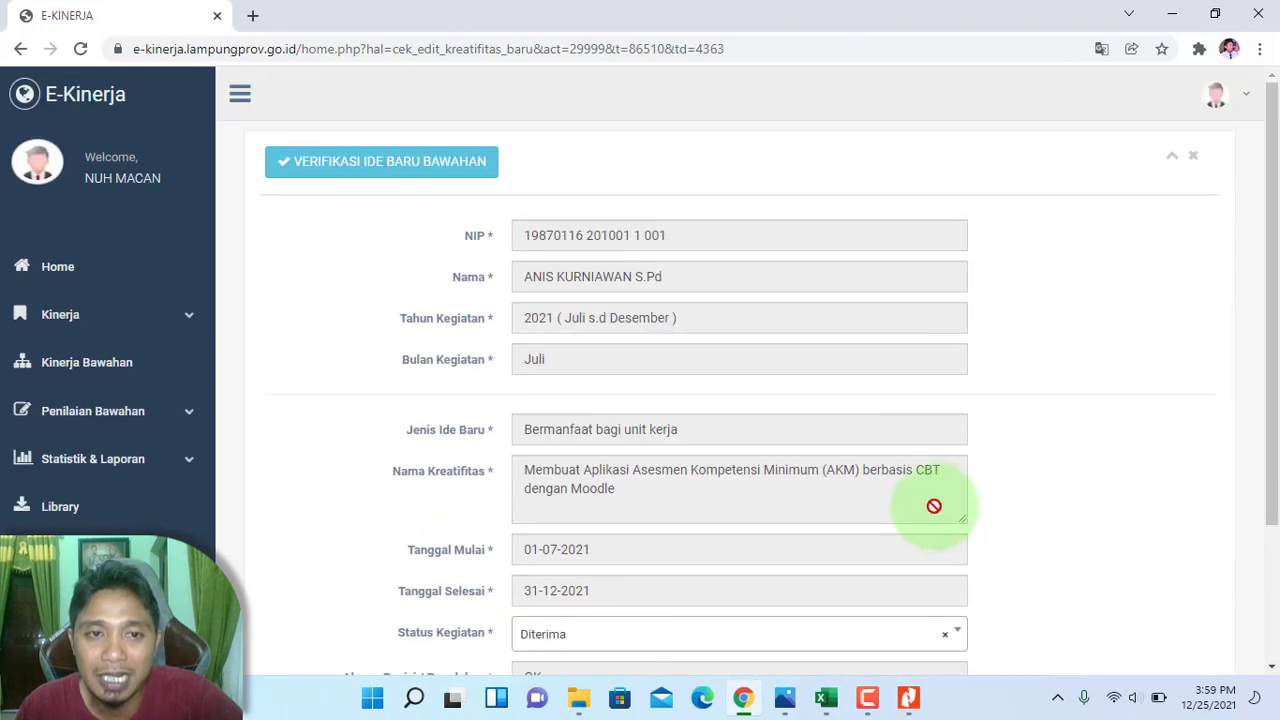
scroll(934, 506, down, 2)
scroll(906, 517, up, 2)
scroll(815, 560, down, 2)
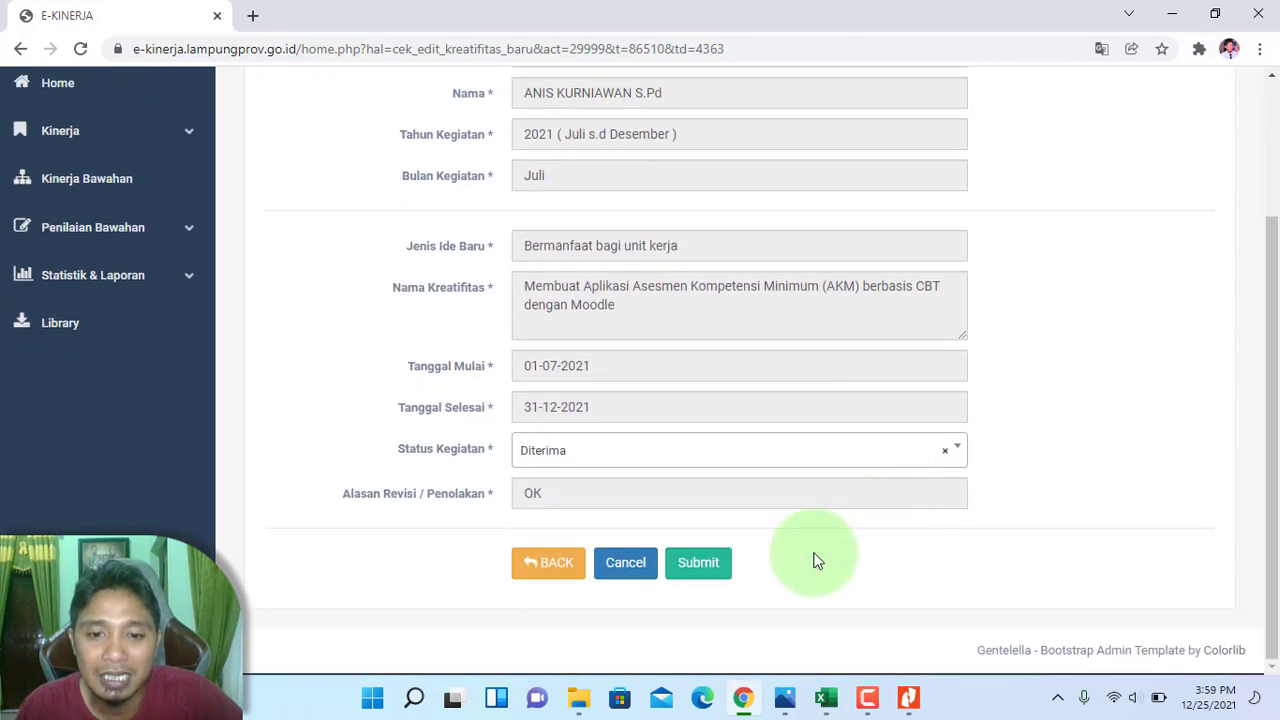
click(704, 574)
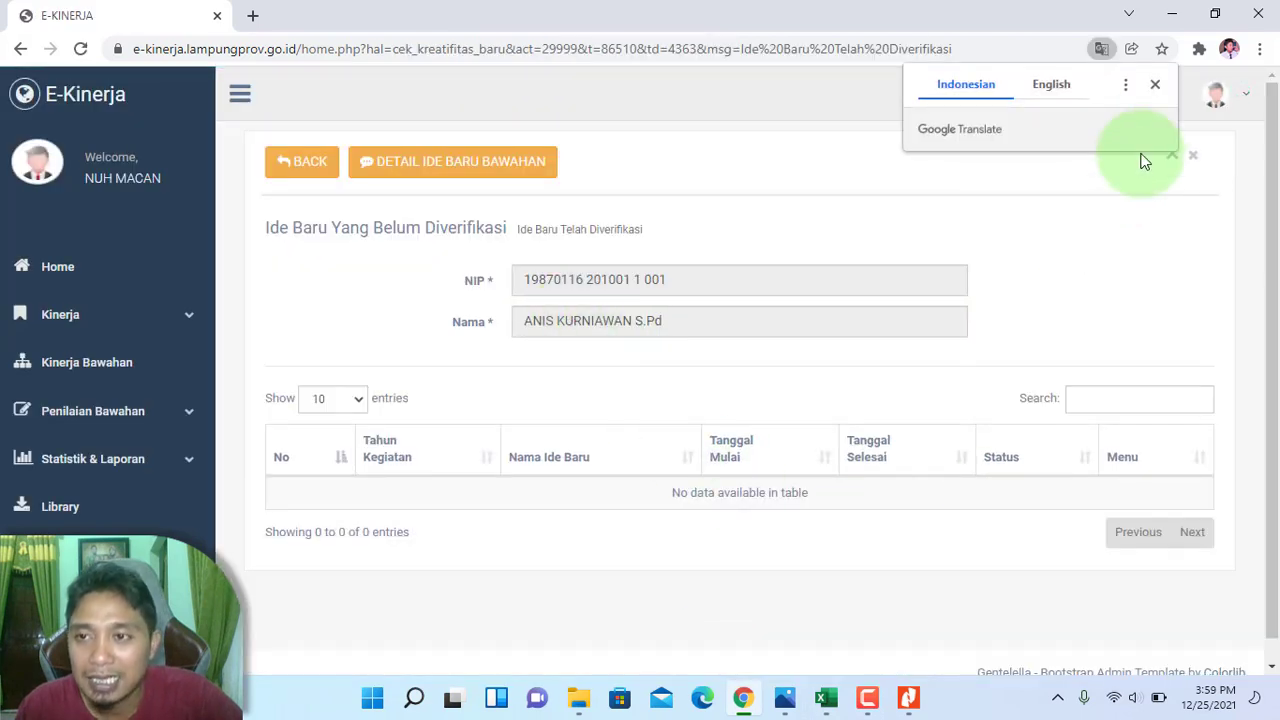
click(1155, 84)
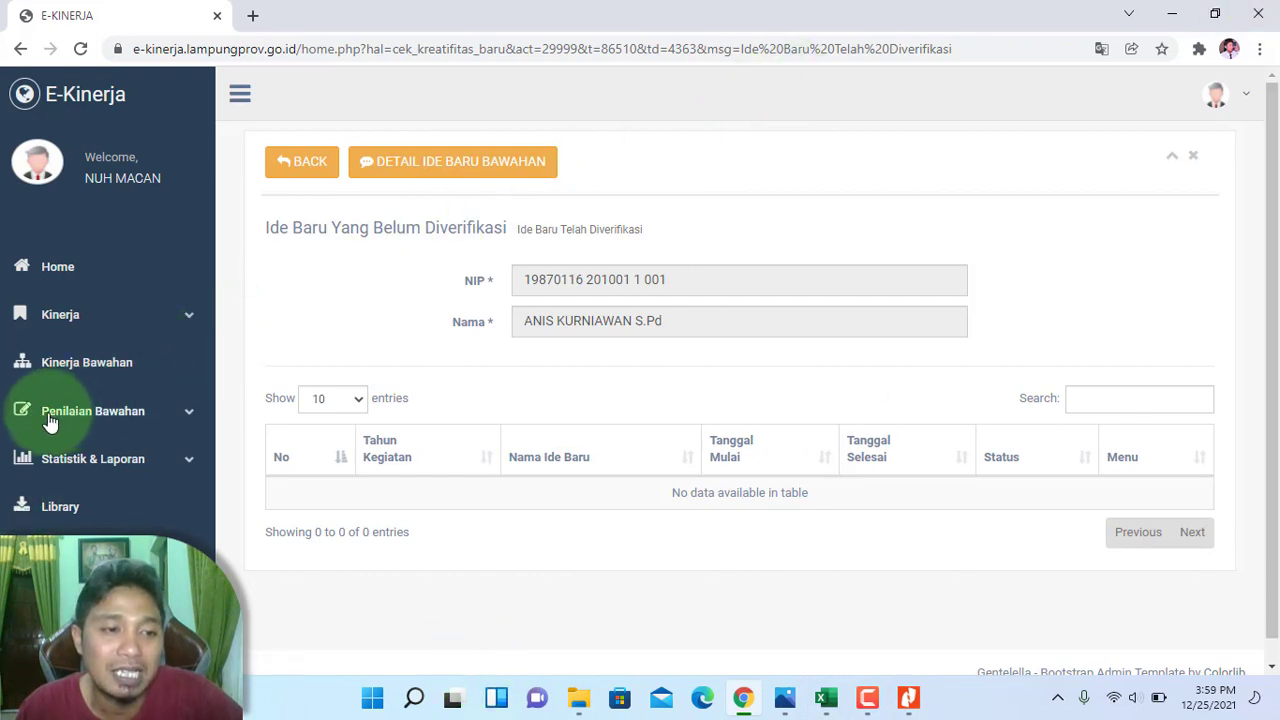
- Open the Perilaku Kerja assessment form of the ninth listed subordinate for the July–December 2021 period
click(191, 416)
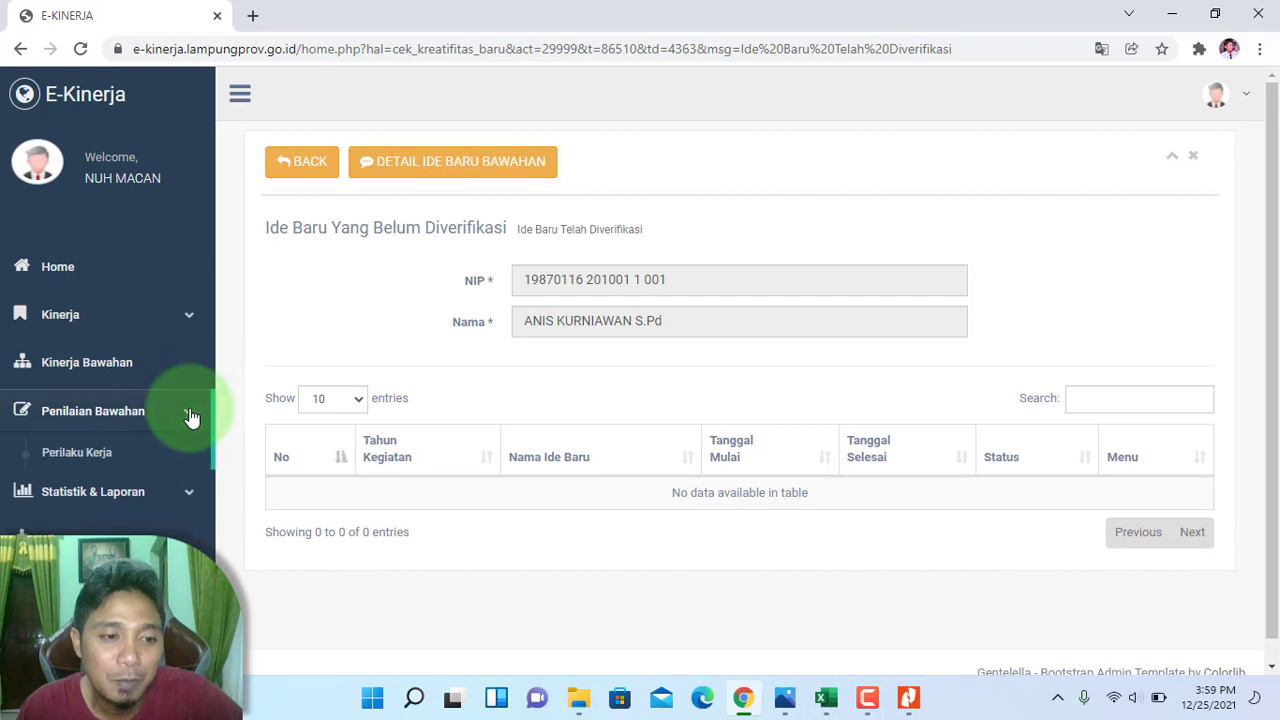
click(78, 452)
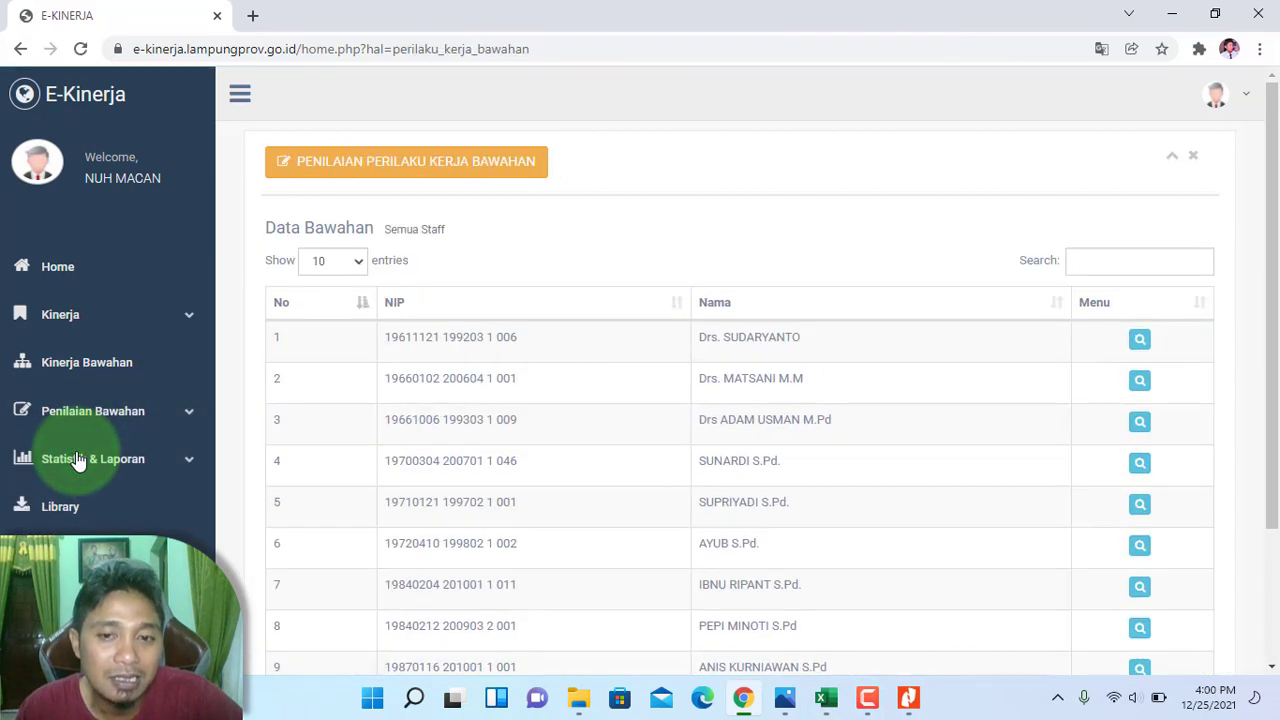
scroll(870, 600, down, 1)
scroll(870, 600, down, 2)
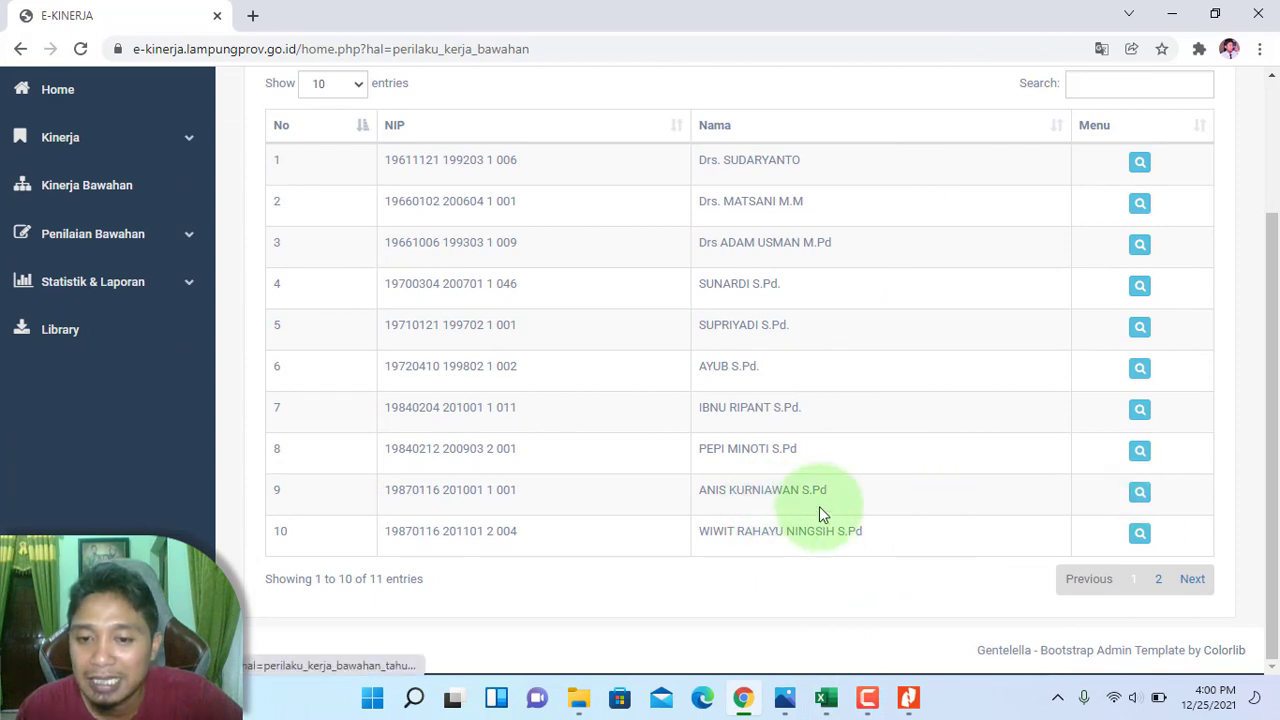
click(1140, 496)
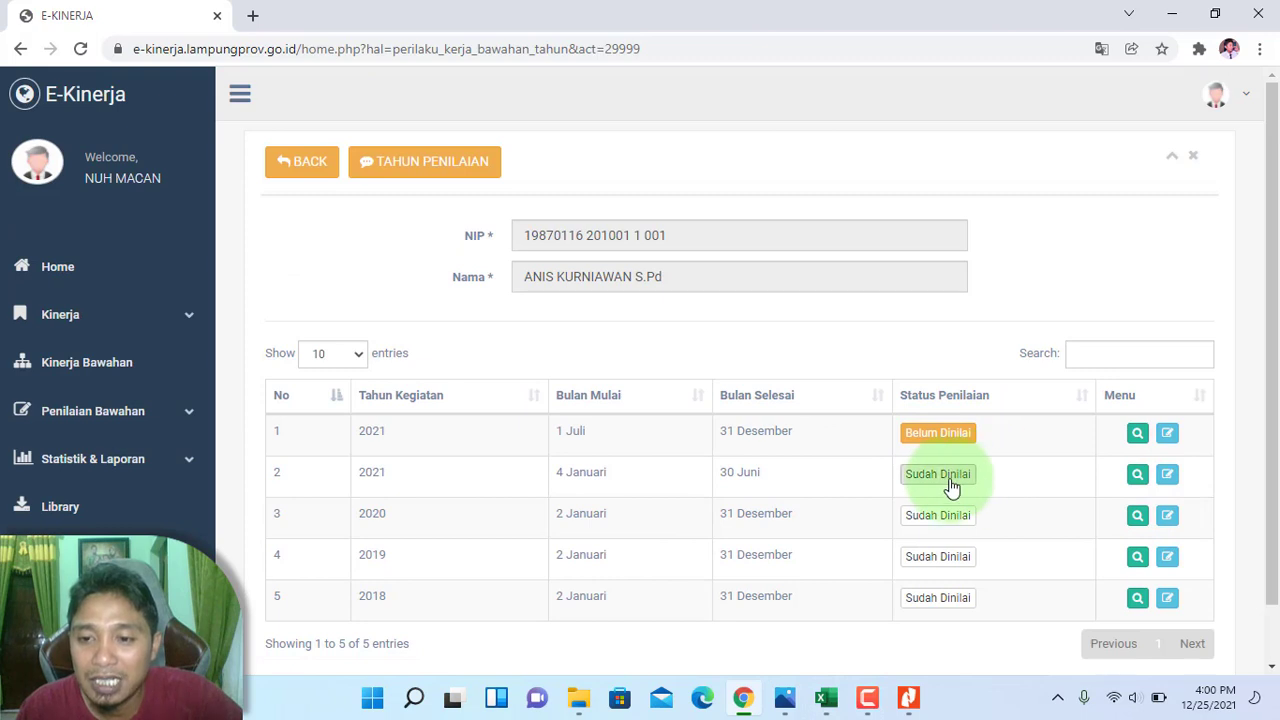
click(1168, 438)
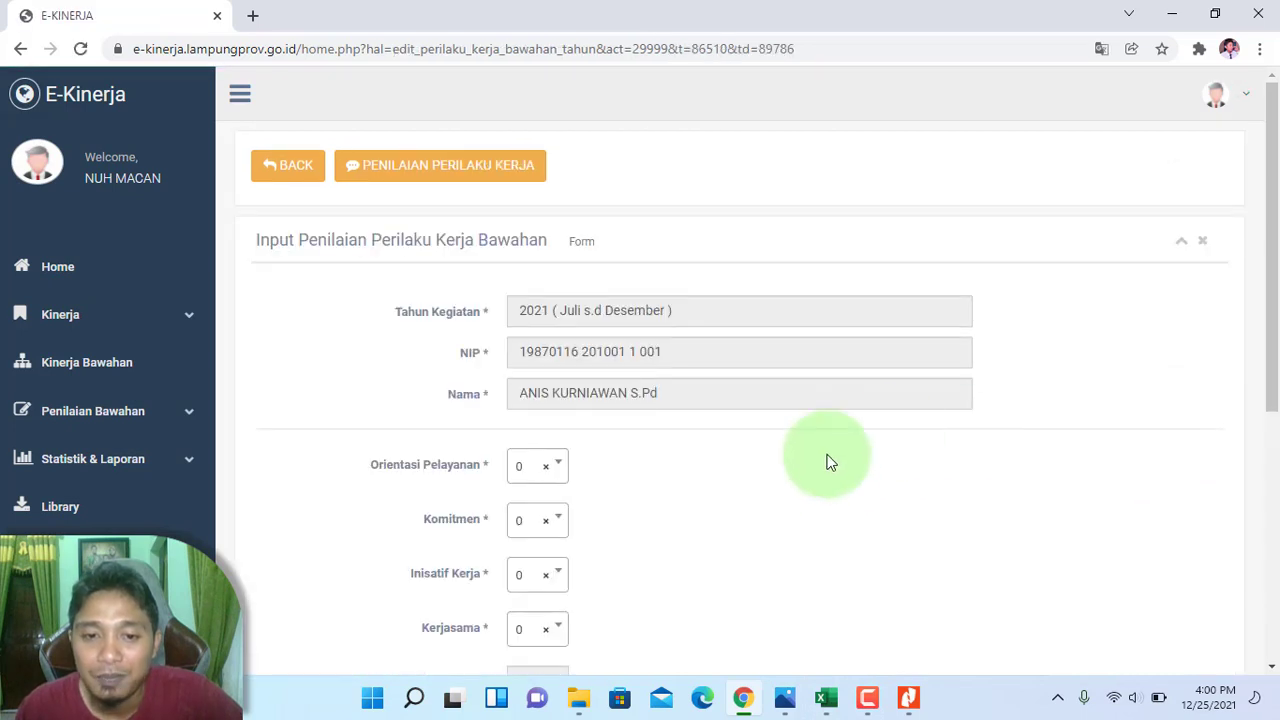
scroll(836, 497, down, 1)
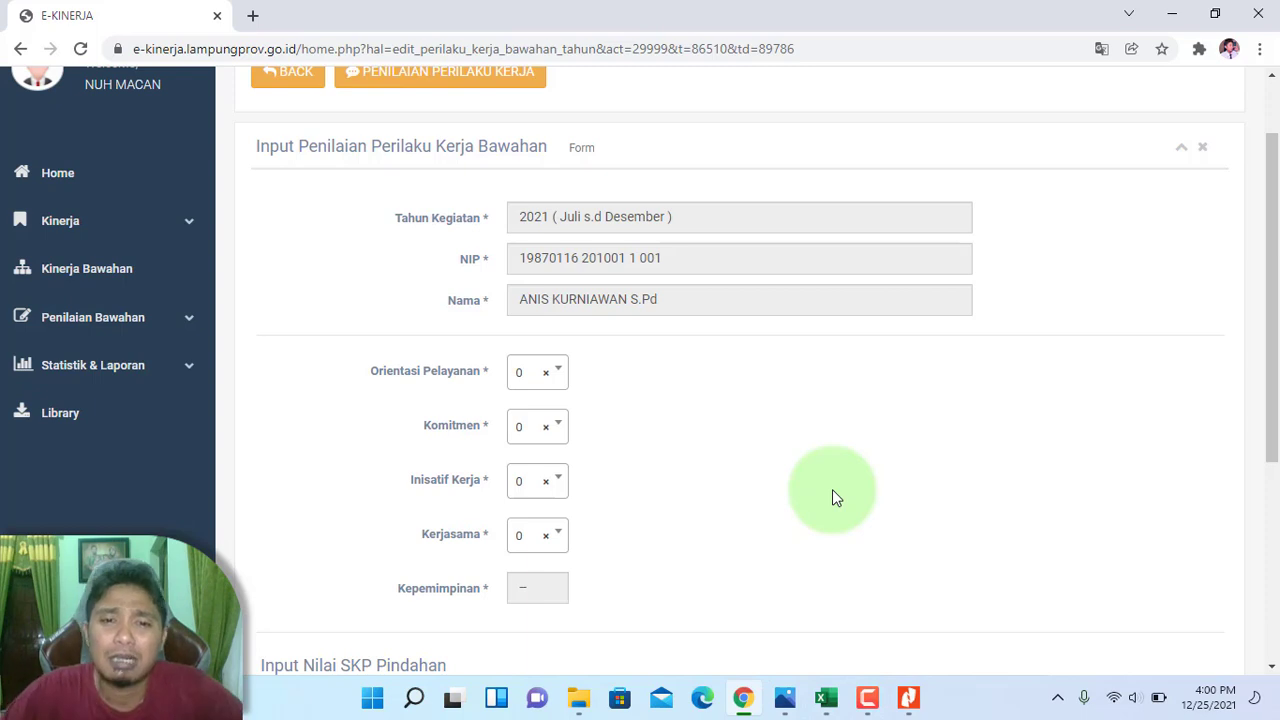
click(557, 372)
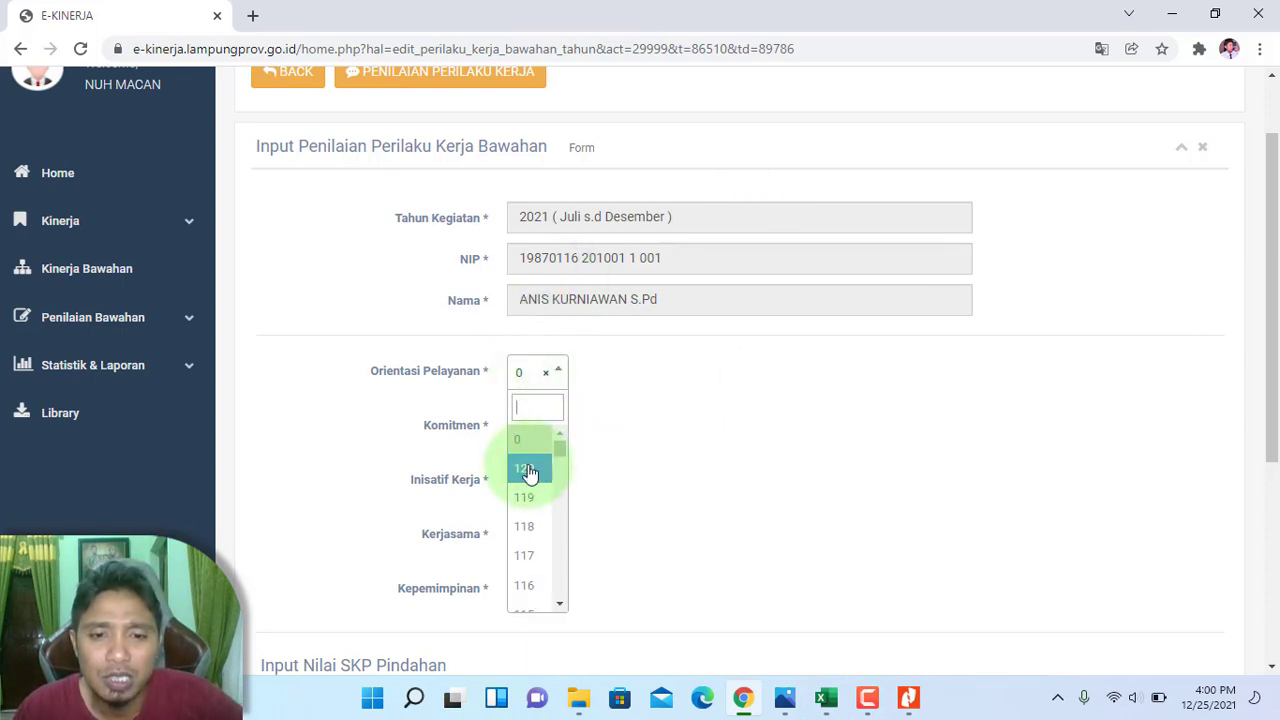
click(651, 414)
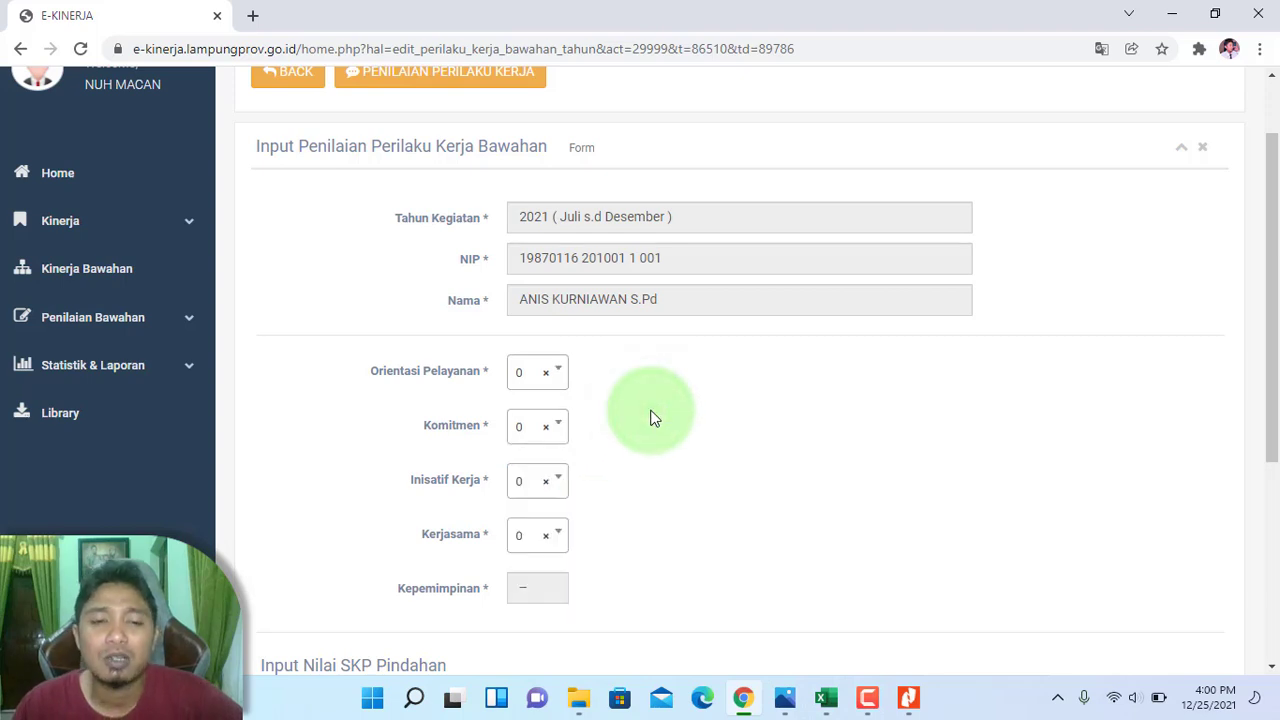
scroll(651, 418, down, 2)
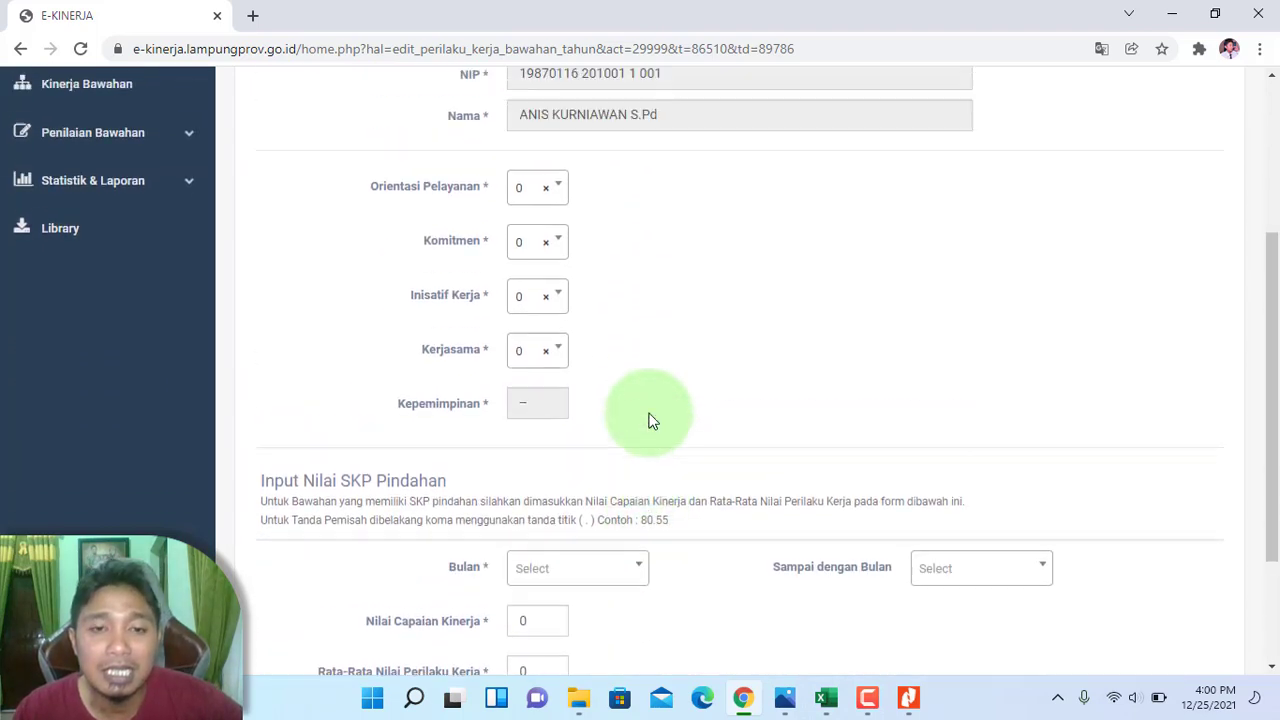
scroll(648, 420, up, 2)
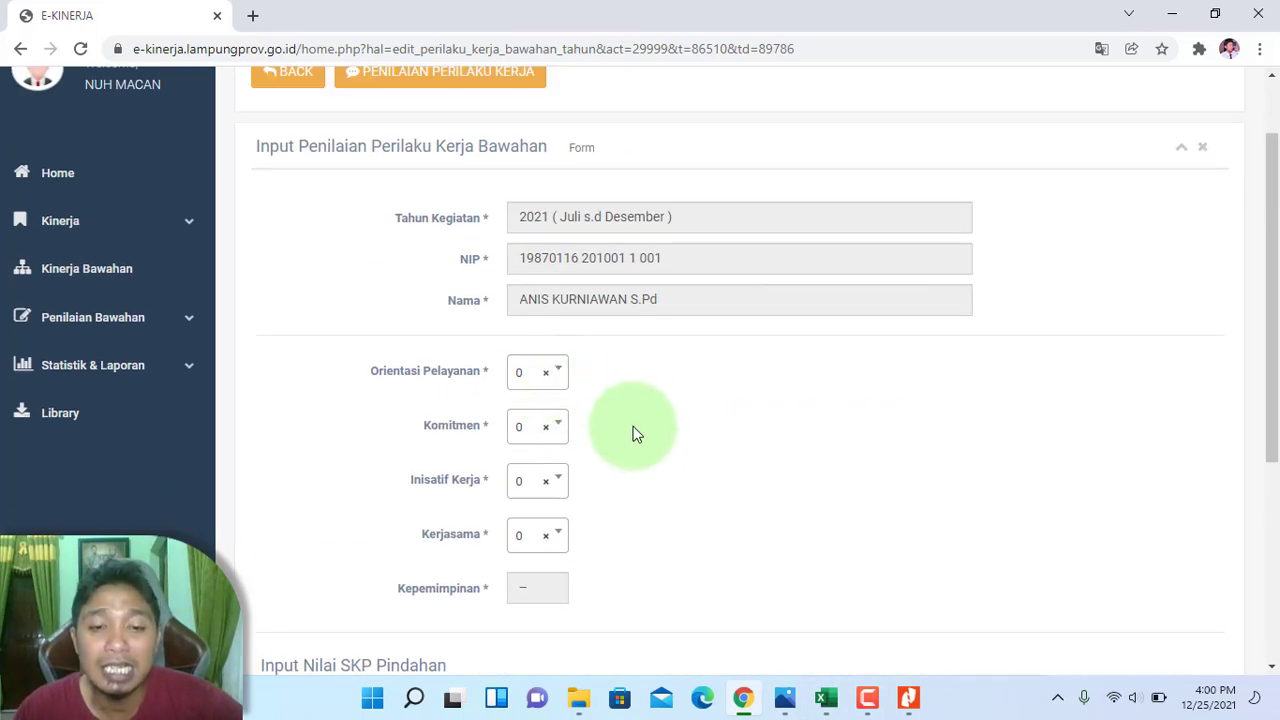
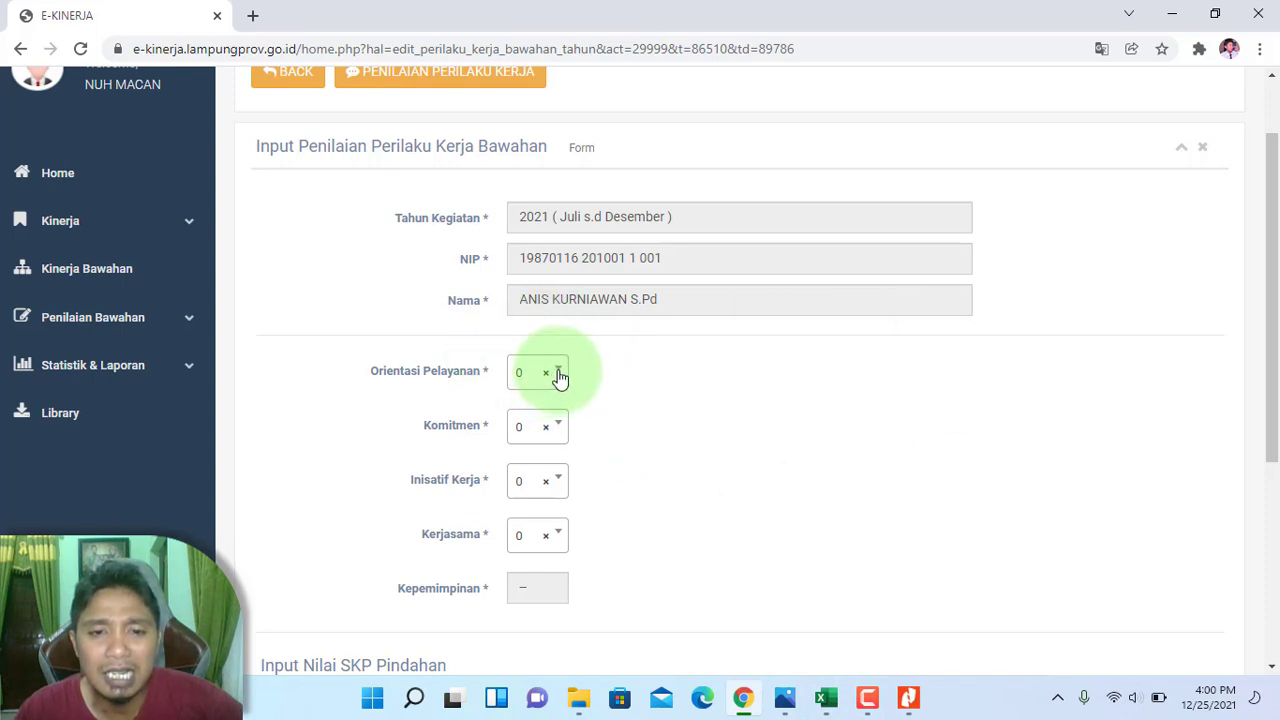
- Set the subordinate's Orientasi Pelayanan score to 101
click(560, 375)
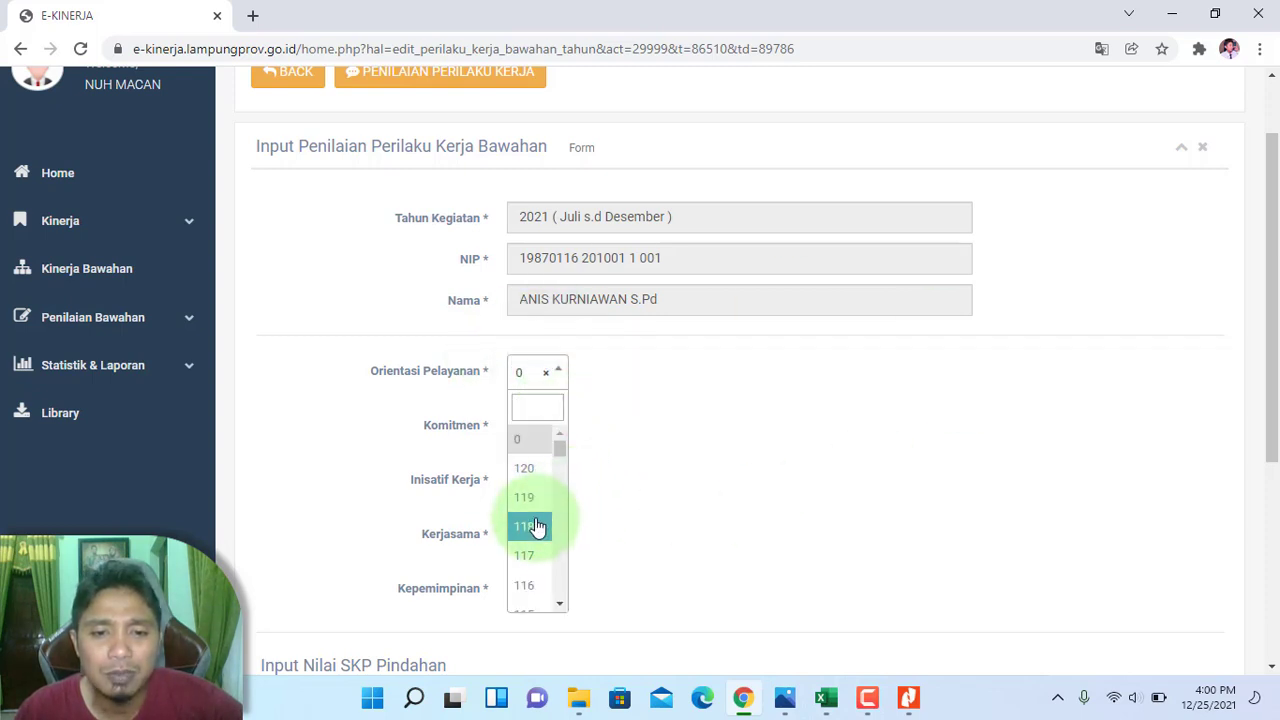
click(560, 605)
click(560, 605)
click(560, 605)
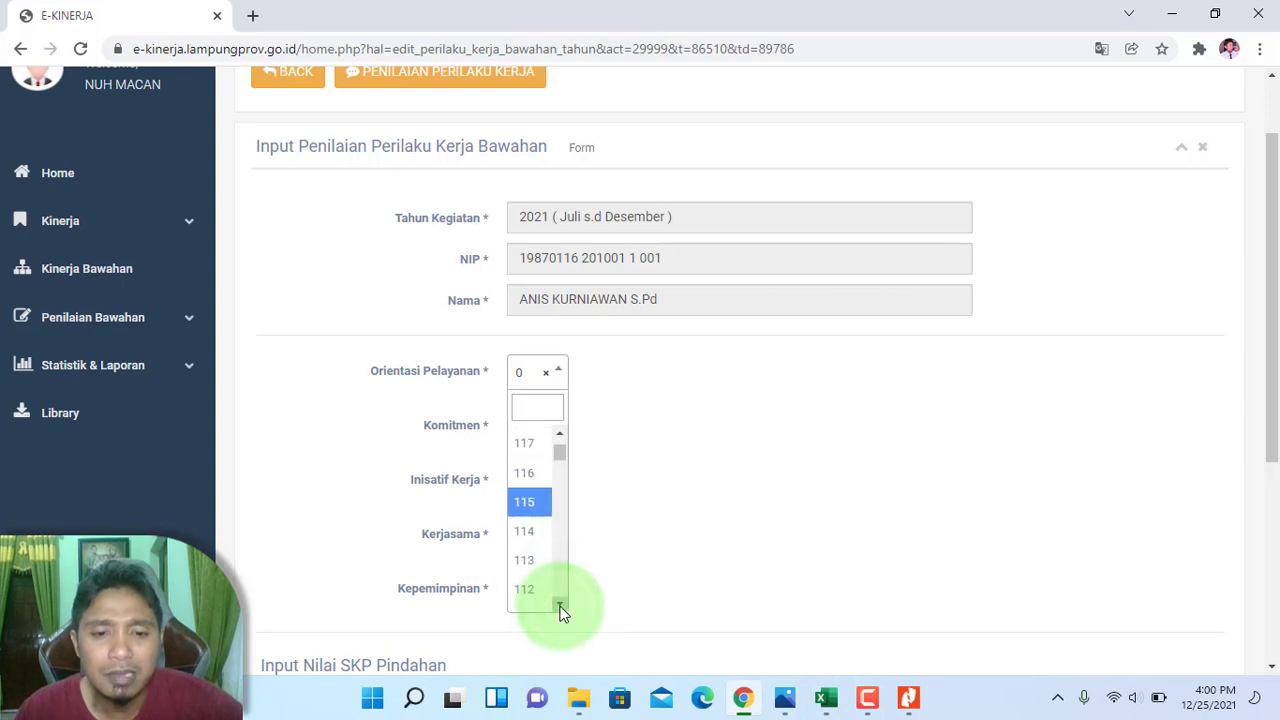
click(560, 605)
click(560, 607)
click(560, 607)
click(560, 607)
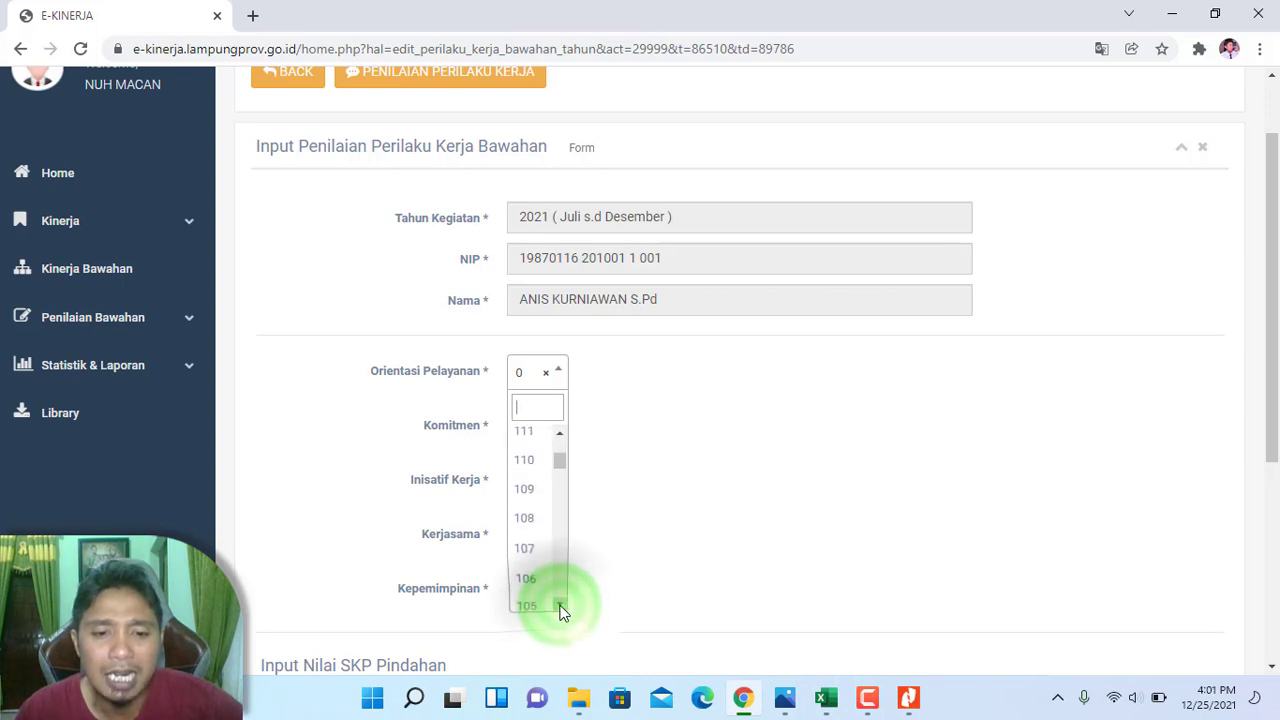
click(560, 607)
click(528, 571)
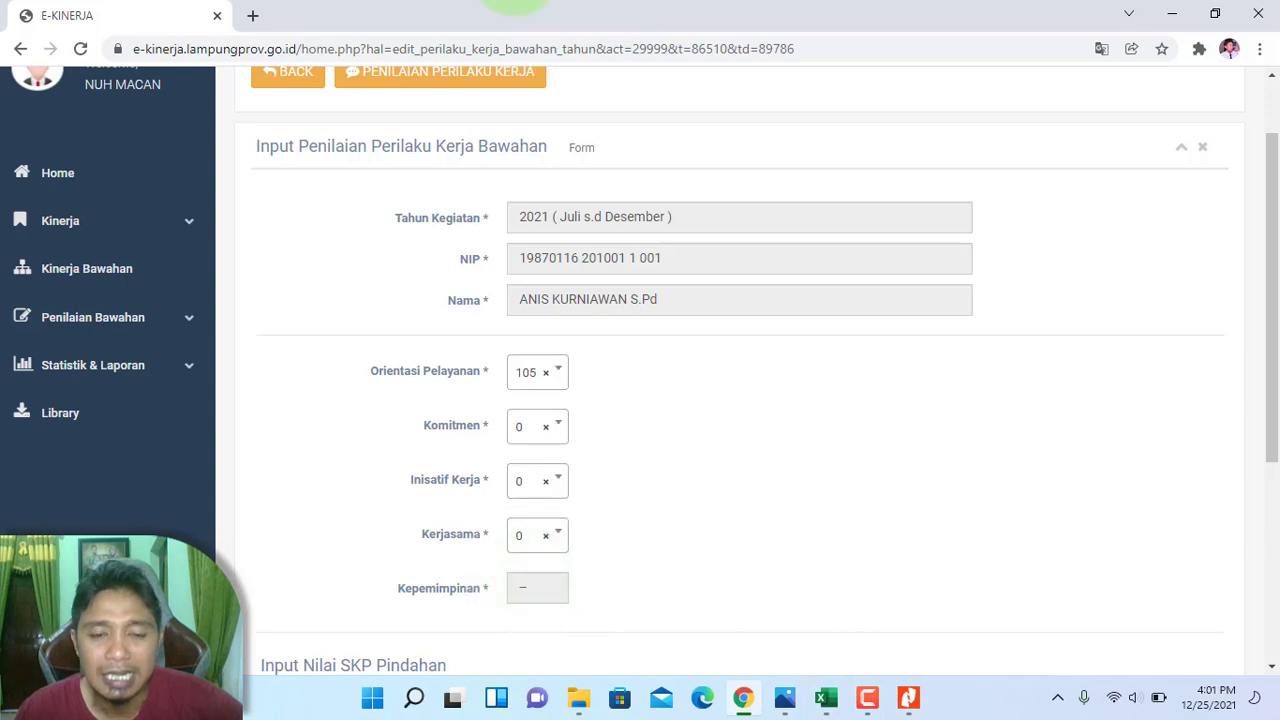
click(559, 388)
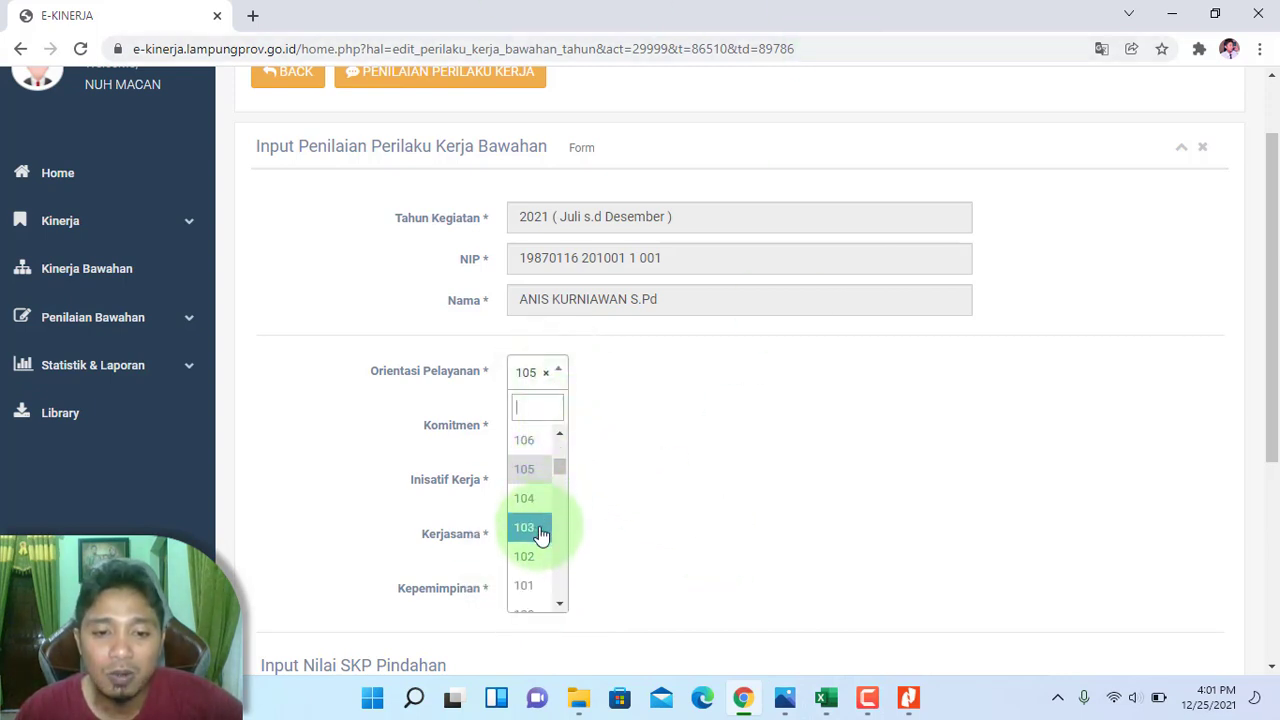
click(537, 588)
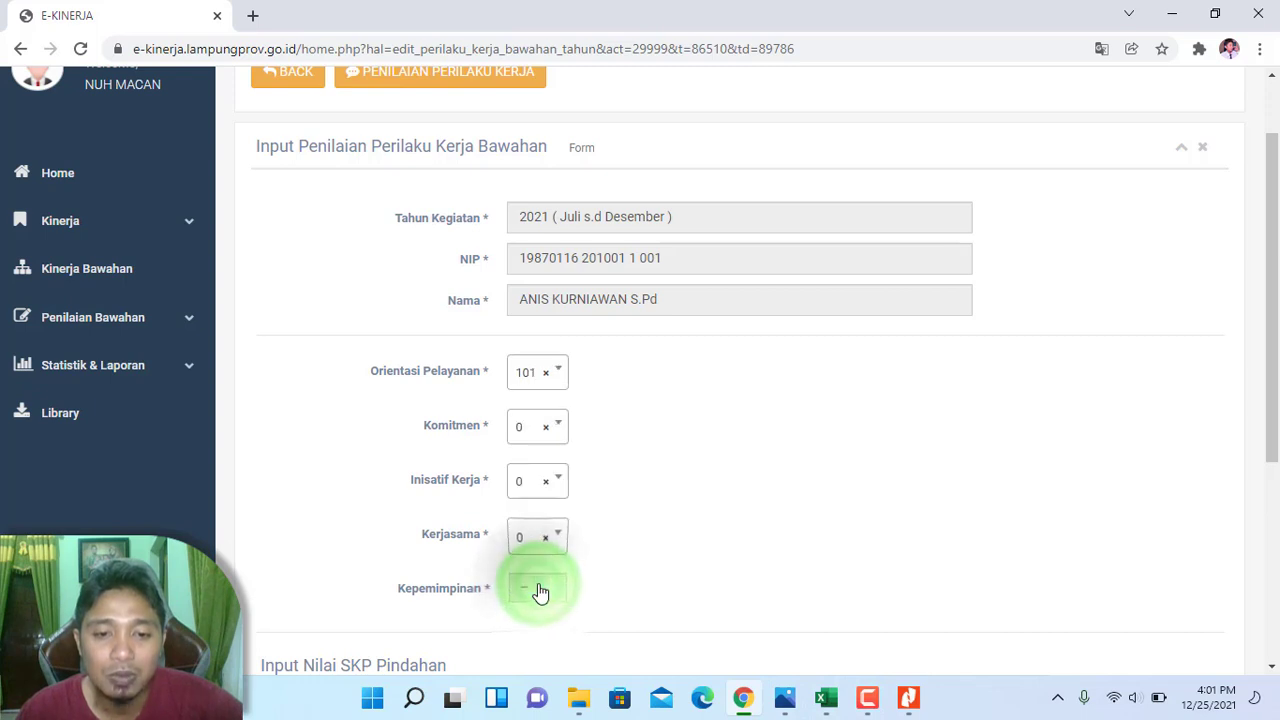
- Set the subordinate's Komitmen score to 96
click(558, 433)
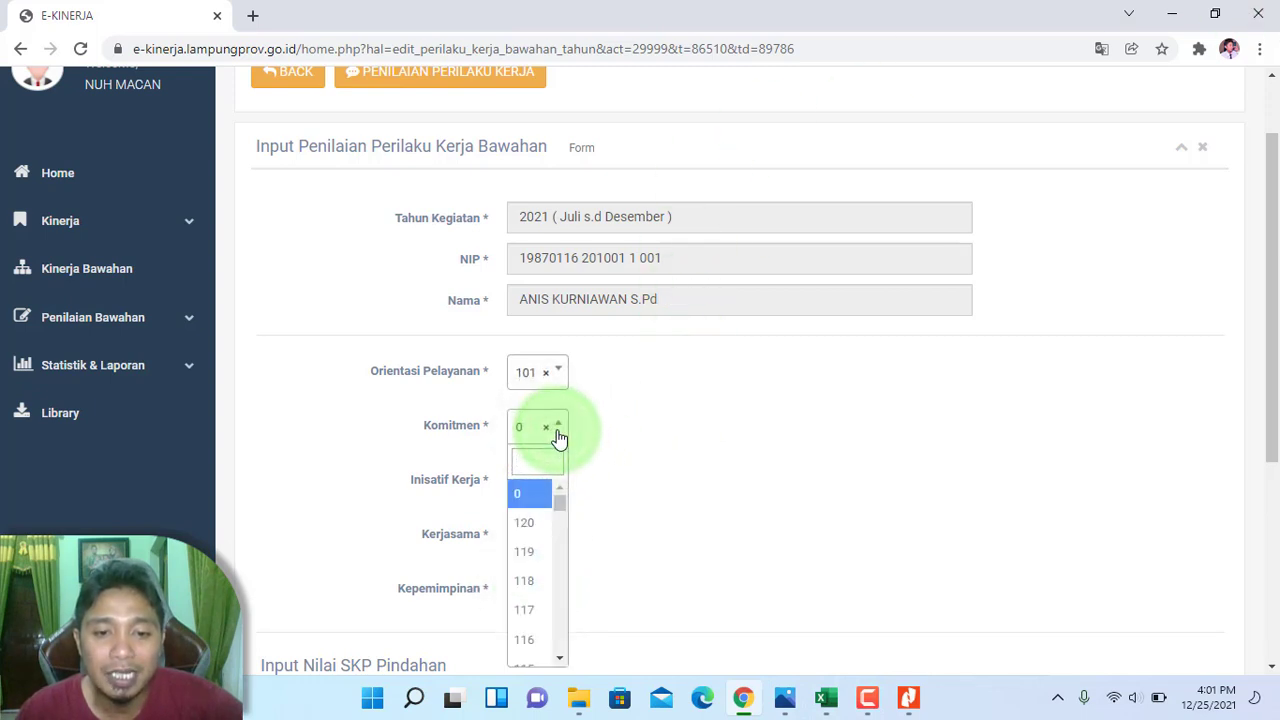
scroll(537, 600, down, 2)
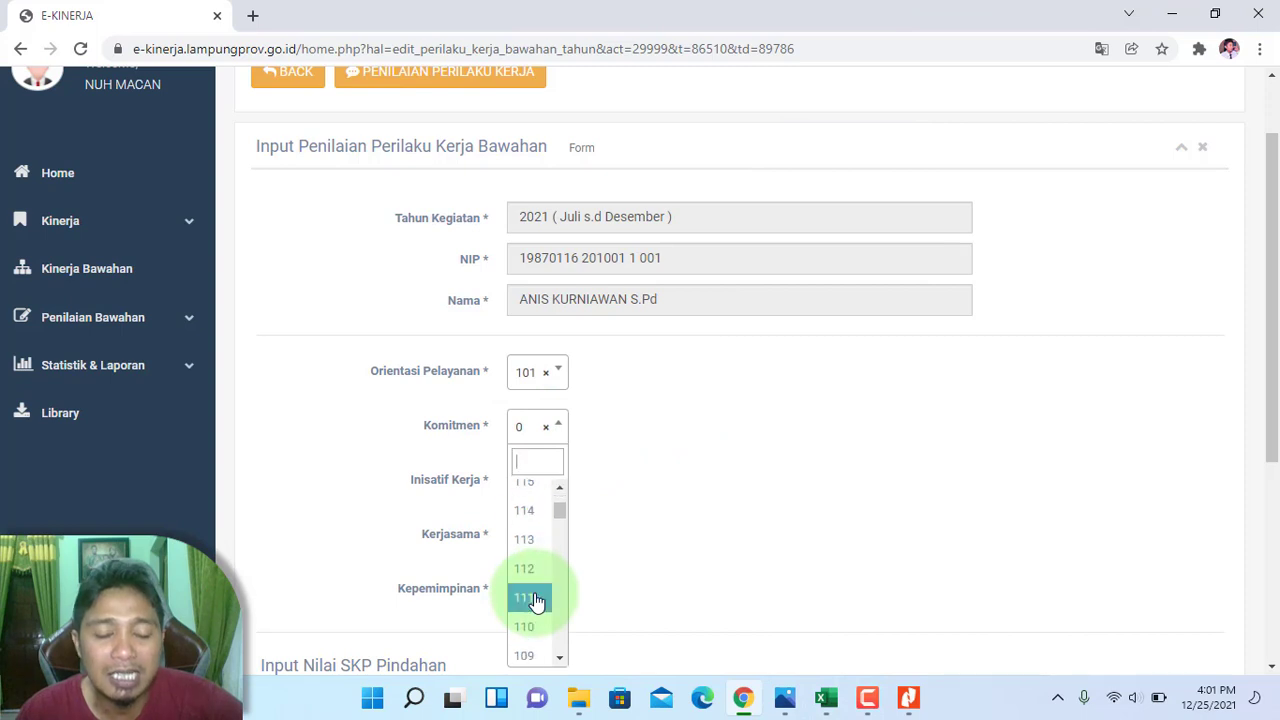
scroll(545, 595, down, 4)
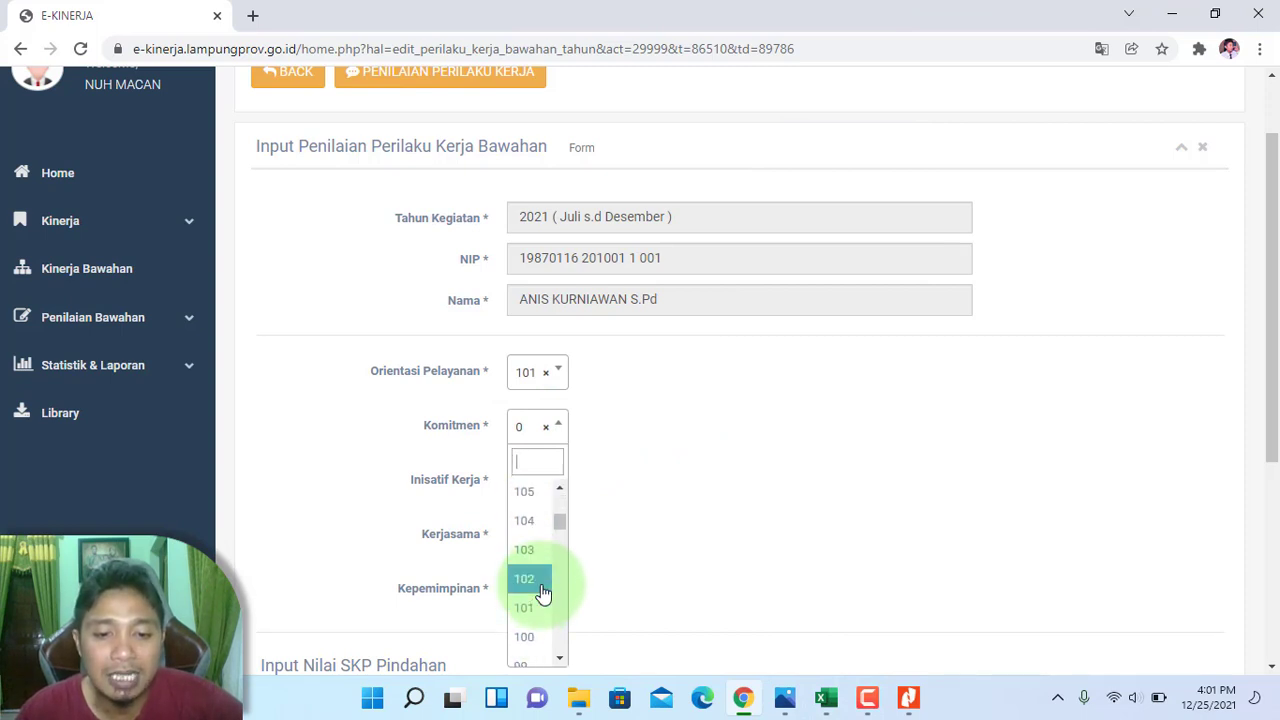
scroll(541, 594, down, 5)
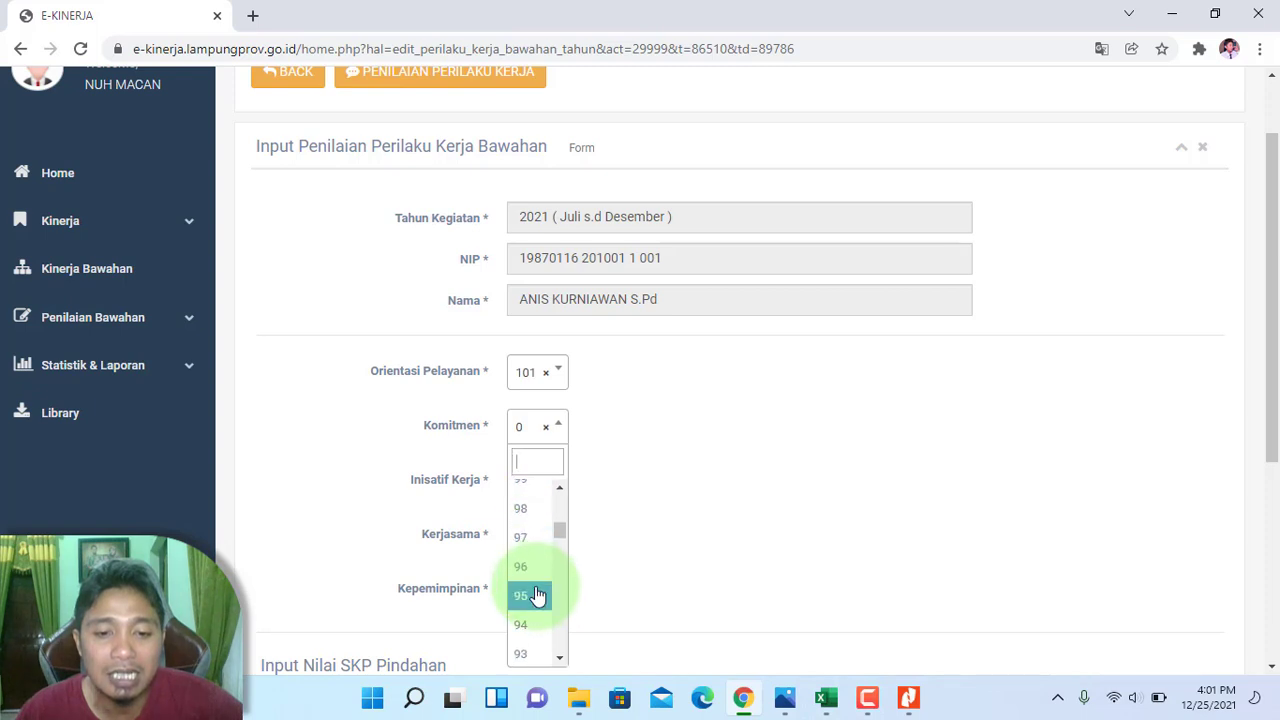
click(535, 566)
- Set the subordinate's Inisatif Kerja score to 96
click(557, 487)
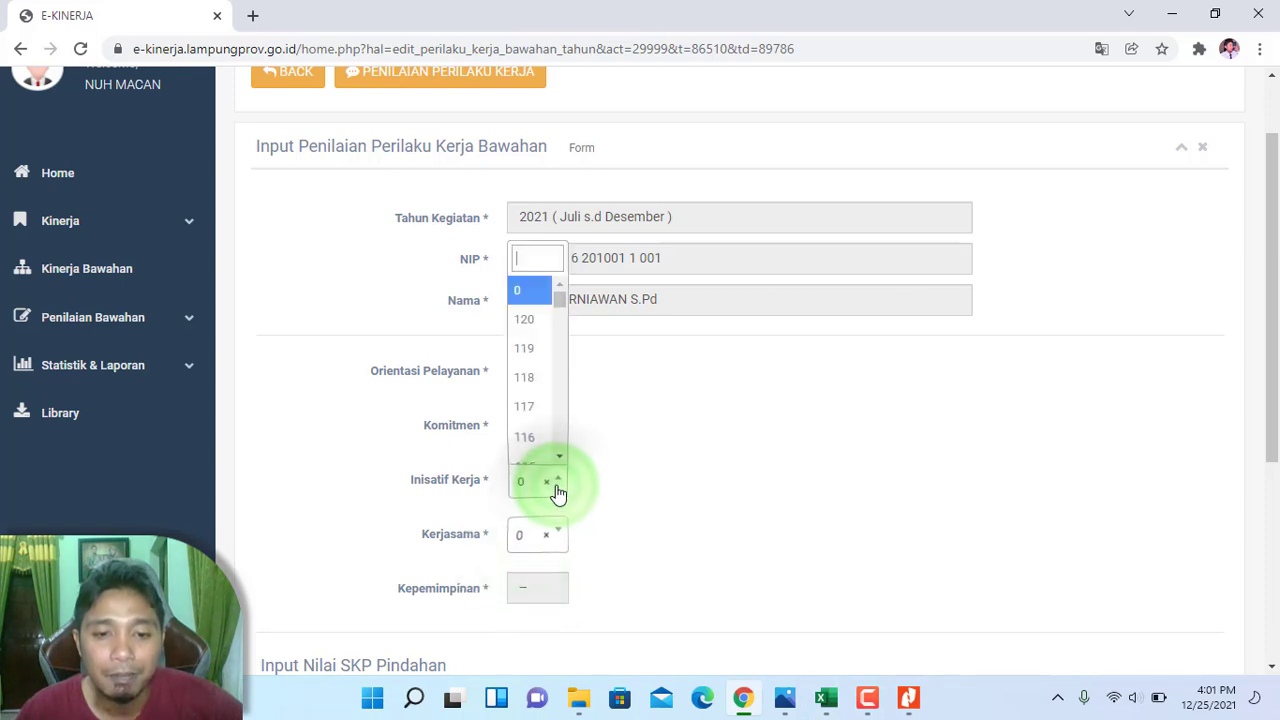
click(558, 457)
click(558, 457)
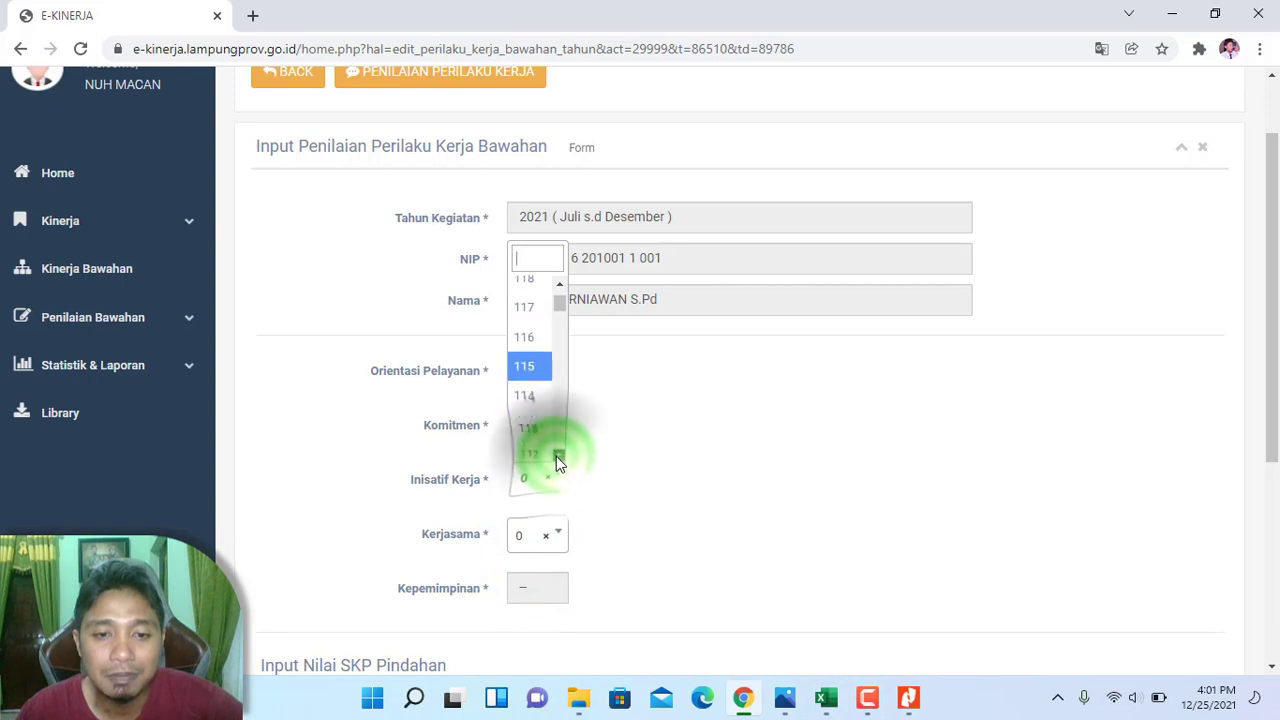
click(558, 457)
click(558, 457)
click(558, 457)
click(558, 457)
click(558, 457)
click(558, 457)
click(558, 457)
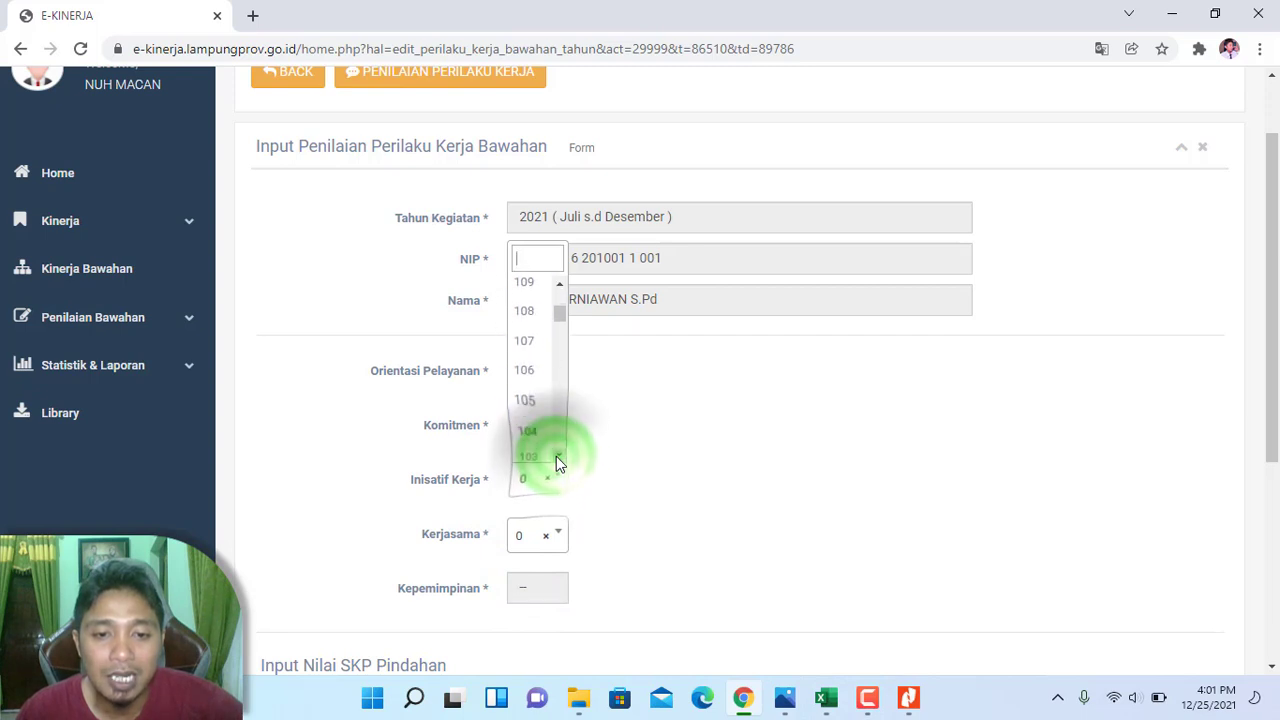
click(558, 457)
click(558, 457)
click(558, 457)
click(558, 457)
click(558, 457)
click(558, 457)
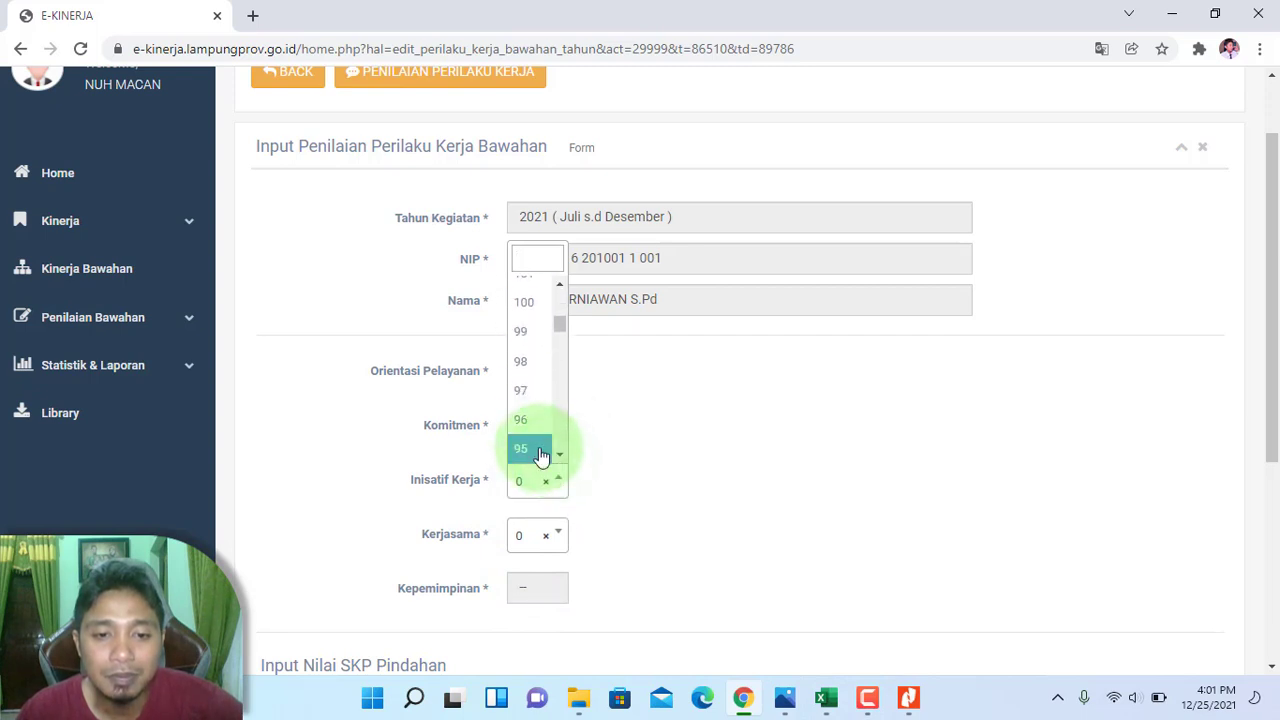
click(528, 427)
- Set the subordinate's Kerjasama score to 96 and review the Input Nilai SKP Pindahan section
click(558, 540)
click(559, 511)
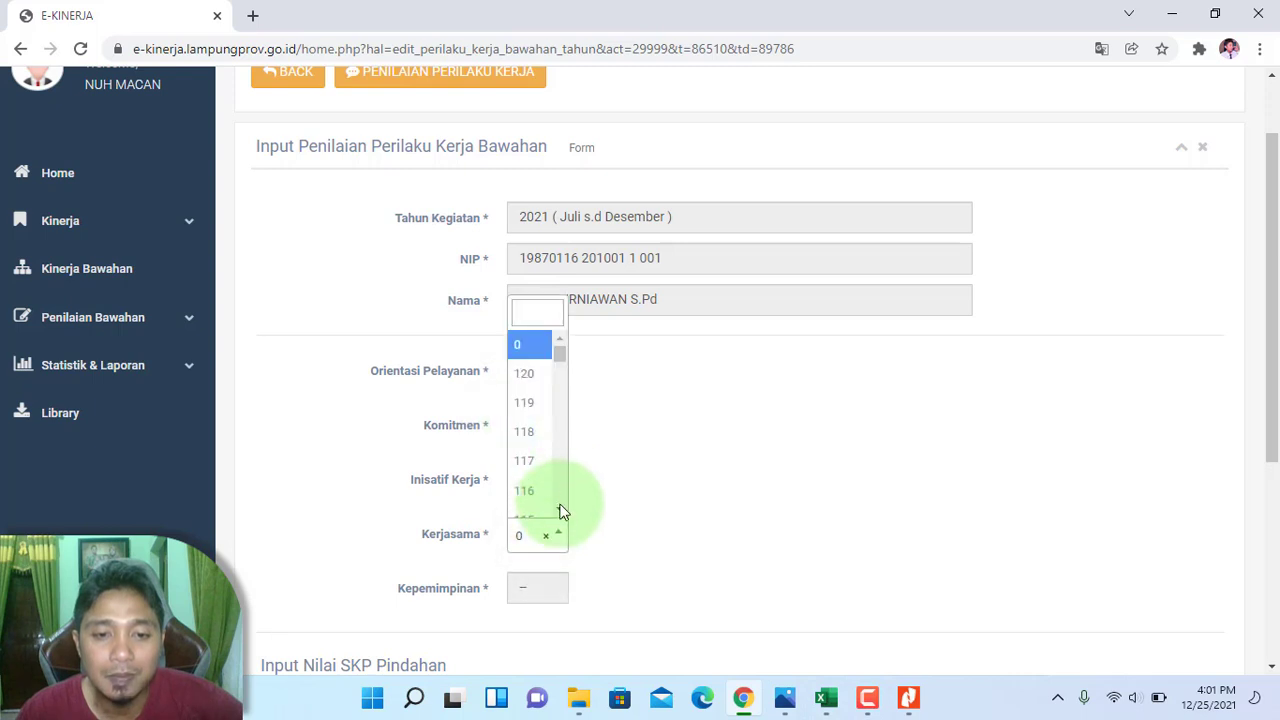
click(559, 511)
click(559, 511)
click(559, 511)
click(559, 511)
click(559, 511)
click(559, 511)
click(559, 511)
click(559, 511)
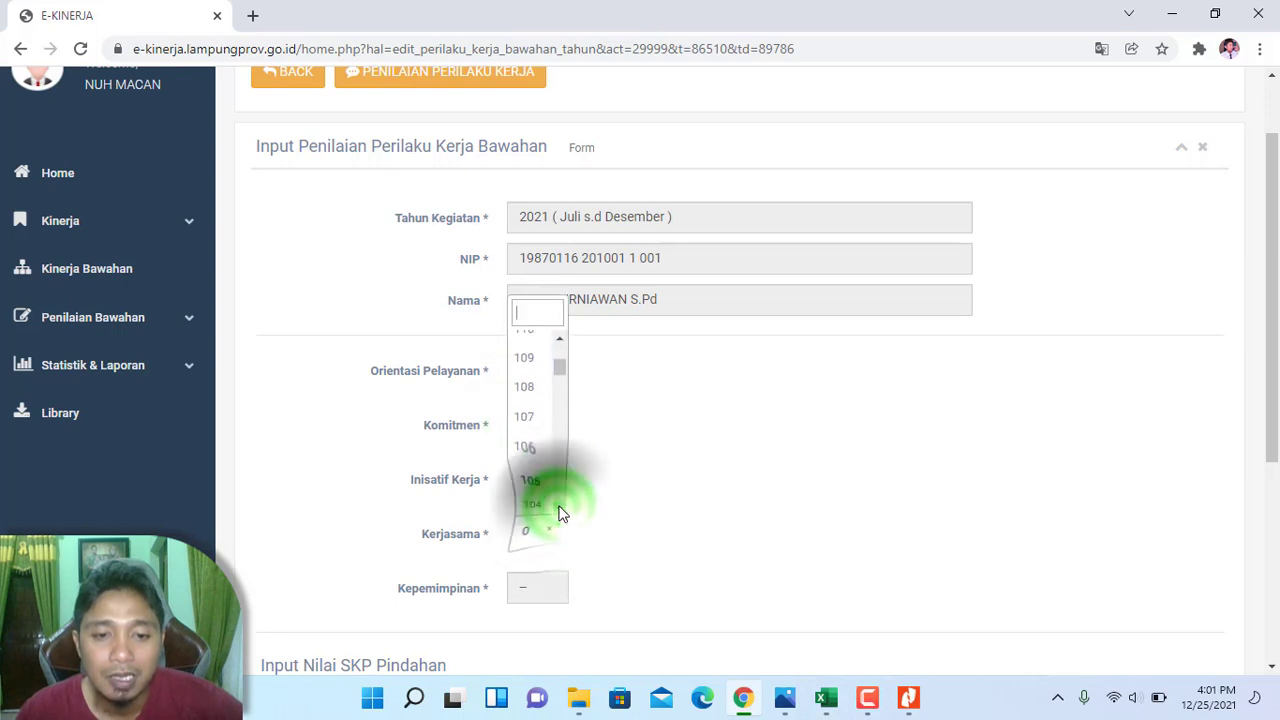
click(559, 511)
click(559, 511)
click(559, 511)
click(559, 511)
click(559, 511)
click(559, 511)
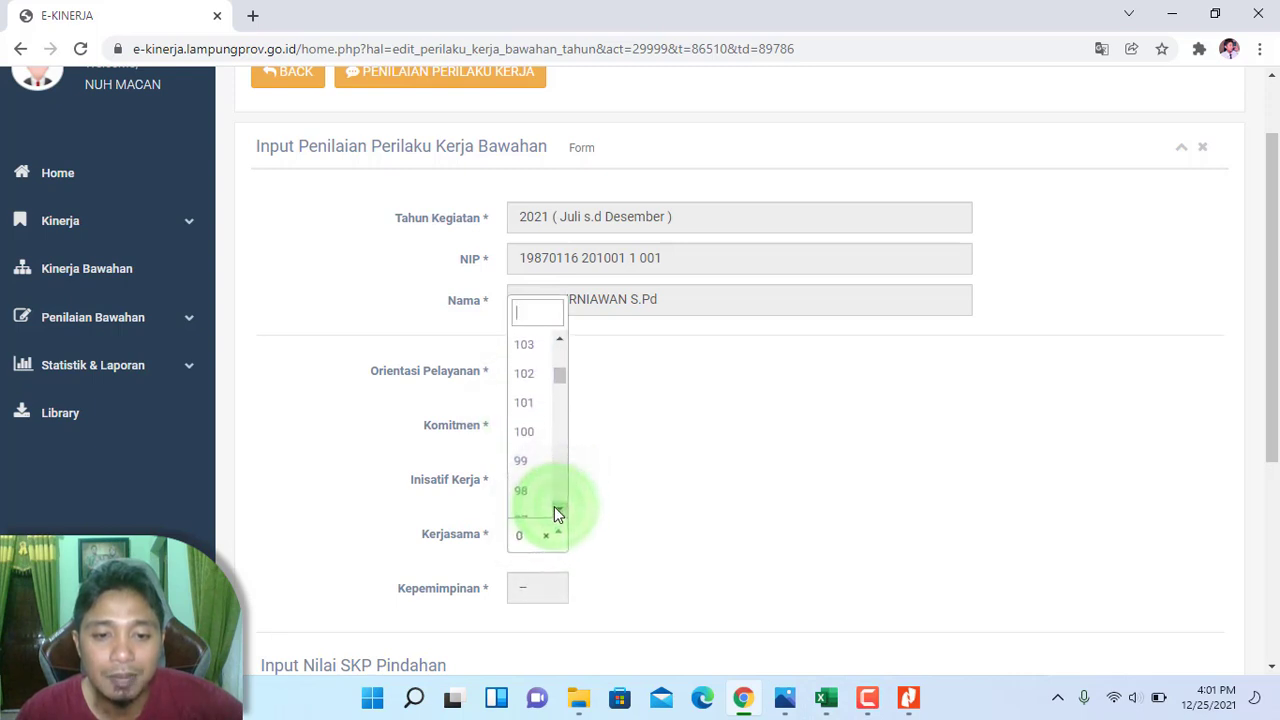
click(559, 511)
click(559, 511)
click(527, 482)
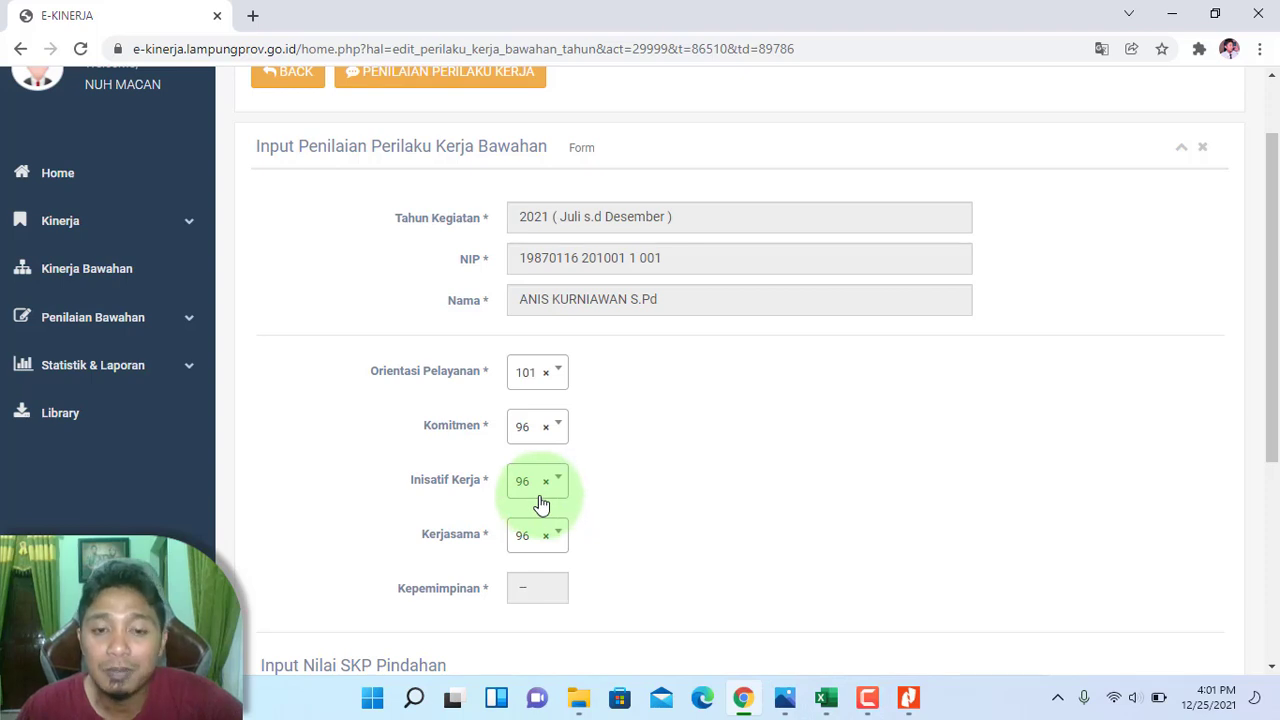
scroll(789, 480, down, 3)
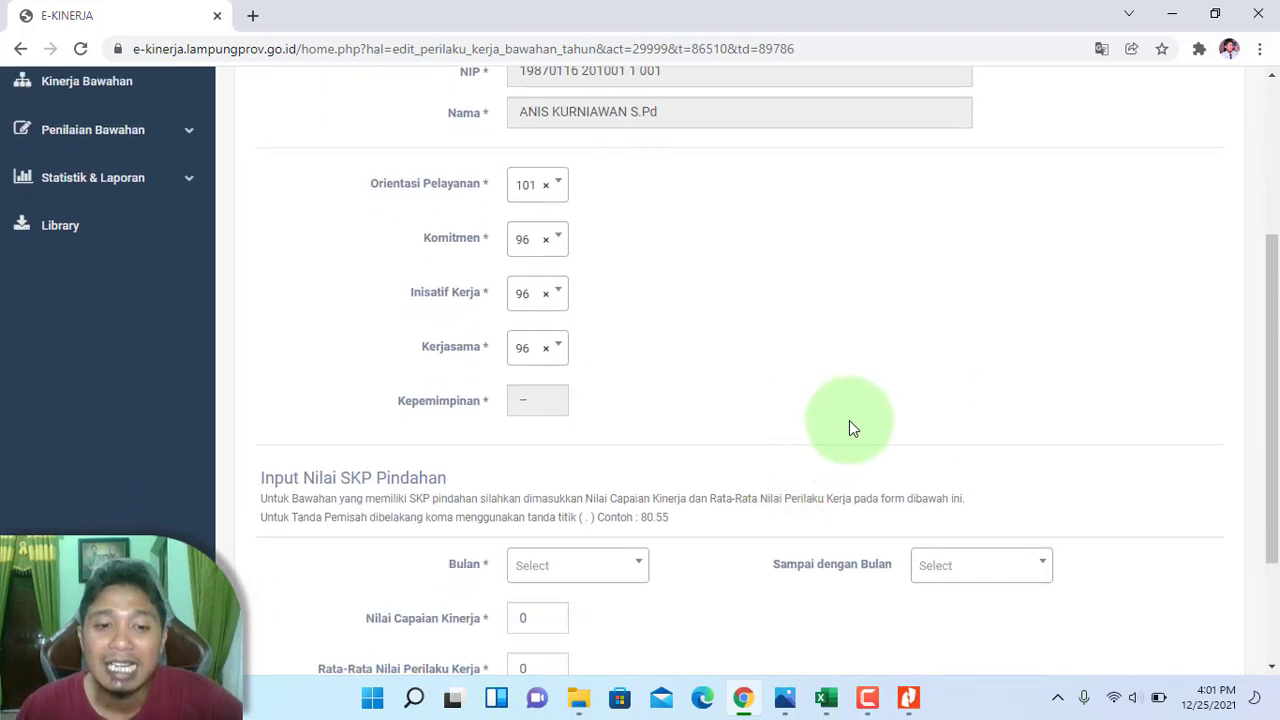
scroll(883, 404, down, 2)
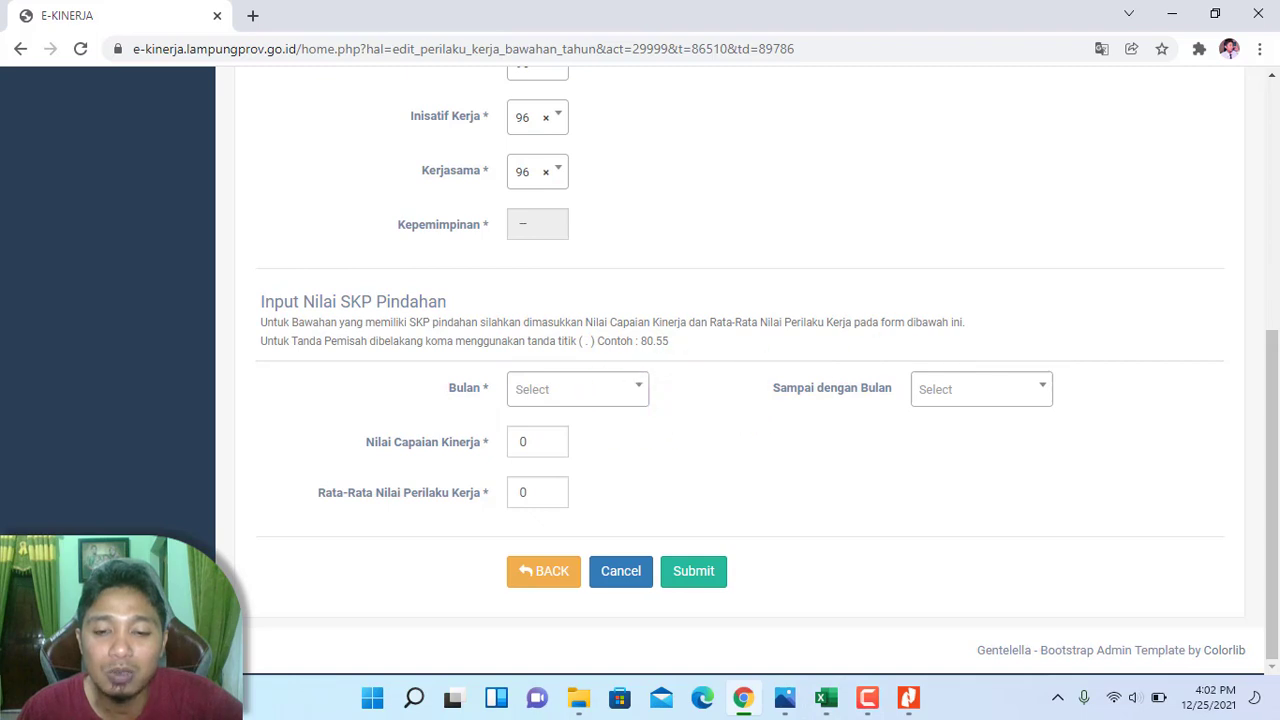
click(578, 697)
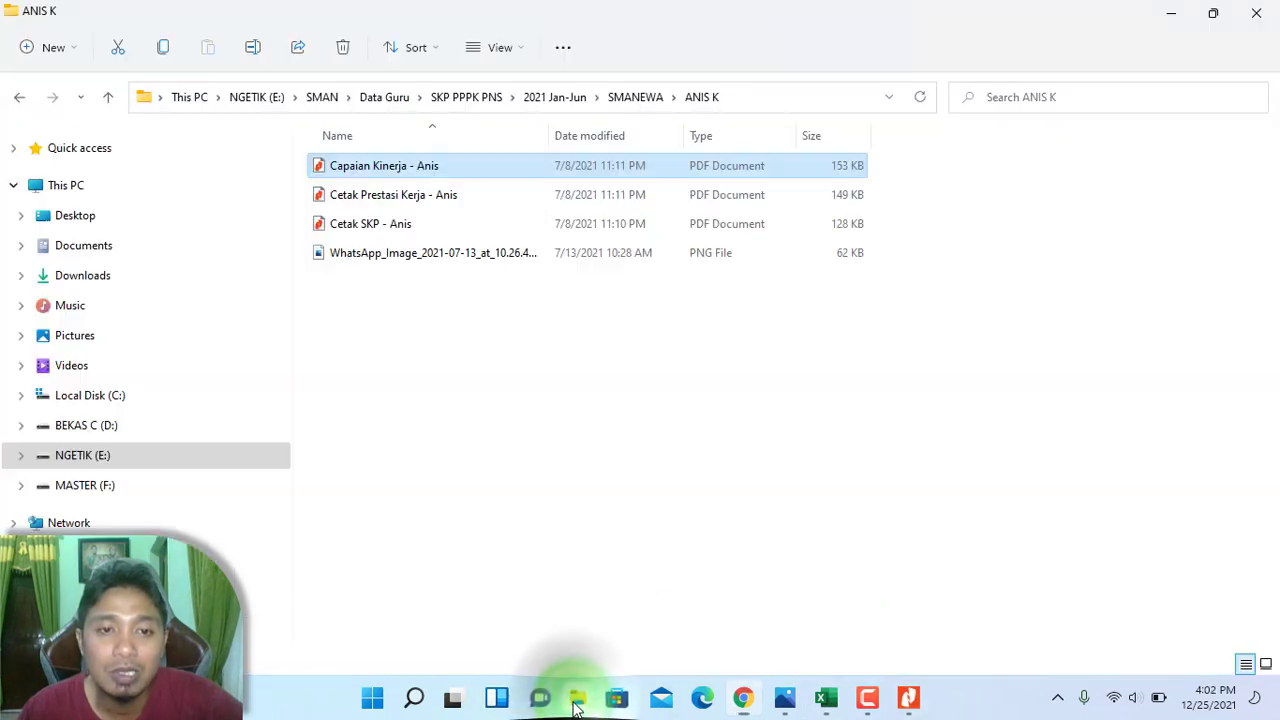
click(362, 200)
double_click(362, 200)
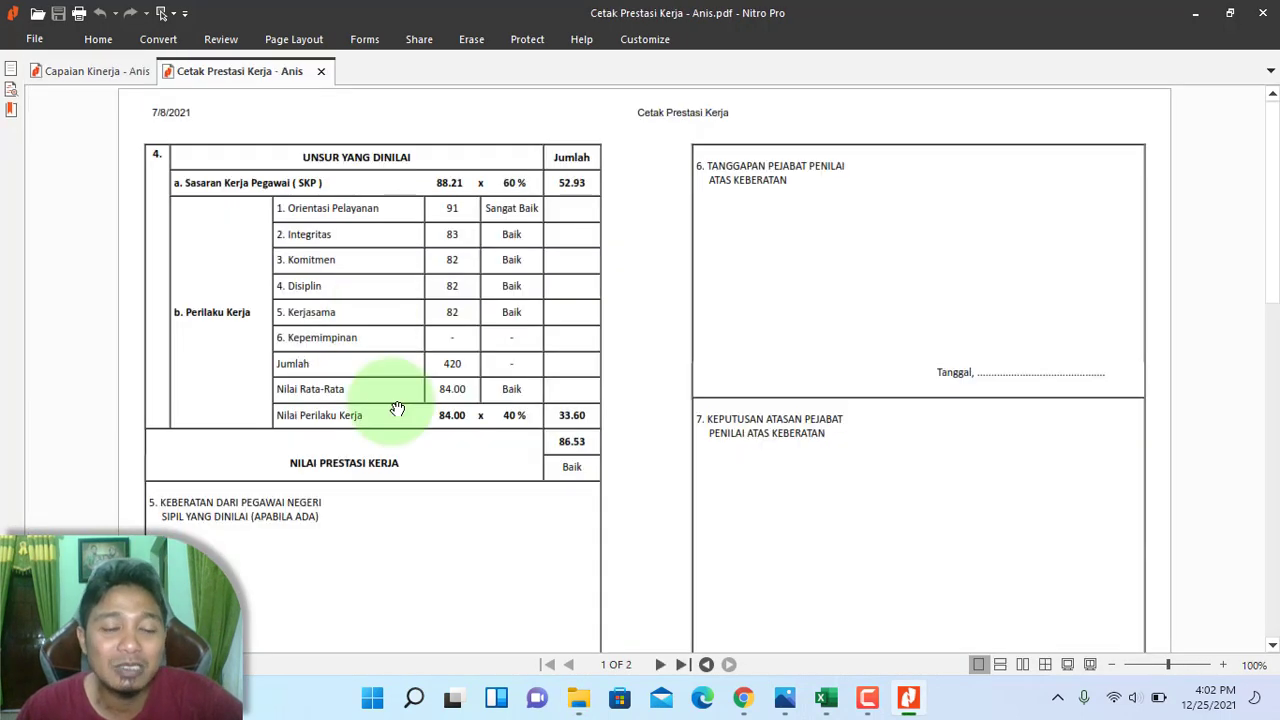
drag(1168, 664, 1176, 664)
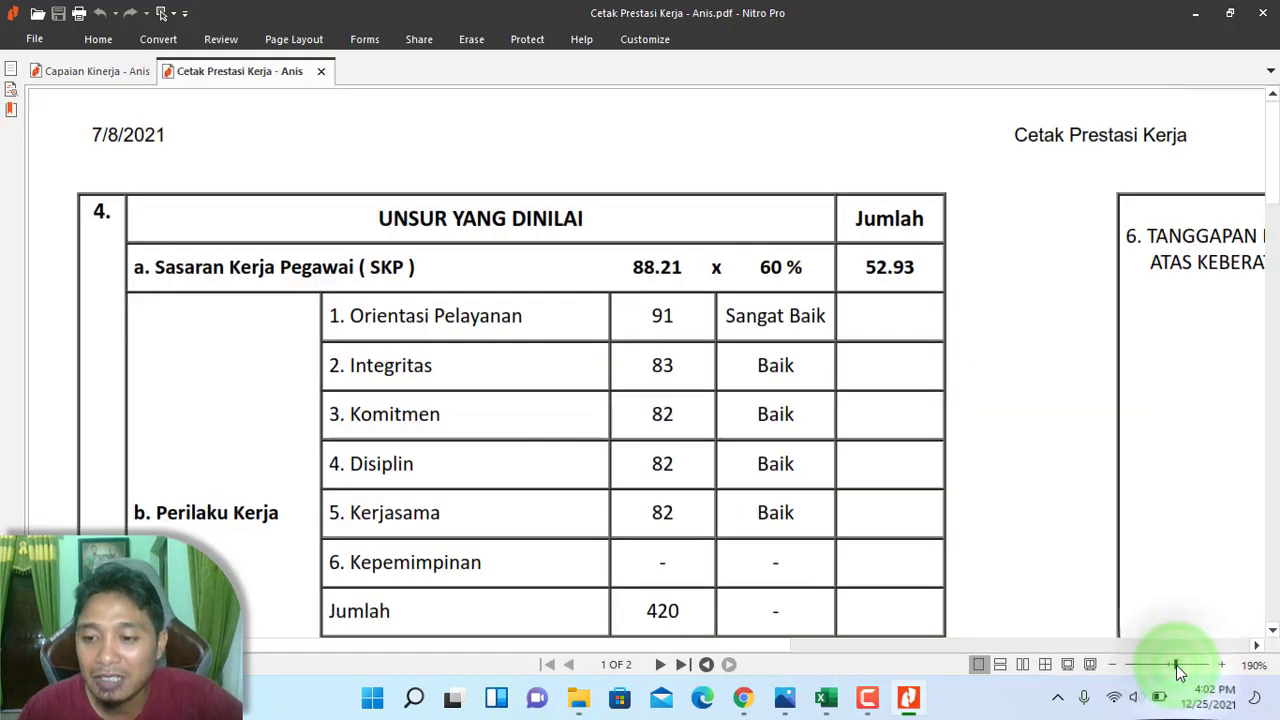
click(1273, 632)
click(1273, 632)
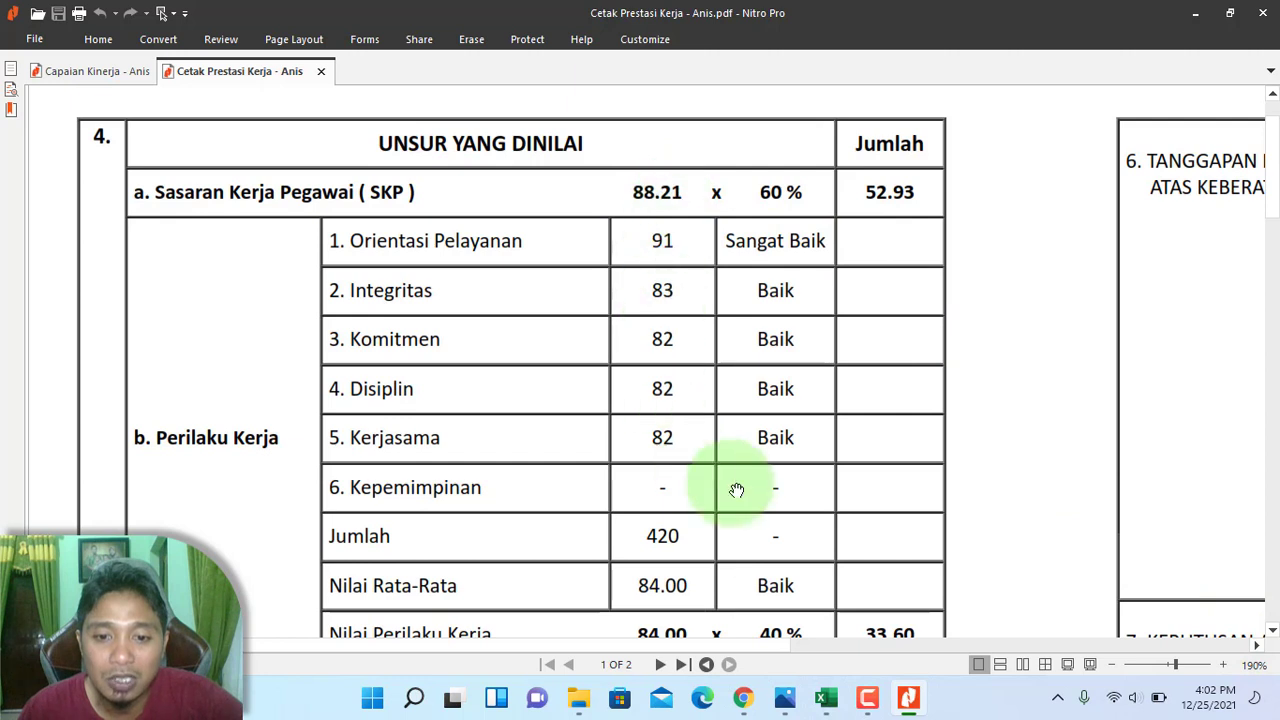
click(1273, 632)
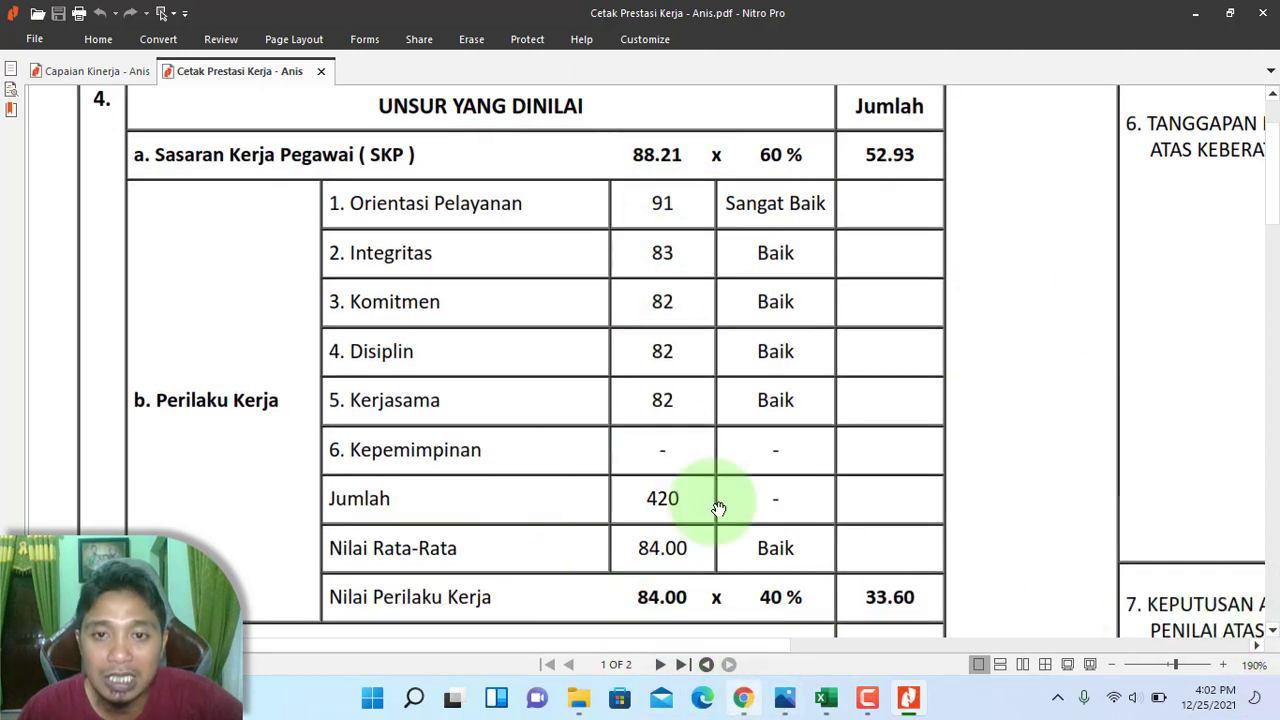
- Return to the E-Kinerja form in Chrome and set the transferred SKP period from Januari to Juni
click(743, 695)
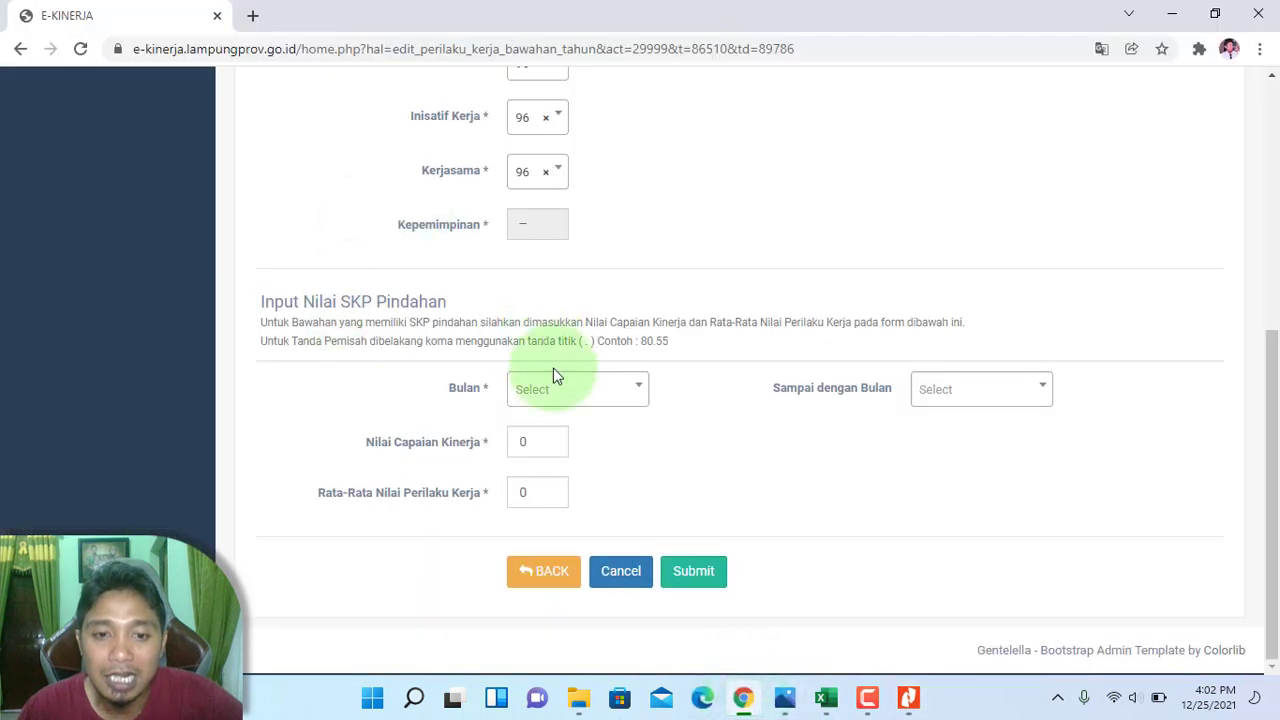
click(636, 393)
click(570, 458)
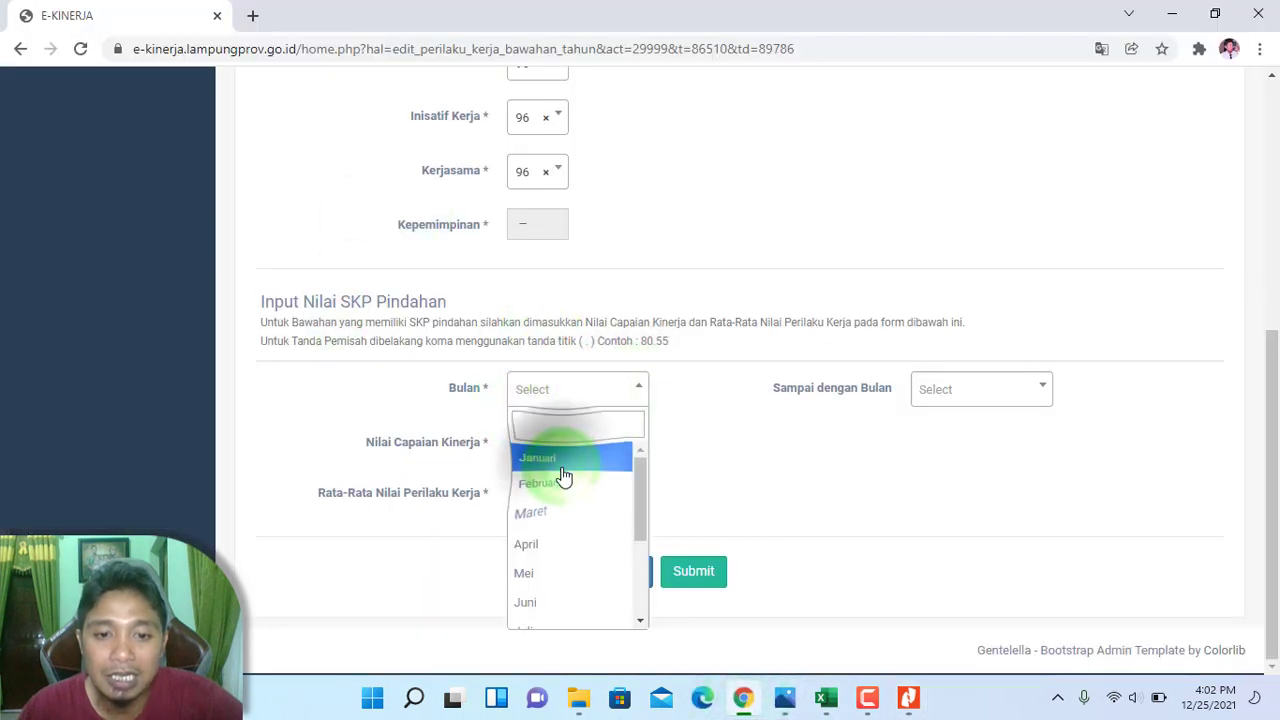
click(1025, 405)
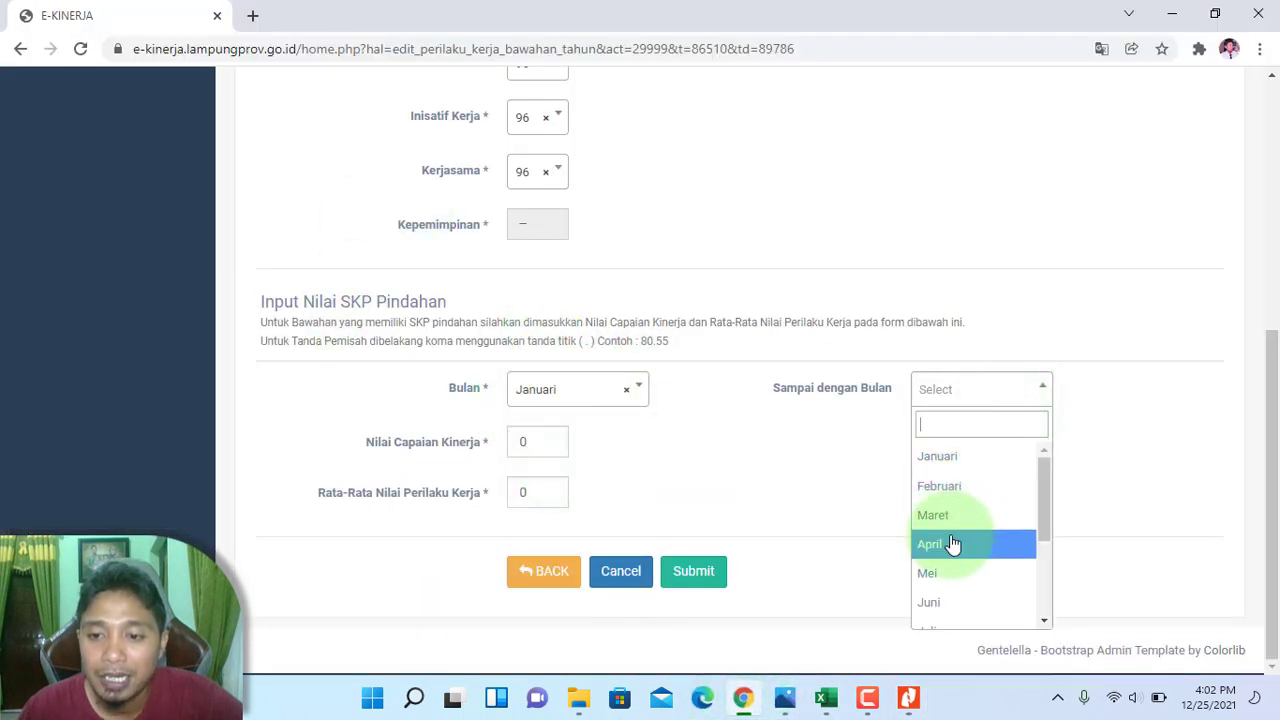
click(945, 603)
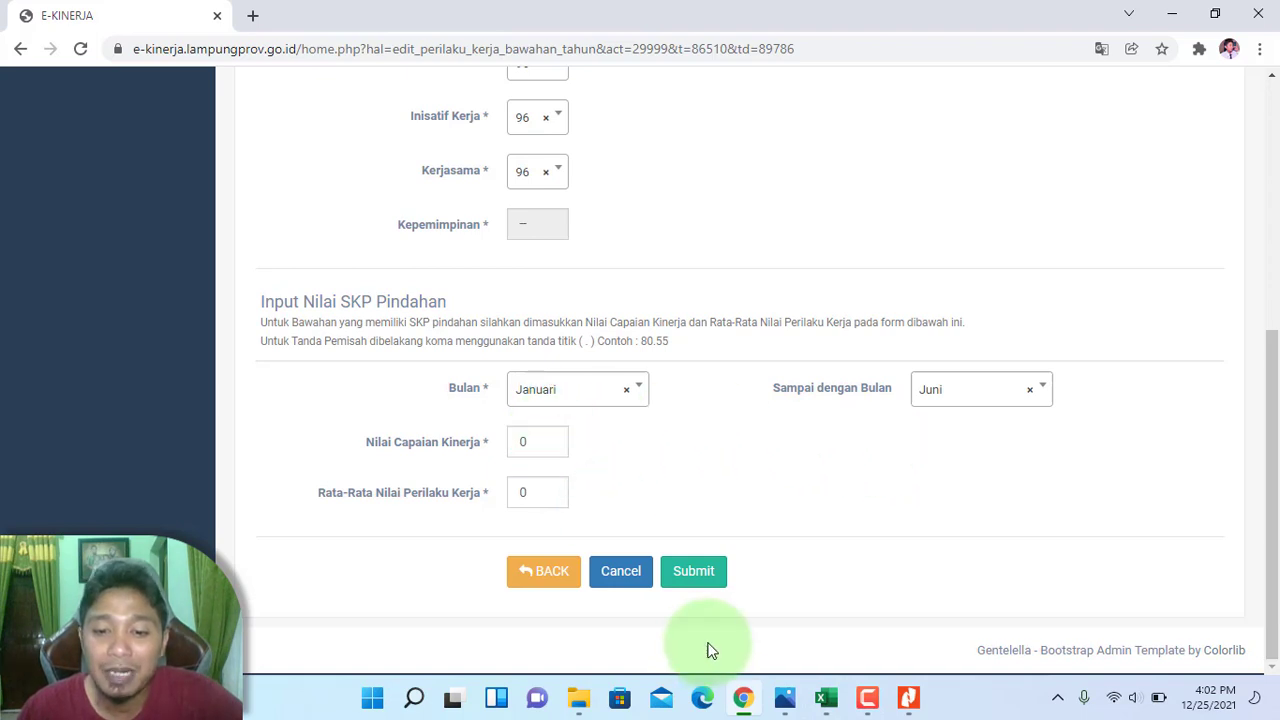
- Check the SKP value in the Prestasi Kerja PDF and set Nilai Capaian Kinerja to 88.21
click(909, 698)
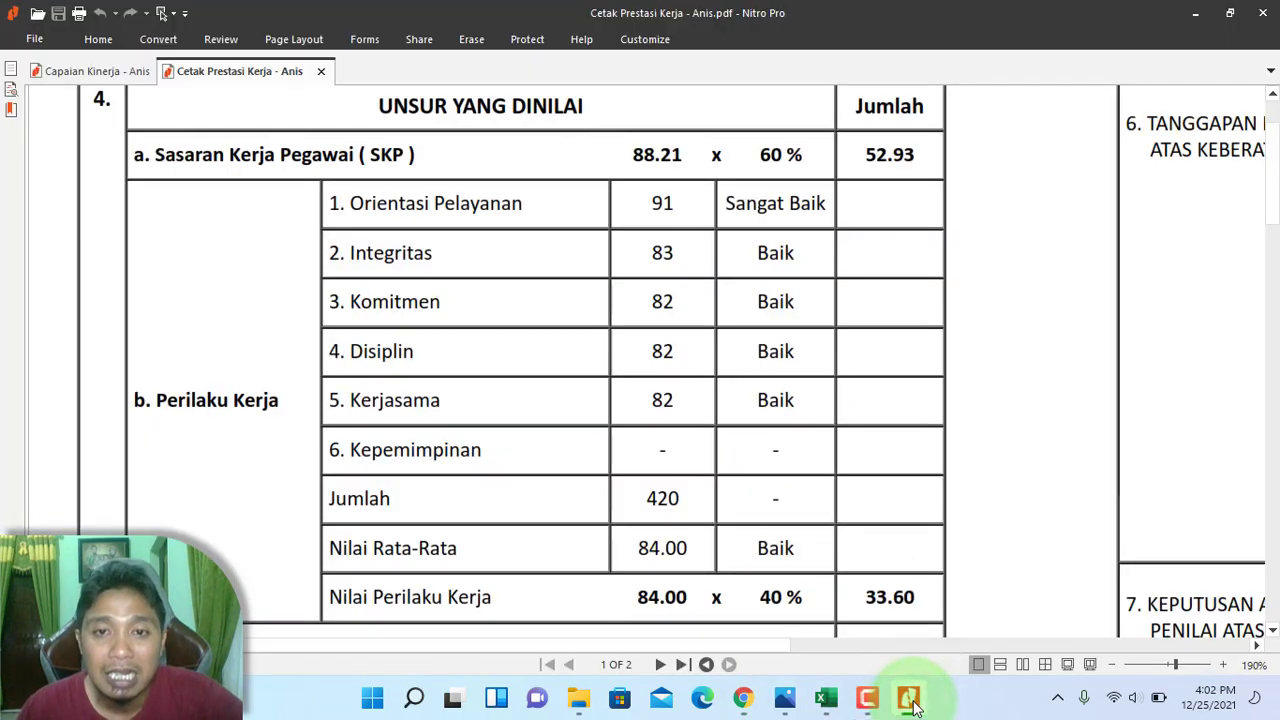
click(911, 702)
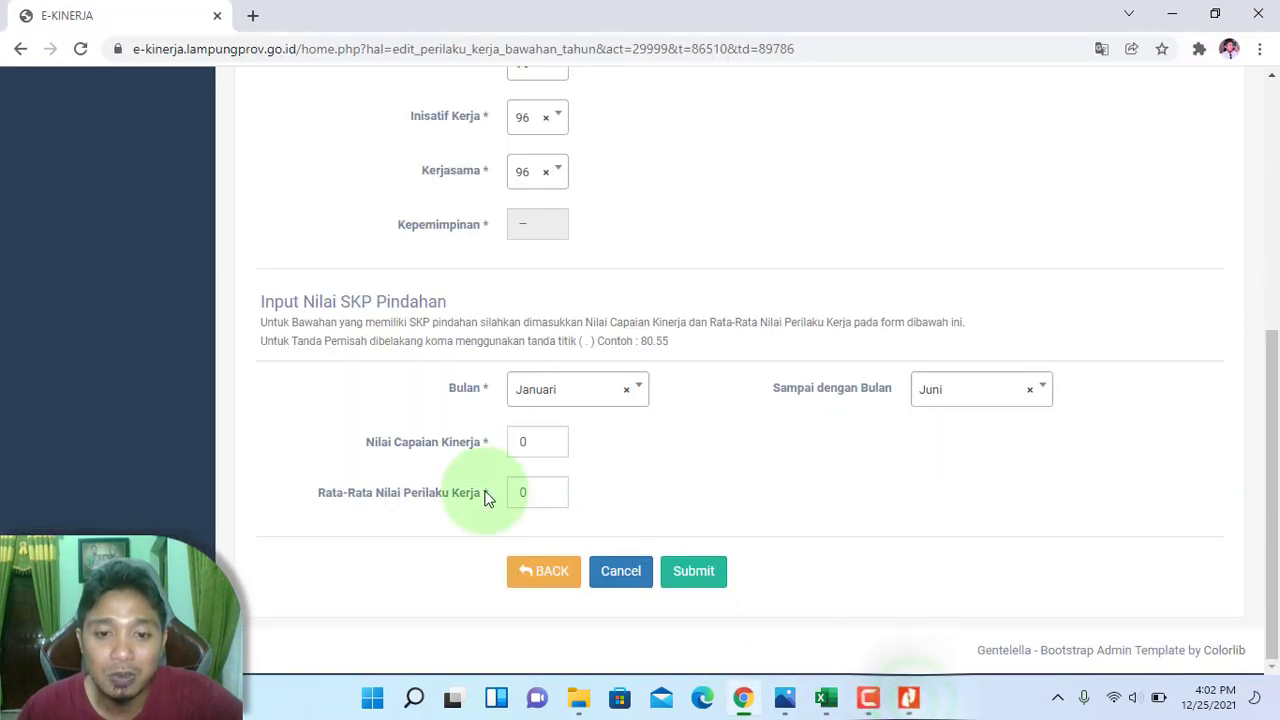
double_click(528, 443)
text(88.21)
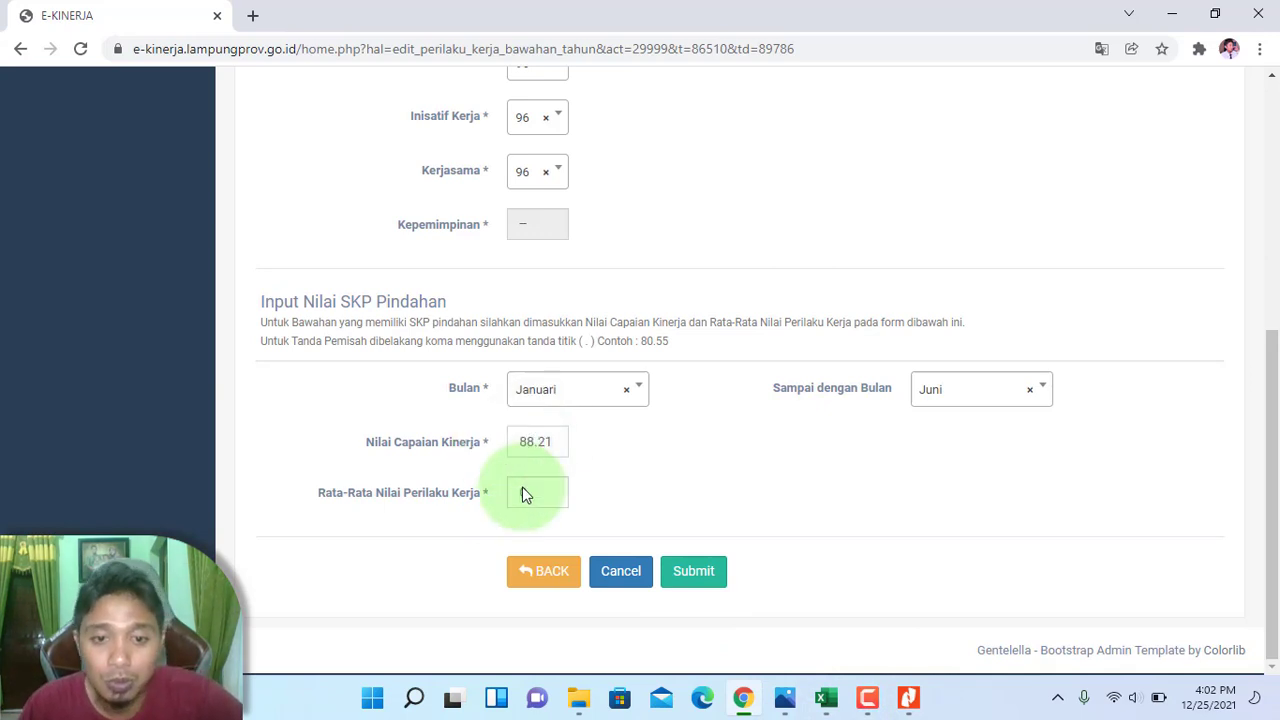
- Check the average behavior score in the Prestasi Kerja PDF and set Rata-Rata Nilai Perilaku Kerja to 84
click(909, 698)
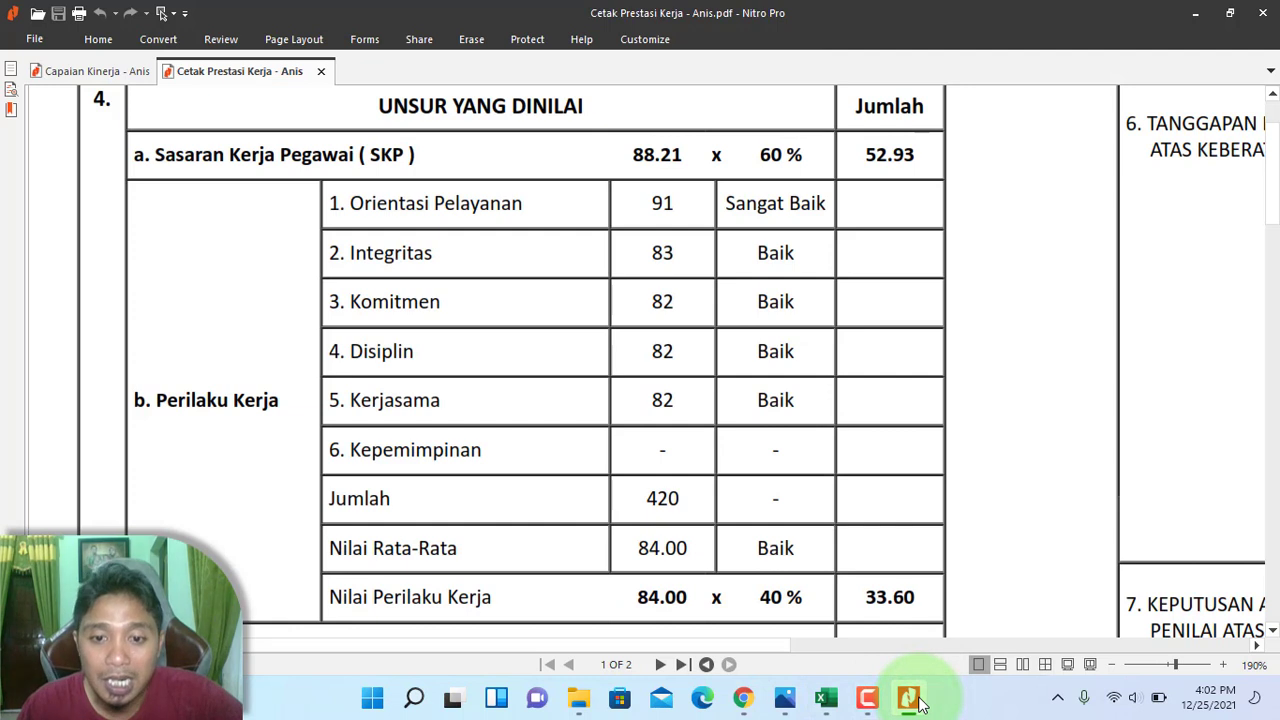
click(909, 700)
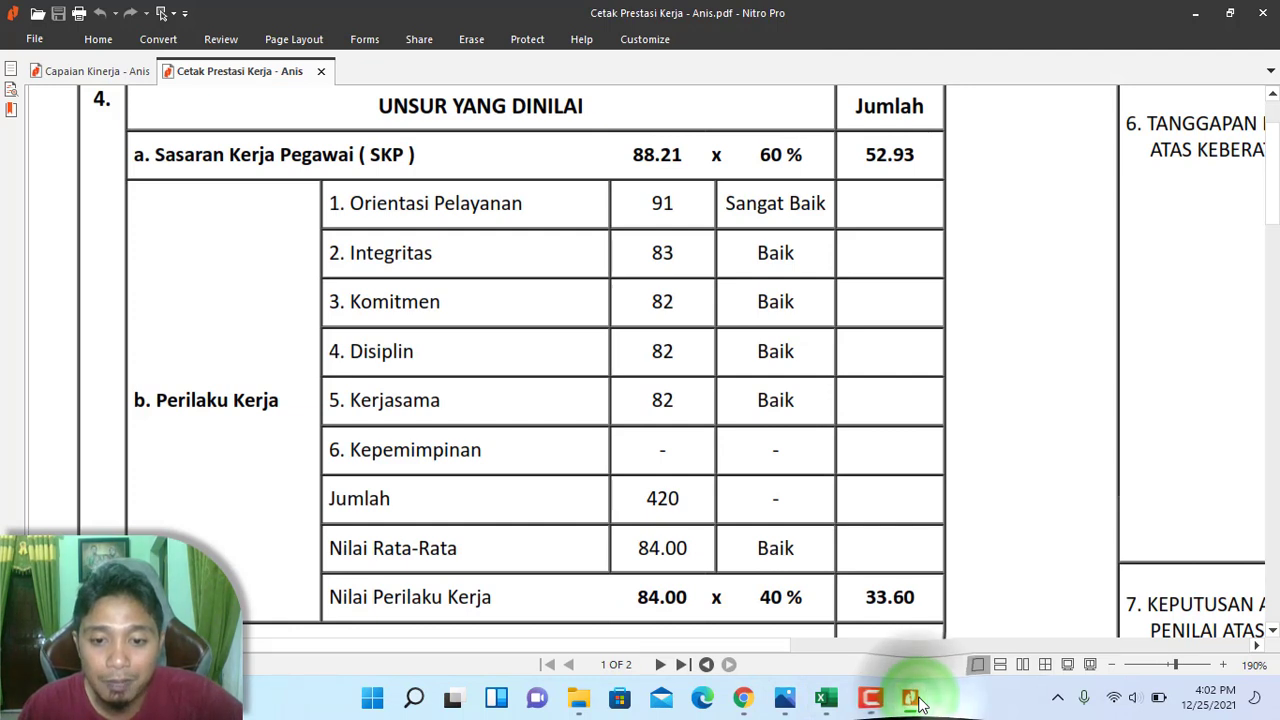
double_click(528, 492)
text(84)
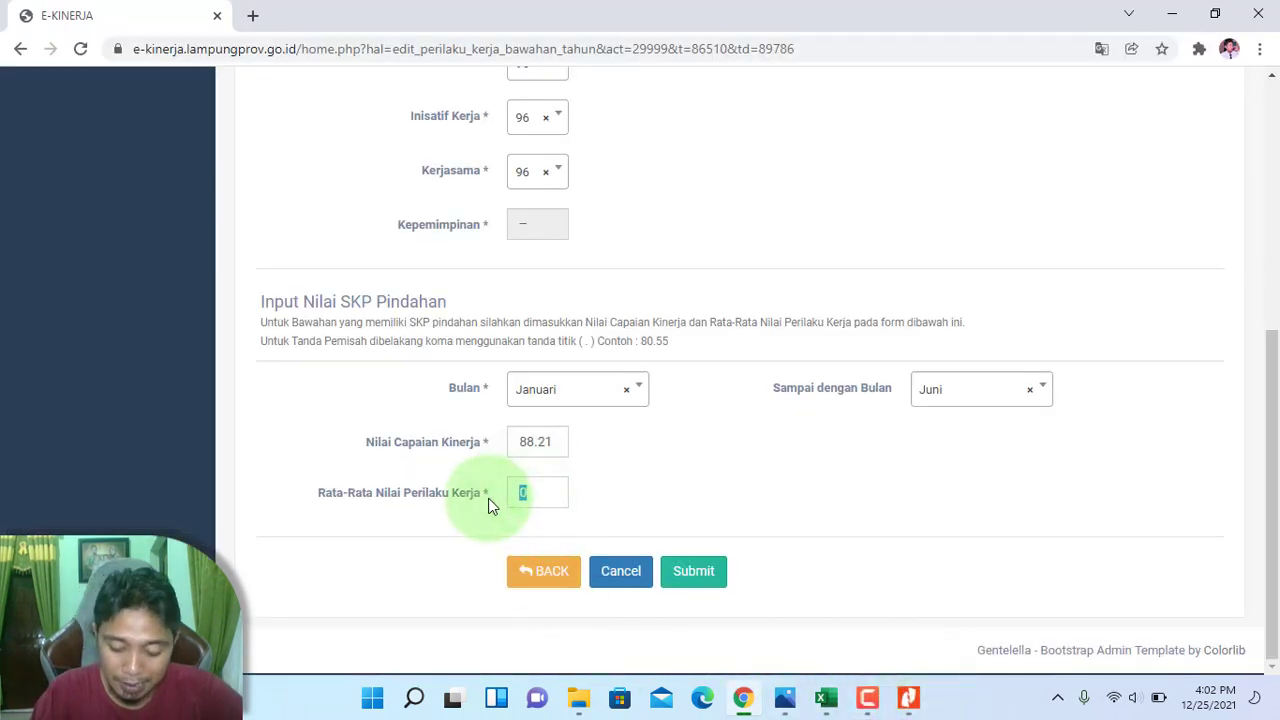
click(646, 499)
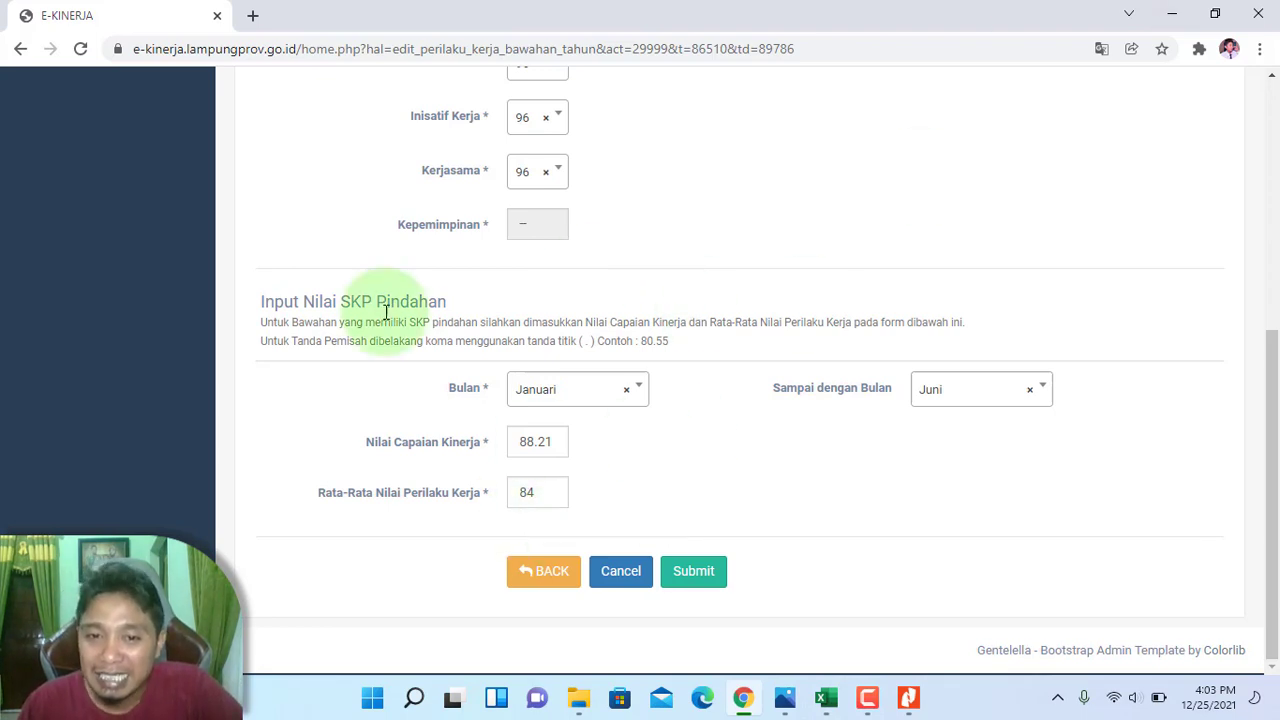
- Submit the subordinate's work behavior and transferred SKP scores, and dismiss the page translation offer
scroll(836, 299, up, 1)
scroll(832, 295, down, 2)
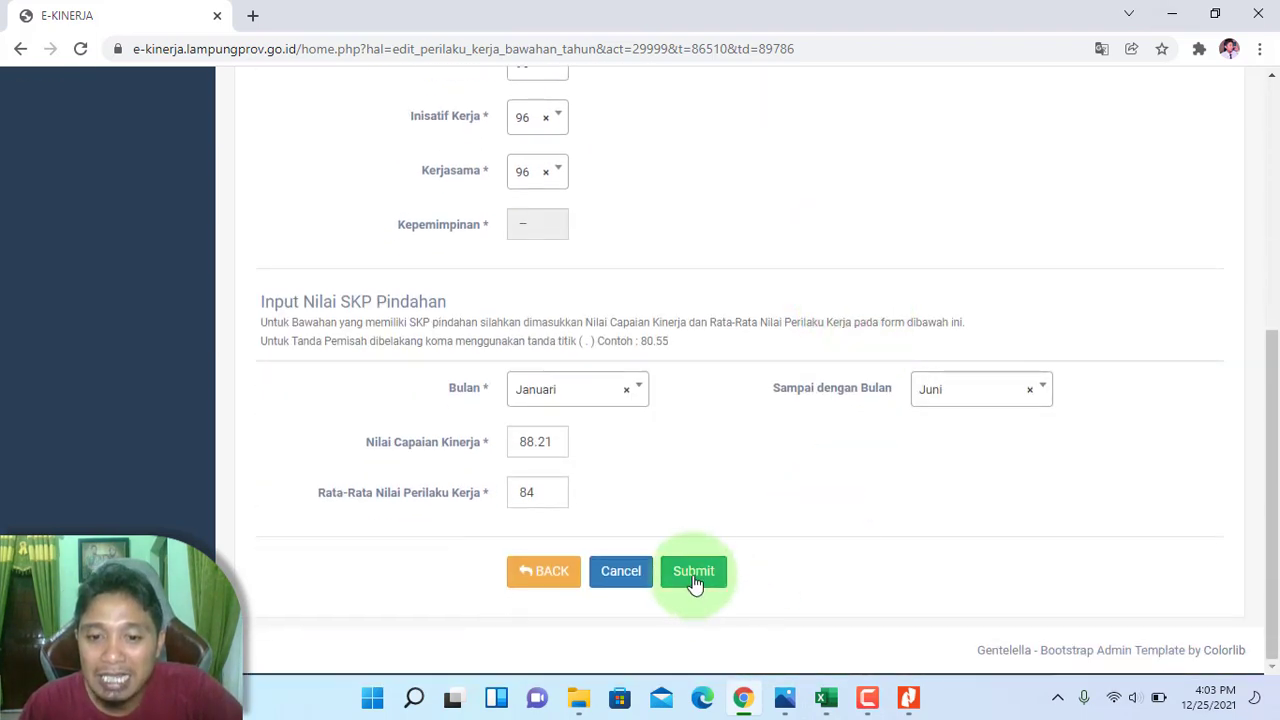
click(694, 584)
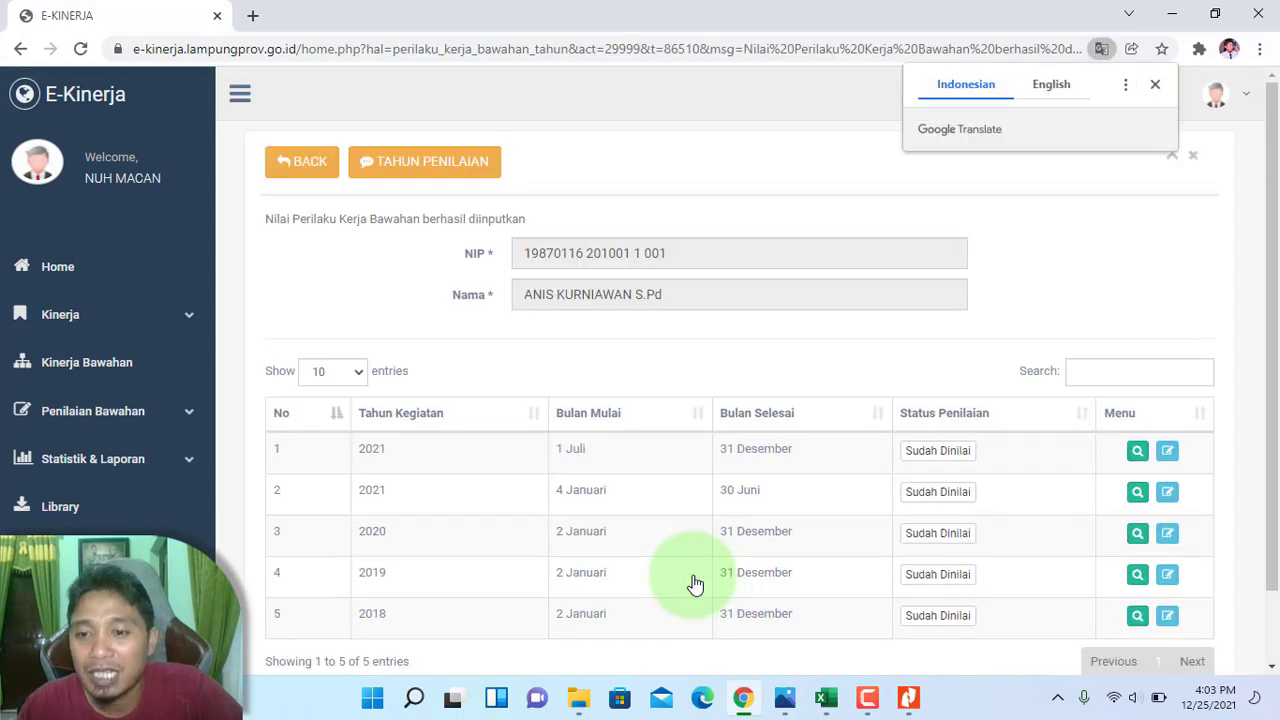
click(1157, 89)
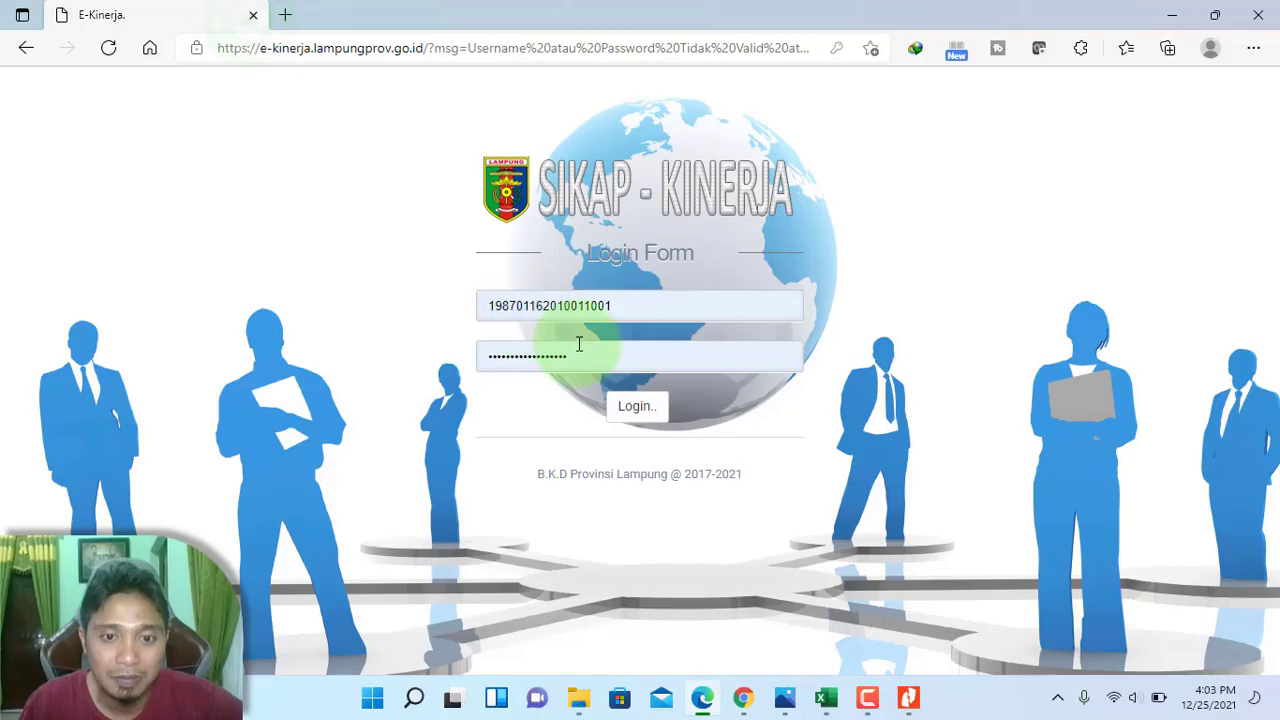
- Log in to the subordinate's E-Kinerja account in Edge with the account password, and dismiss the offer to update the saved password
click(500, 353)
drag(500, 352, 398, 350)
text(•••)
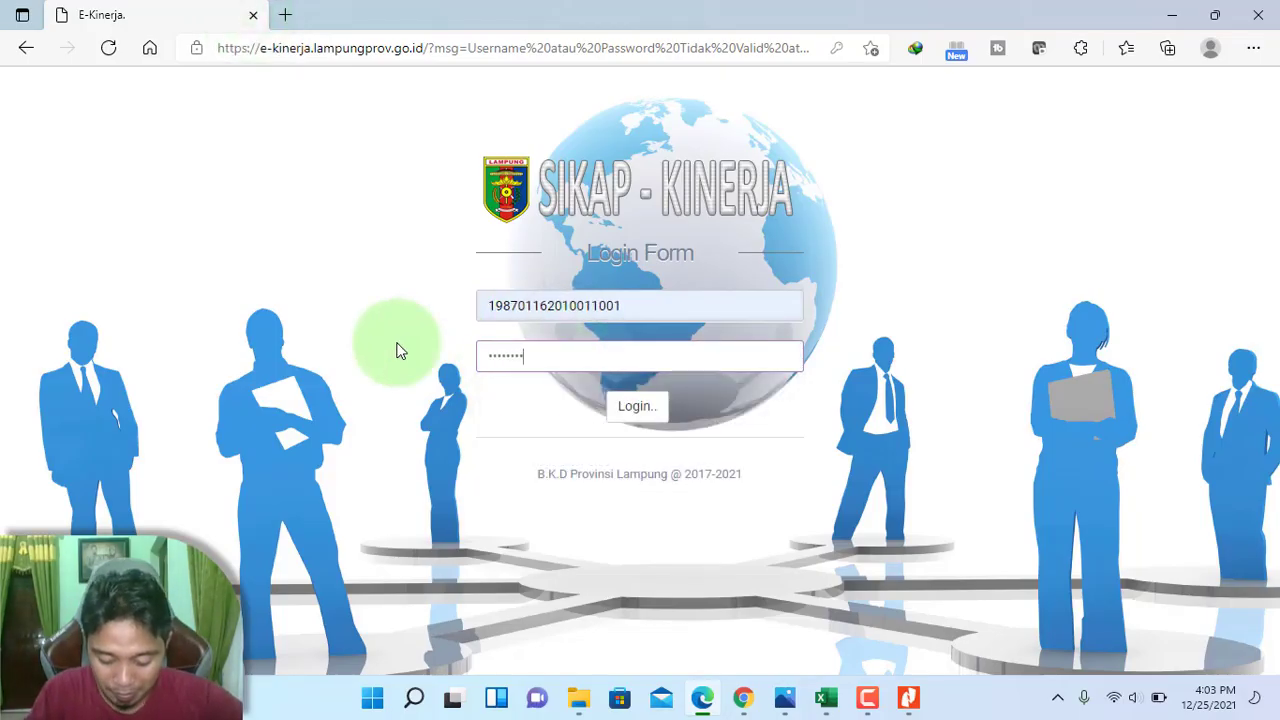
key(Return)
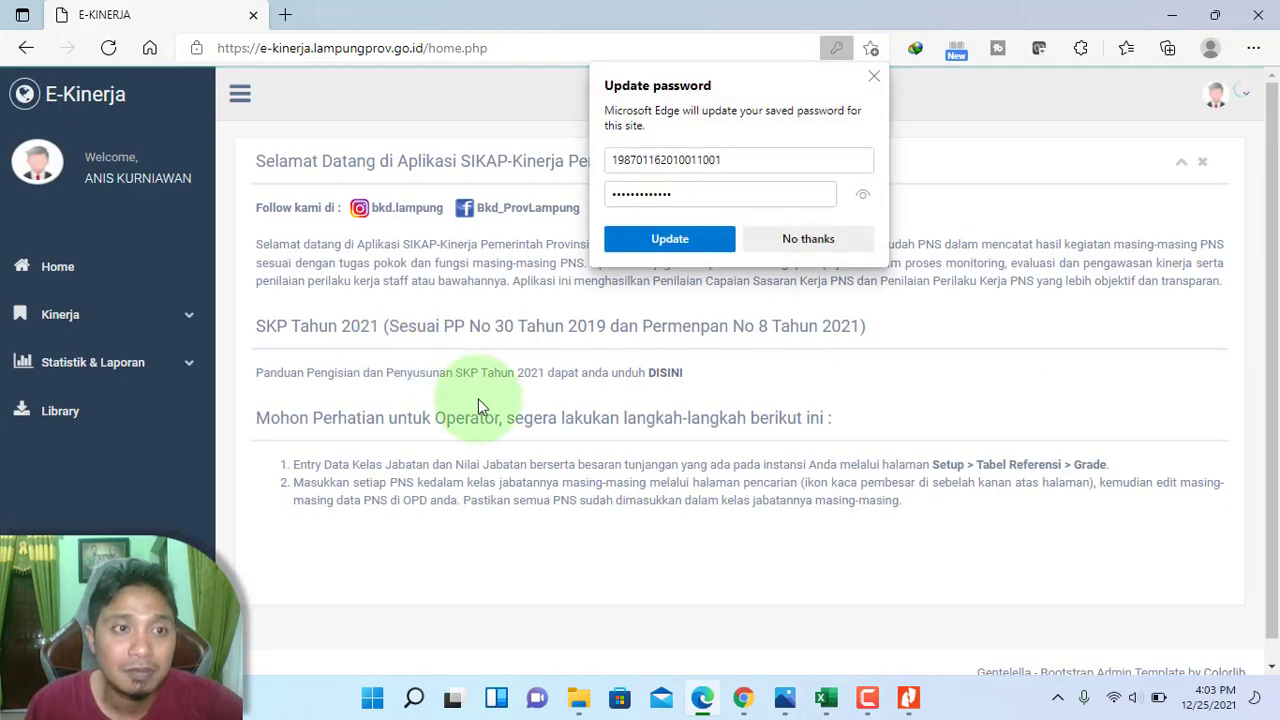
click(875, 85)
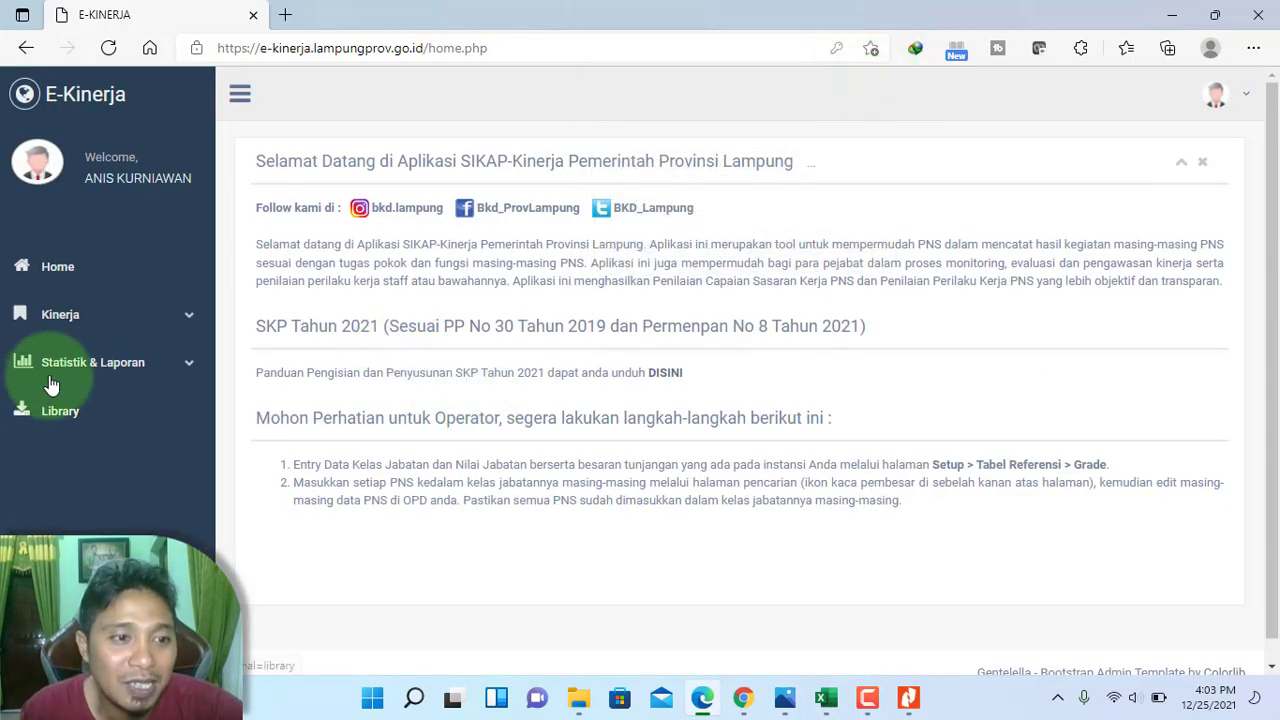
- View the subordinate's annual activity list and the Kinerja Tambahan details for July–December 2021 to check their approval status
click(82, 330)
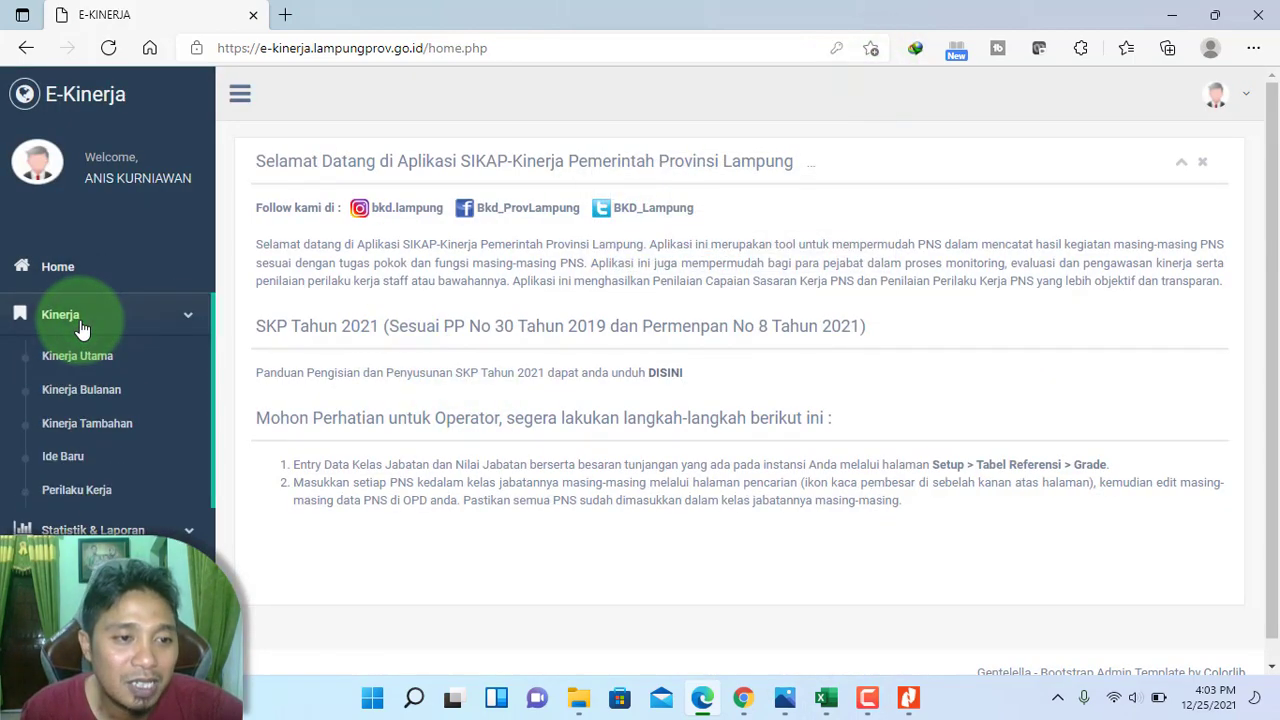
click(86, 362)
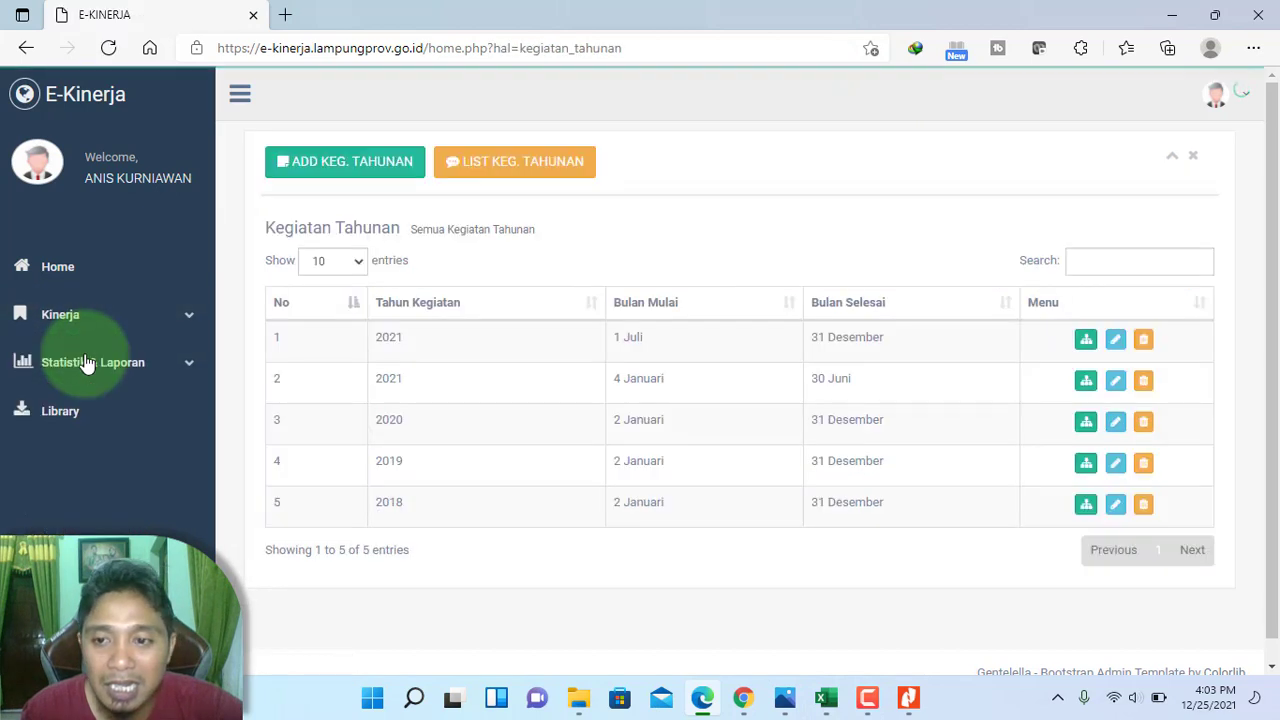
click(66, 318)
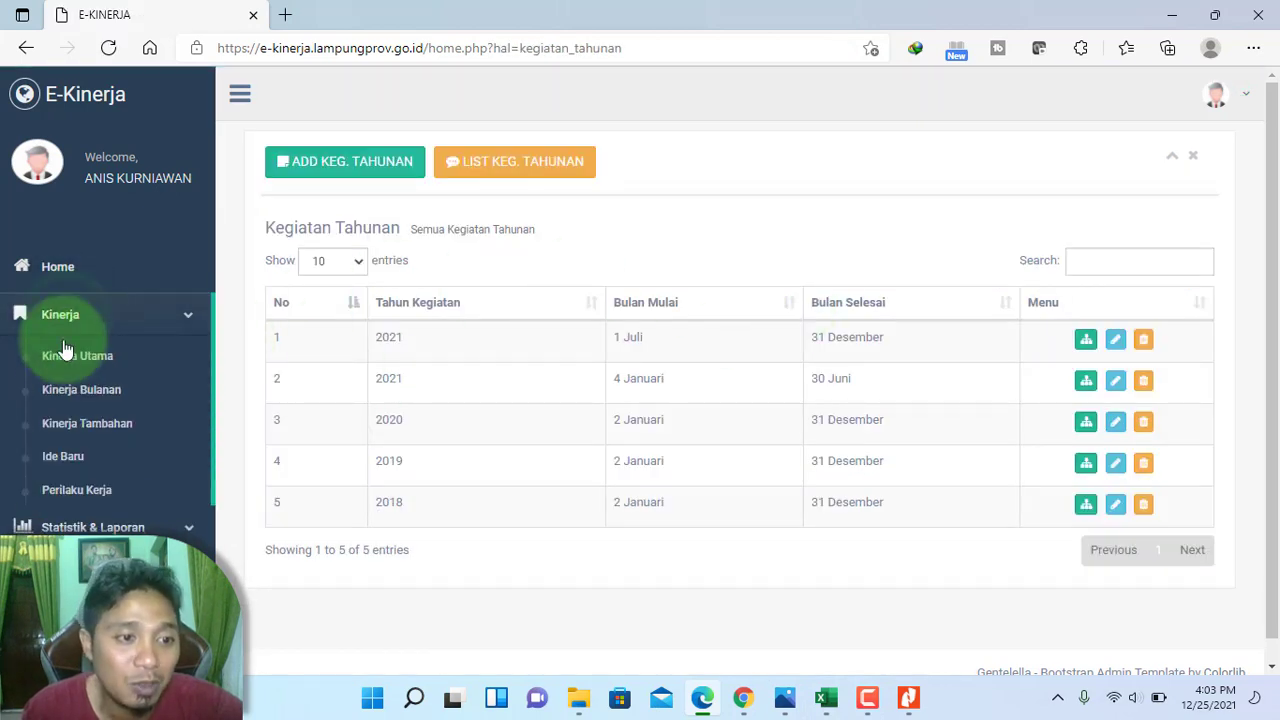
click(87, 438)
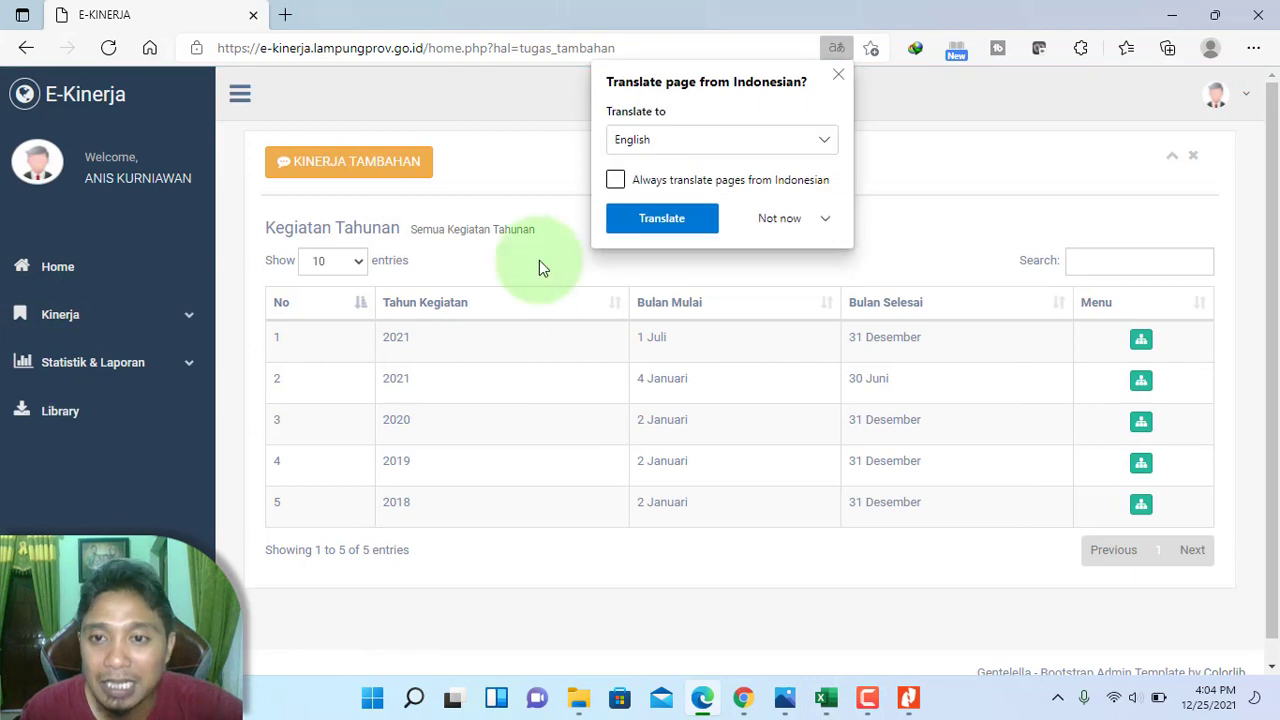
click(836, 81)
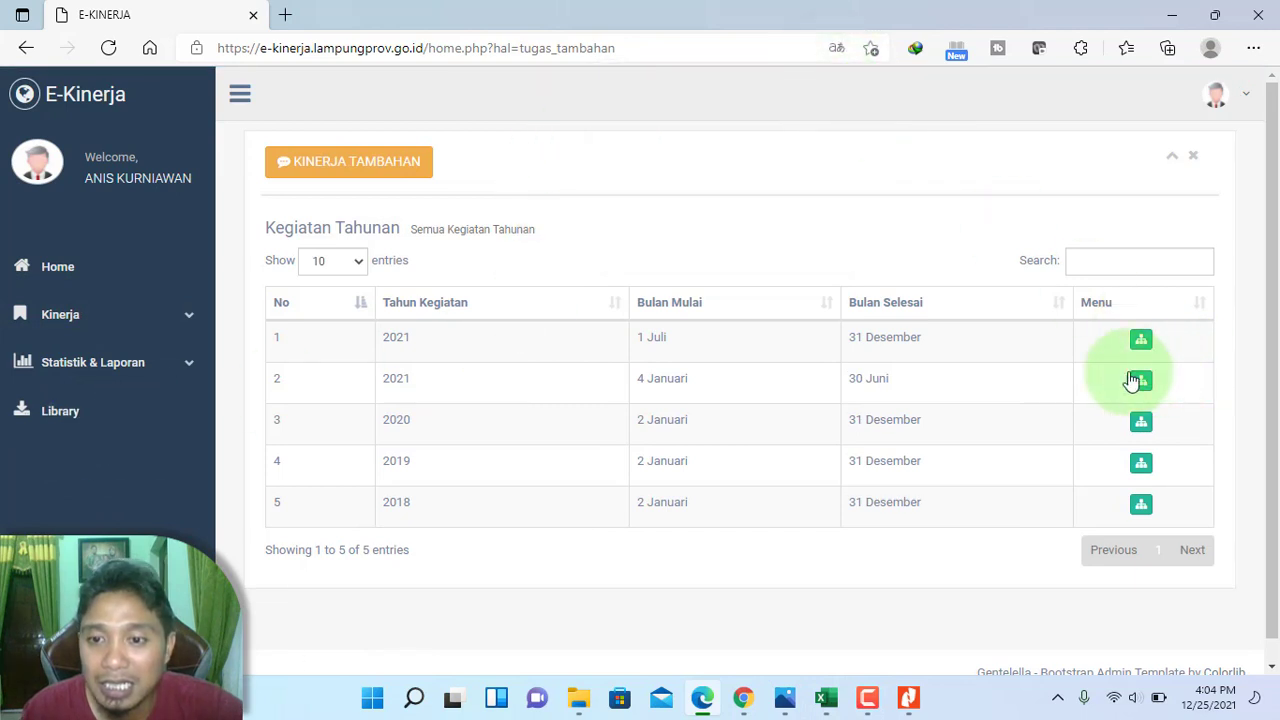
click(1141, 344)
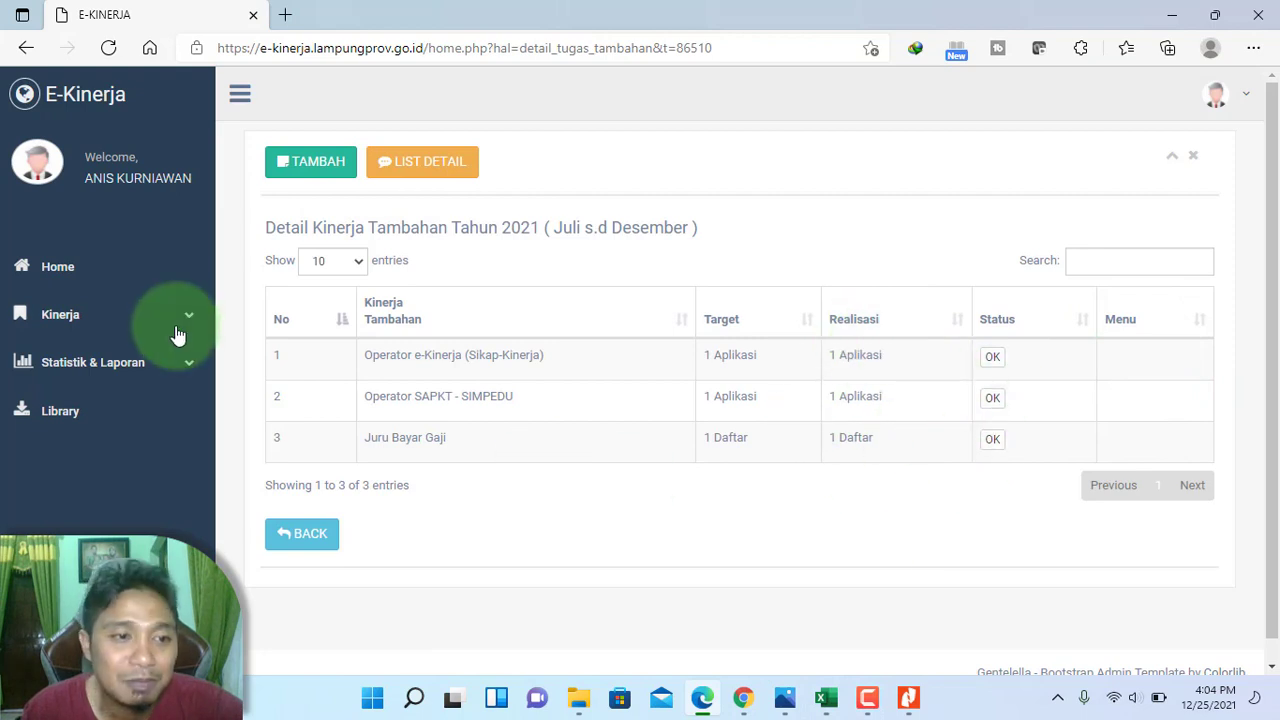
- Open the Ide Baru details for July–December 2021 to check the new idea's approval status
click(96, 324)
click(88, 455)
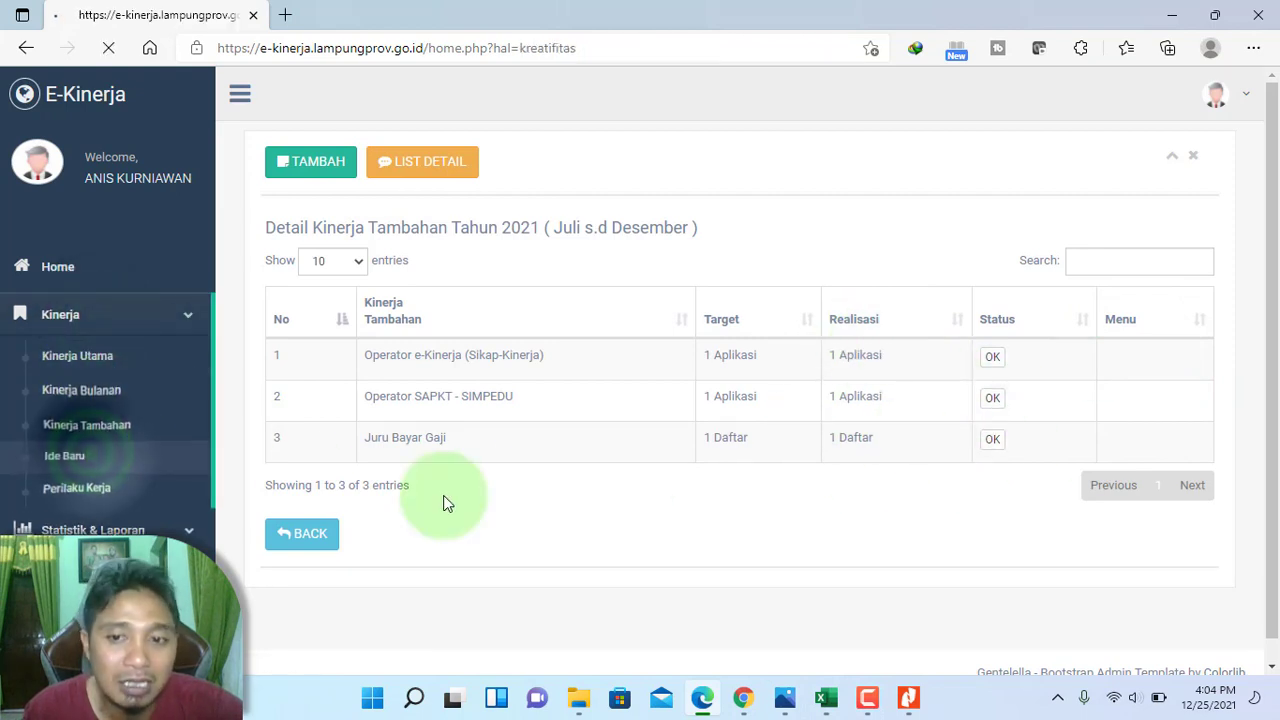
click(837, 75)
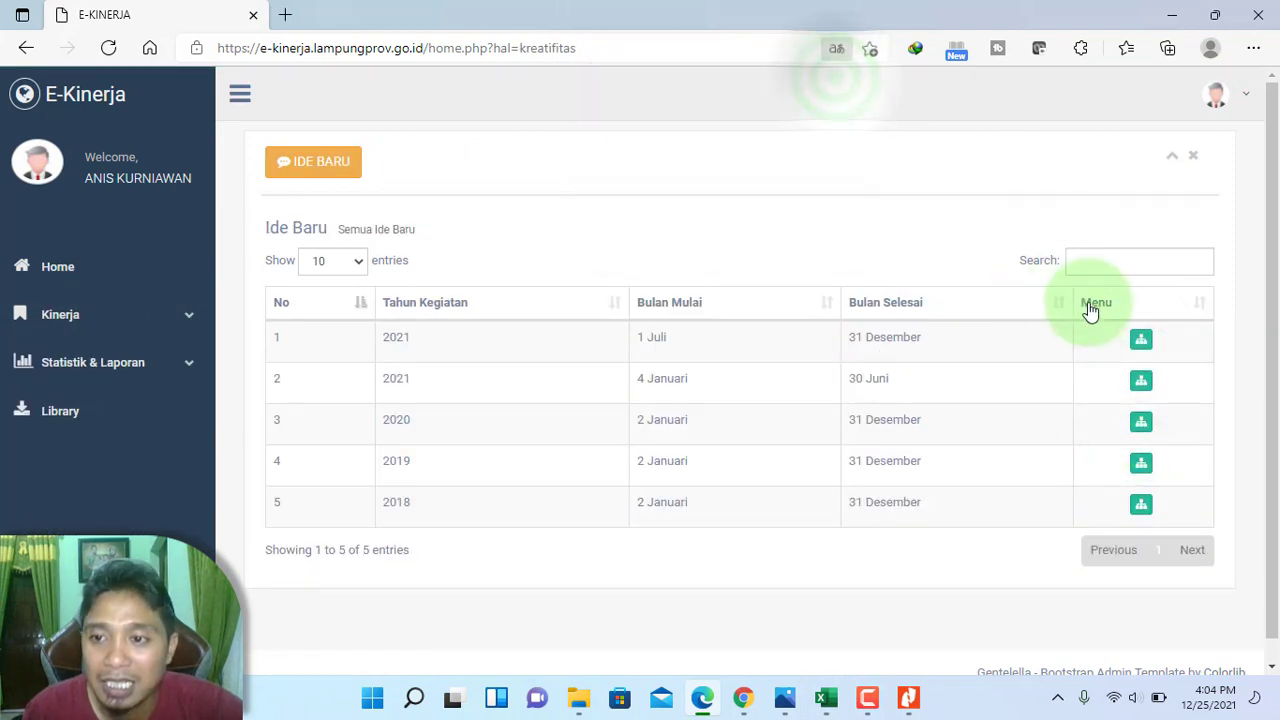
click(1138, 339)
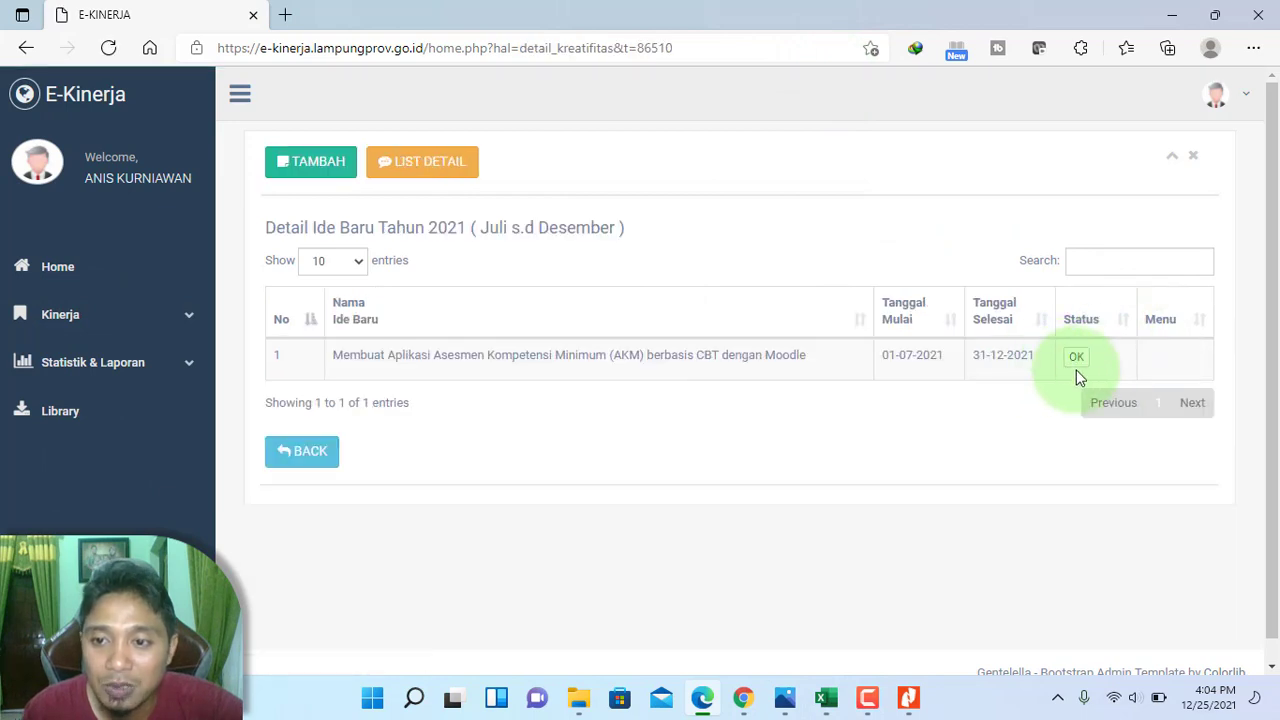
- Go to the Cetak SKP page and open the printable Rencana SKP for July–December 2021
click(89, 363)
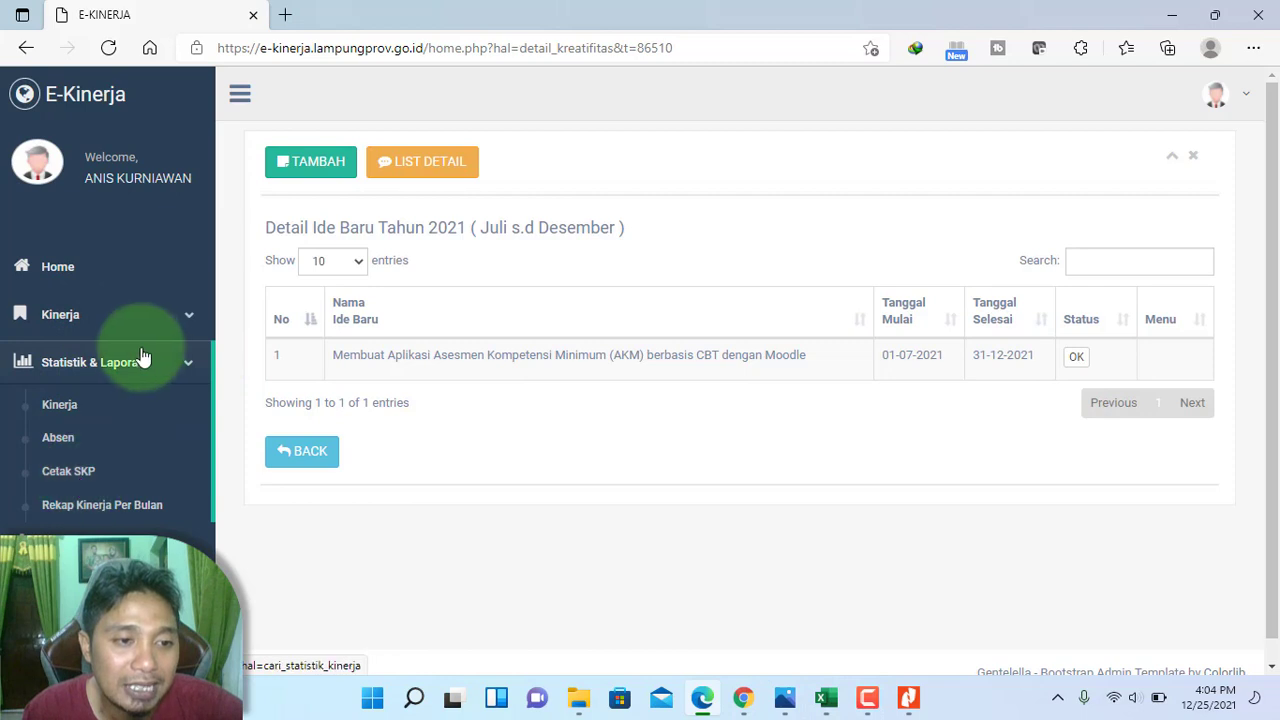
click(55, 472)
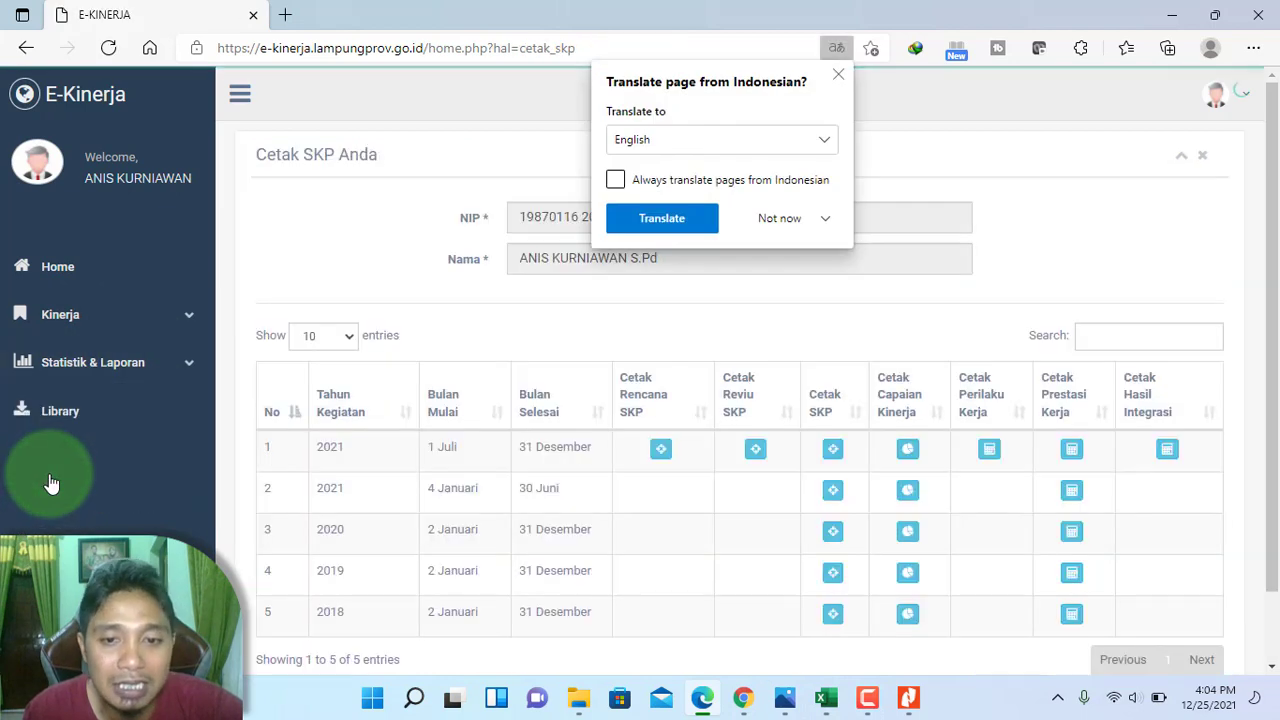
click(838, 80)
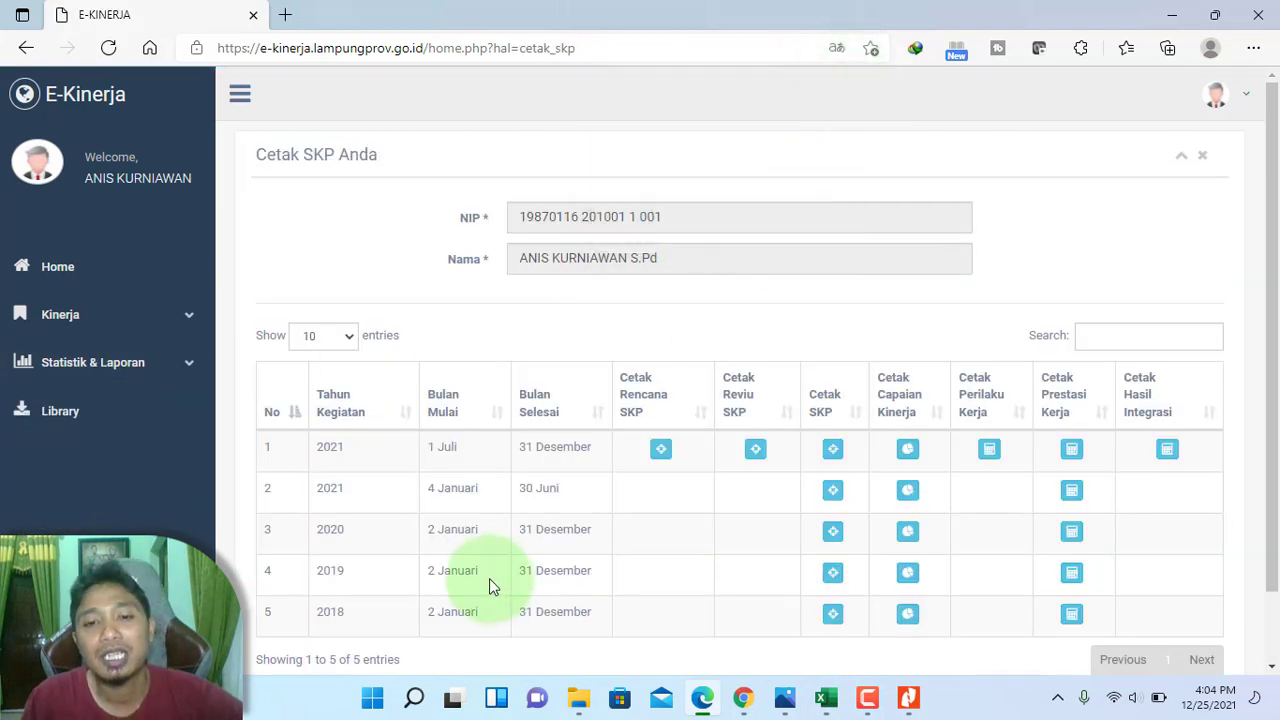
click(667, 458)
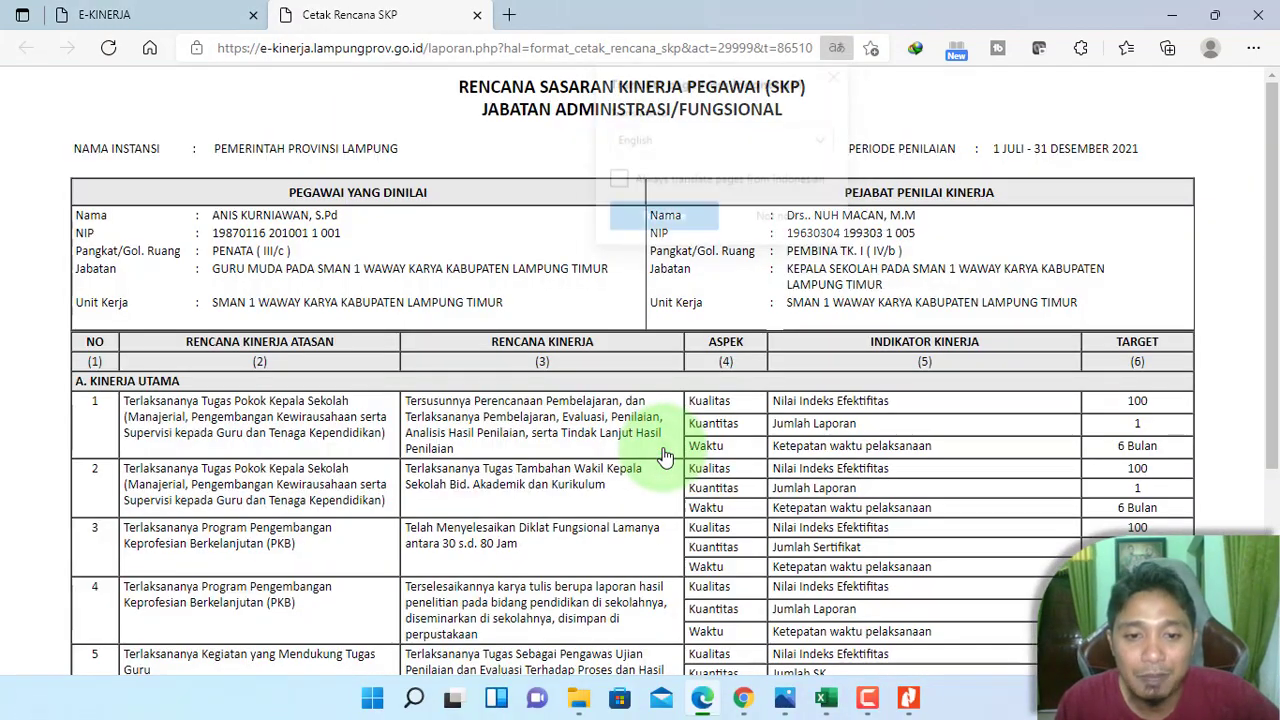
- Review the targets and signature blocks in the printable Rencana SKP, dismiss the translation offer, and close the report
scroll(661, 457, down, 2)
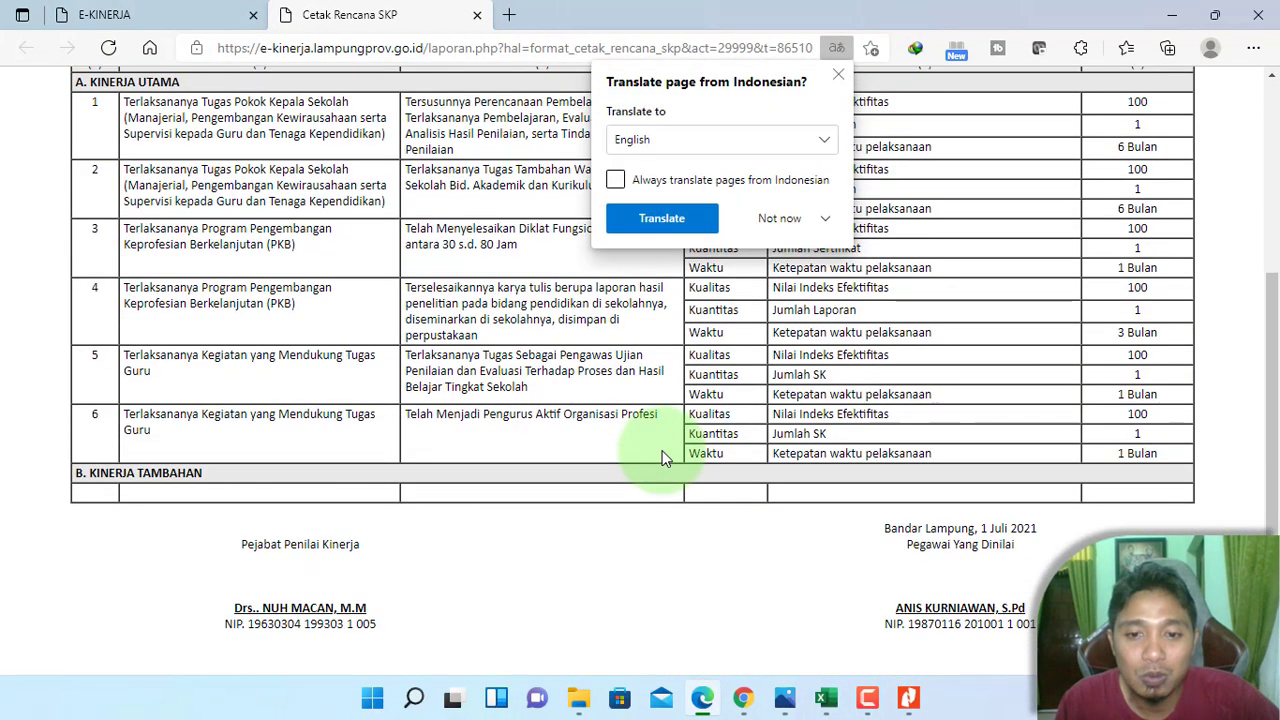
click(846, 78)
scroll(847, 80, up, 3)
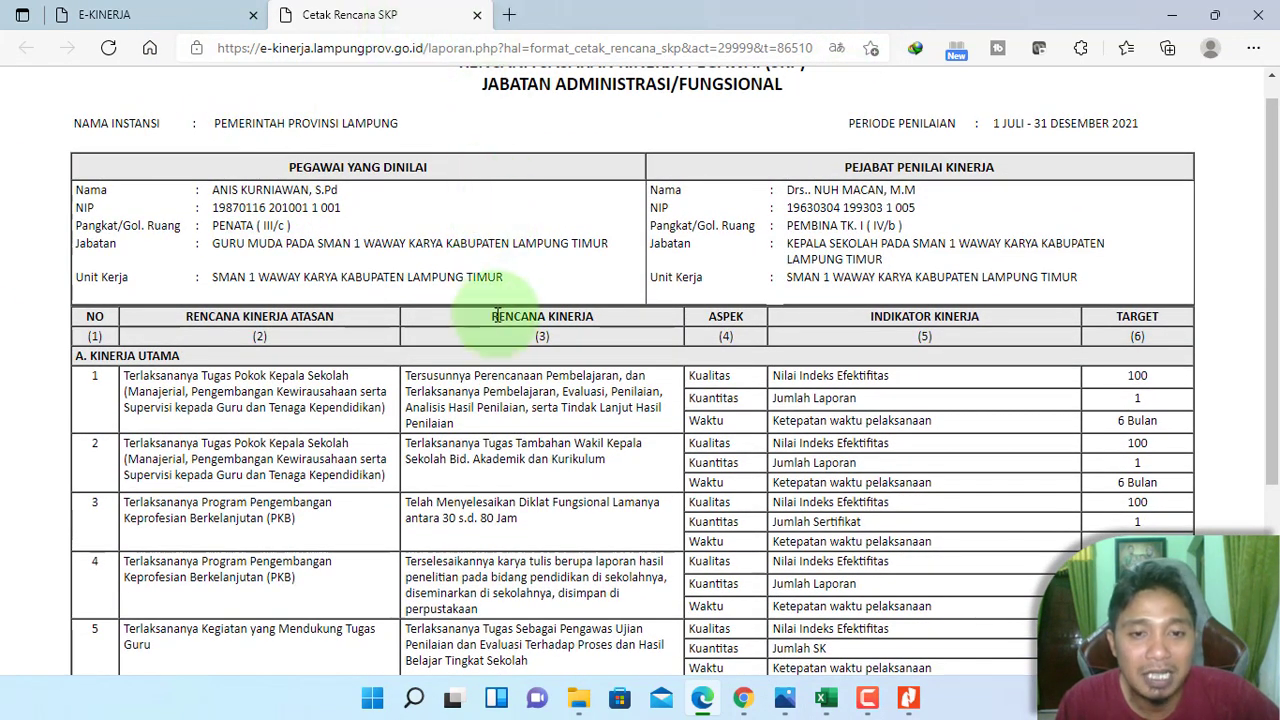
scroll(496, 316, down, 3)
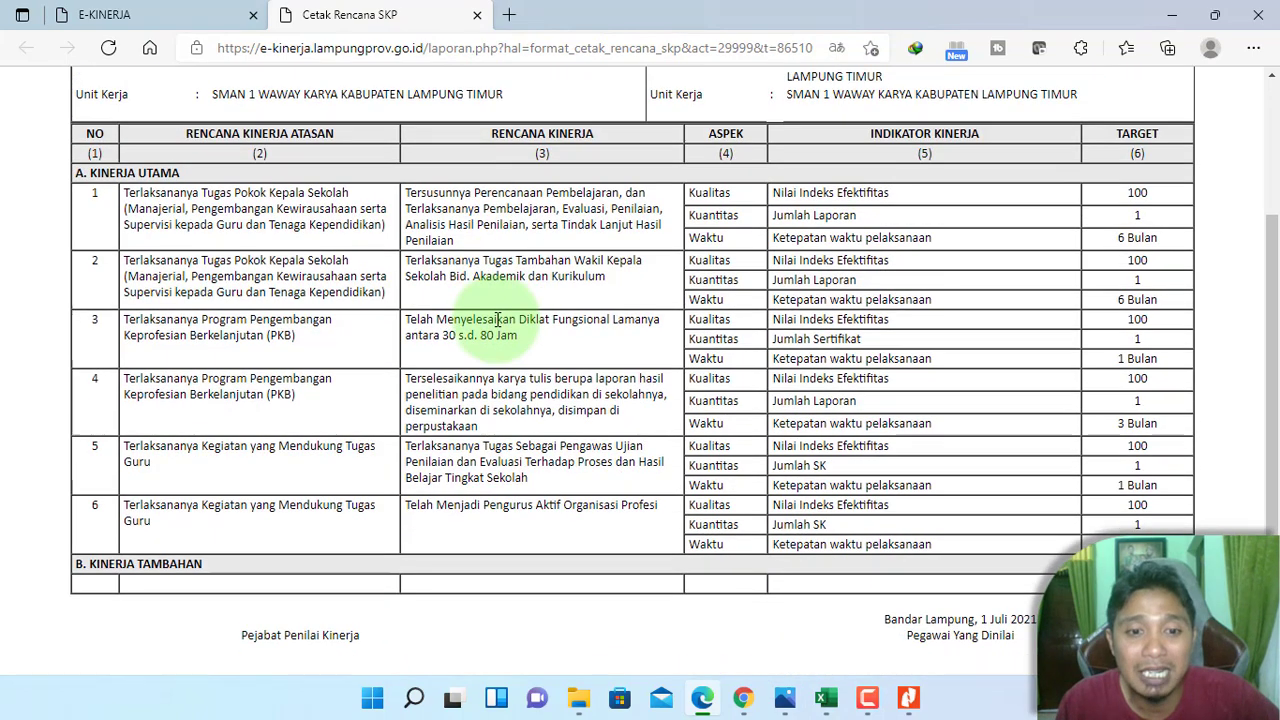
scroll(262, 635, down, 1)
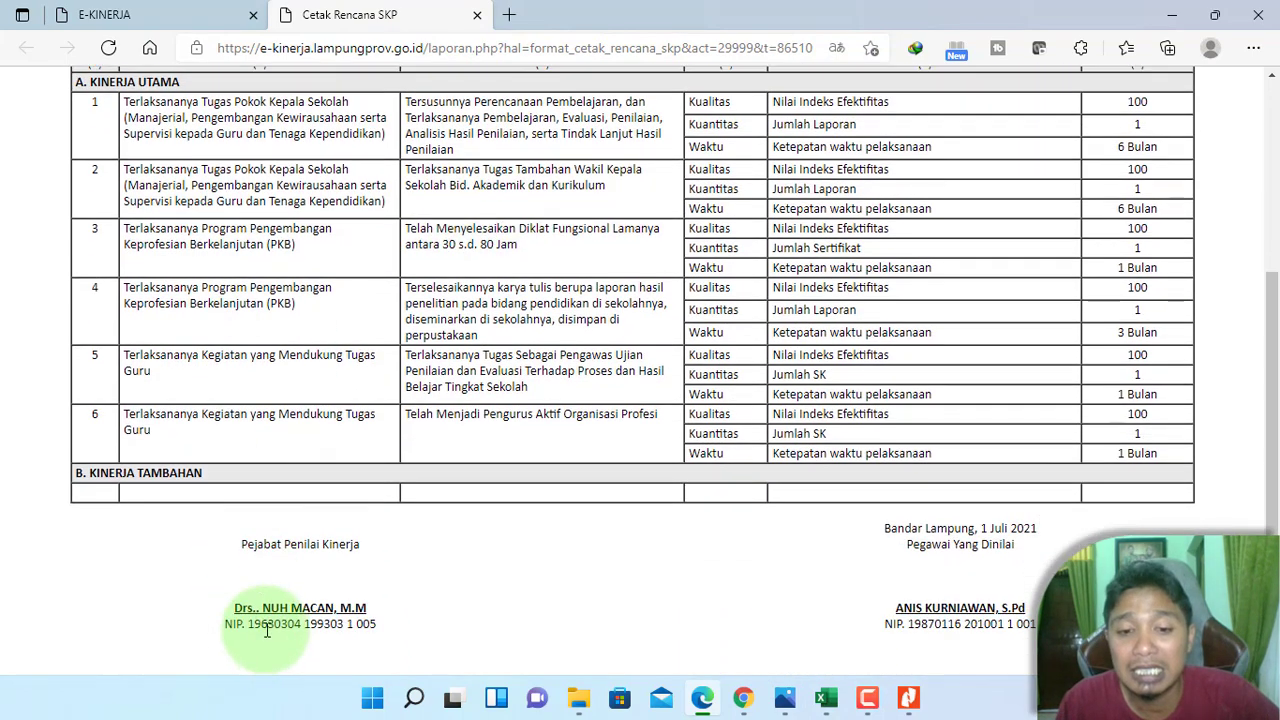
scroll(267, 630, up, 5)
click(477, 14)
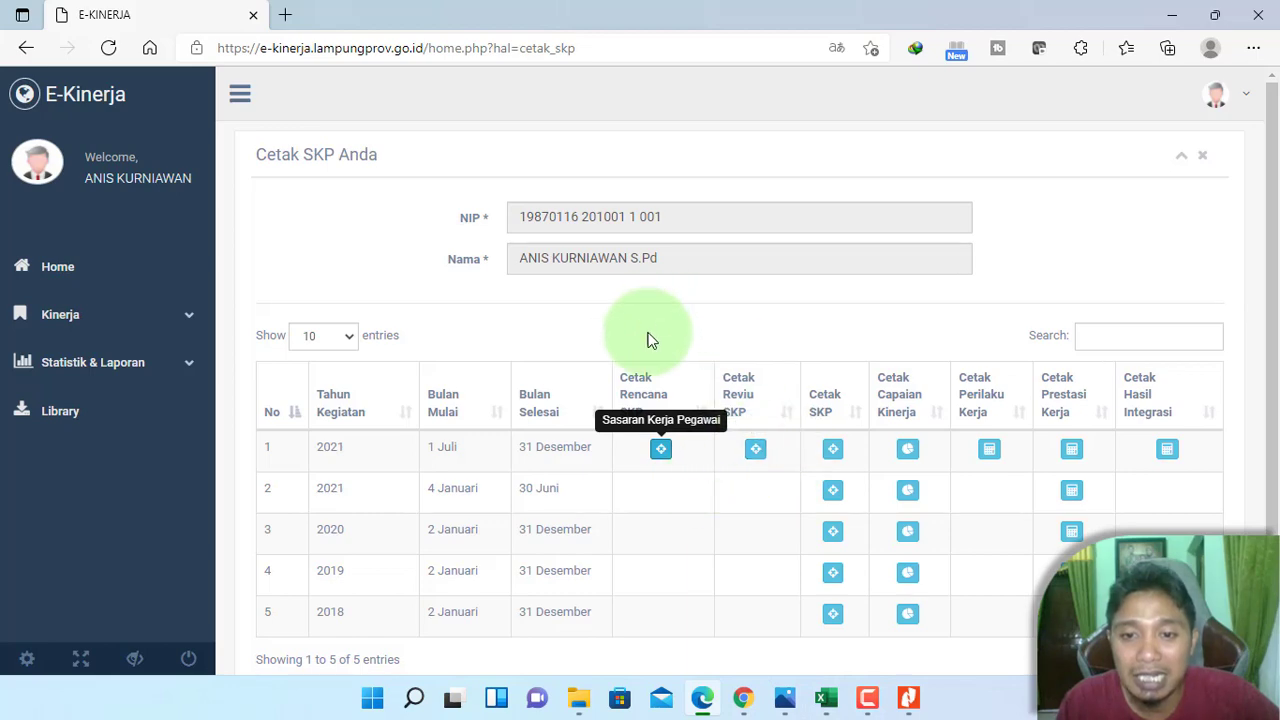
- Open the printable Reviu SKP for July–December 2021, check the Reviu Pengelola Kinerja entries for each activity, and close the report
click(756, 452)
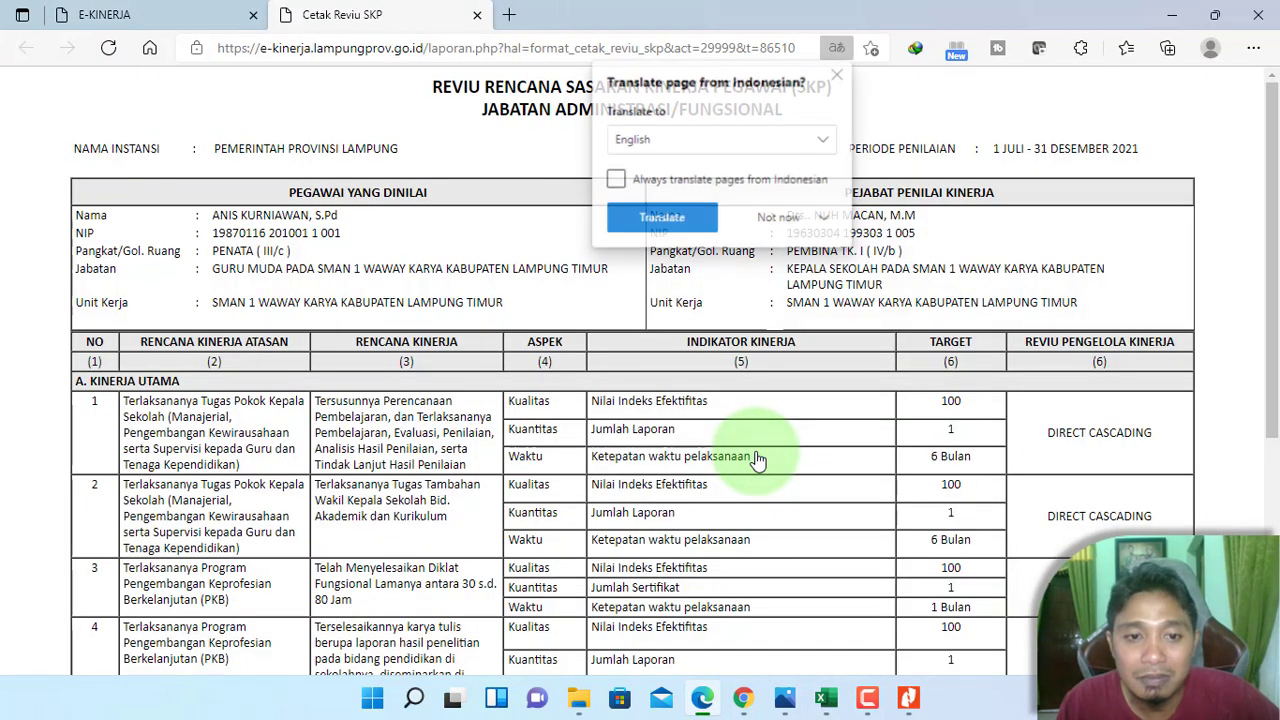
click(838, 78)
scroll(815, 425, down, 5)
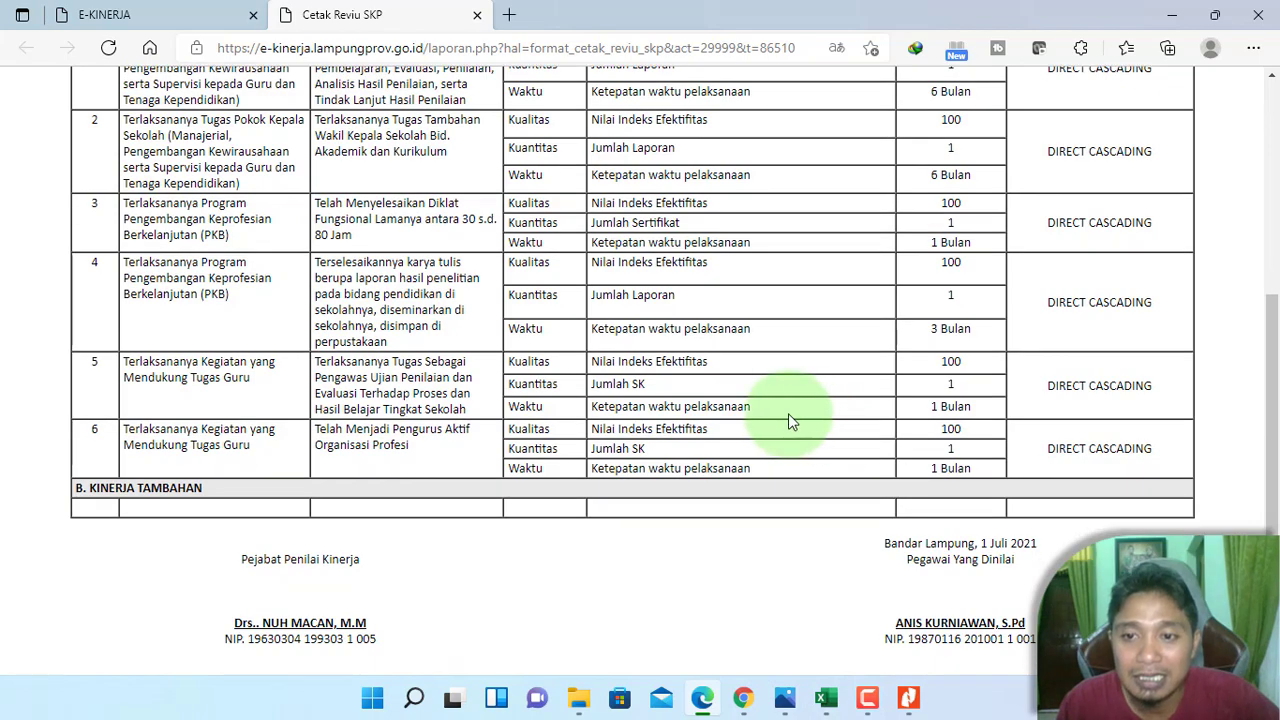
scroll(788, 413, up, 4)
scroll(787, 412, down, 1)
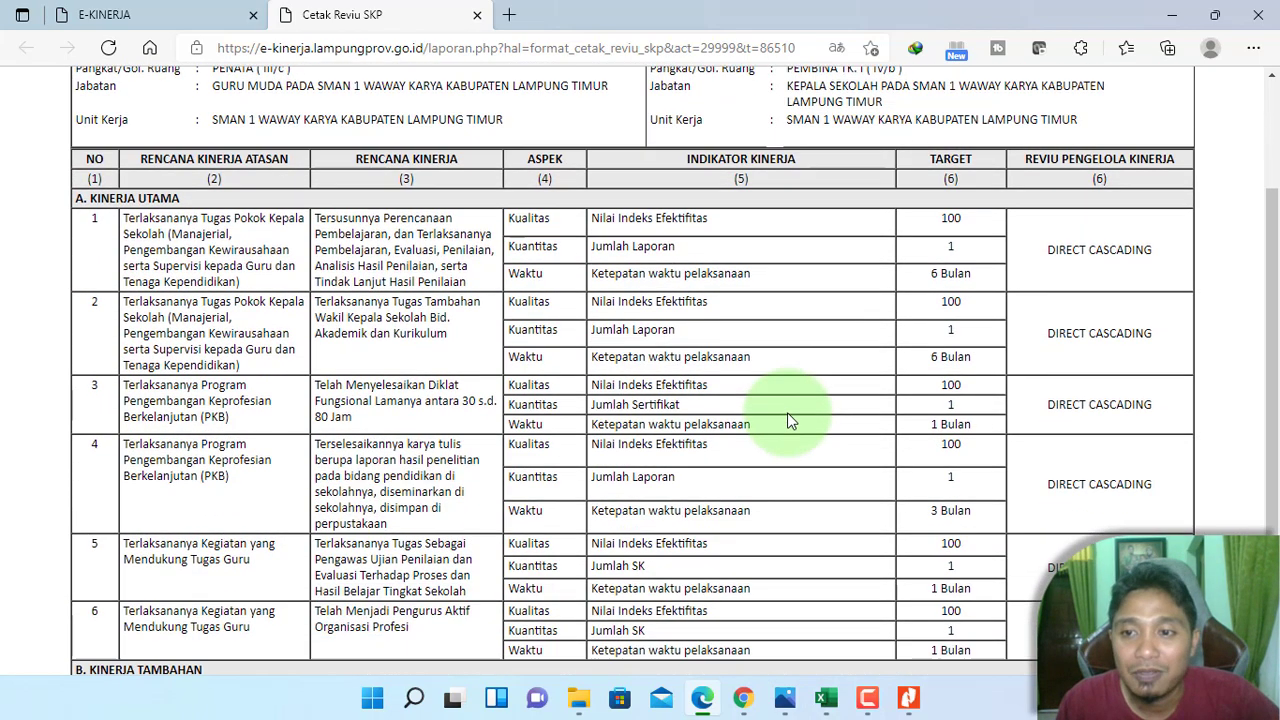
click(477, 15)
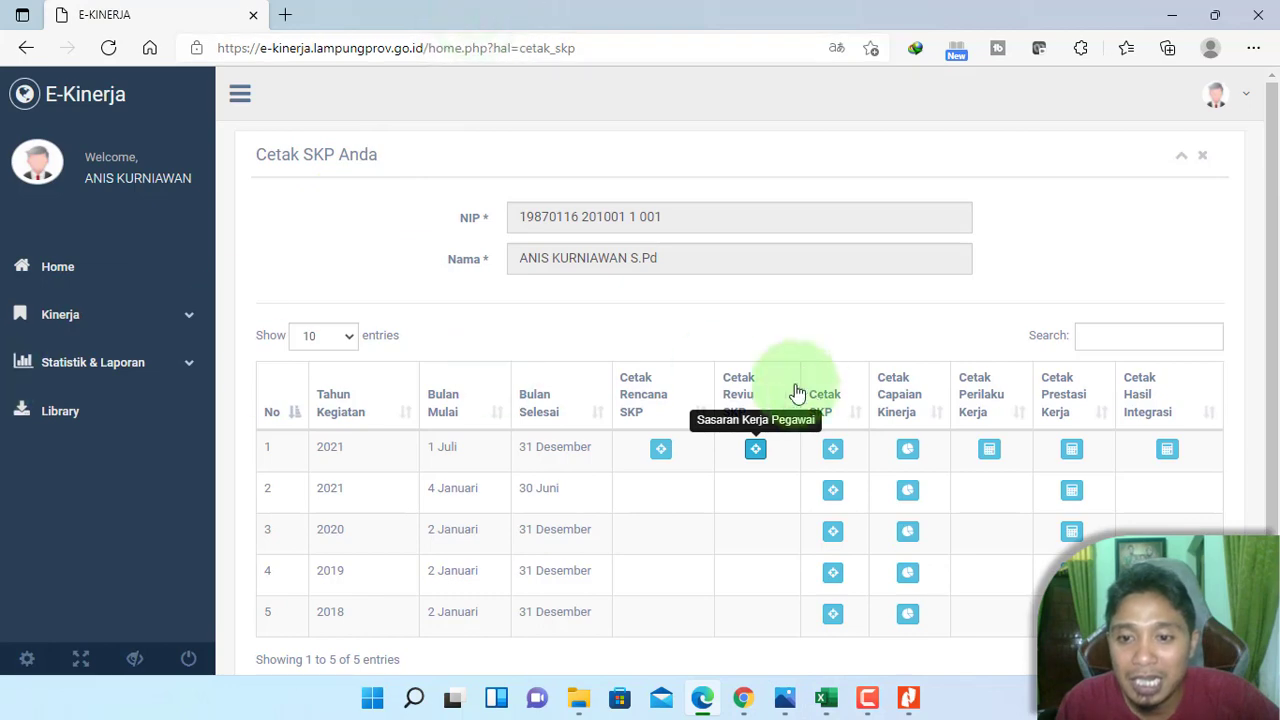
- Open the printable SKP for July–December 2021, check its activities, indicators and targets, and close the report
click(833, 453)
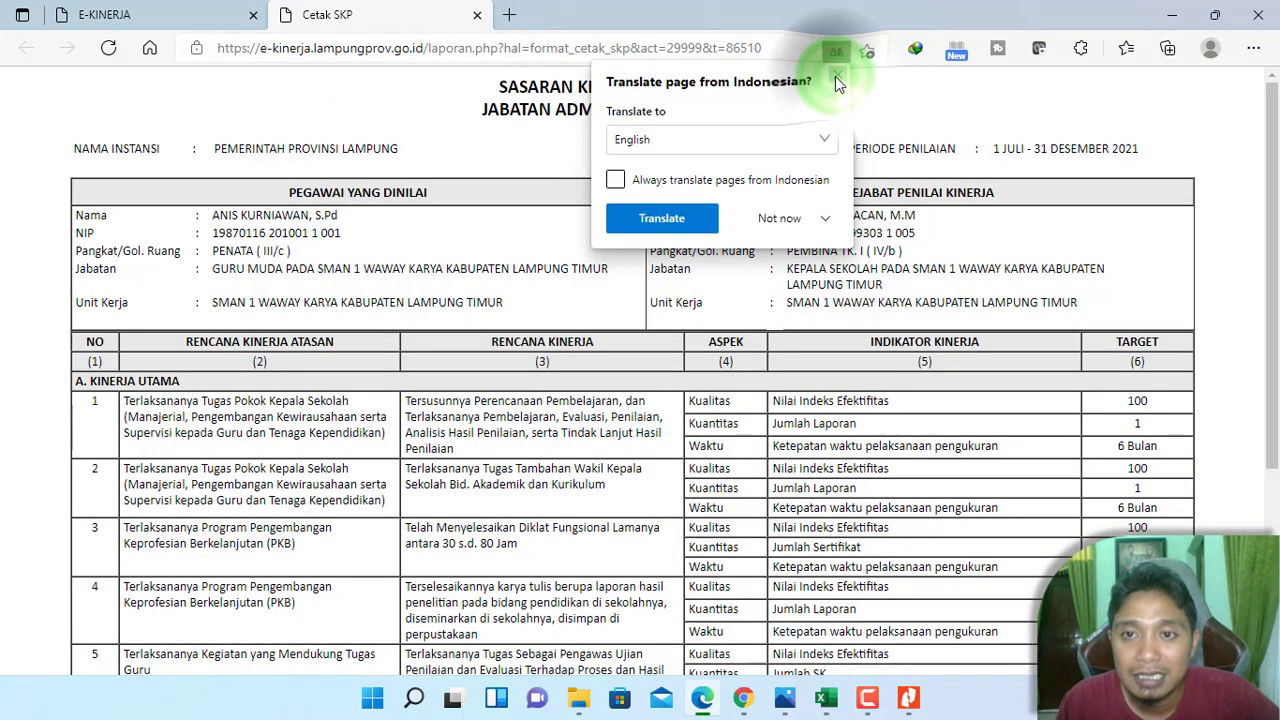
click(837, 80)
scroll(821, 422, down, 3)
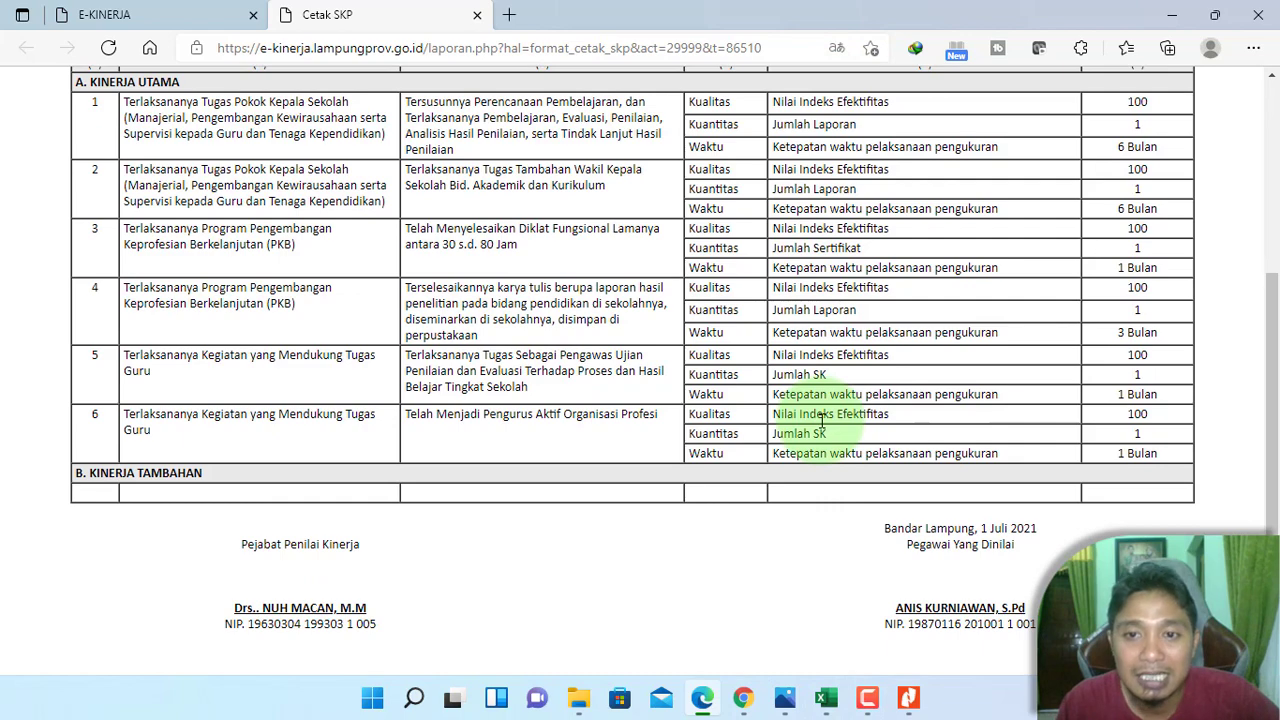
scroll(821, 422, up, 3)
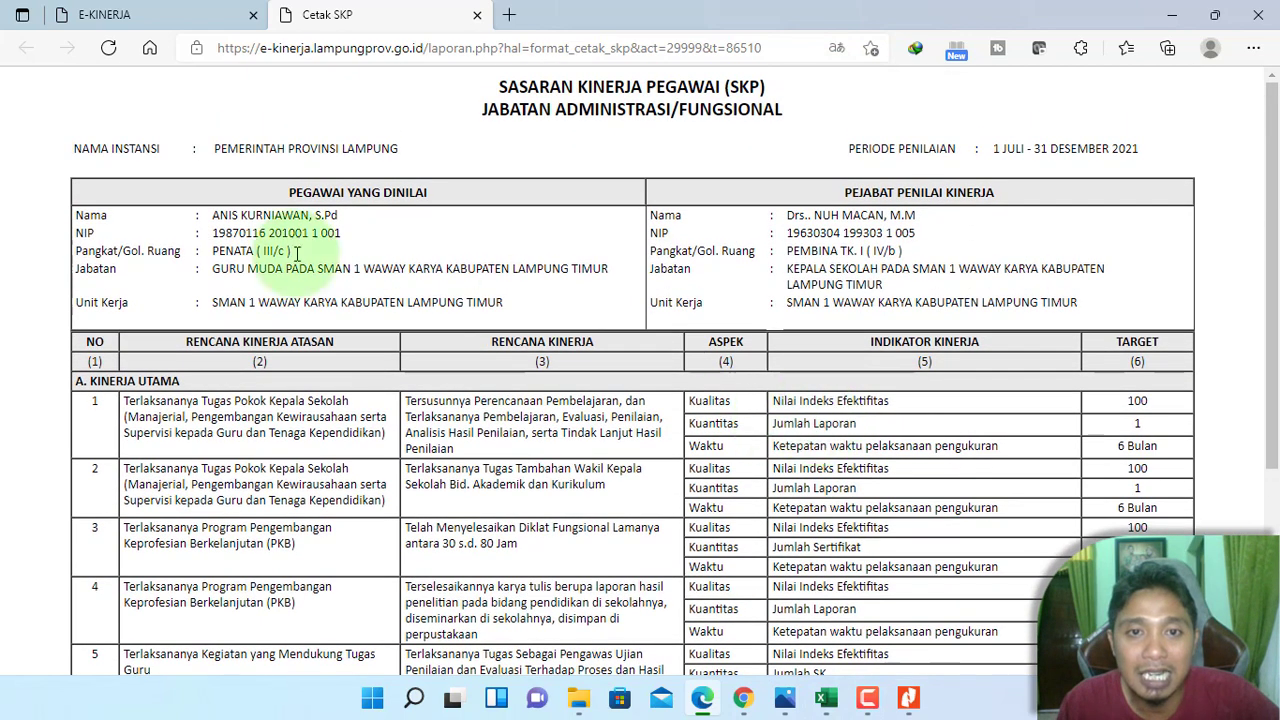
click(477, 15)
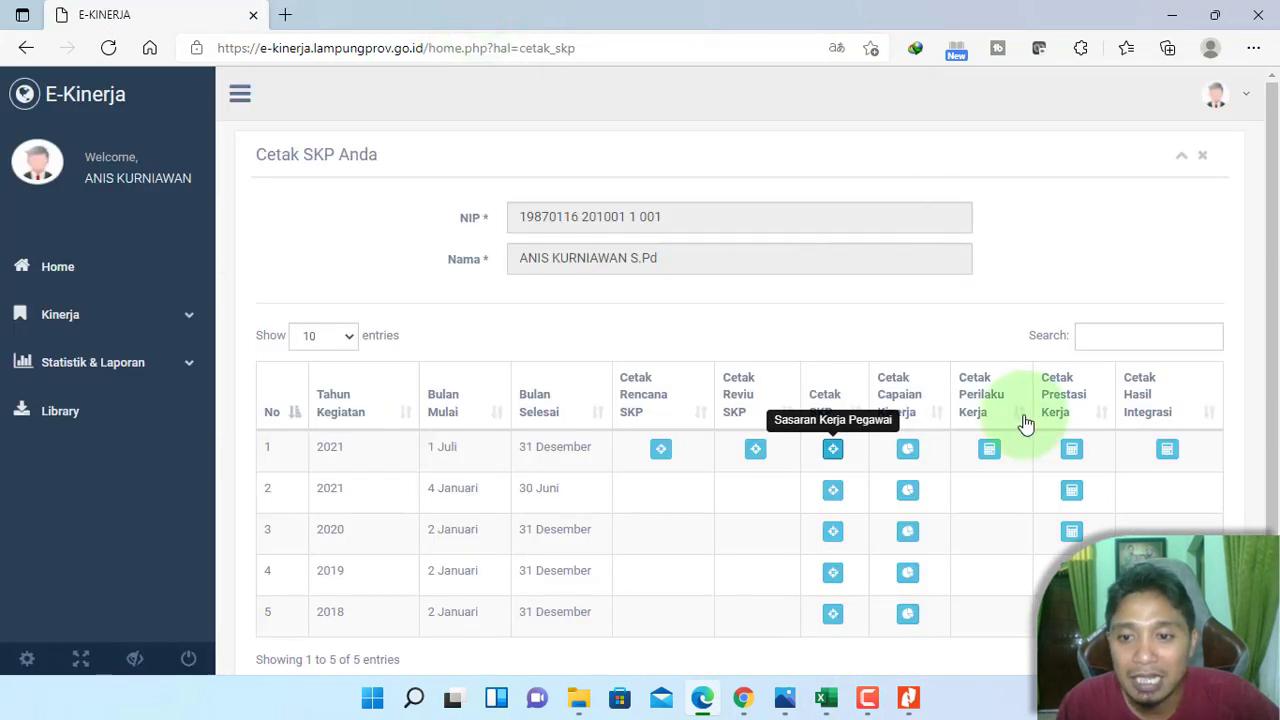
- Open the printable Capaian Kinerja for July–December 2021 and examine the Kinerja Utama realisations and Kinerja Tambahan scores
click(907, 452)
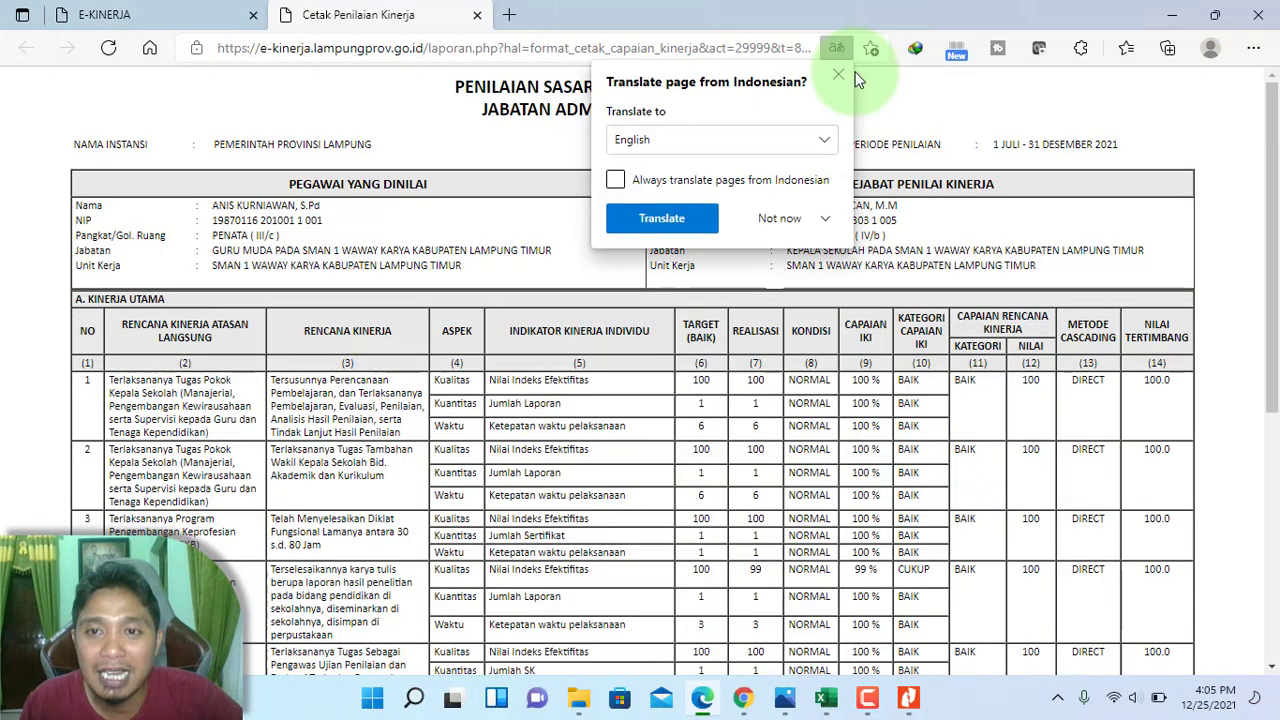
click(836, 48)
scroll(780, 308, down, 2)
scroll(780, 308, down, 2)
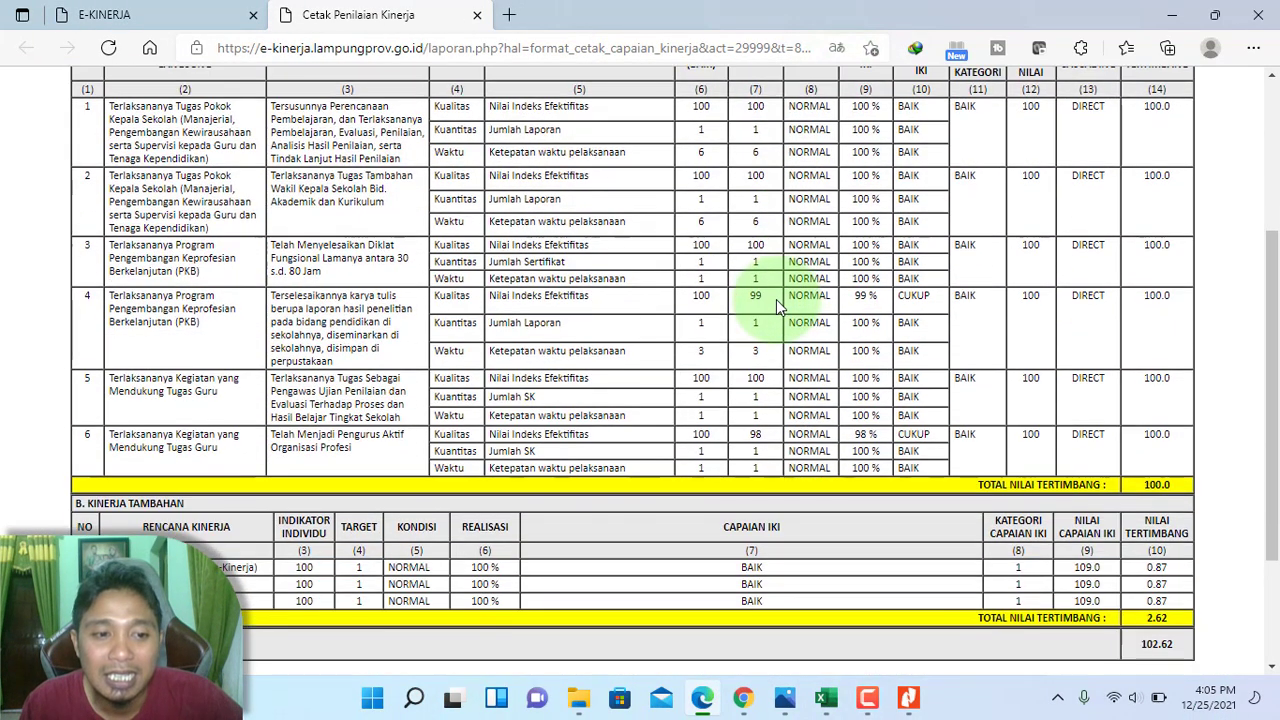
scroll(780, 308, up, 2)
scroll(778, 305, down, 2)
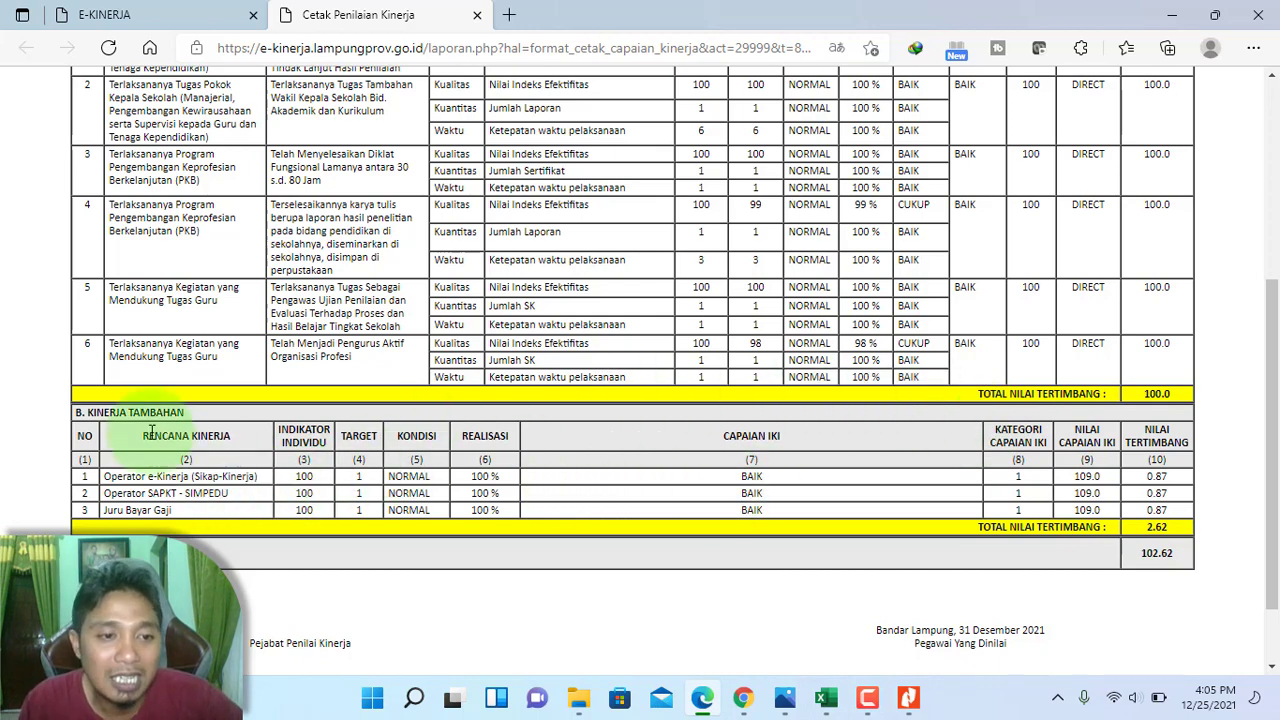
scroll(224, 487, up, 1)
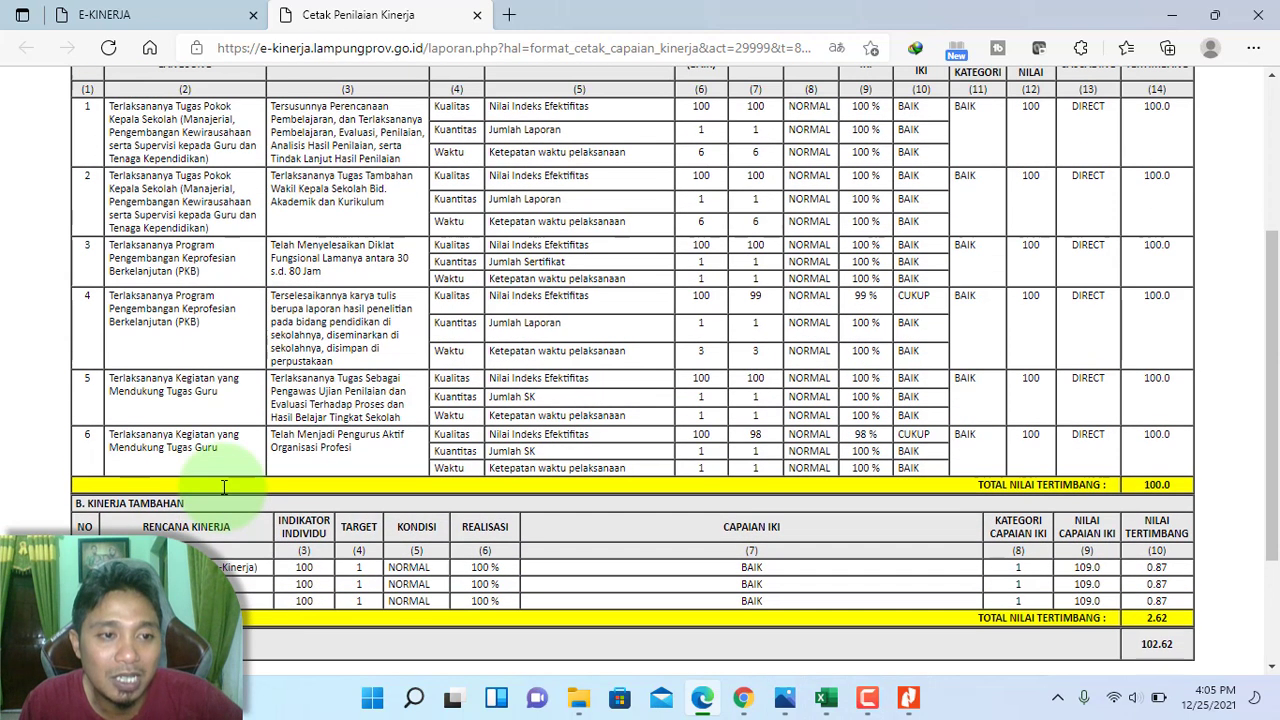
scroll(239, 488, up, 2)
scroll(212, 350, down, 4)
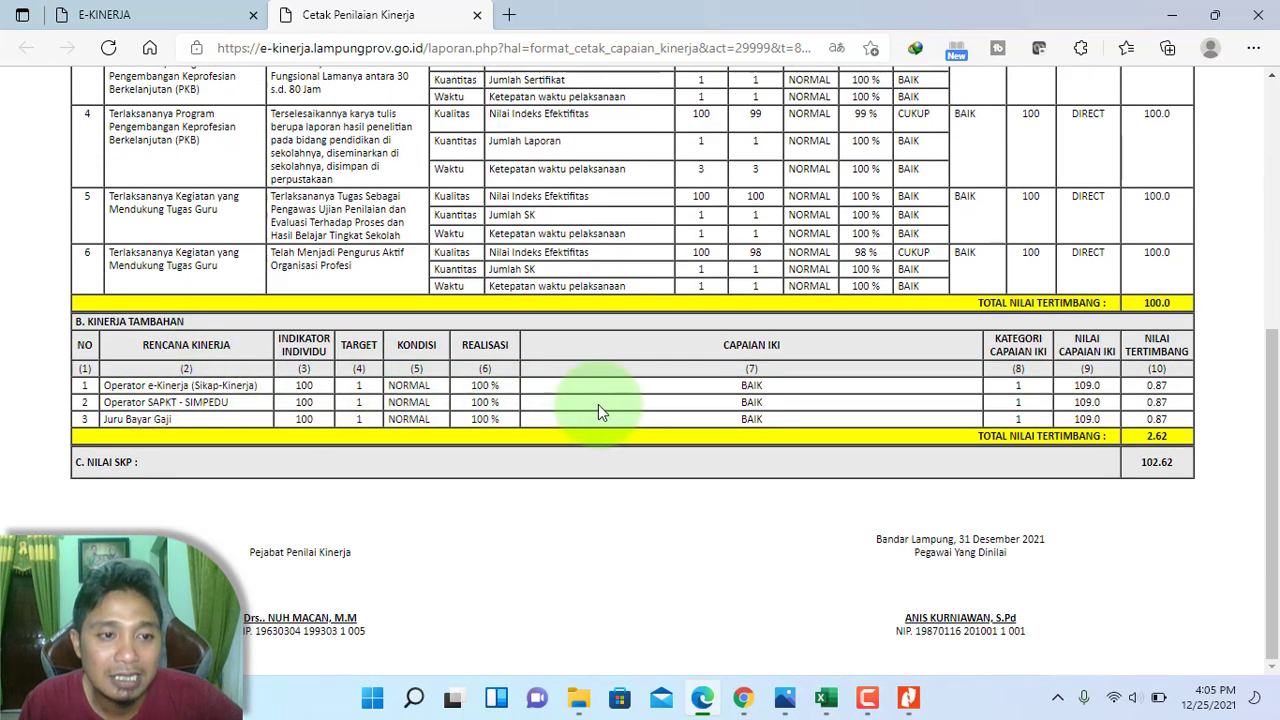
- Compare the Kinerja Utama categories with the Kinerja Tambahan and Nilai SKP totals in the Capaian Kinerja report, and close it
scroll(600, 407, up, 1)
scroll(603, 411, up, 3)
scroll(603, 411, down, 1)
scroll(603, 411, up, 1)
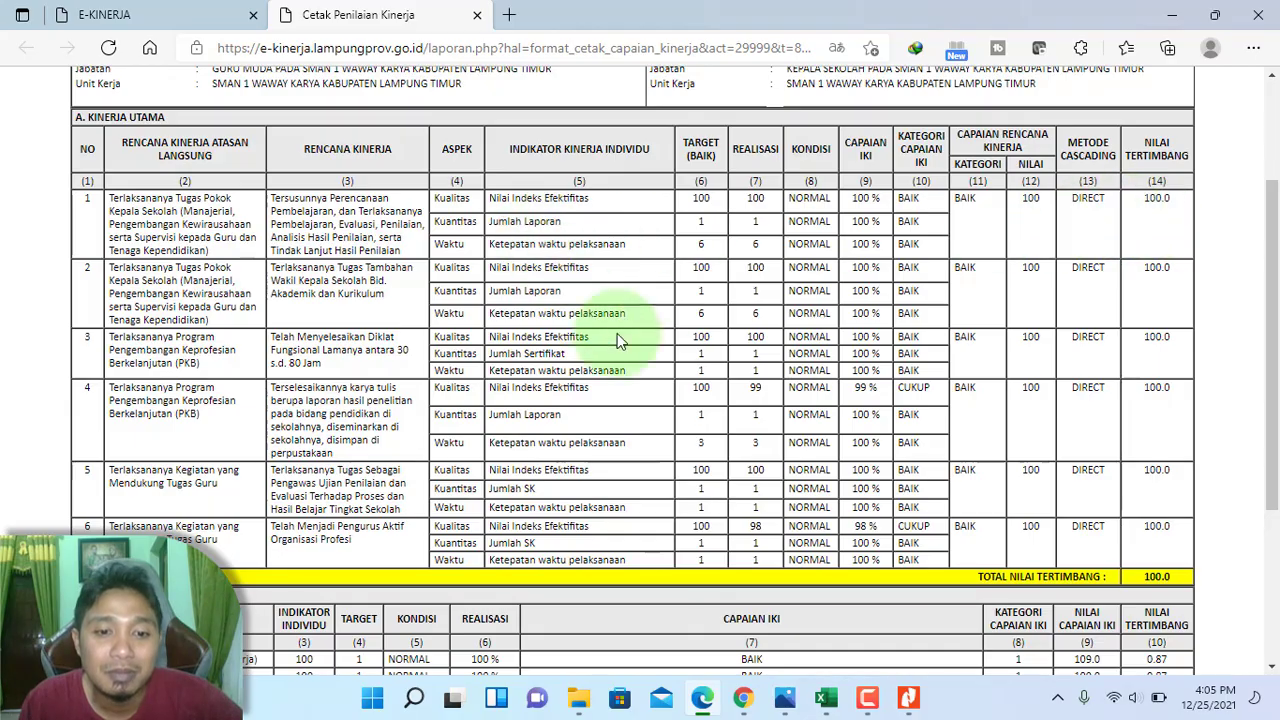
scroll(676, 385, down, 3)
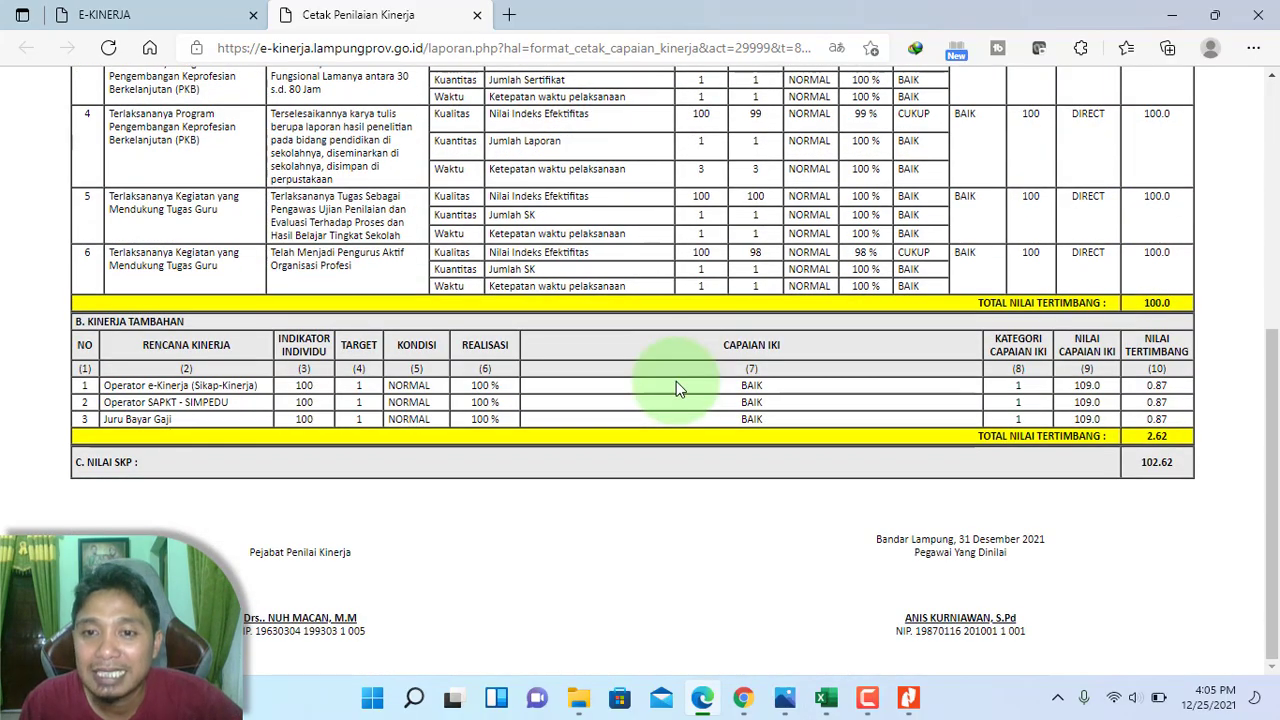
scroll(676, 381, up, 4)
scroll(676, 381, down, 1)
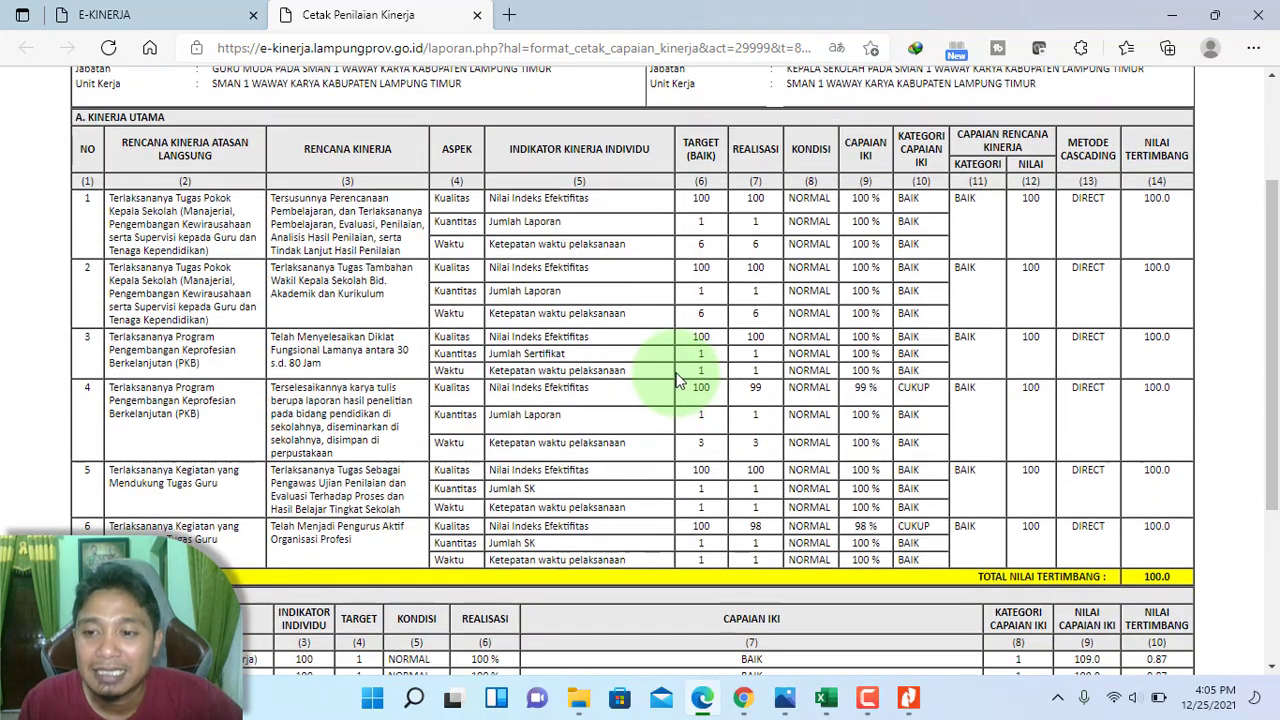
scroll(676, 381, up, 2)
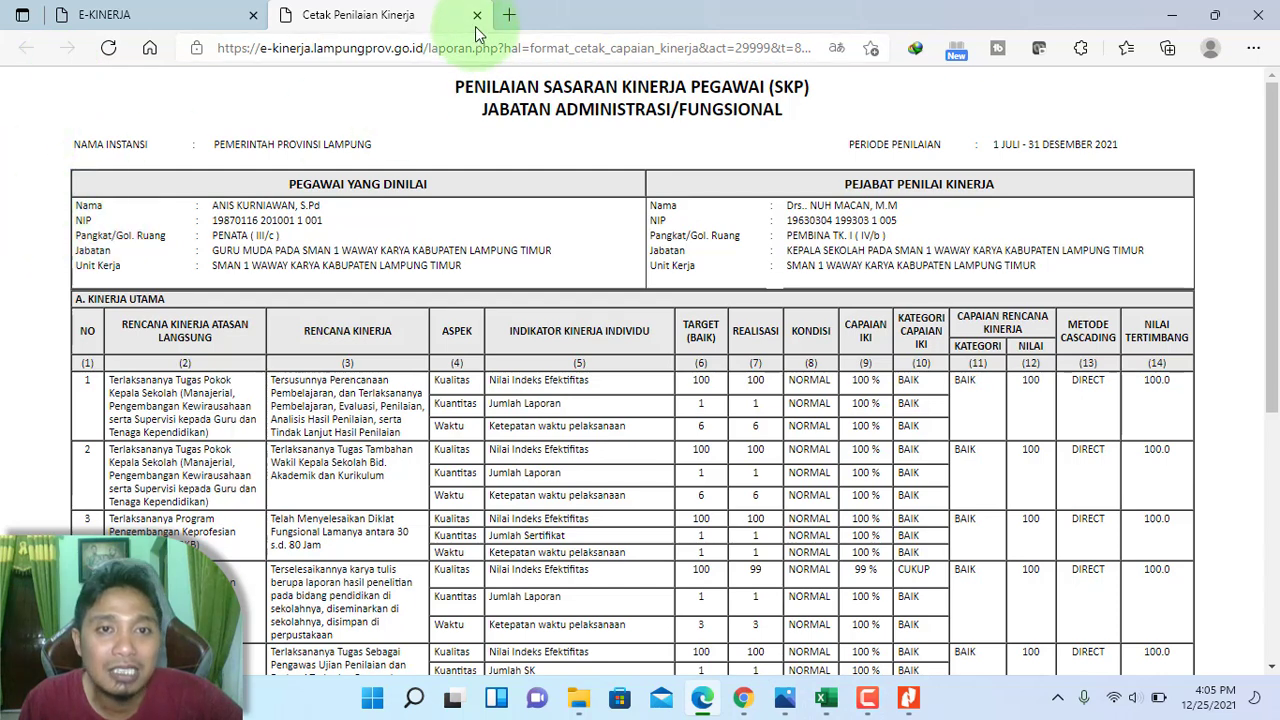
click(477, 16)
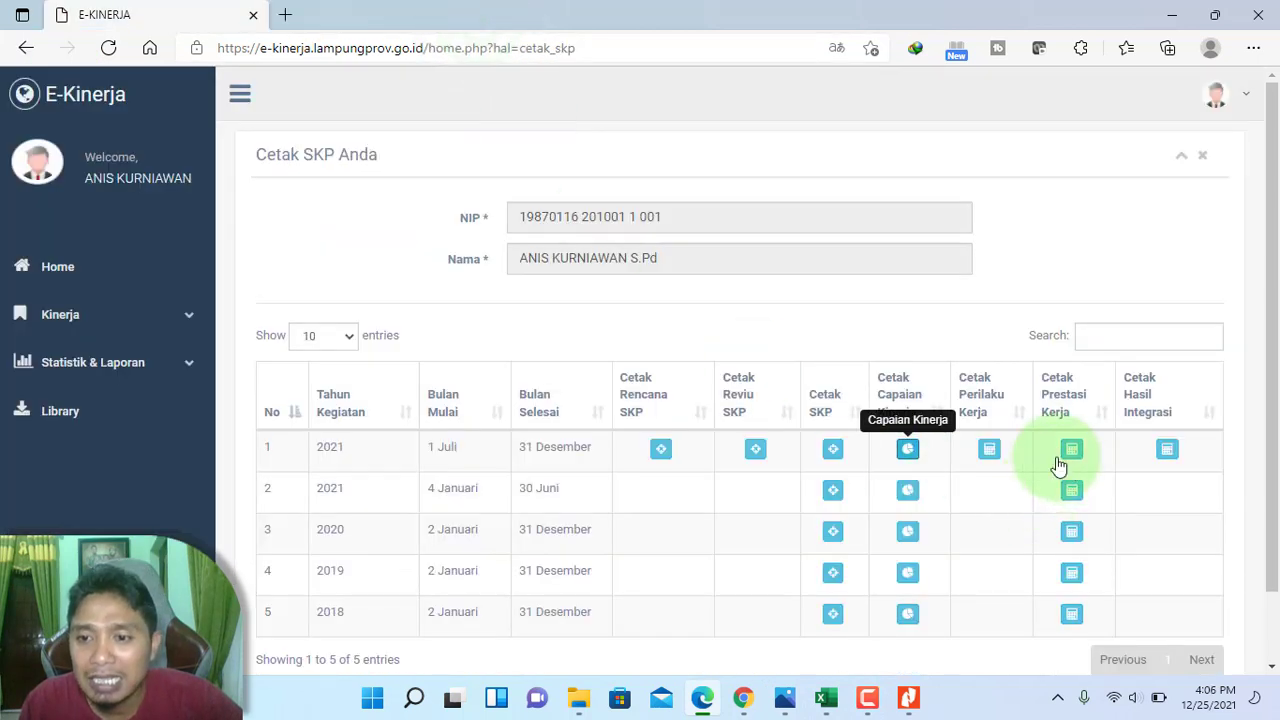
- View and close the printable Perilaku Kerja report, and open the Prestasi Kerja report for July–December 2021
click(988, 450)
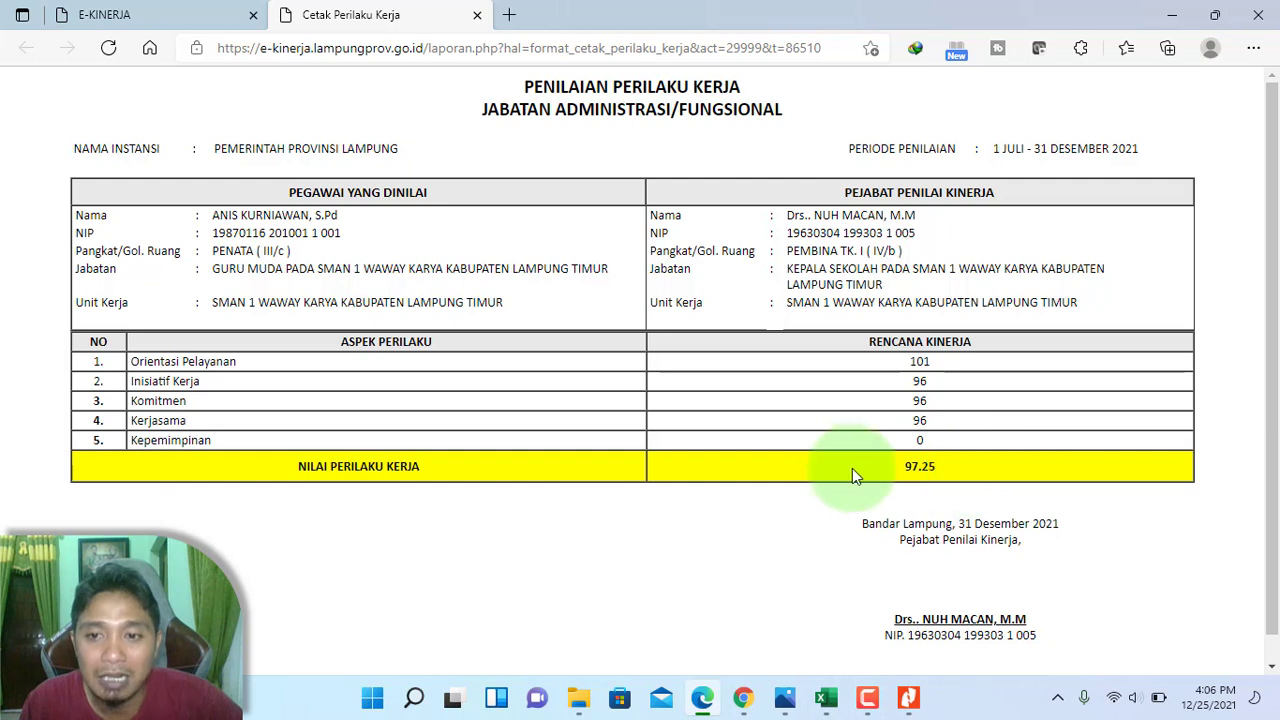
click(478, 18)
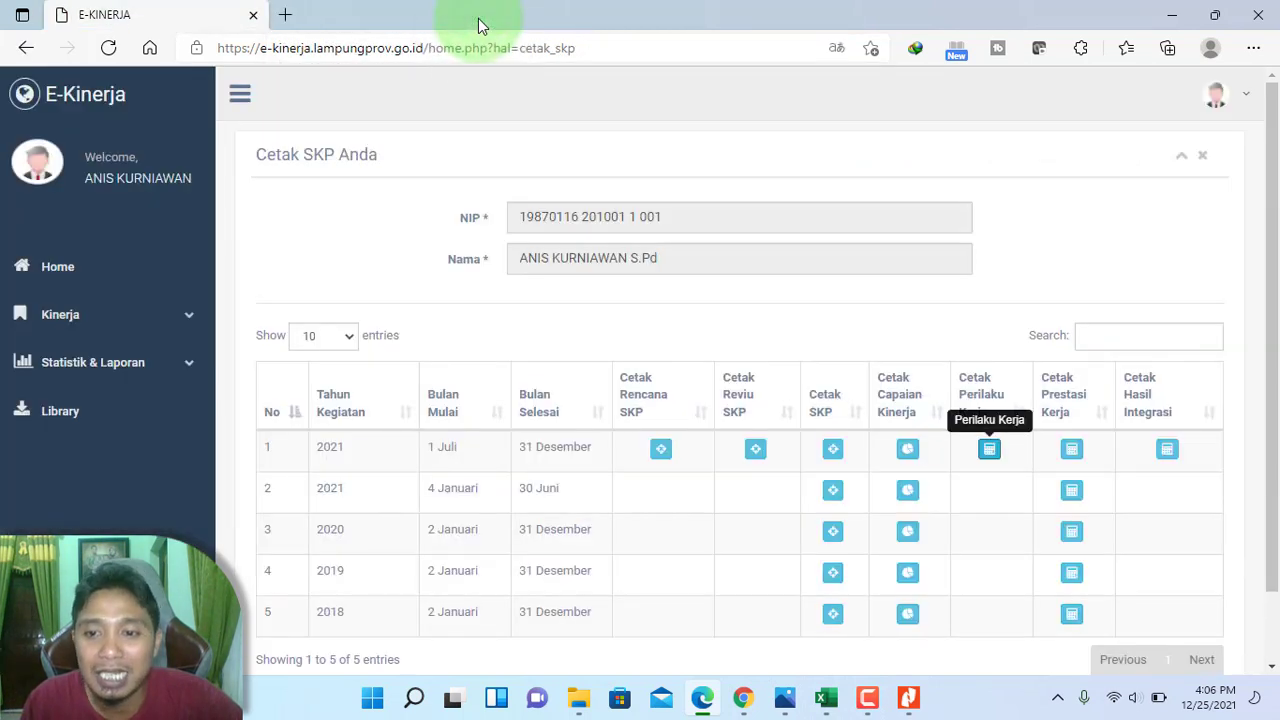
click(1072, 455)
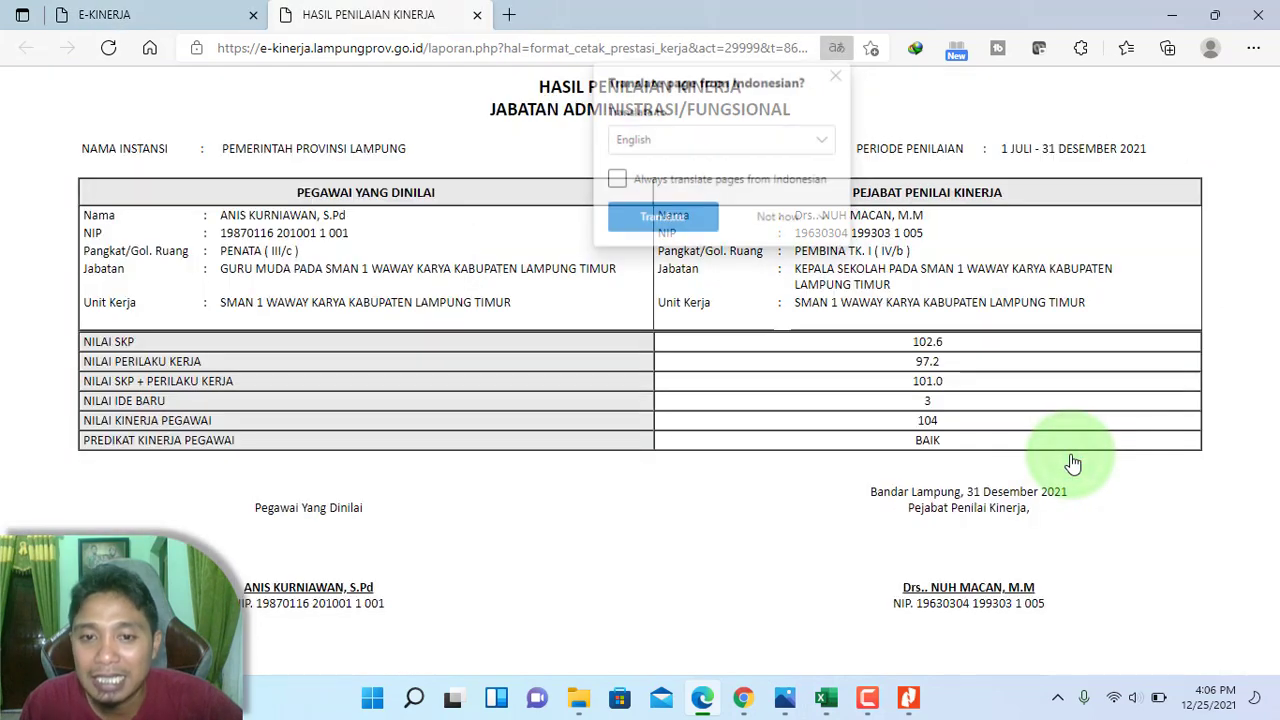
click(836, 74)
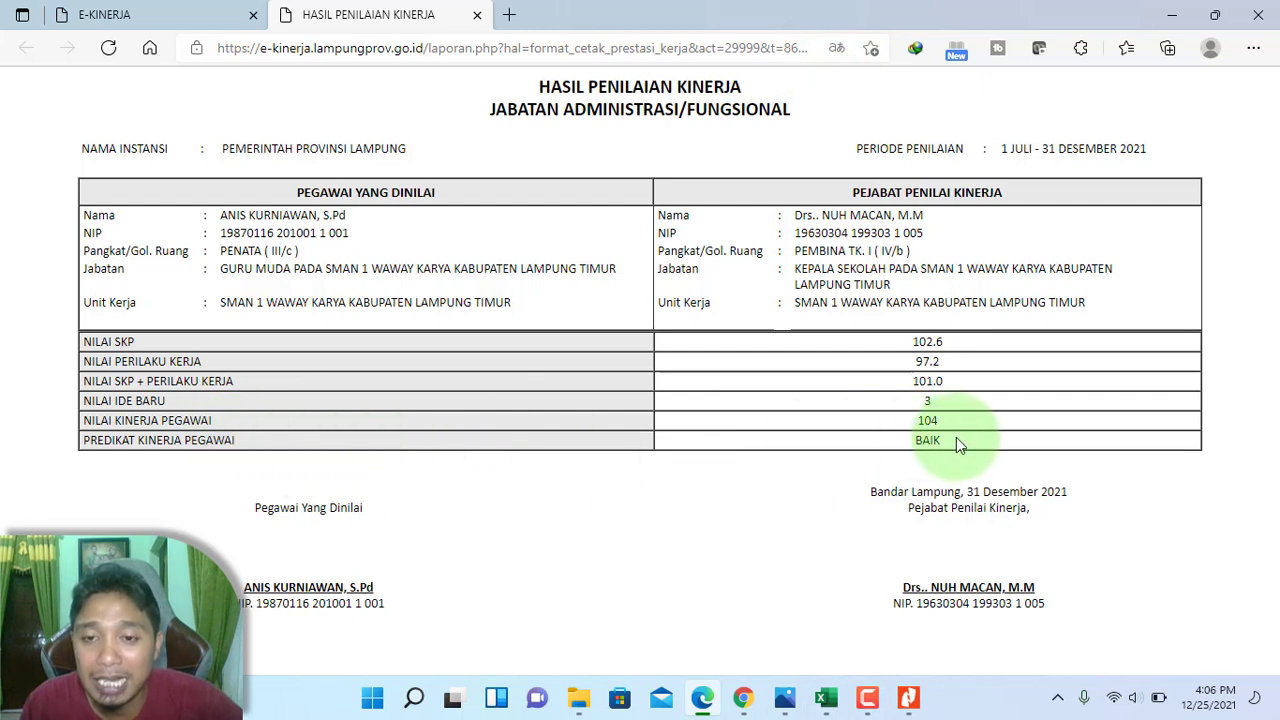
- Switch to Chrome to view the subordinate's July–December 2021 behaviour and transferred SKP scores, and return to the Hasil Penilaian Kinerja report in Edge
click(742, 700)
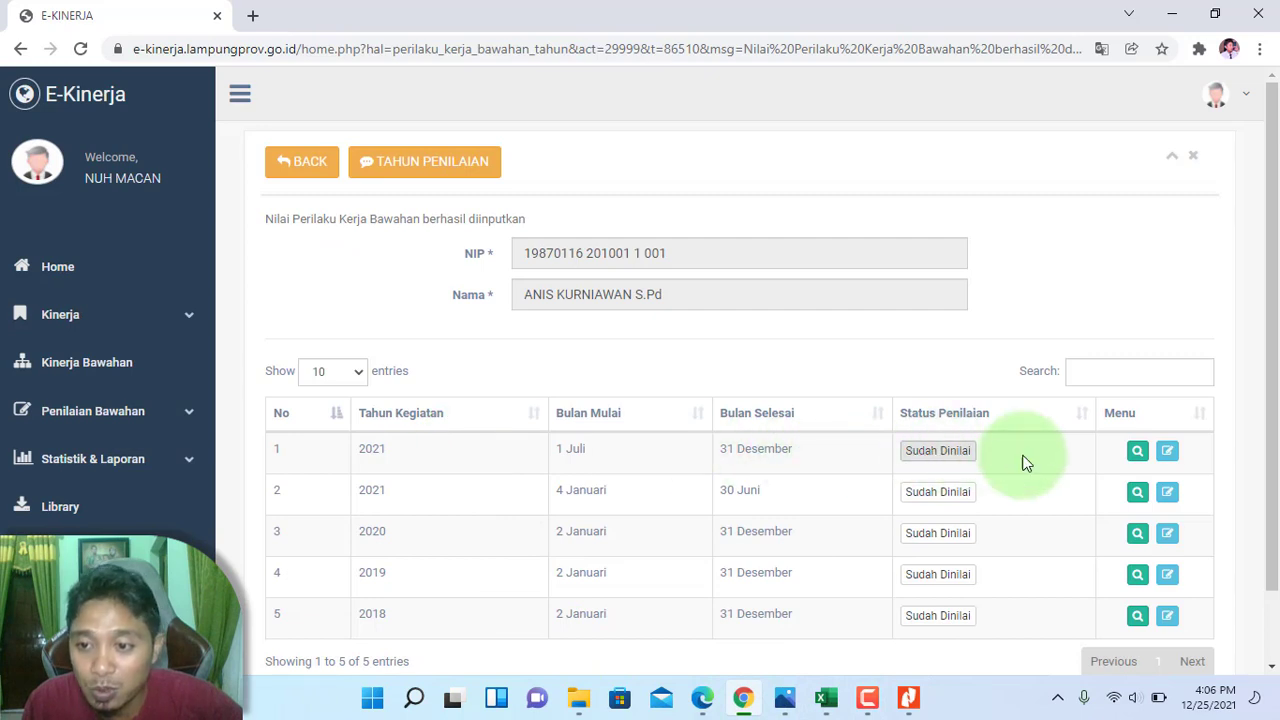
click(1138, 451)
scroll(631, 420, down, 5)
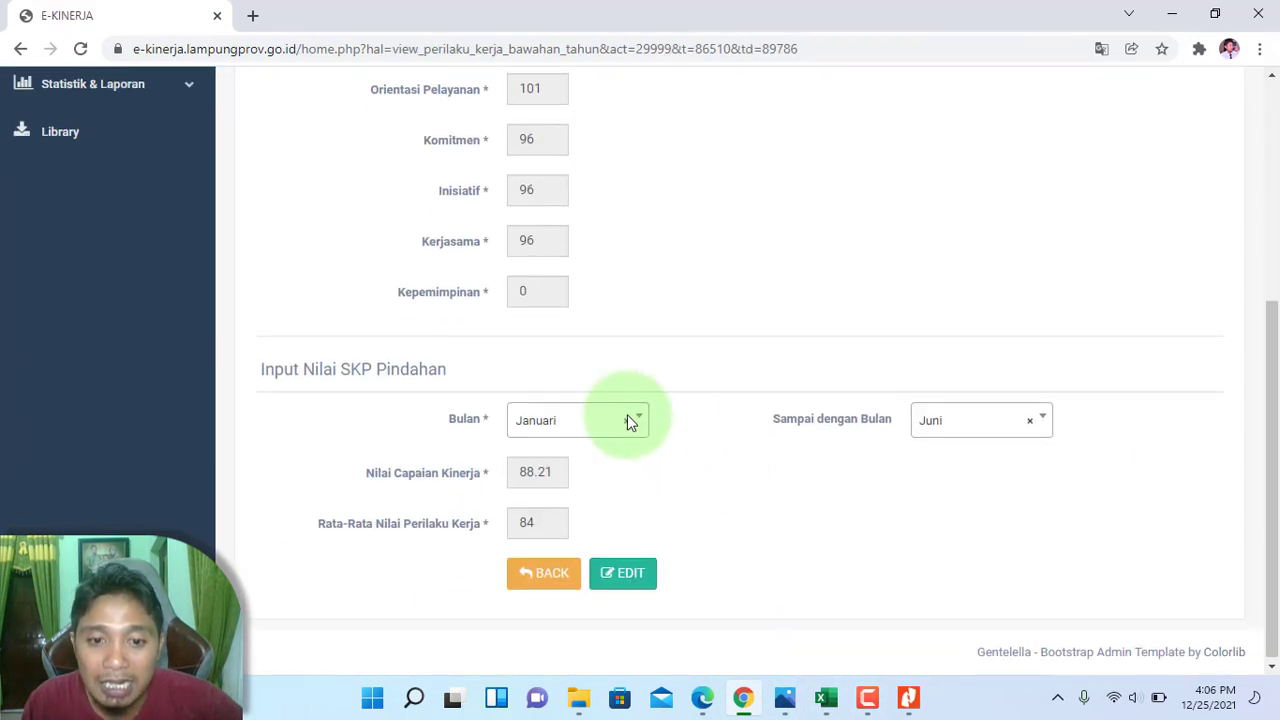
scroll(614, 300, up, 3)
scroll(583, 389, down, 4)
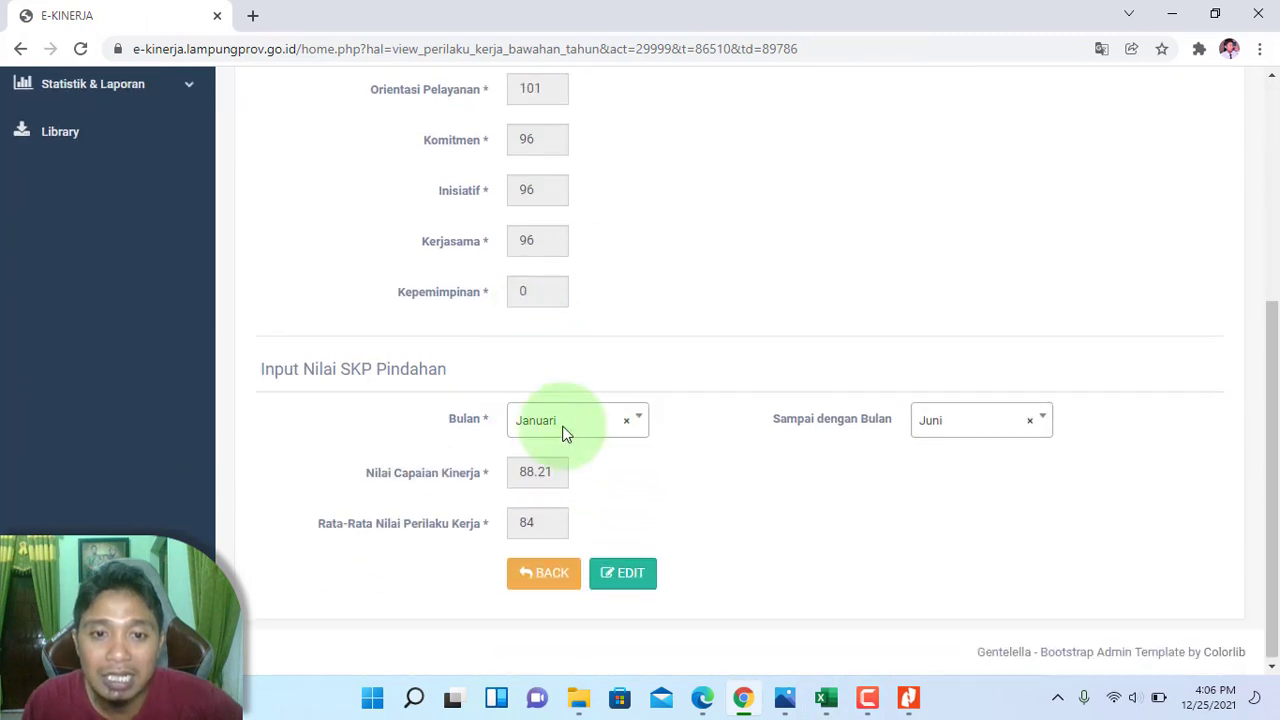
click(703, 697)
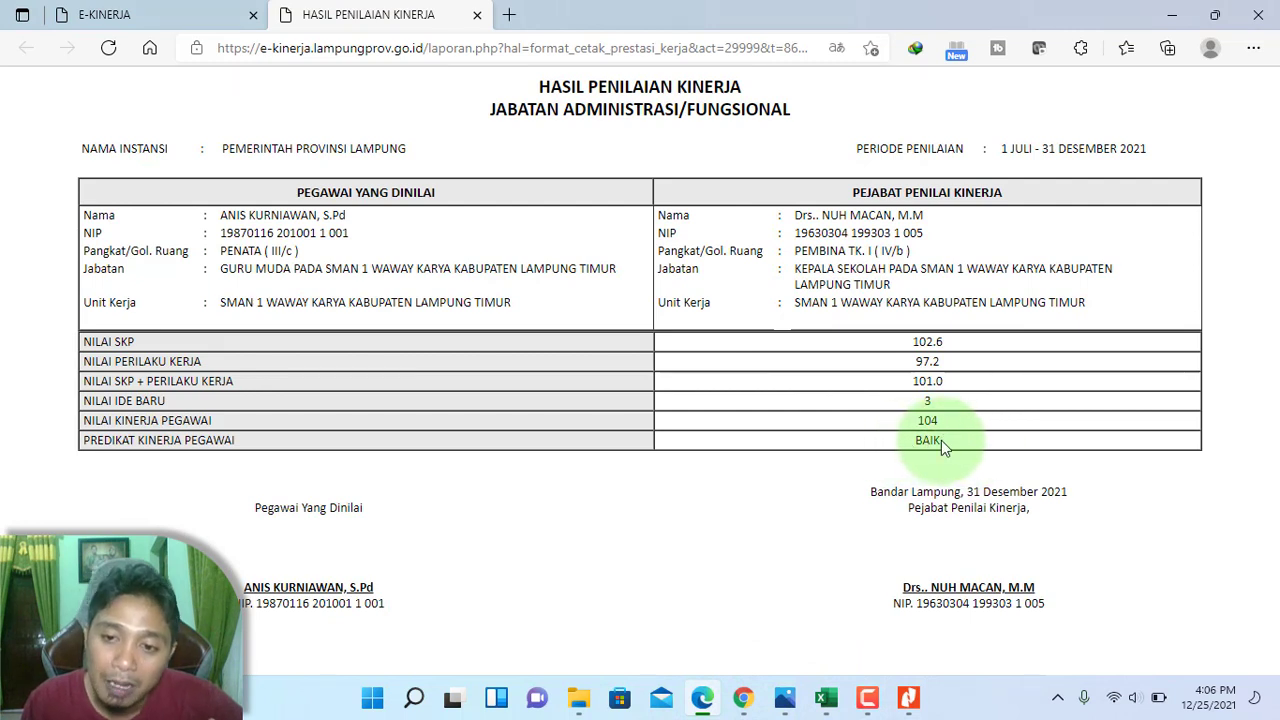
- Switch to Chrome, open the subordinate's July–December 2021 behaviour assessment for editing, and review its behaviour and SKP Pindahan fields
click(744, 700)
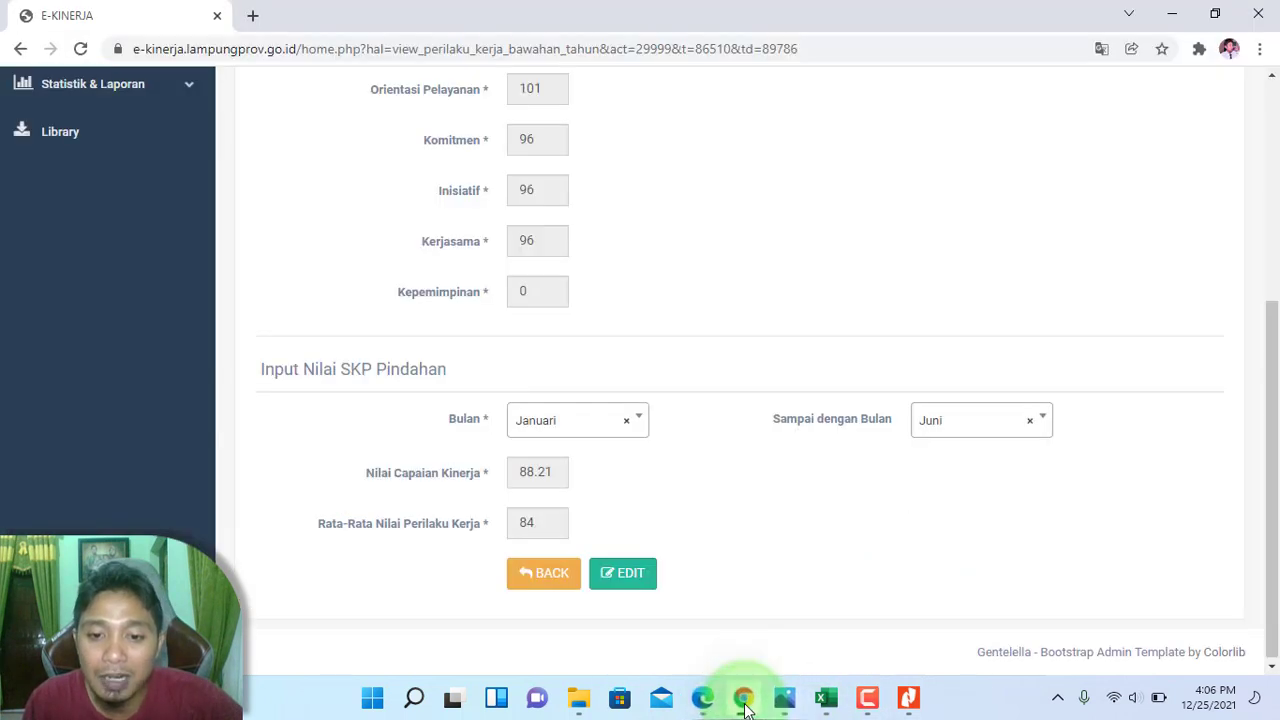
click(632, 584)
scroll(618, 510, down, 4)
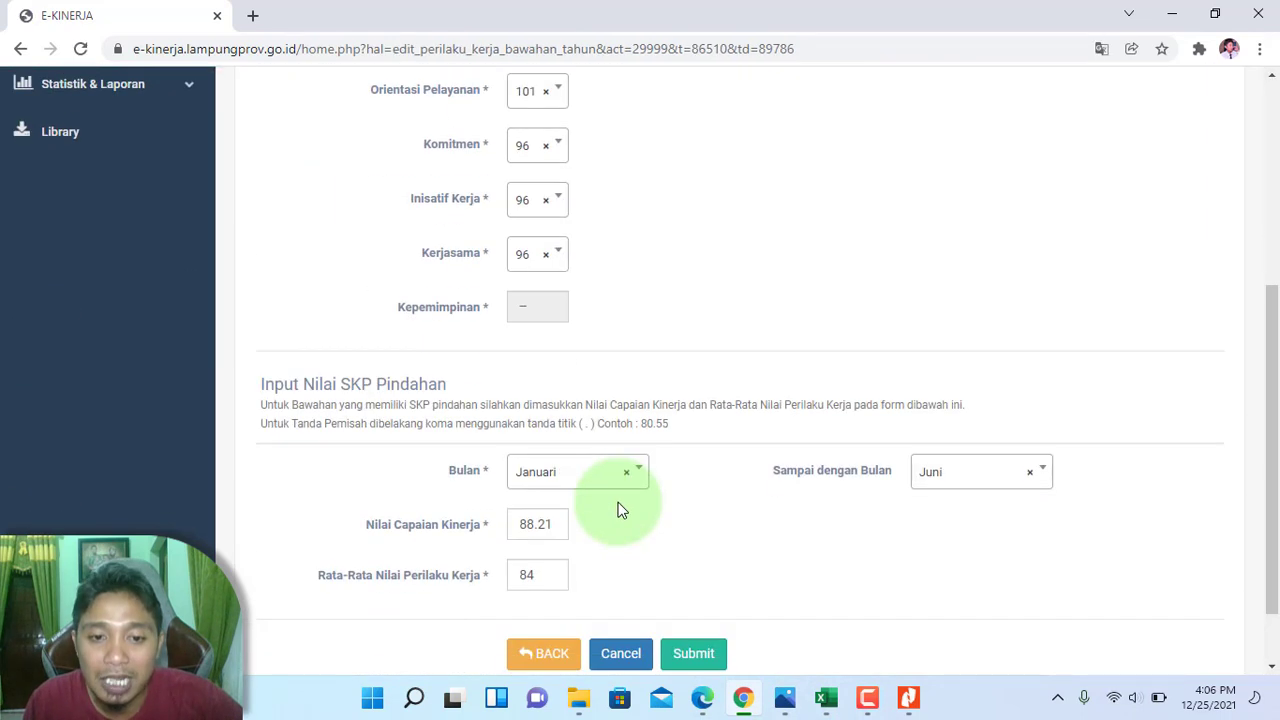
scroll(670, 470, up, 4)
scroll(669, 425, down, 3)
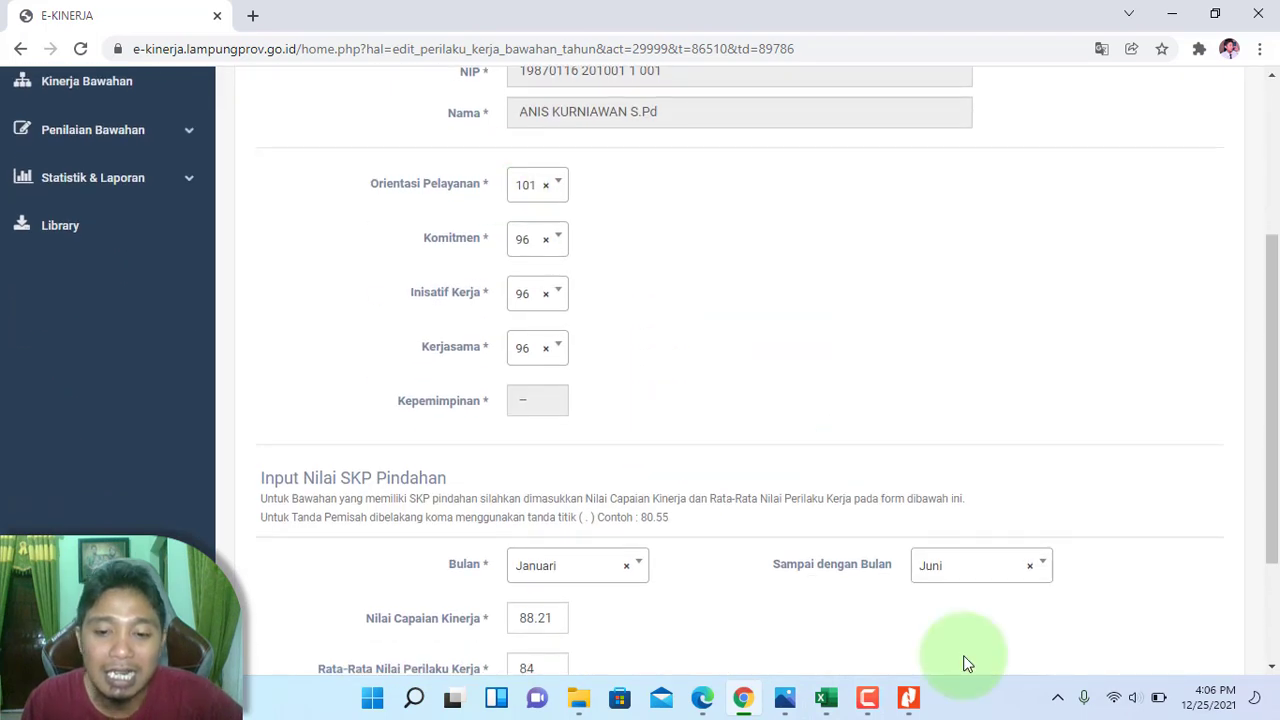
scroll(717, 233, up, 3)
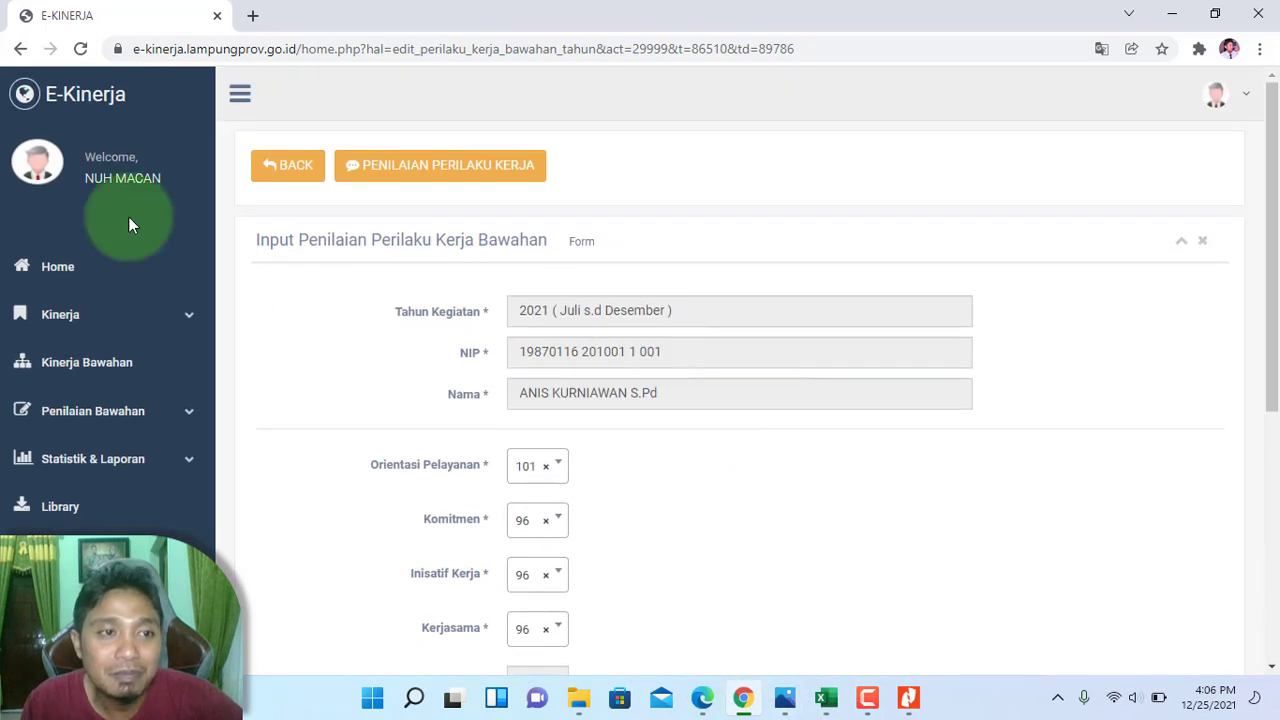
- Leave the behaviour assessment's edit form without changes, and switch to Edge to view and close the July–December 2021 Prestasi Kerja report
click(20, 48)
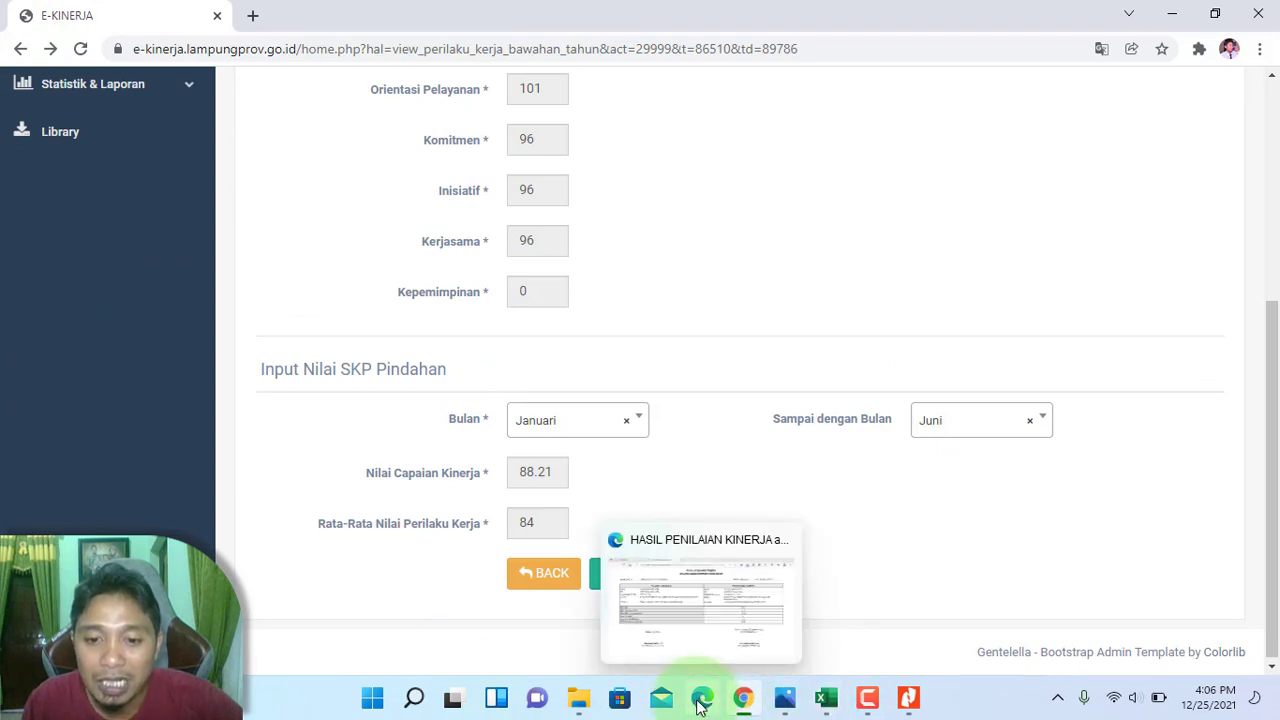
click(700, 705)
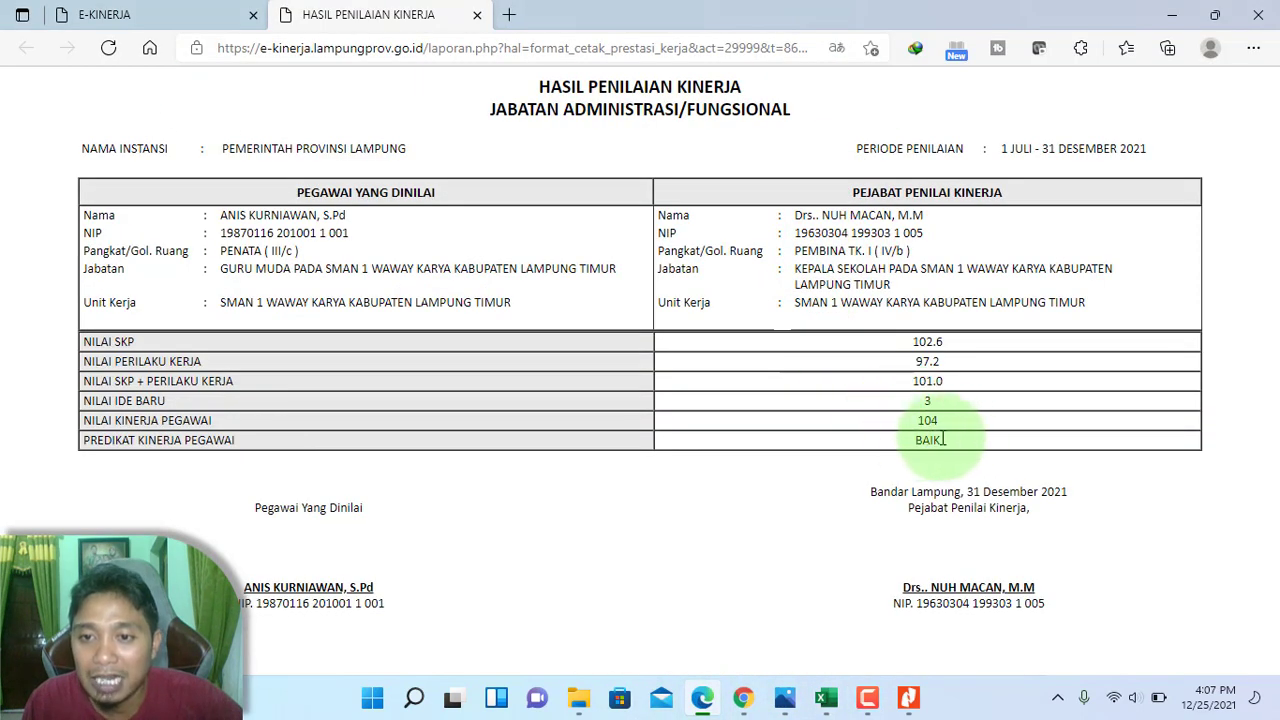
click(476, 16)
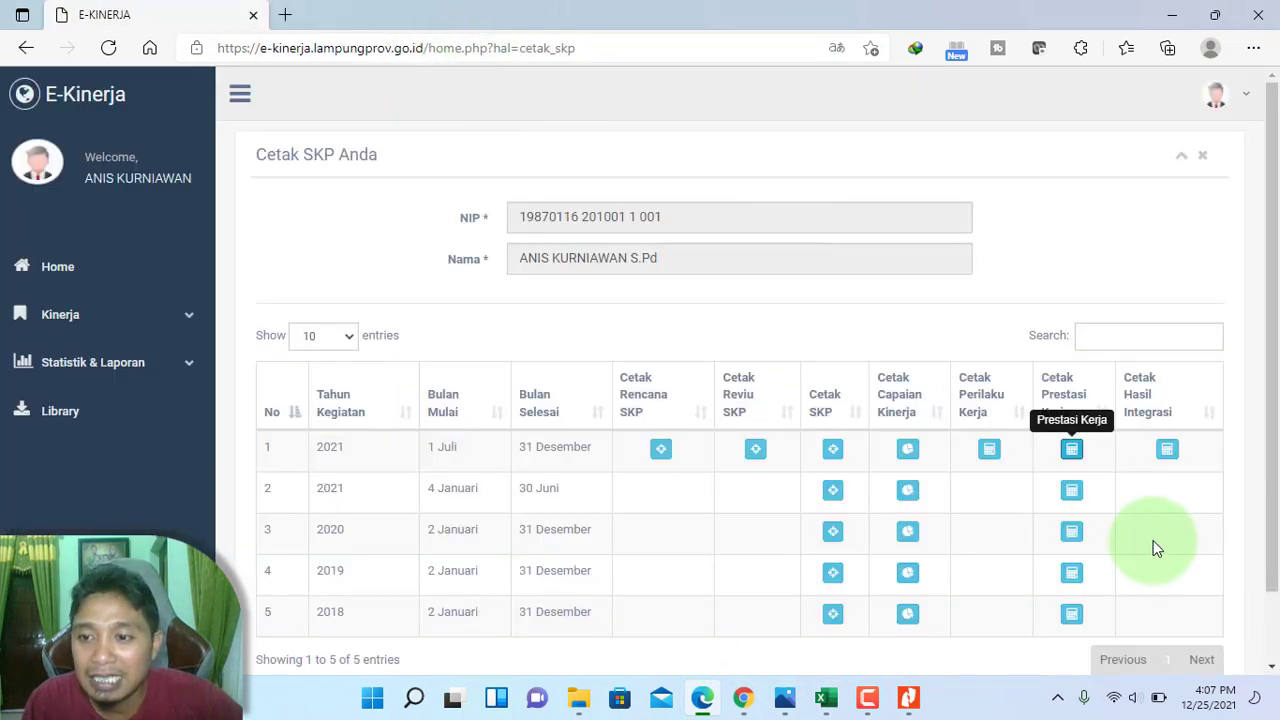
- Open the Hasil Integrasi report for 2021 and dismiss the translation offer to view the integrated performance scores
click(1168, 452)
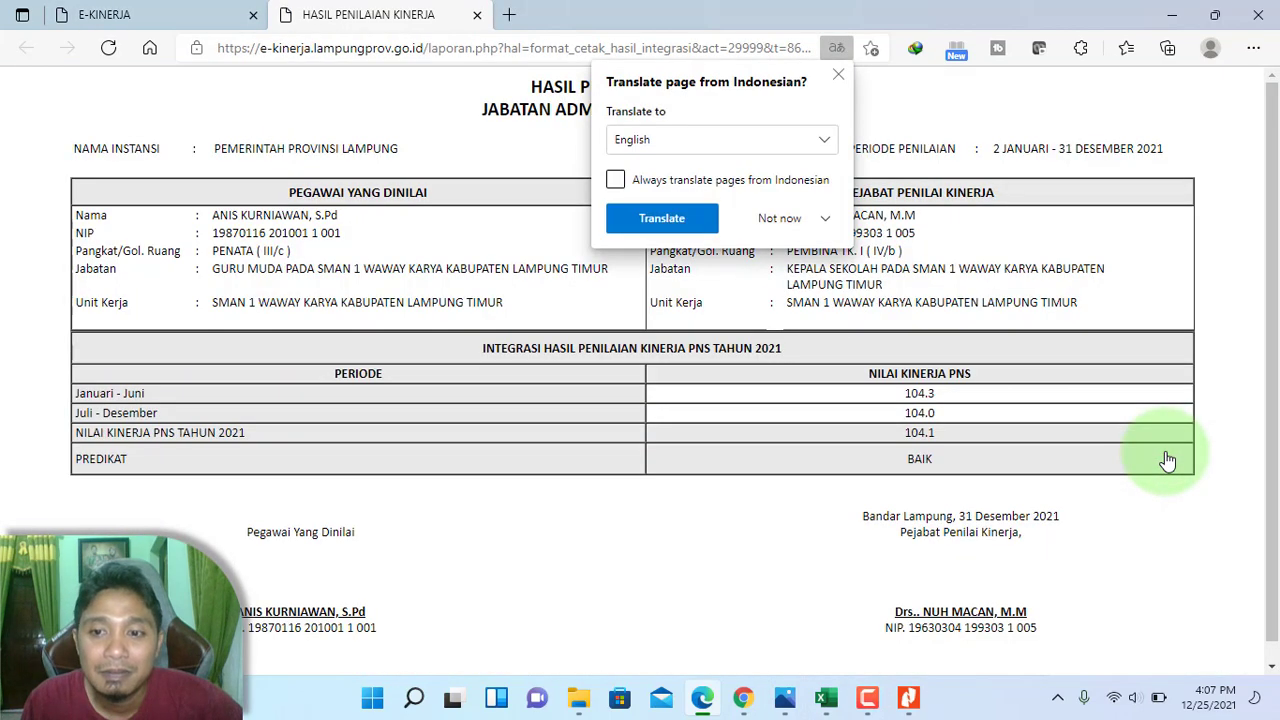
click(835, 50)
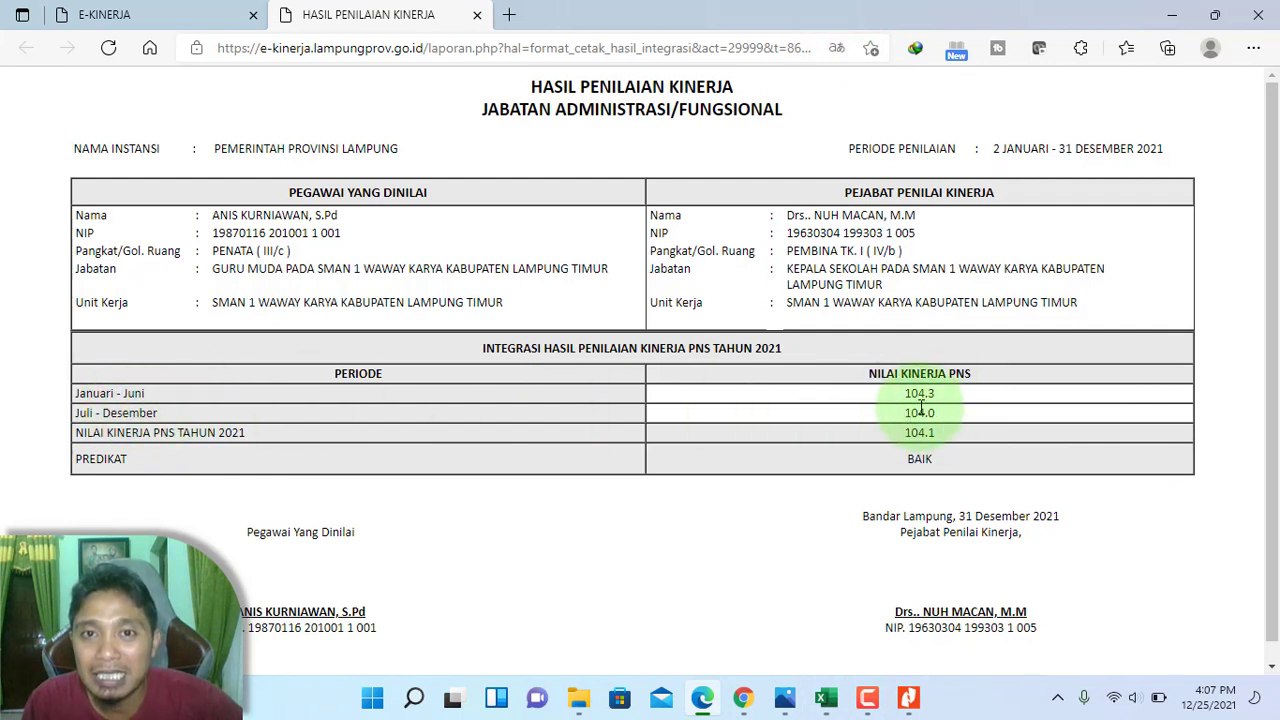
- Compare the Prestasi Kerja PDF in Nitro Pro with the SKP Pindahan scores in Chrome and the Hasil Integrasi report in Edge
click(908, 697)
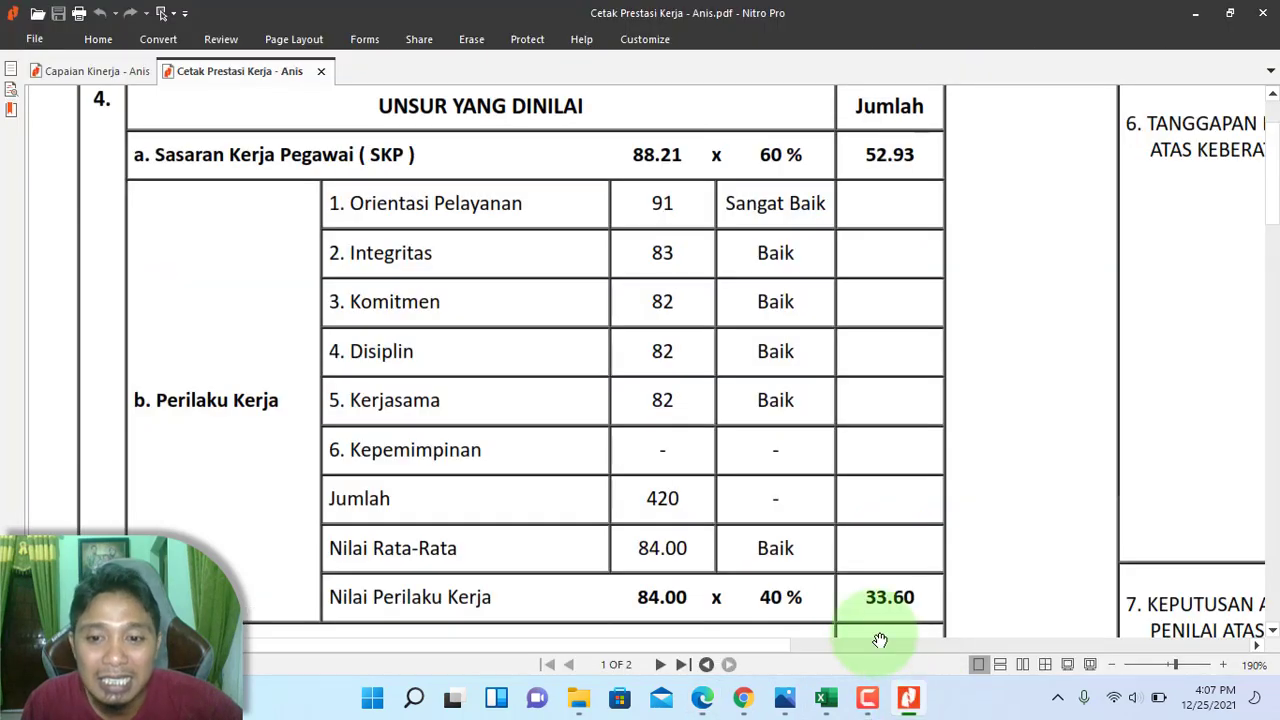
scroll(880, 594, down, 1)
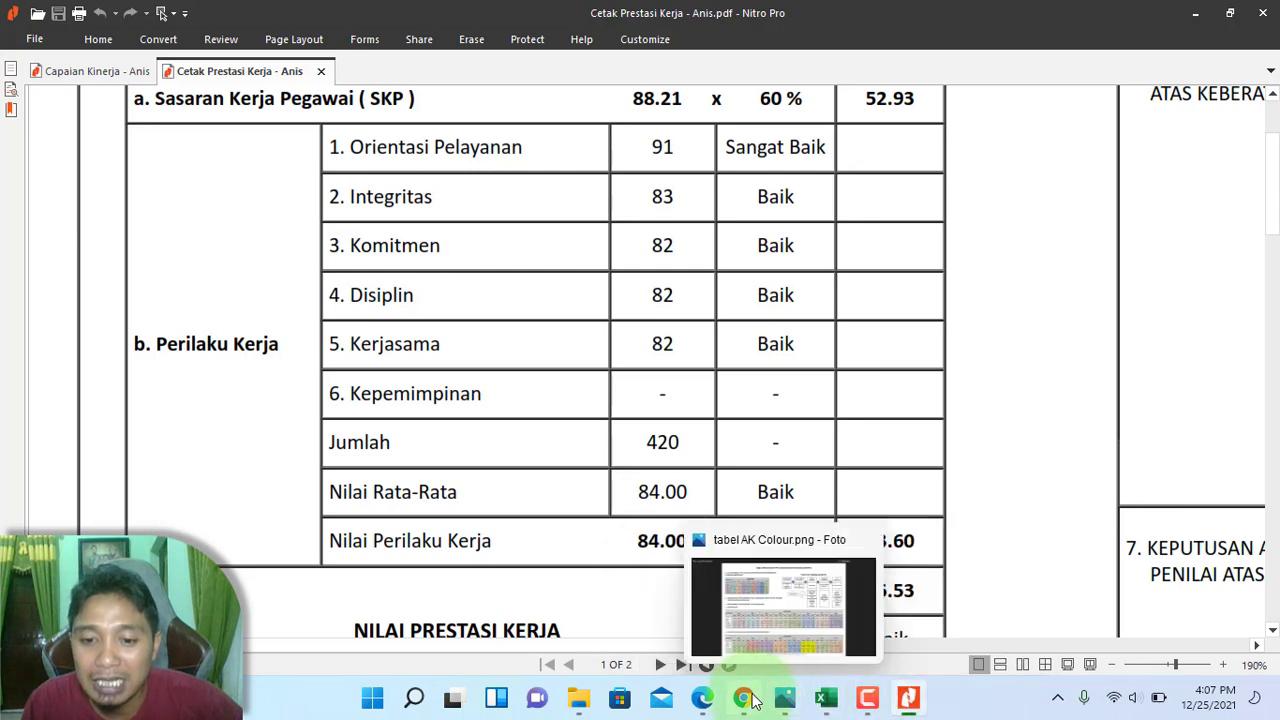
mouse_move(748, 705)
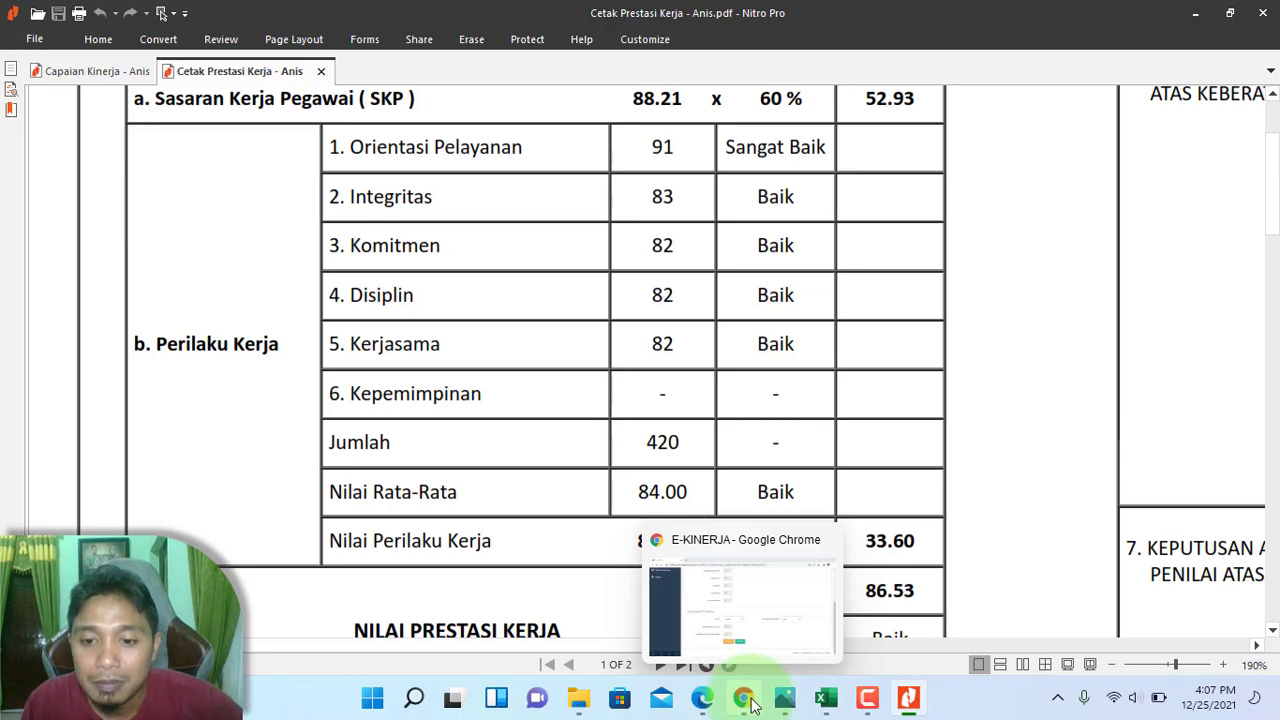
click(752, 705)
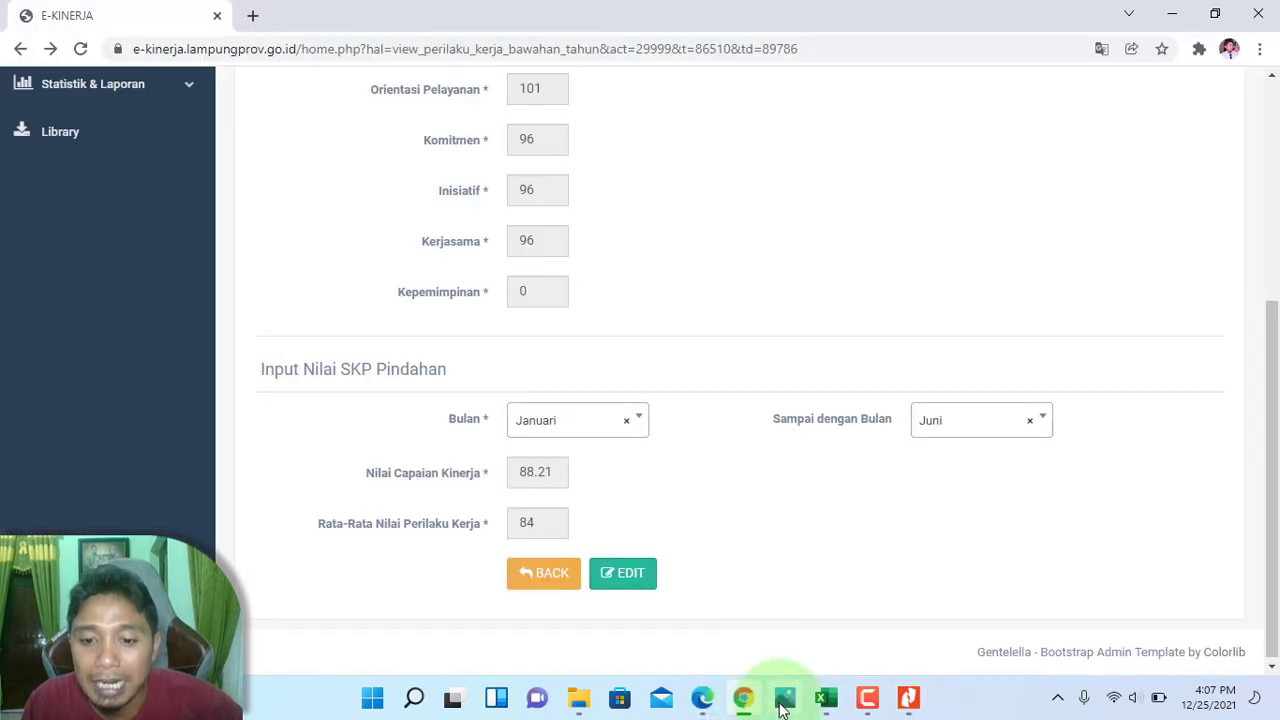
click(702, 697)
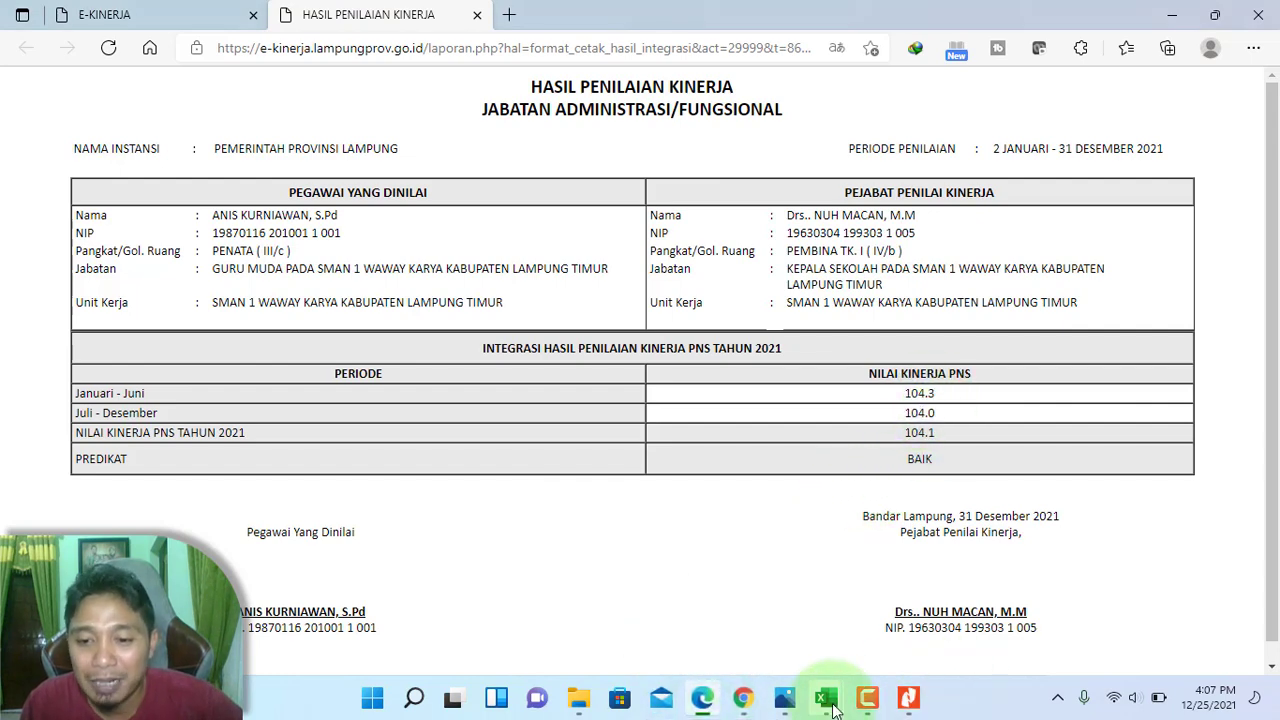
click(905, 700)
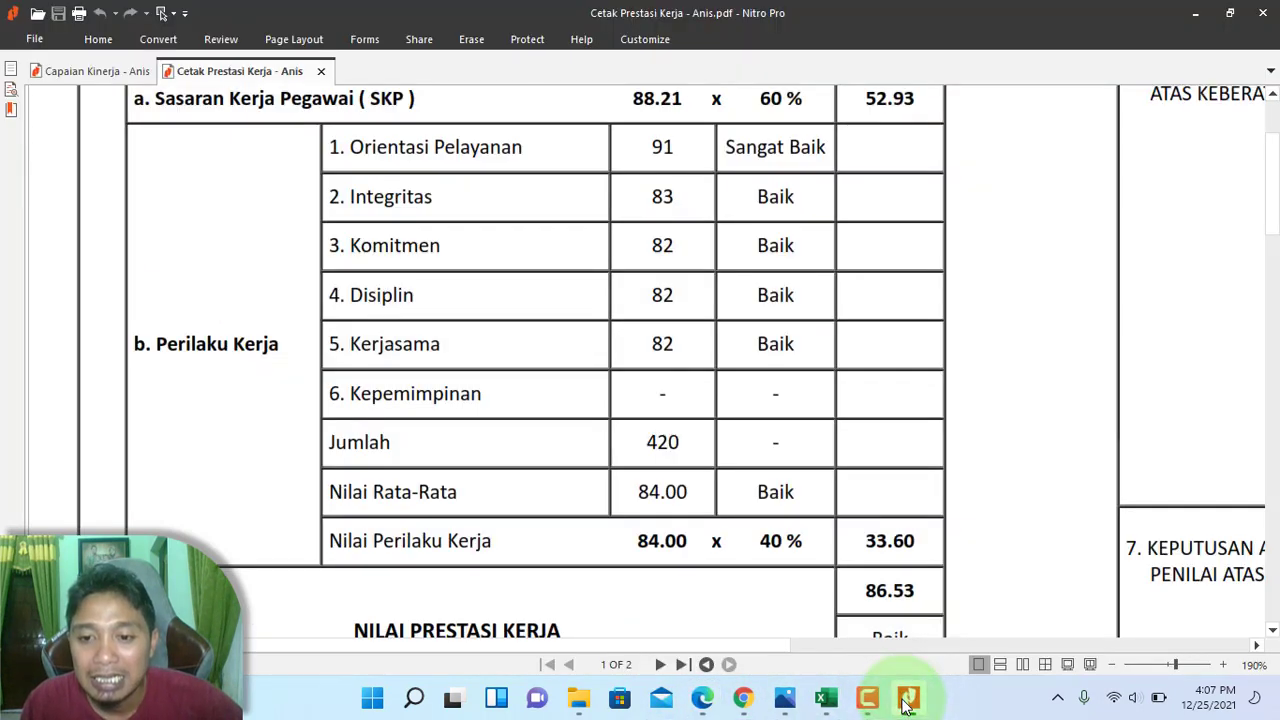
click(907, 703)
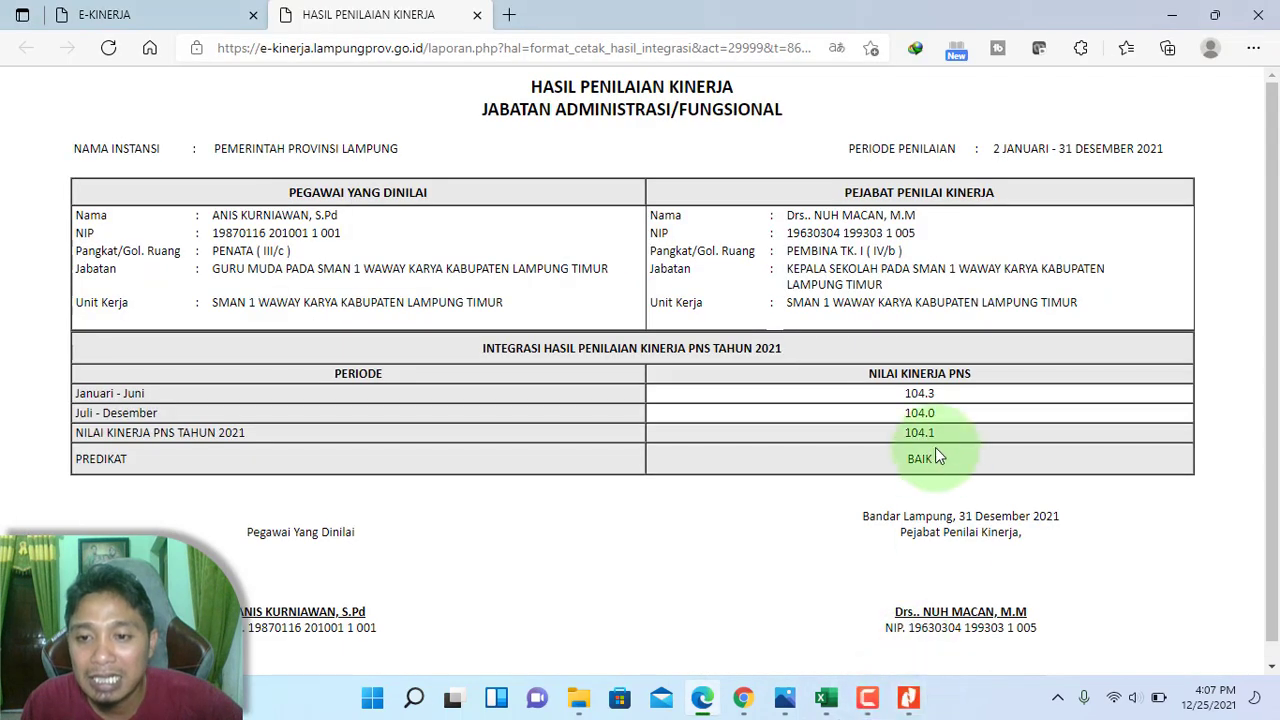